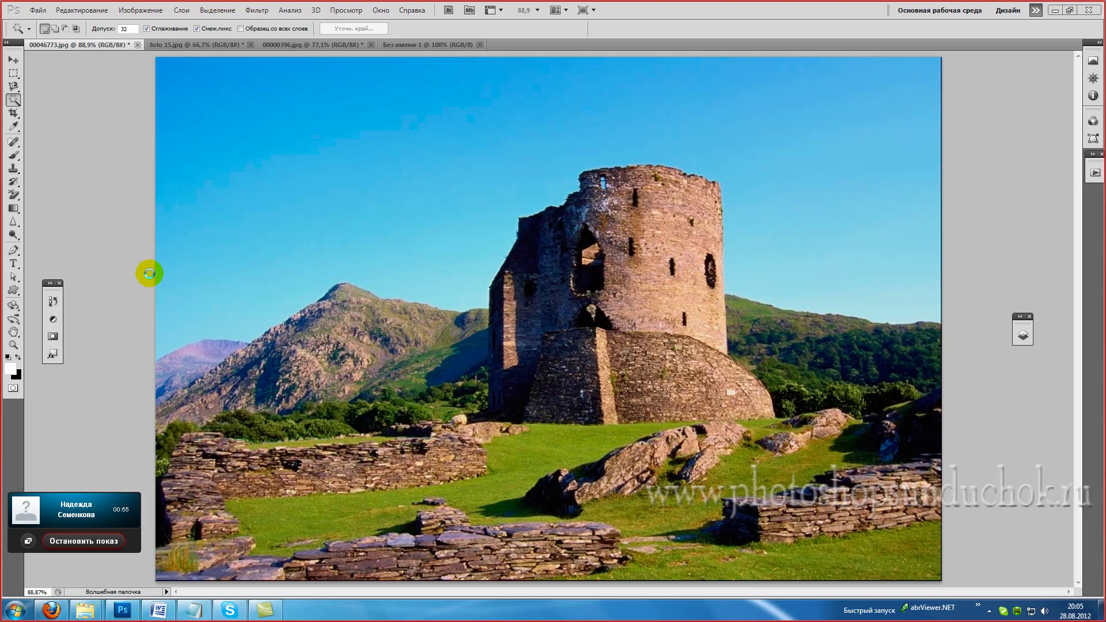
- Open the flyout with the Quick Selection and Magic Wand tools, close it, and reopen it
left_click(14, 101)
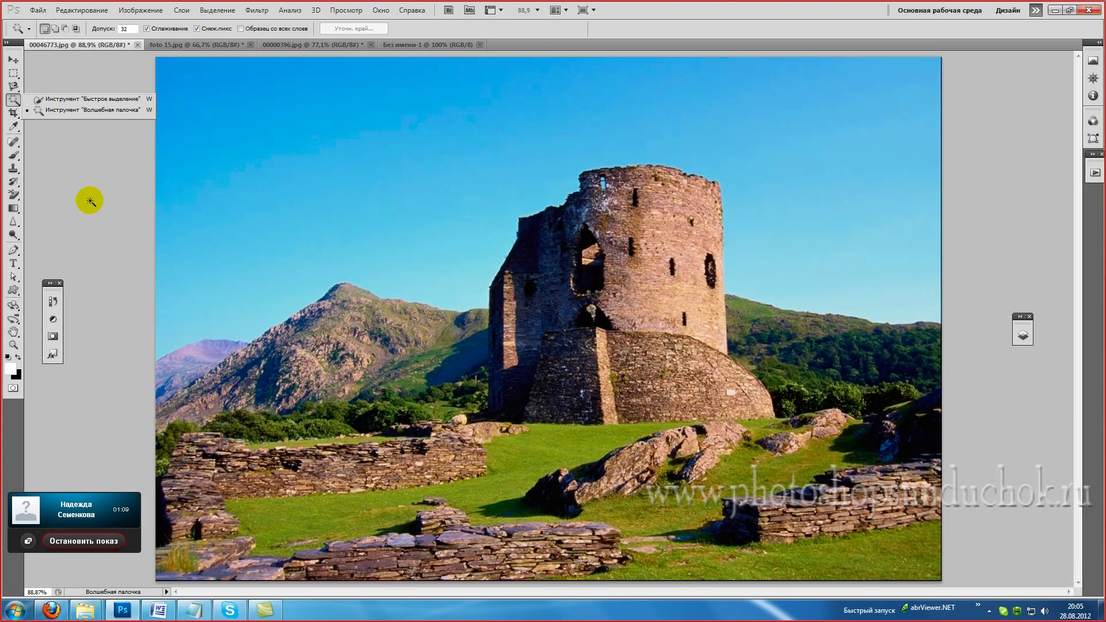
left_click(12, 100)
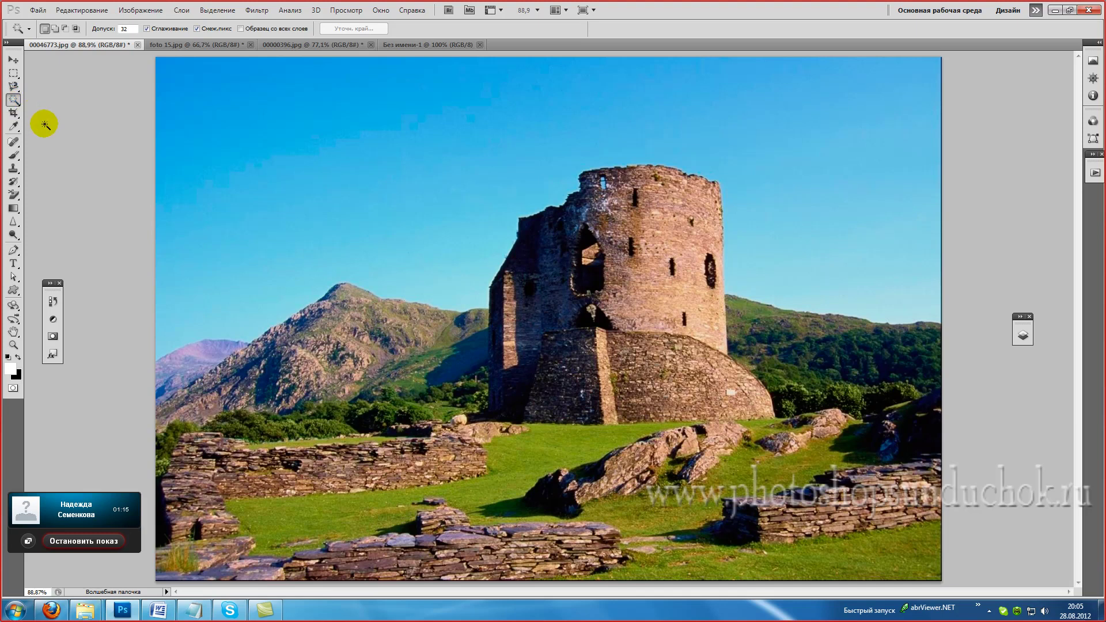
left_click(12, 101)
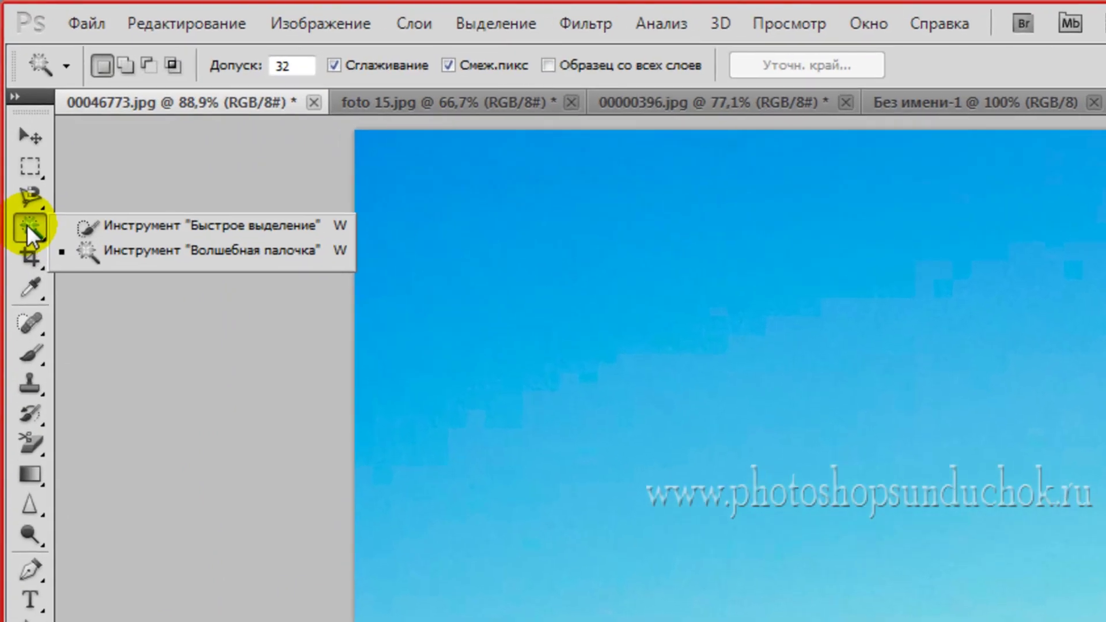
- Choose the Magic Wand and review its options: Tolerance 32, Anti-alias, Contiguous, Sample All Layers
left_click(185, 249)
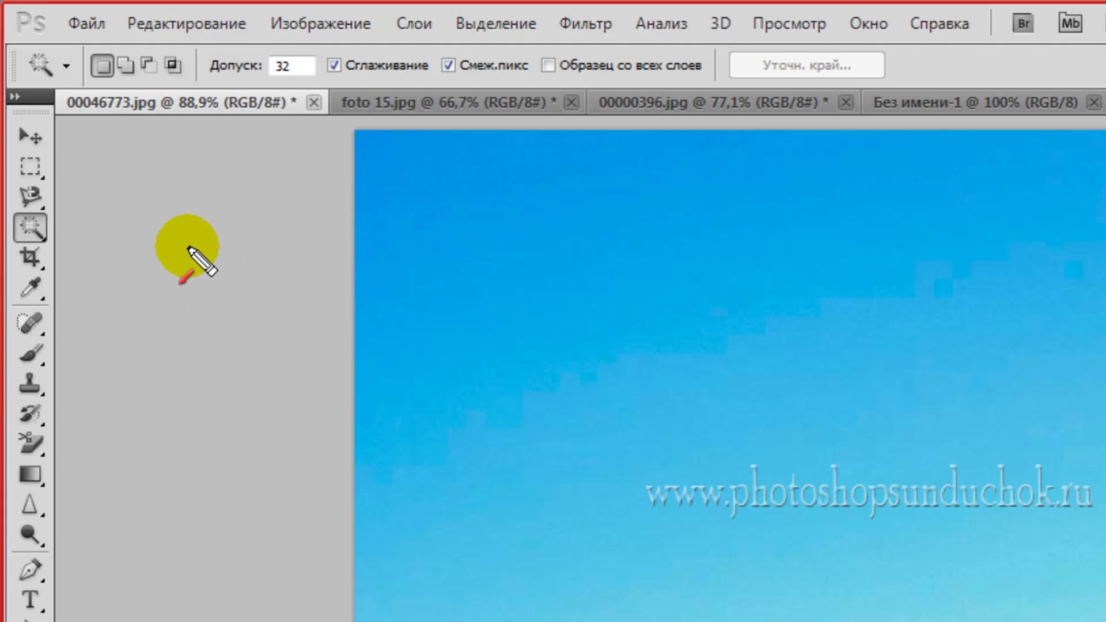
left_click_drag(148, 288, 106, 92)
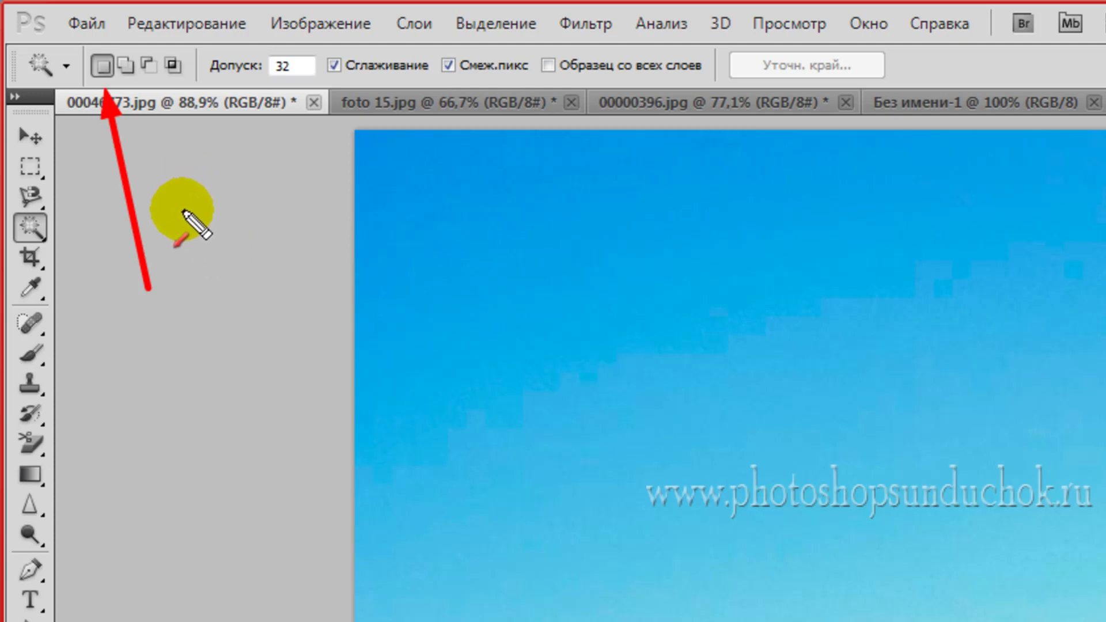
left_click_drag(181, 210, 130, 85)
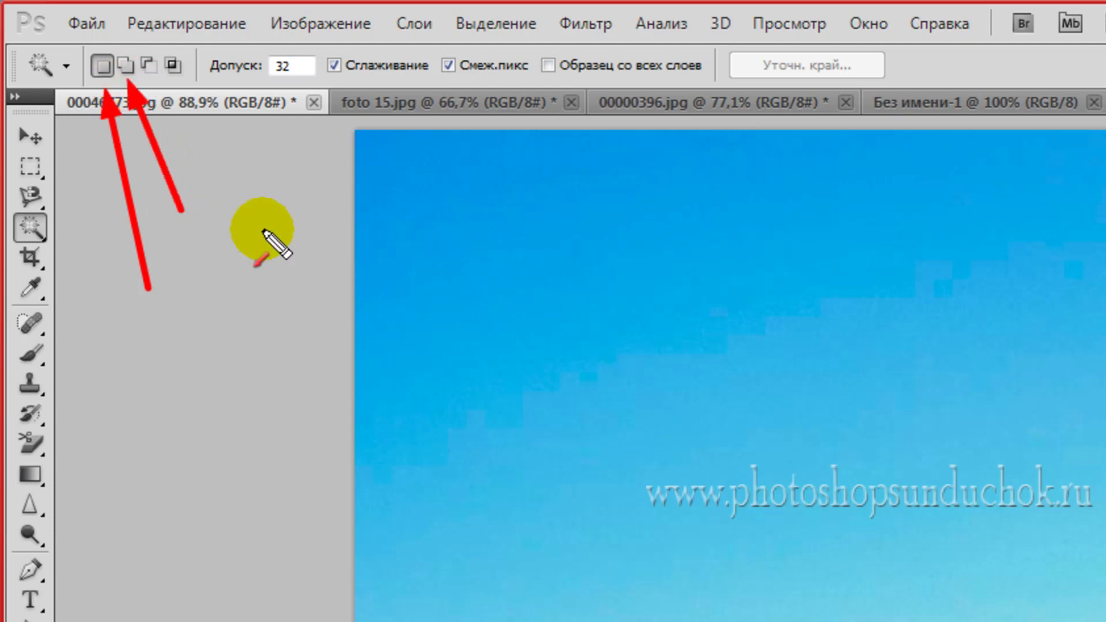
left_click(584, 430)
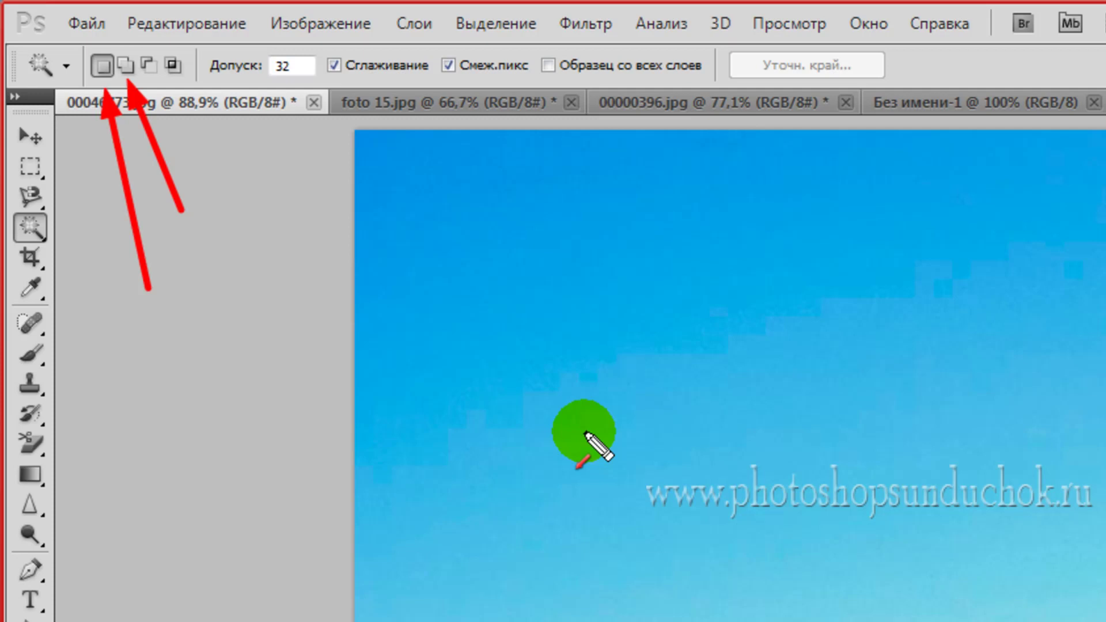
left_click_drag(224, 153, 159, 87)
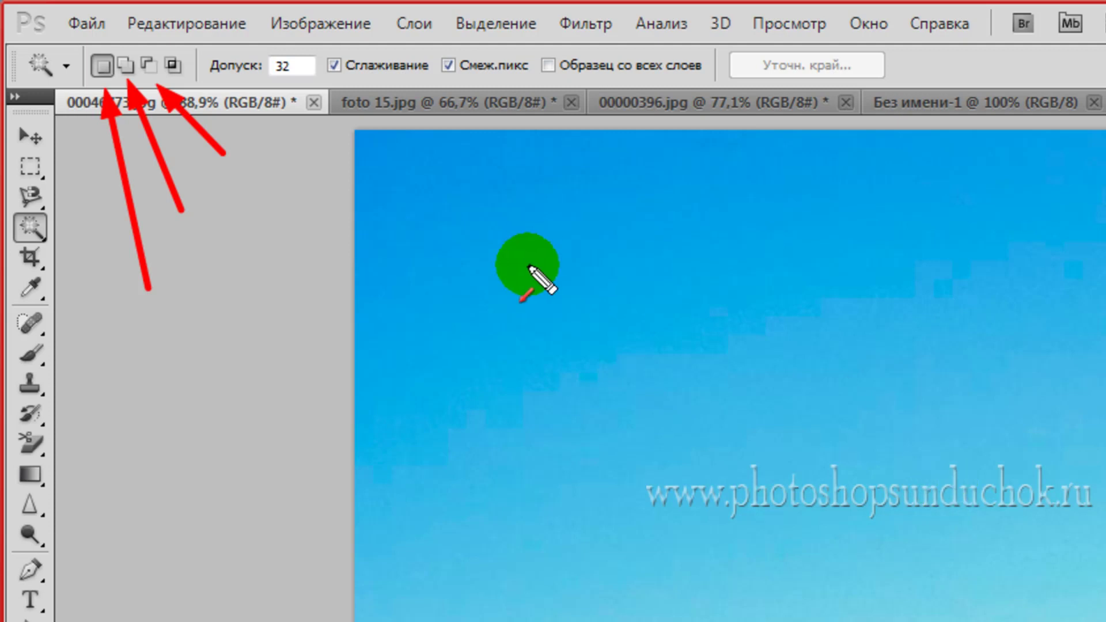
left_click_drag(241, 13, 189, 48)
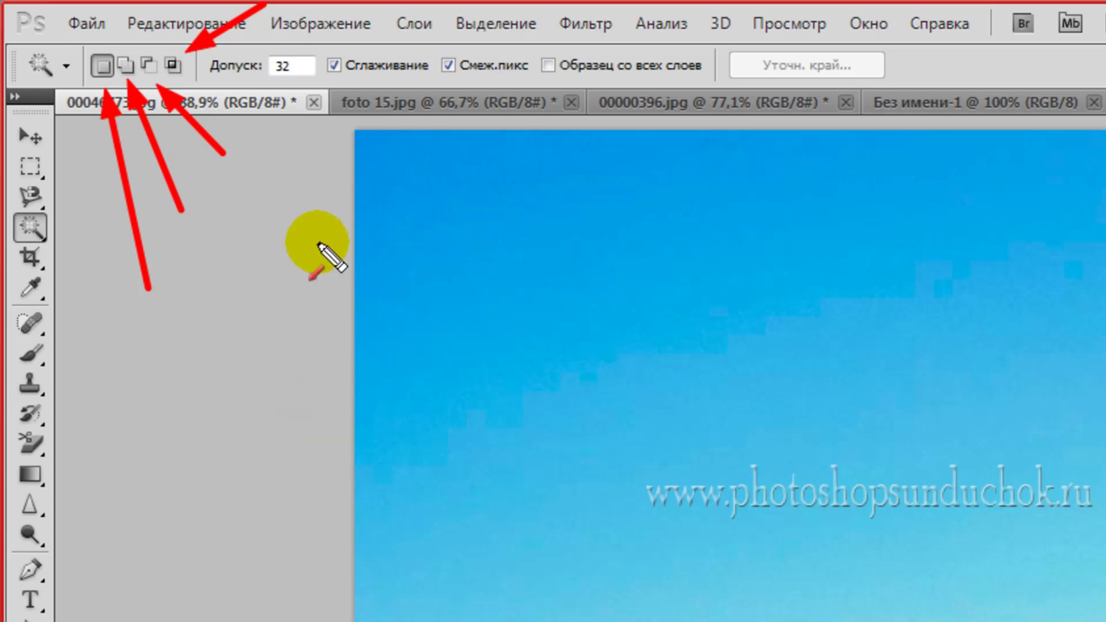
left_click_drag(316, 262, 257, 84)
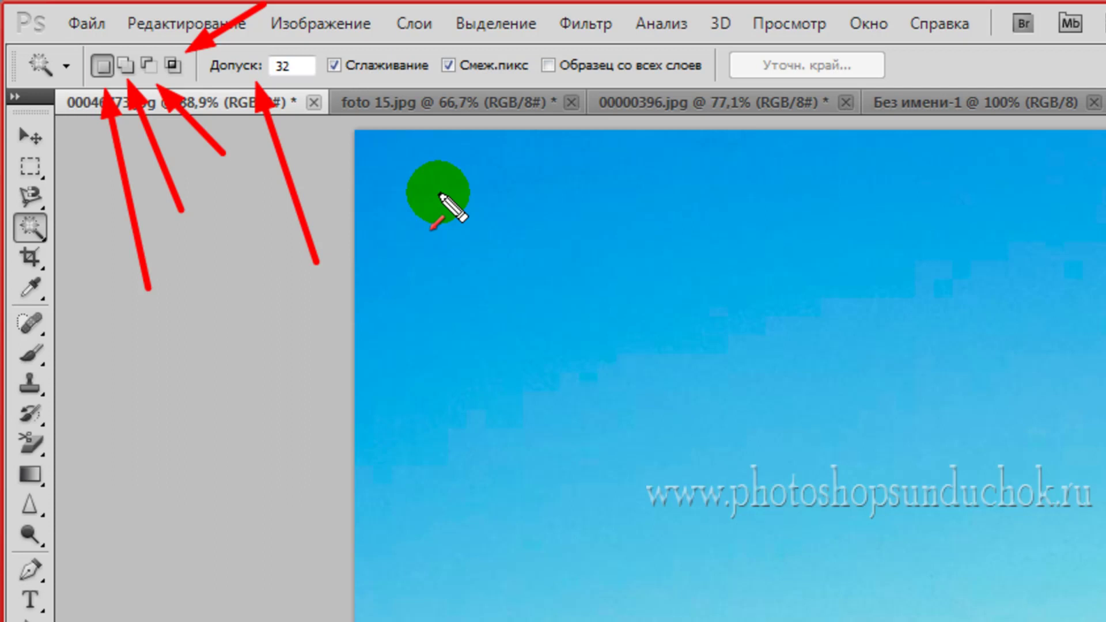
left_click_drag(393, 205, 334, 79)
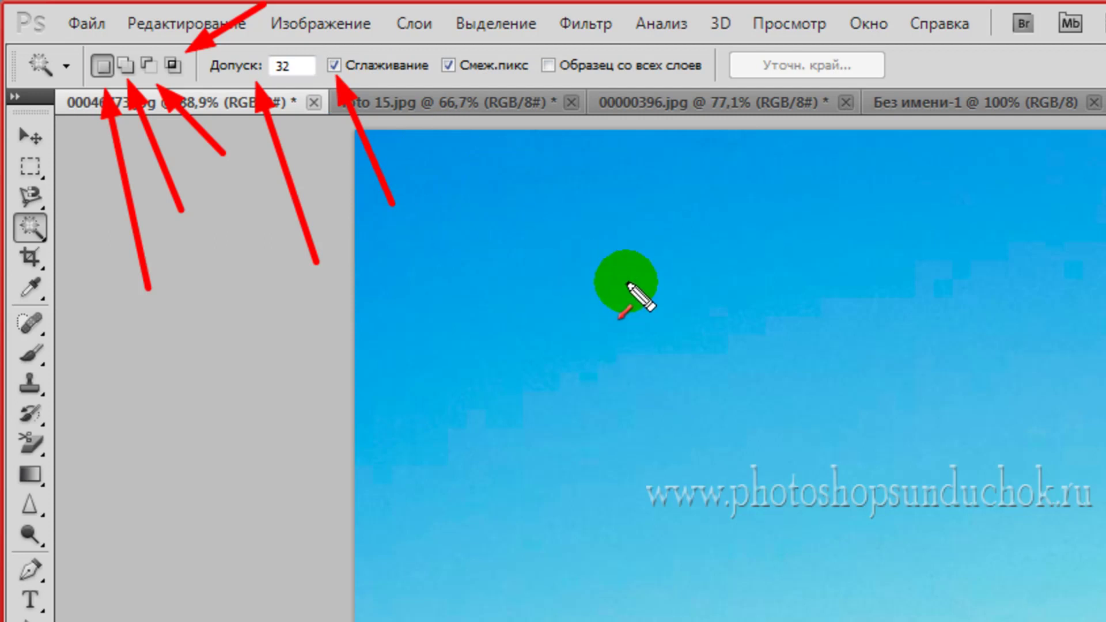
left_click_drag(496, 243, 451, 81)
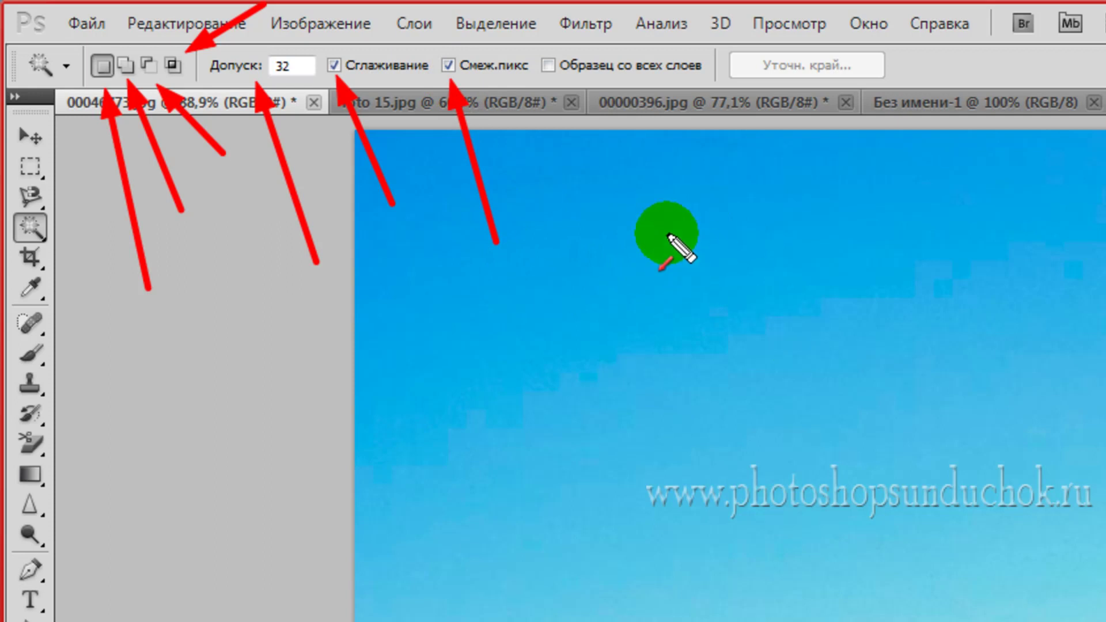
left_click_drag(572, 186, 556, 79)
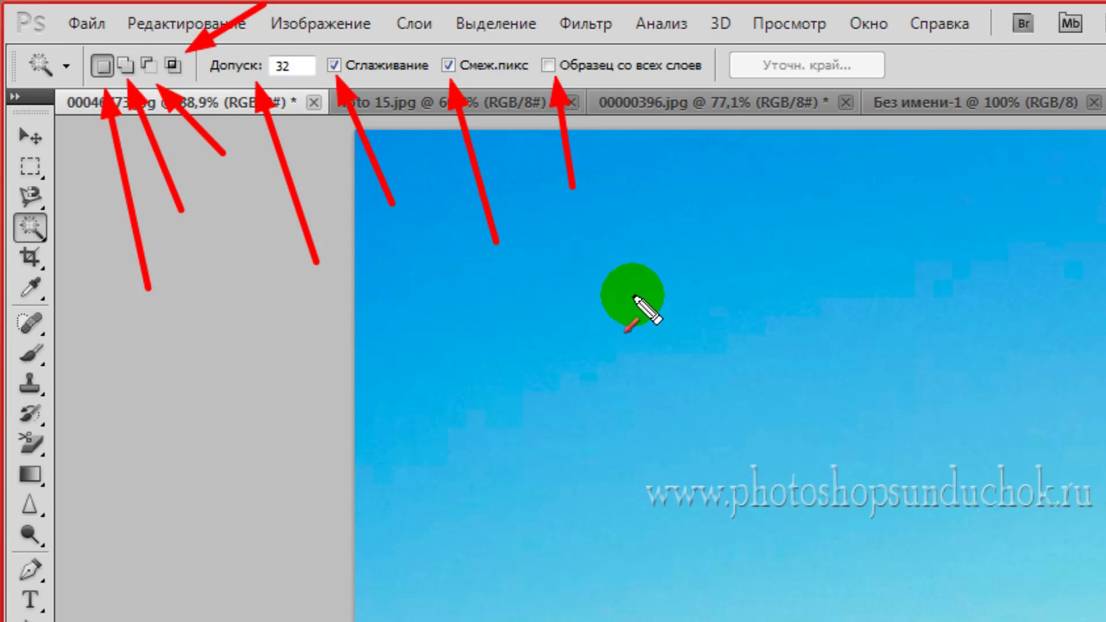
key("Escape")
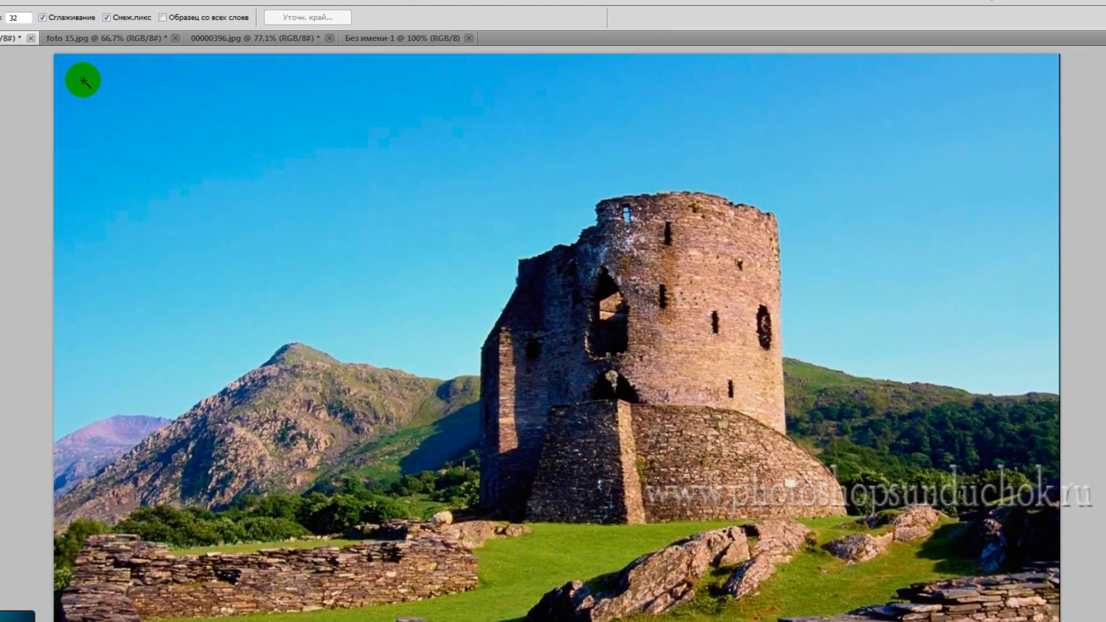
- Wand-select the sky and add the top-left, ridge and right-hill sky areas, then zoom in
left_click(82, 83)
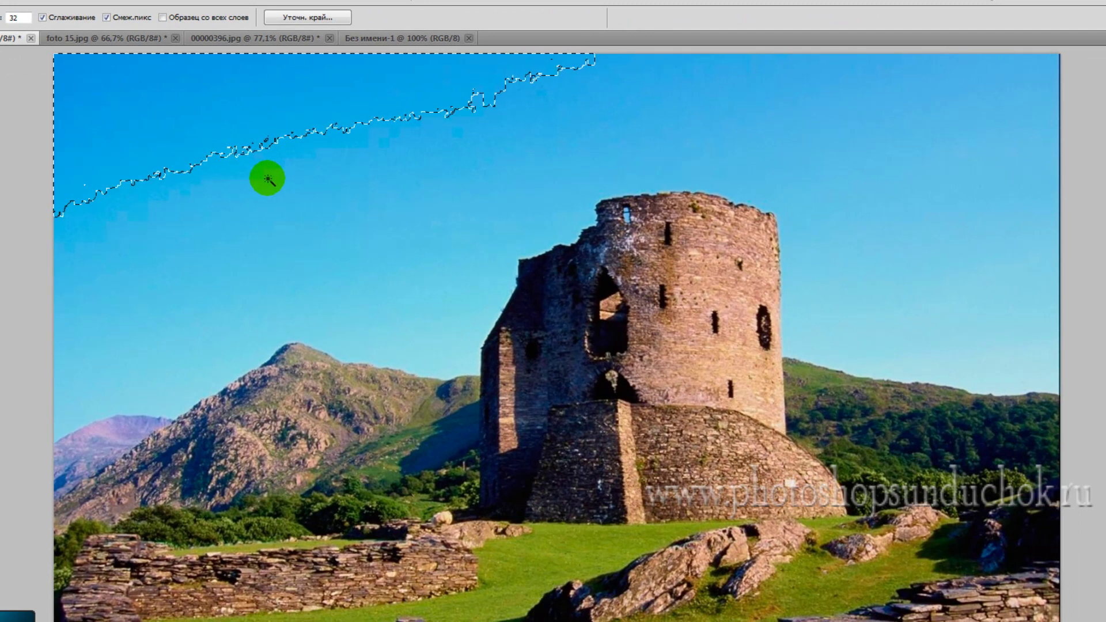
left_click(318, 175)
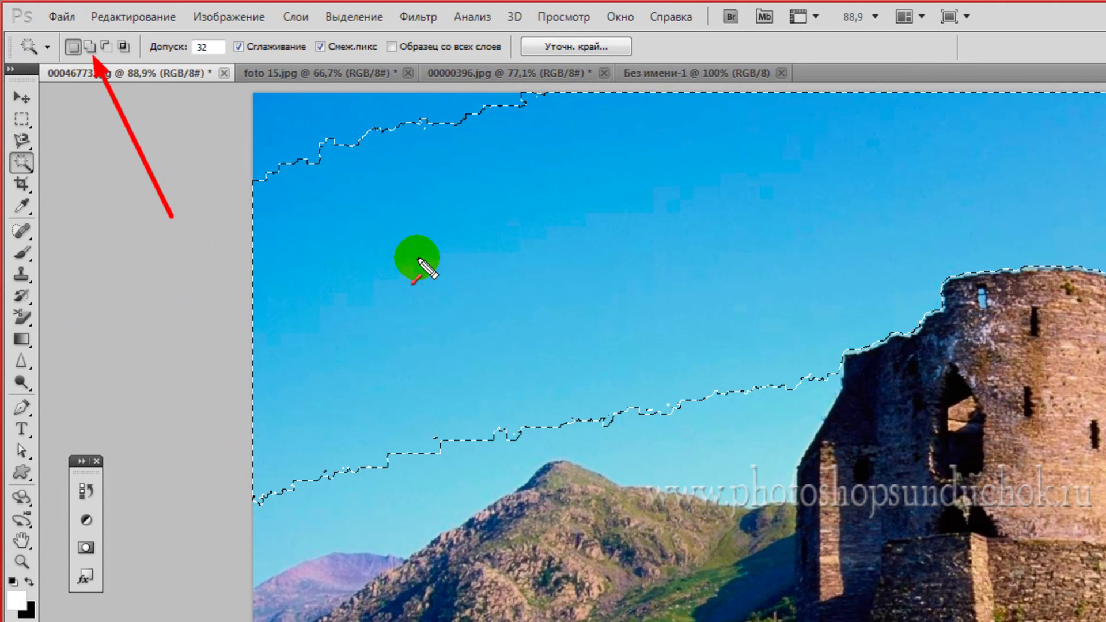
left_click(89, 47)
left_click(120, 118)
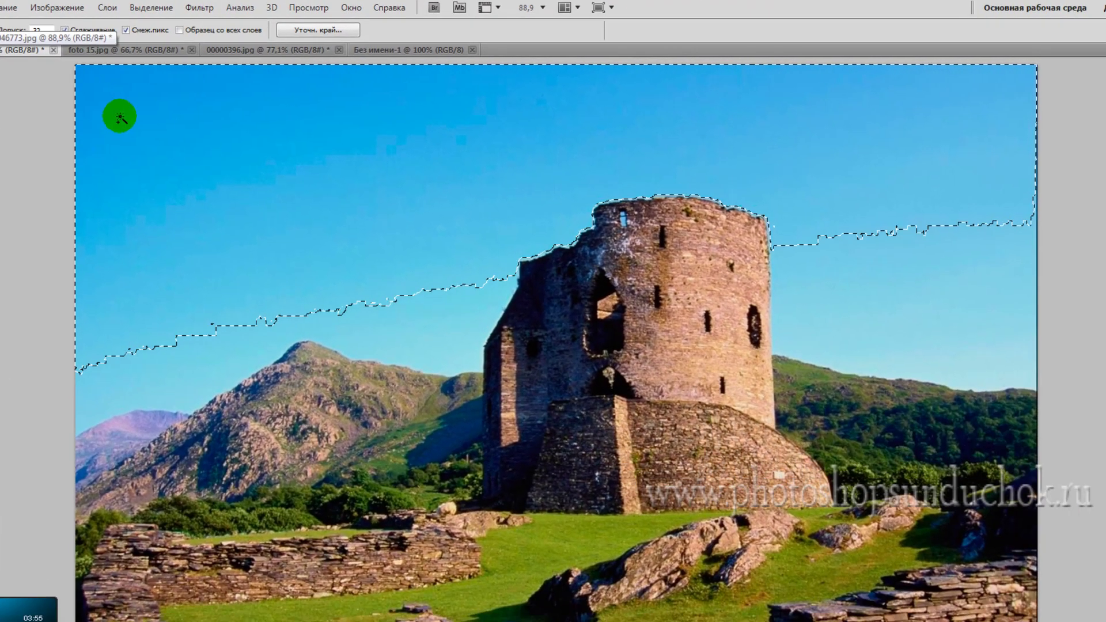
left_click(156, 367)
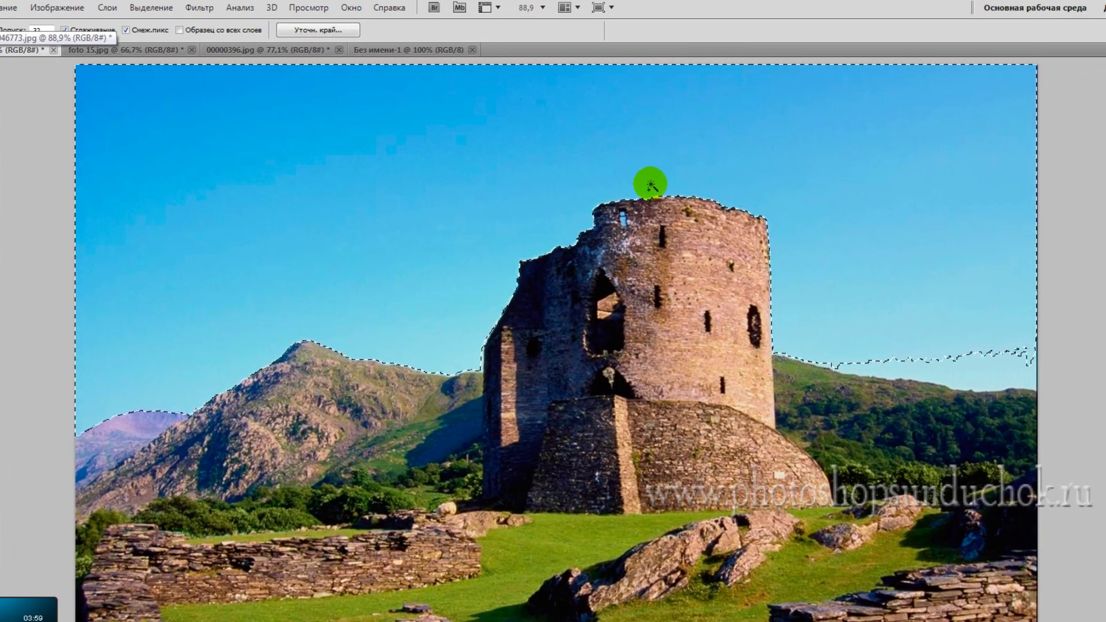
left_click(986, 367, "shift")
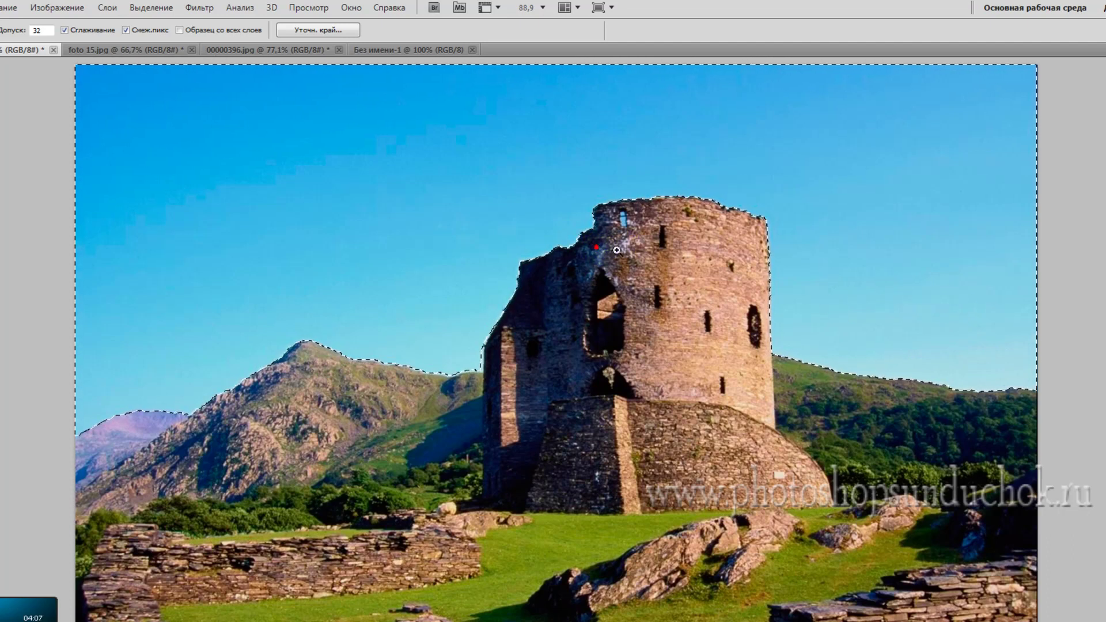
scroll(621, 246, "up", 4)
scroll(592, 247, "up", 1)
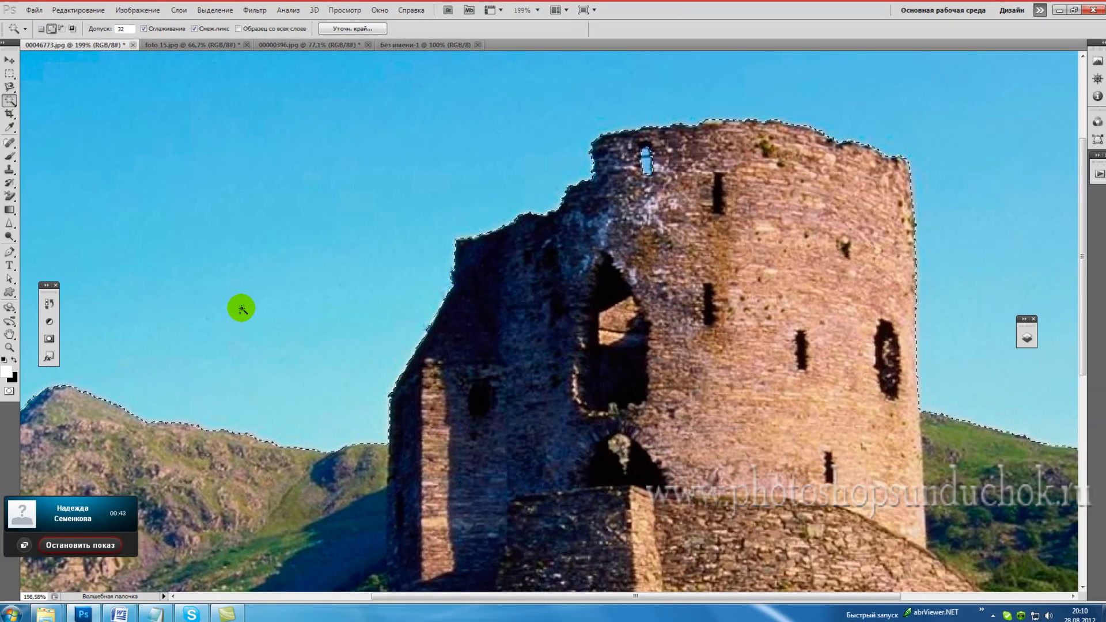
- Fit the castle photo on screen with Ctrl+0 to check the sky selection
key("ctrl+0")
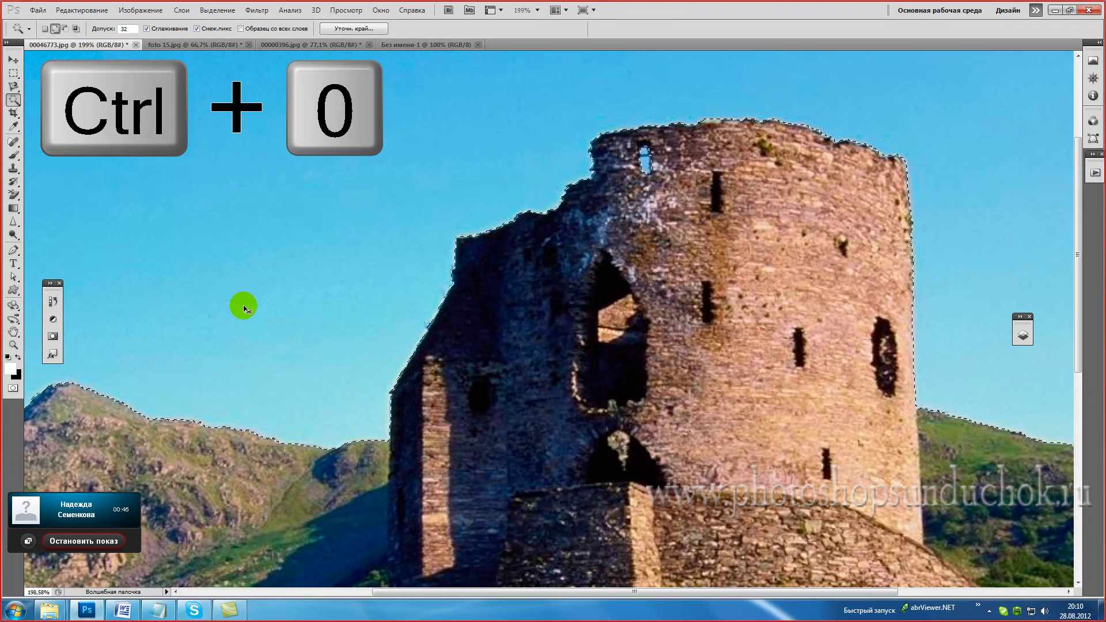
key("ctrl+0")
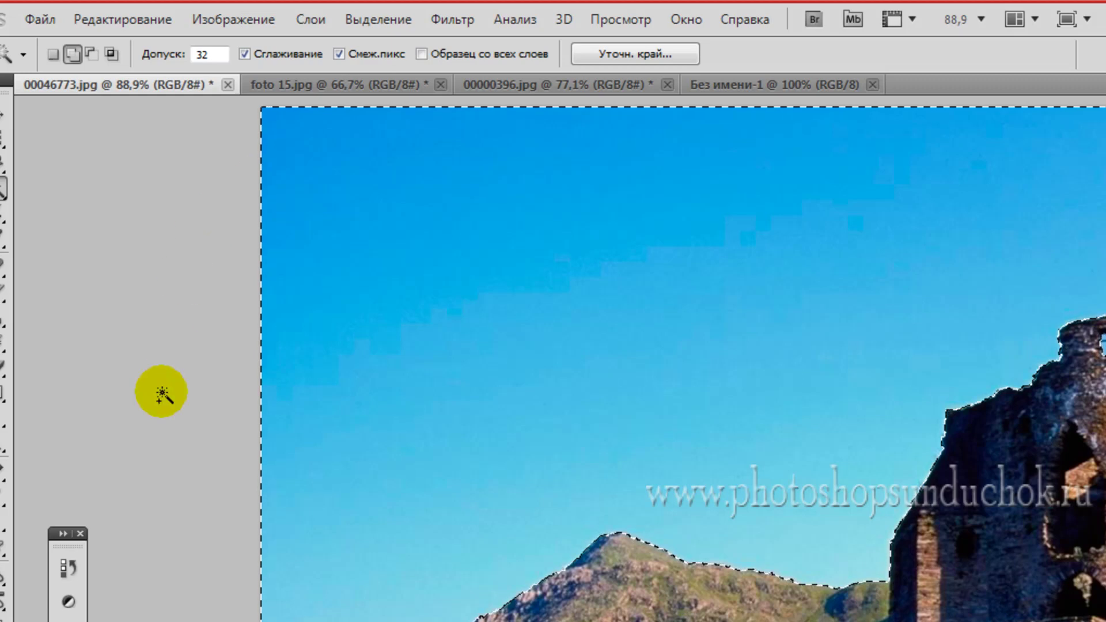
- Revert History to the Open state, collapse the panel, and raise Magic Wand tolerance to 99
left_click(68, 568)
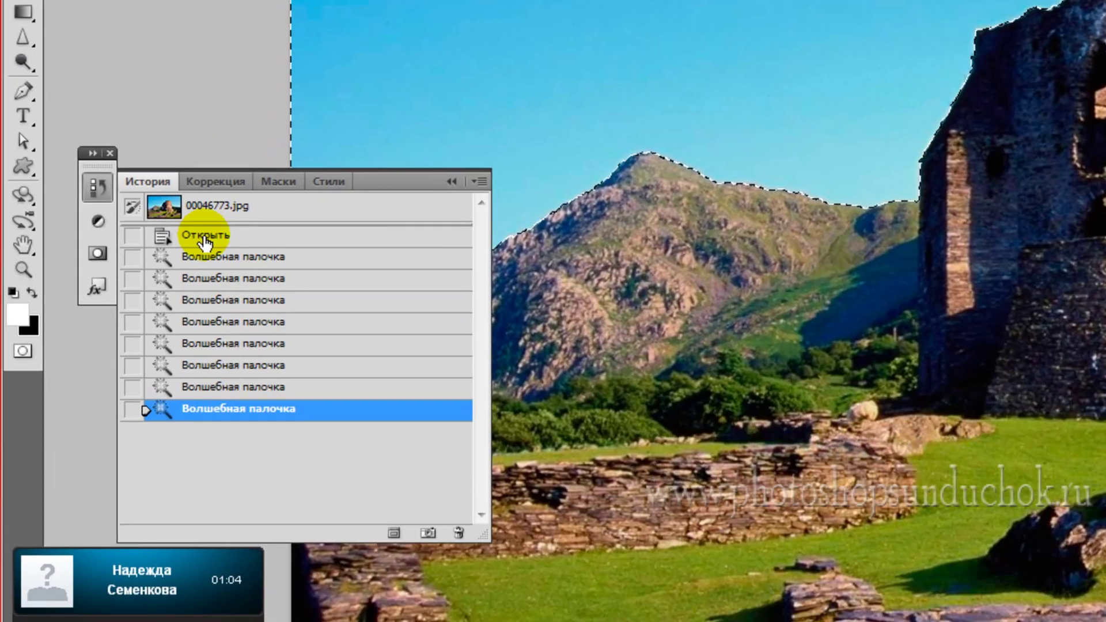
left_click(175, 504)
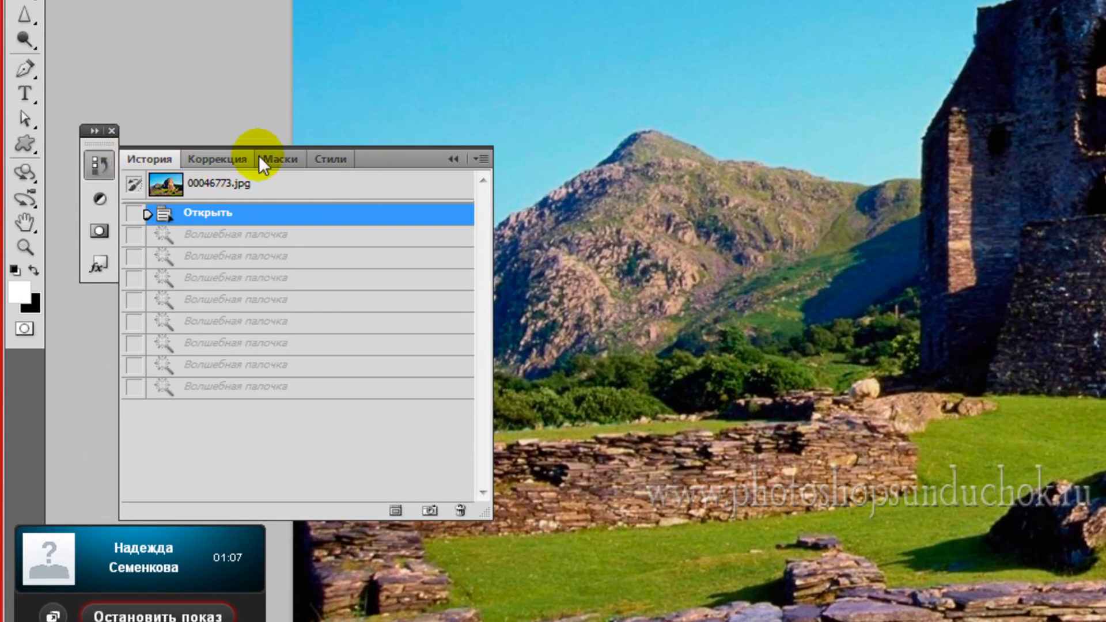
left_click_drag(375, 160, 312, 148)
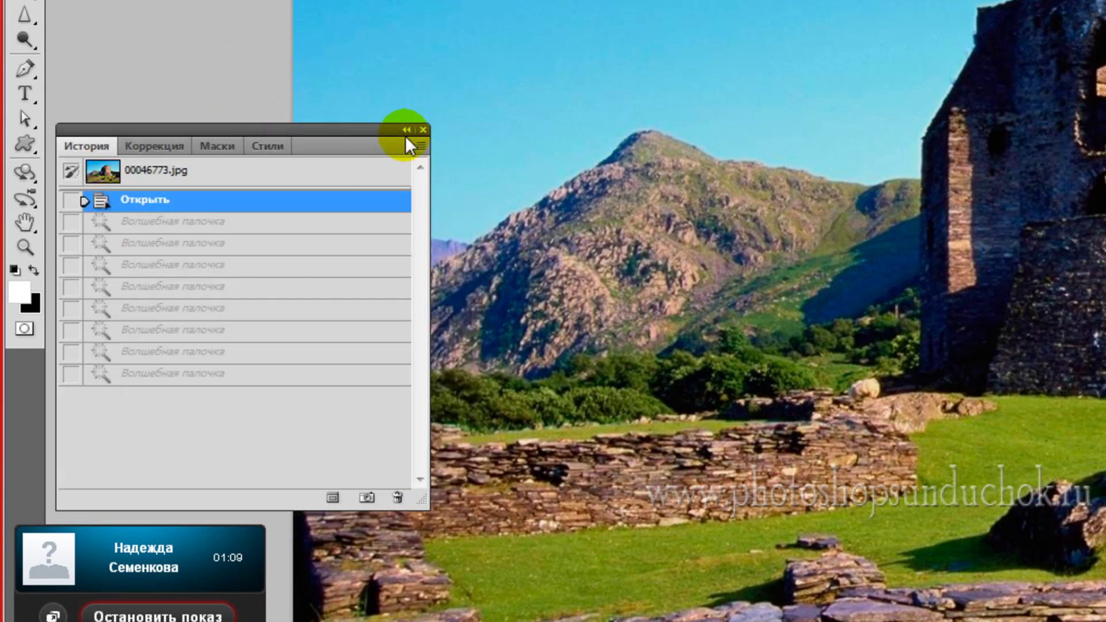
left_click(406, 130)
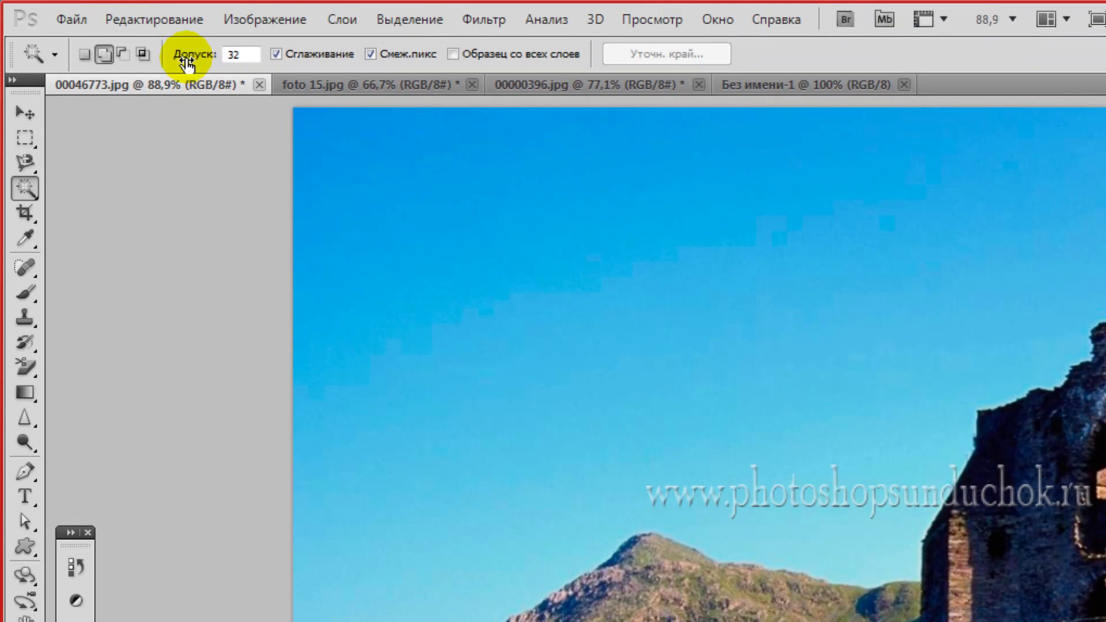
left_click_drag(184, 55, 251, 60)
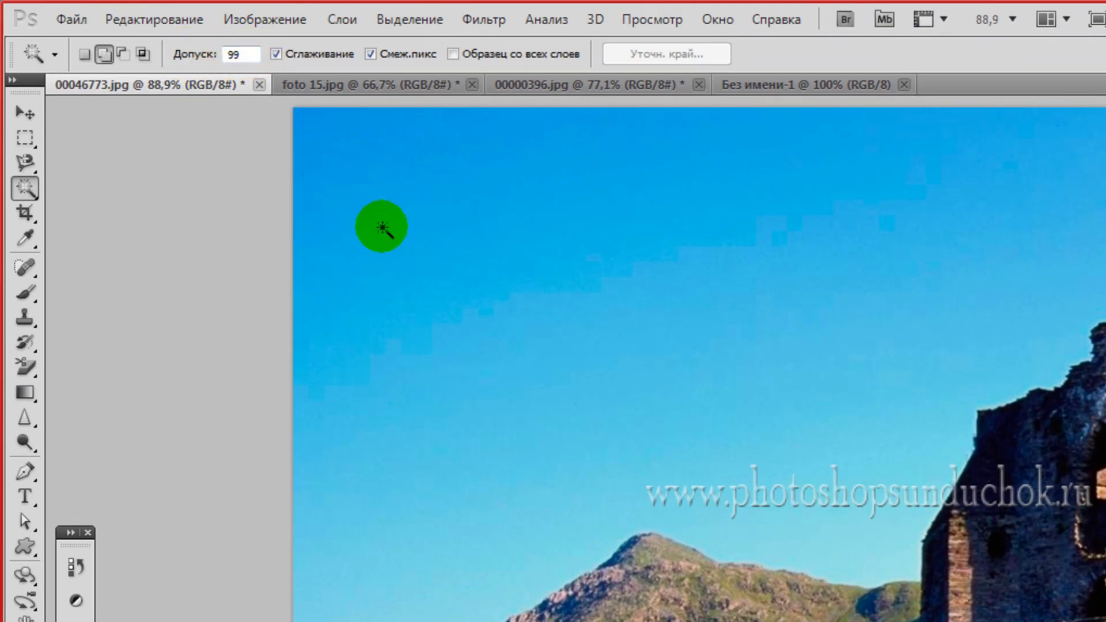
- With Contiguous off at tolerance 99, wand-click the sky, then deselect with Ctrl+D
left_click(371, 53)
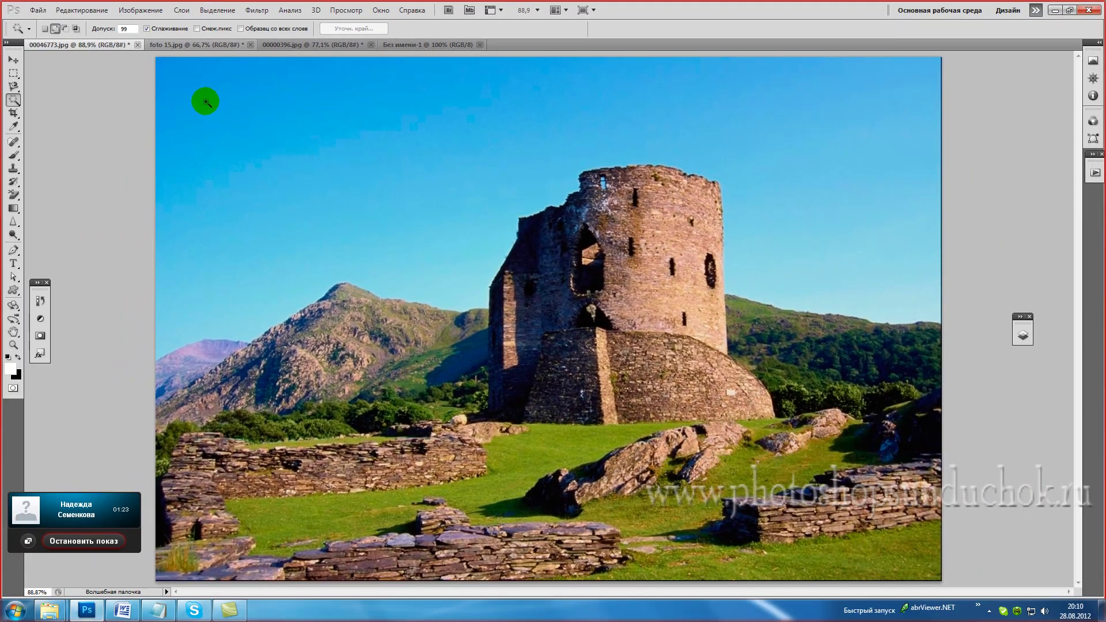
left_click(176, 79)
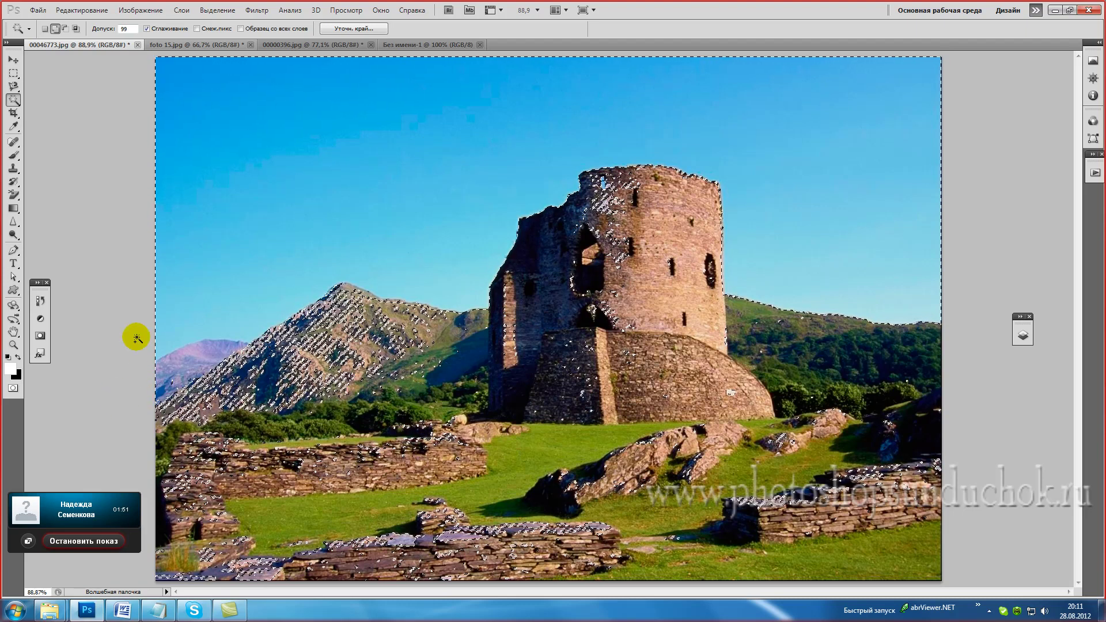
key("ctrl+d")
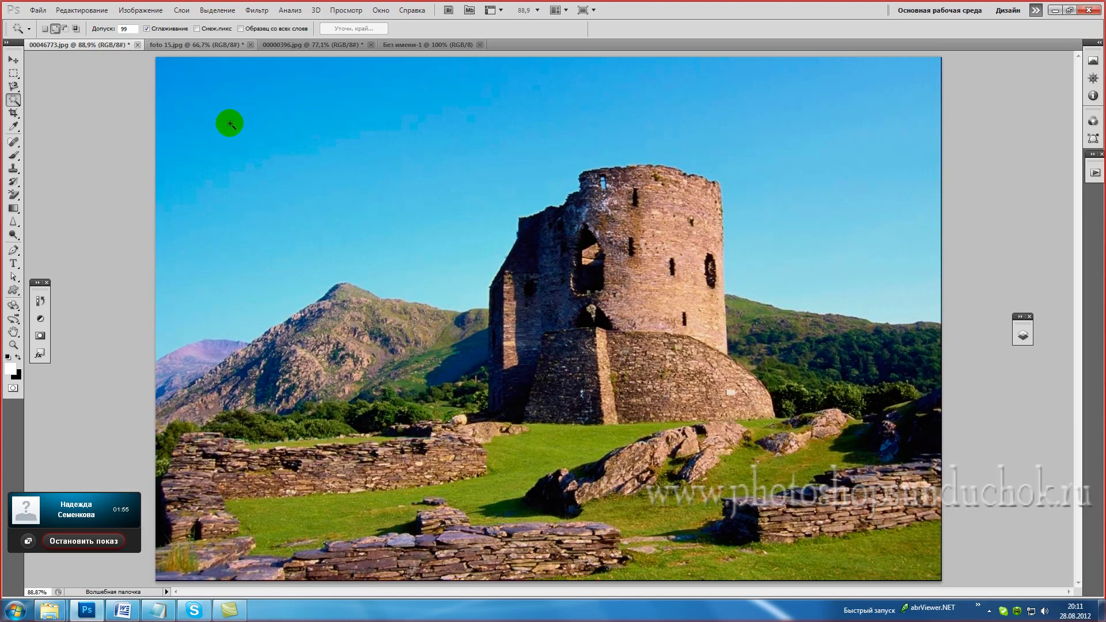
- Re-enable Contiguous, click the sky, and add the sky strip right of the castle
left_click(197, 29)
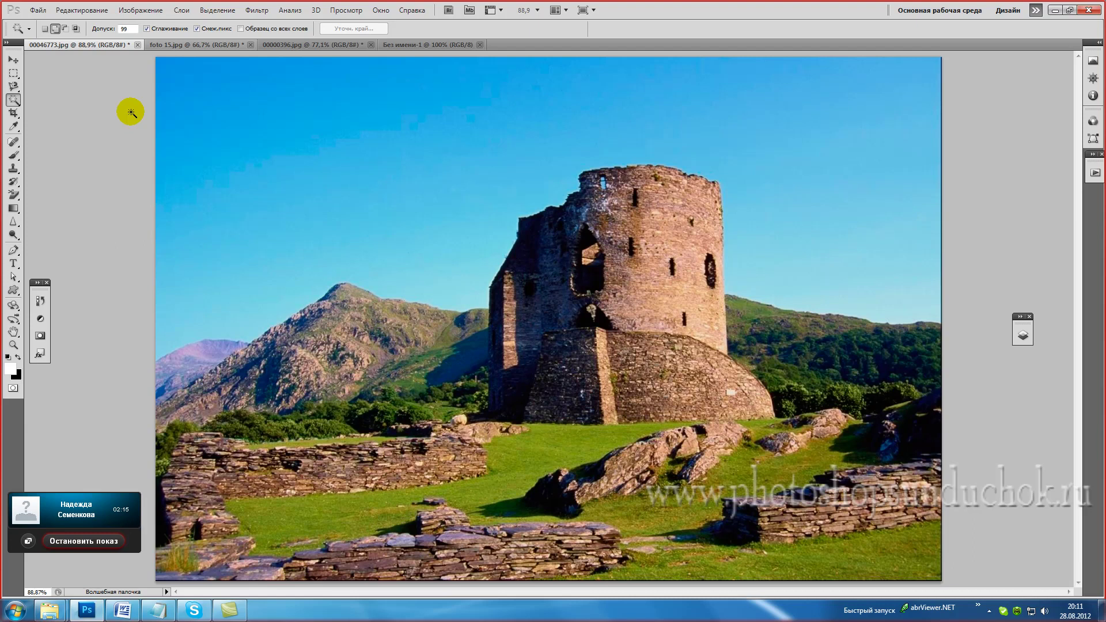
left_click(273, 158)
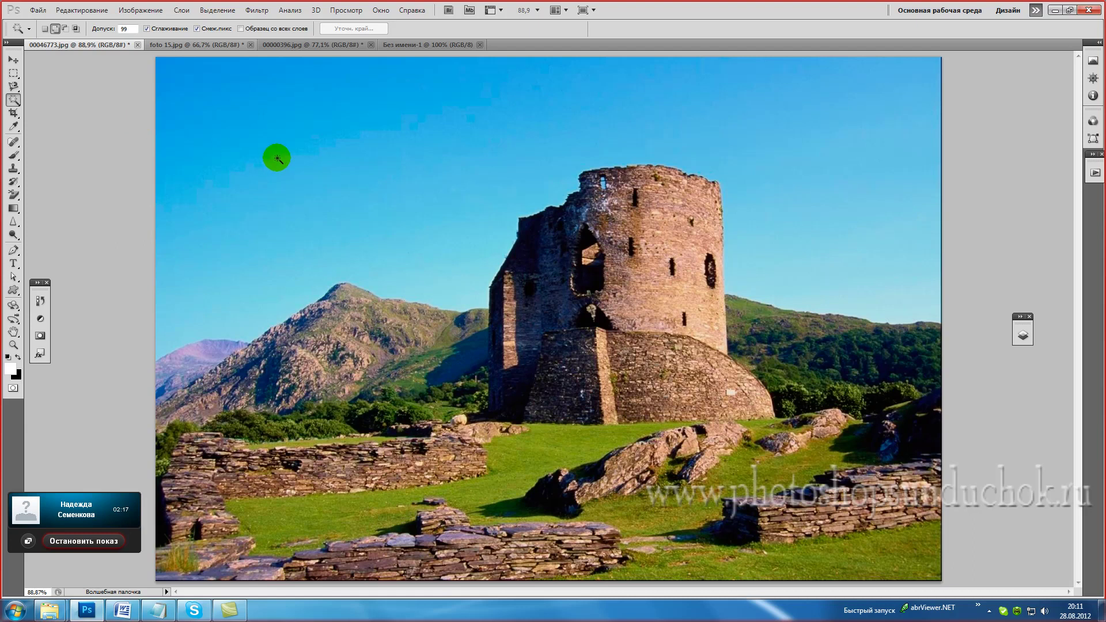
left_click(216, 81)
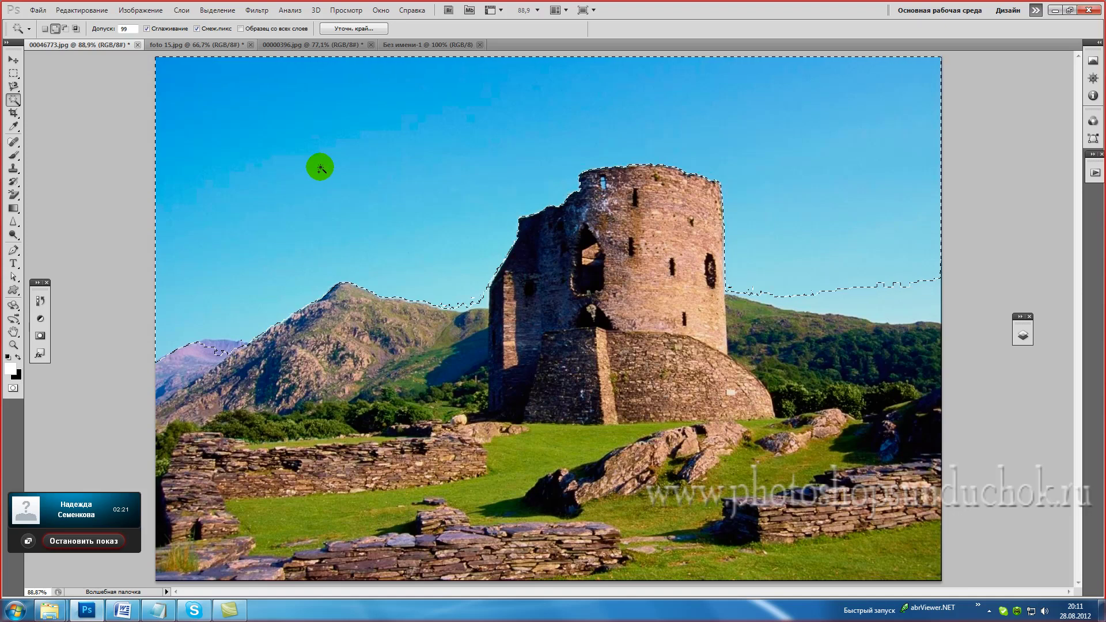
left_click(747, 288)
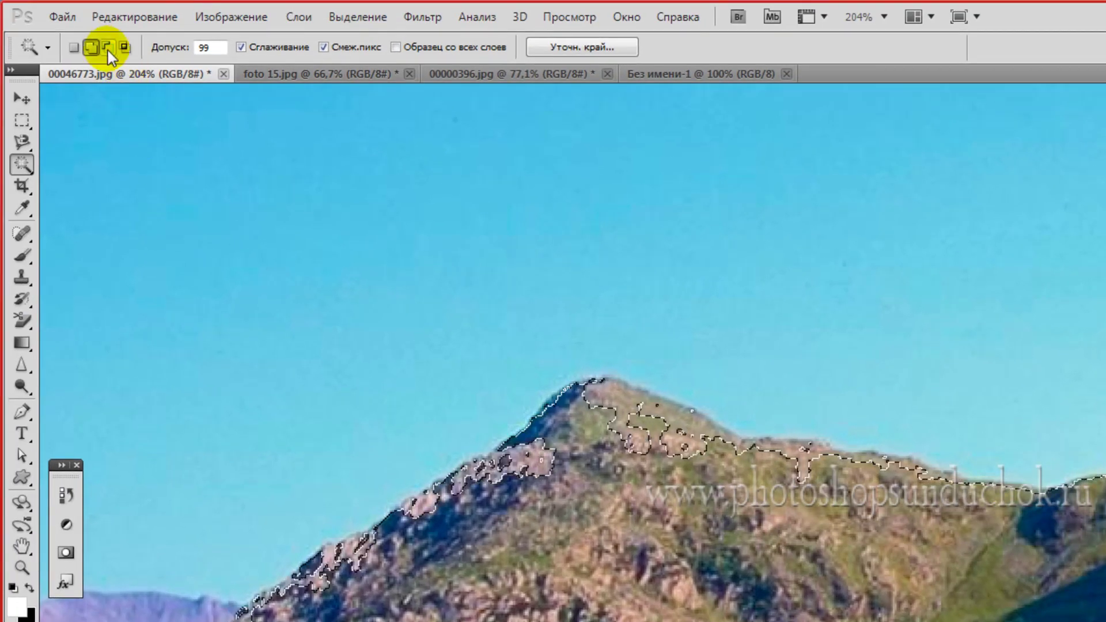
- Subtract the stray mountain patches from the sky selection while panning along the left slope
left_click(107, 48)
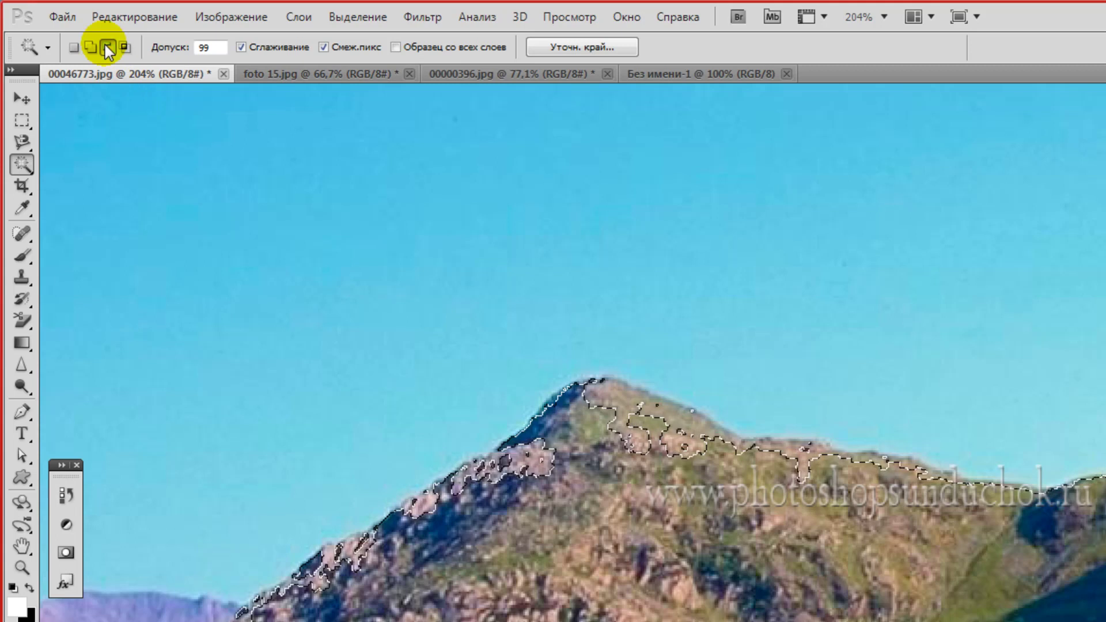
left_click(636, 437)
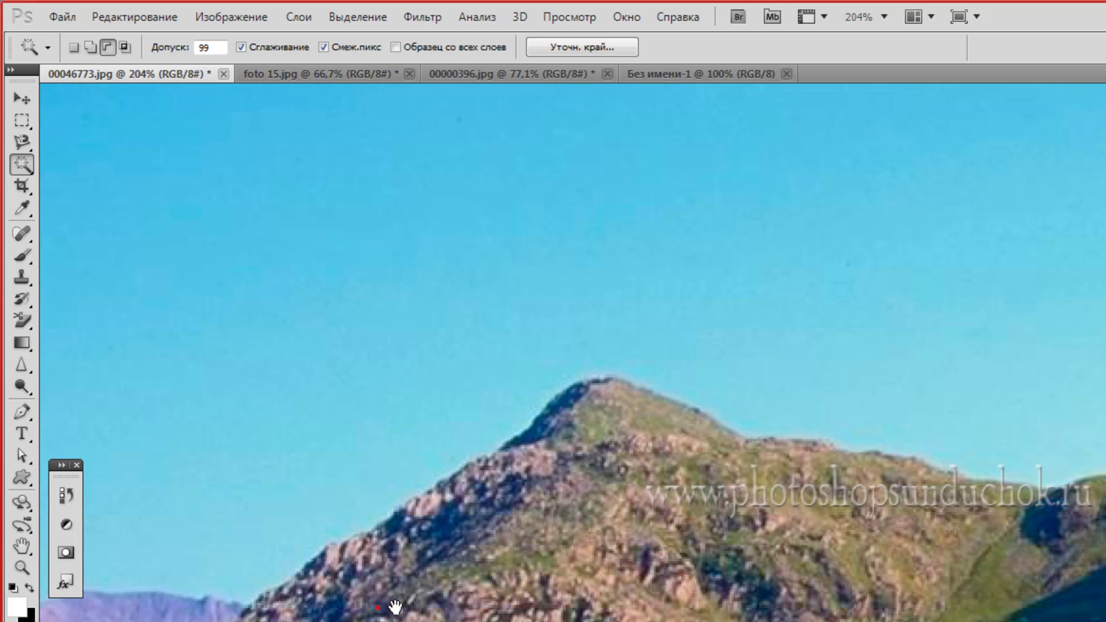
left_click_drag(488, 606, 646, 512)
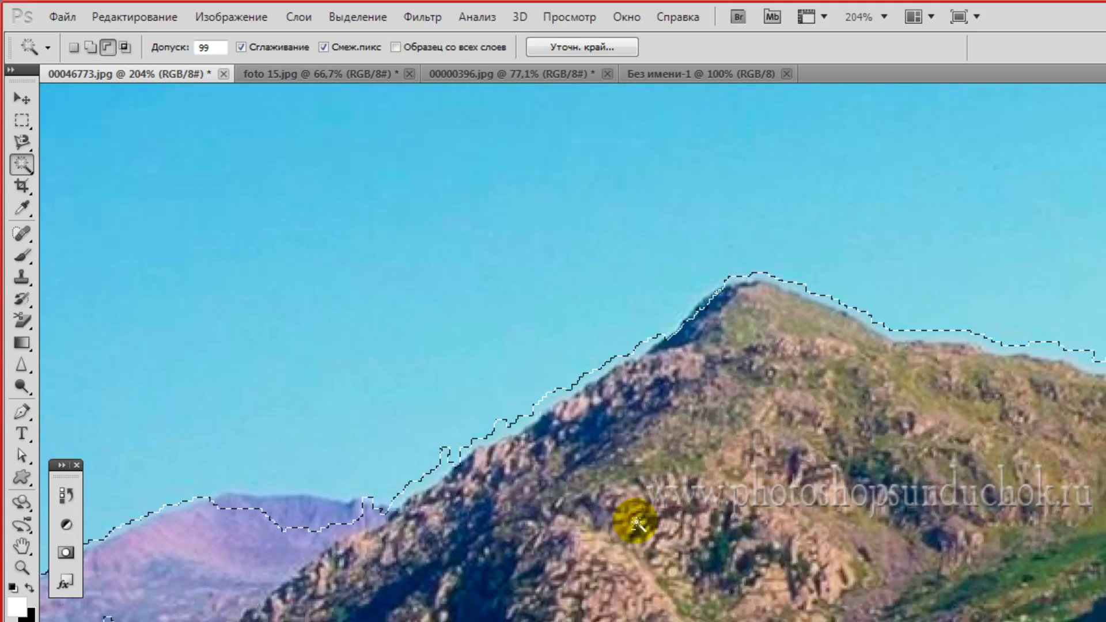
left_click(311, 509)
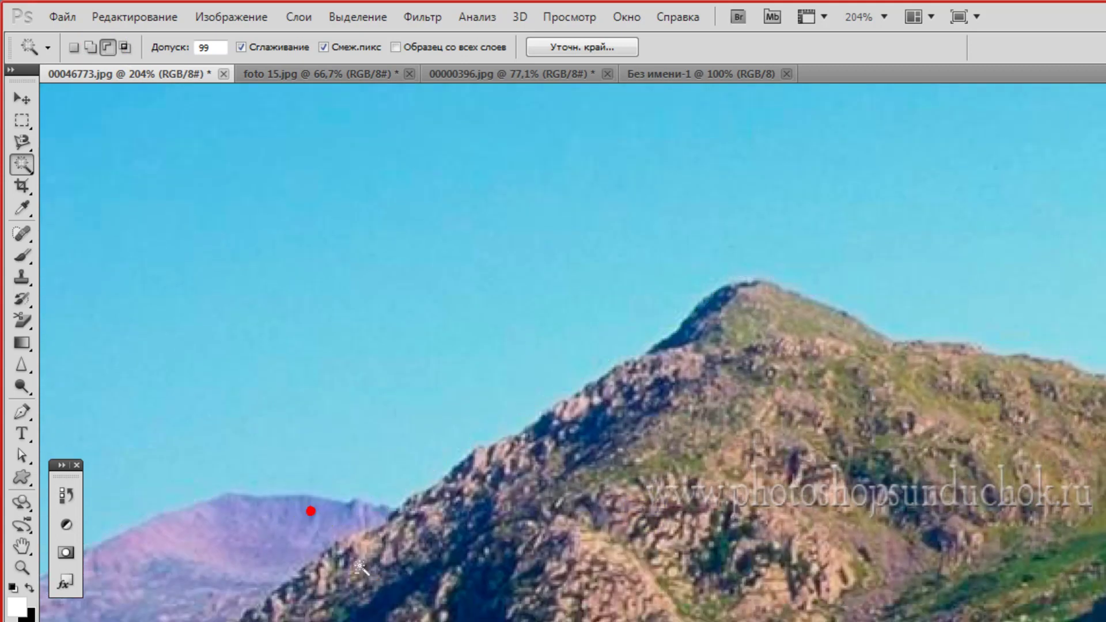
scroll(507, 507, "up", 5)
scroll(521, 487, "up", 2)
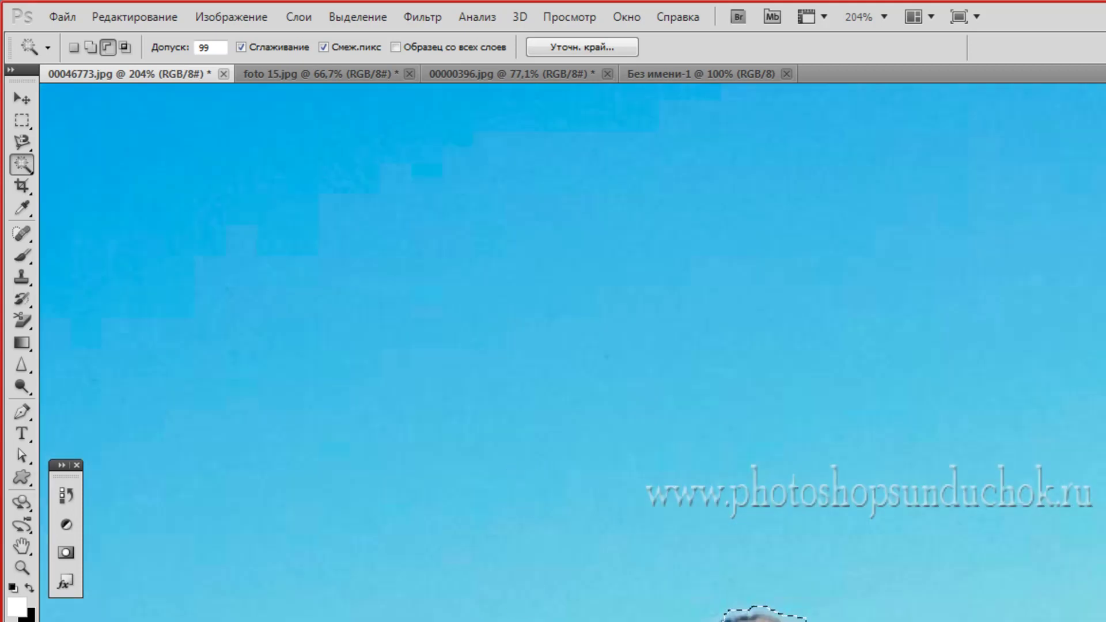
scroll(679, 461, "down", 7)
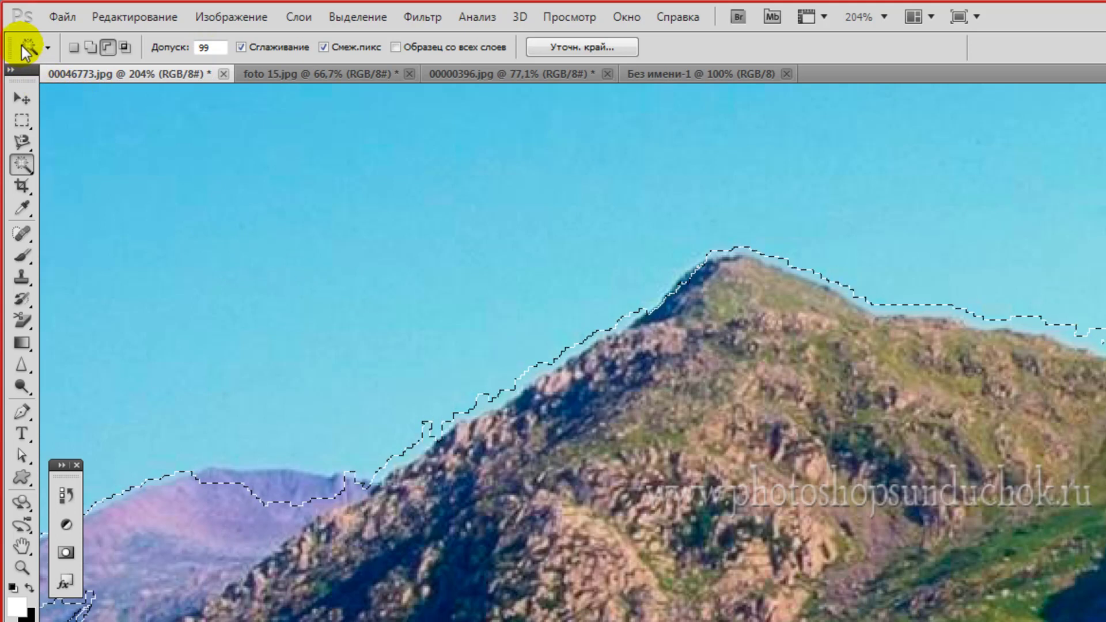
right_click(23, 49)
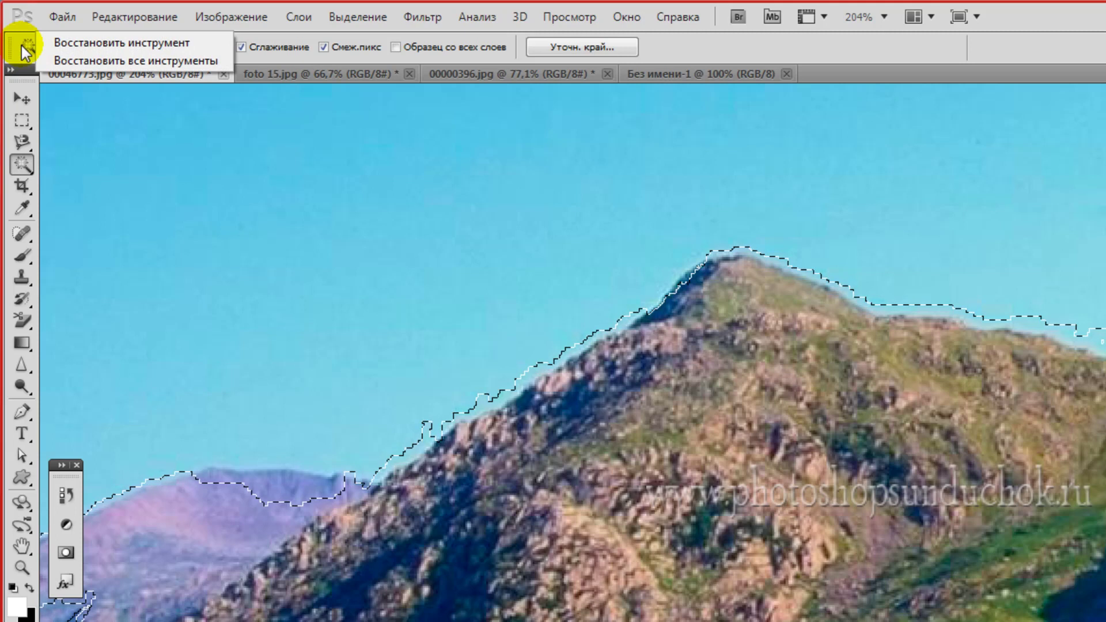
- Reset the Magic Wand, set tolerance 23, and subtract areas below the left hill's ridge
left_click(63, 43)
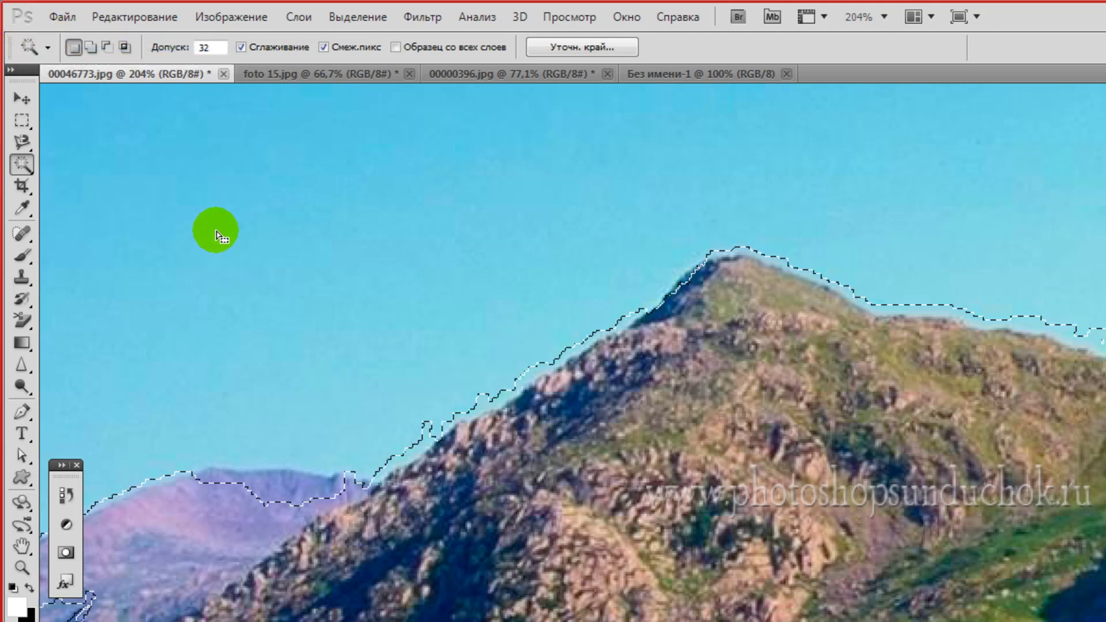
left_click_drag(169, 56, 161, 56)
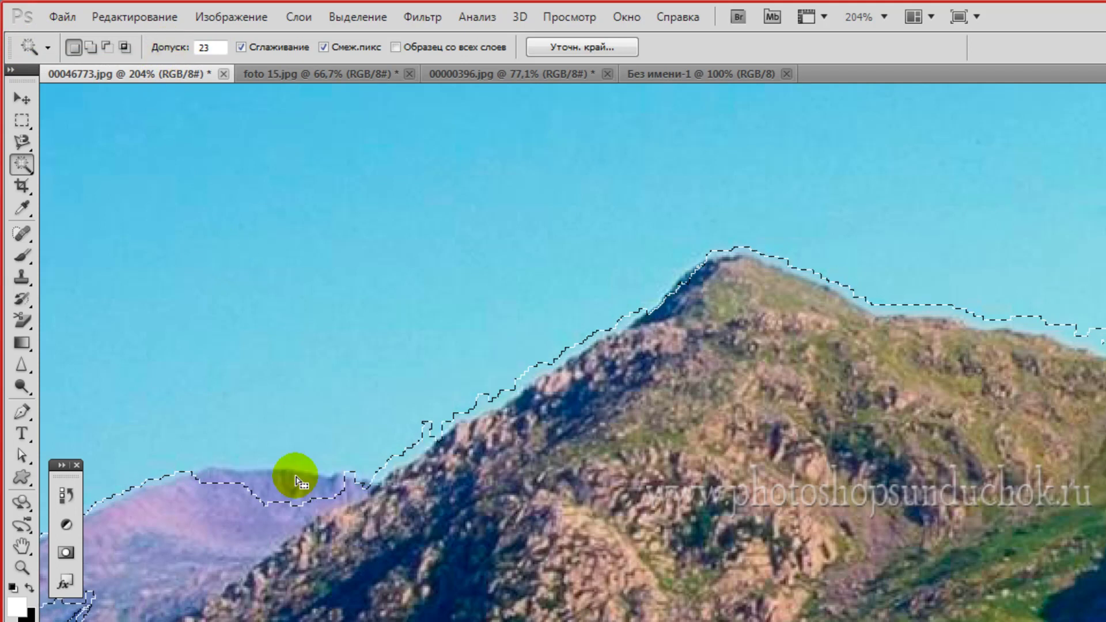
left_click(105, 45)
left_click(241, 430)
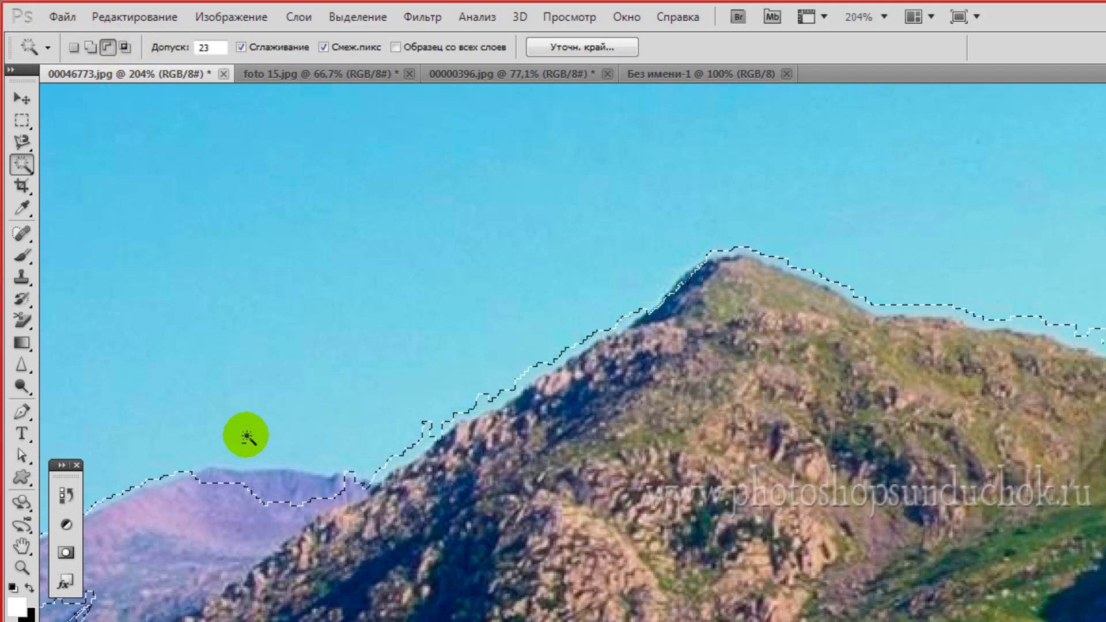
left_click(297, 494)
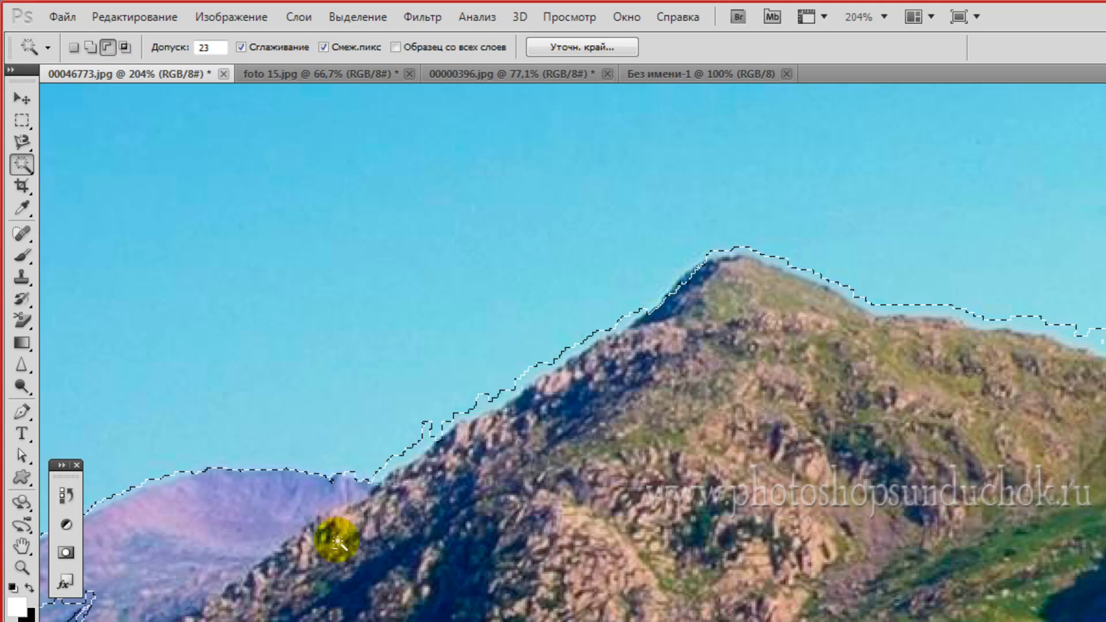
- Add the sky strip along the mountain ridge back into the selection
left_click_drag(222, 547, 354, 476)
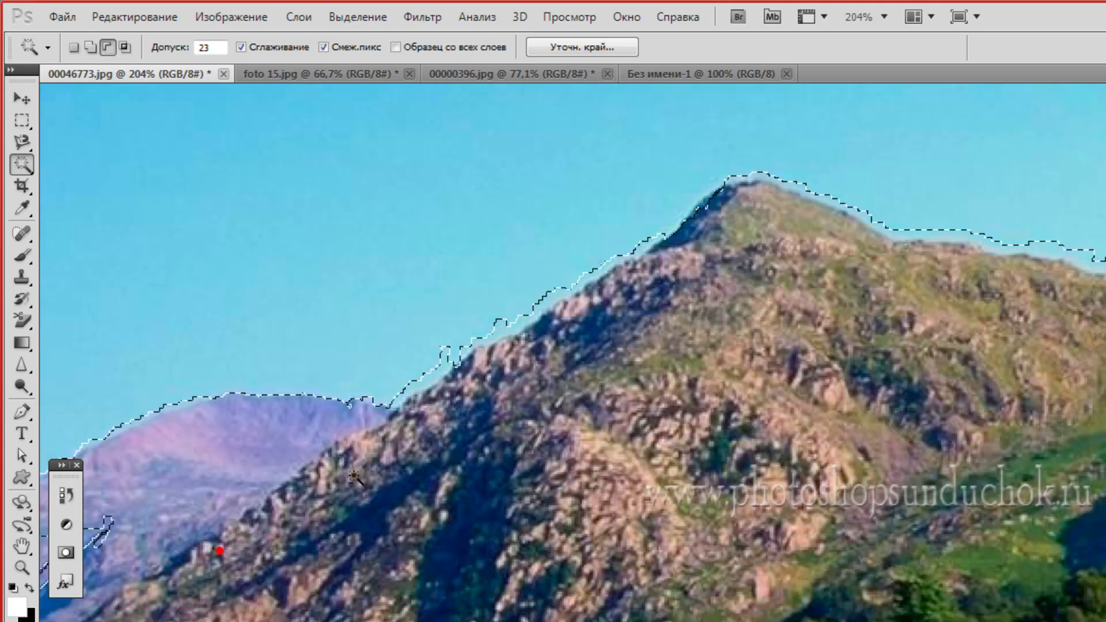
left_click(164, 123)
left_click(91, 47)
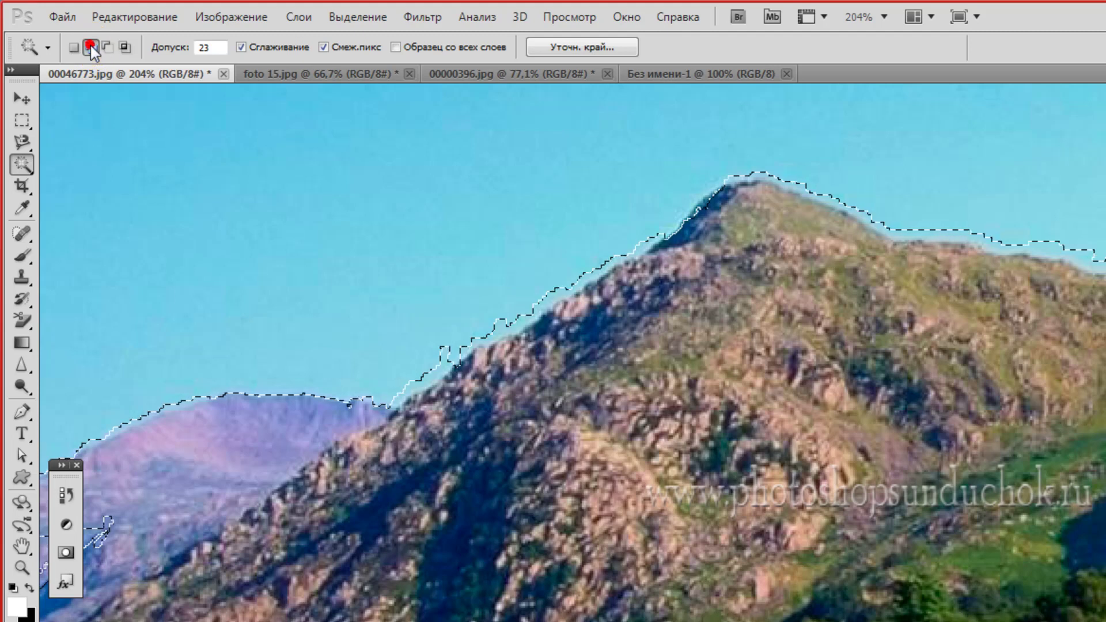
left_click(434, 368)
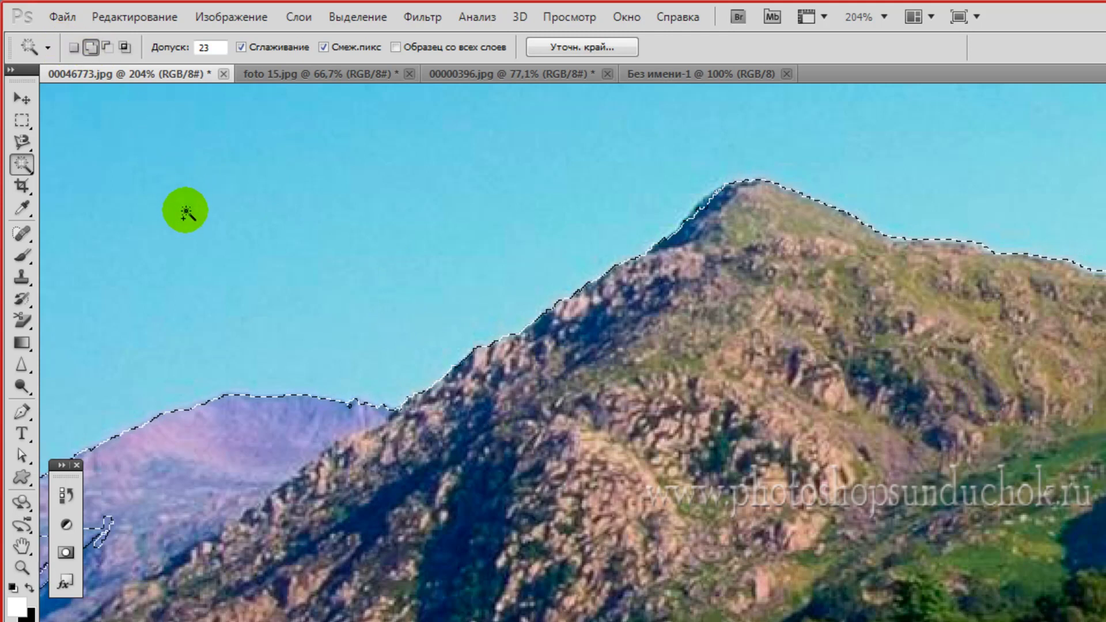
key("alt")
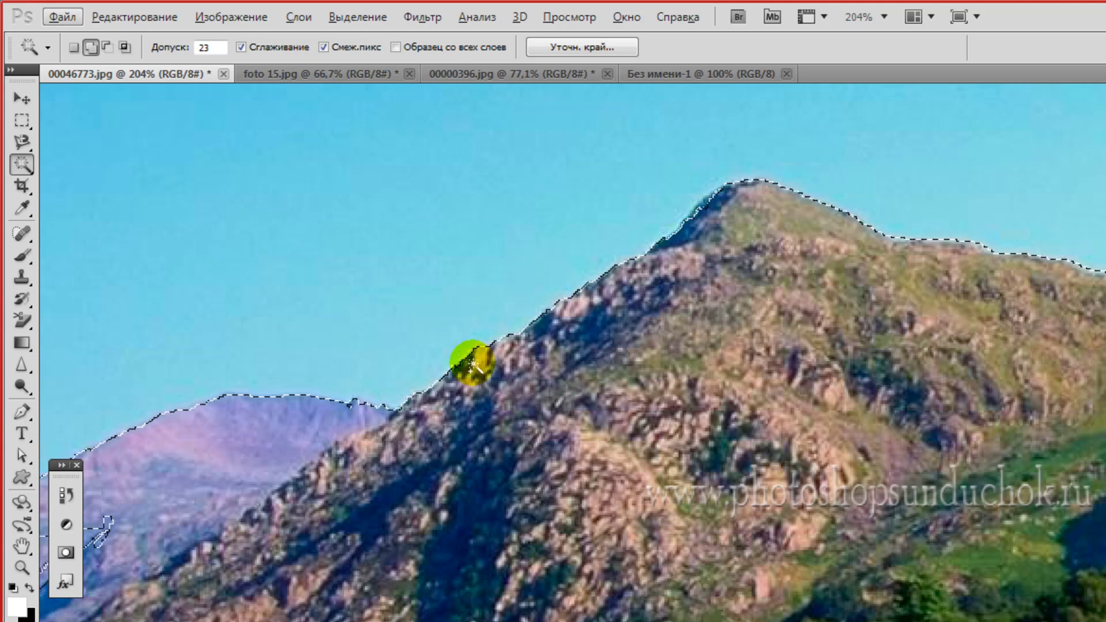
scroll(222, 497, "down", 2)
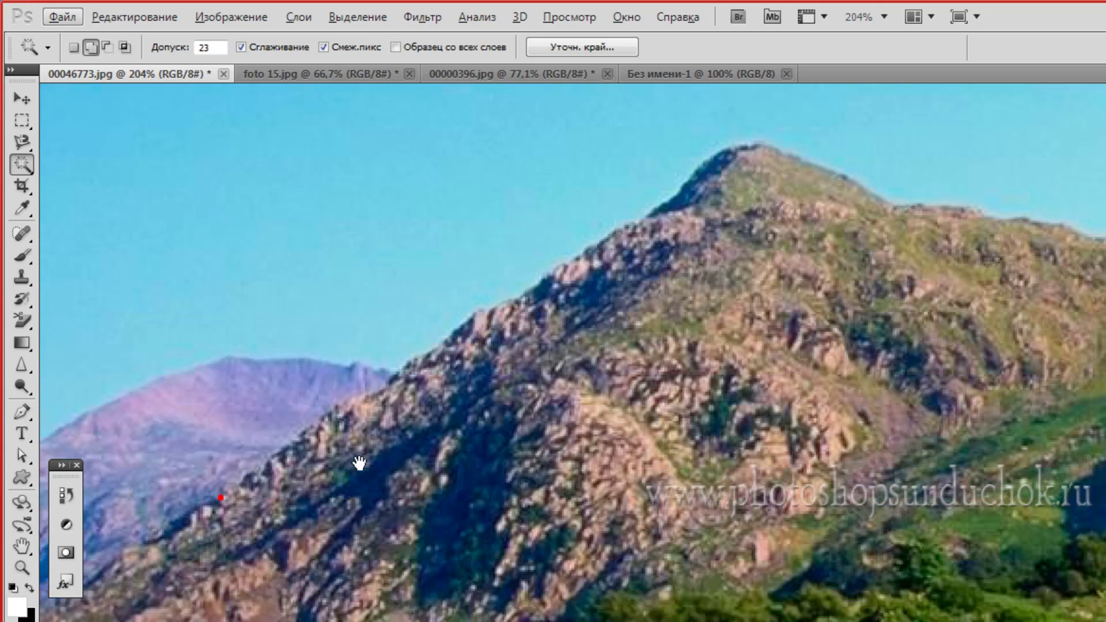
scroll(371, 345, "down", 5)
scroll(371, 324, "down", 1)
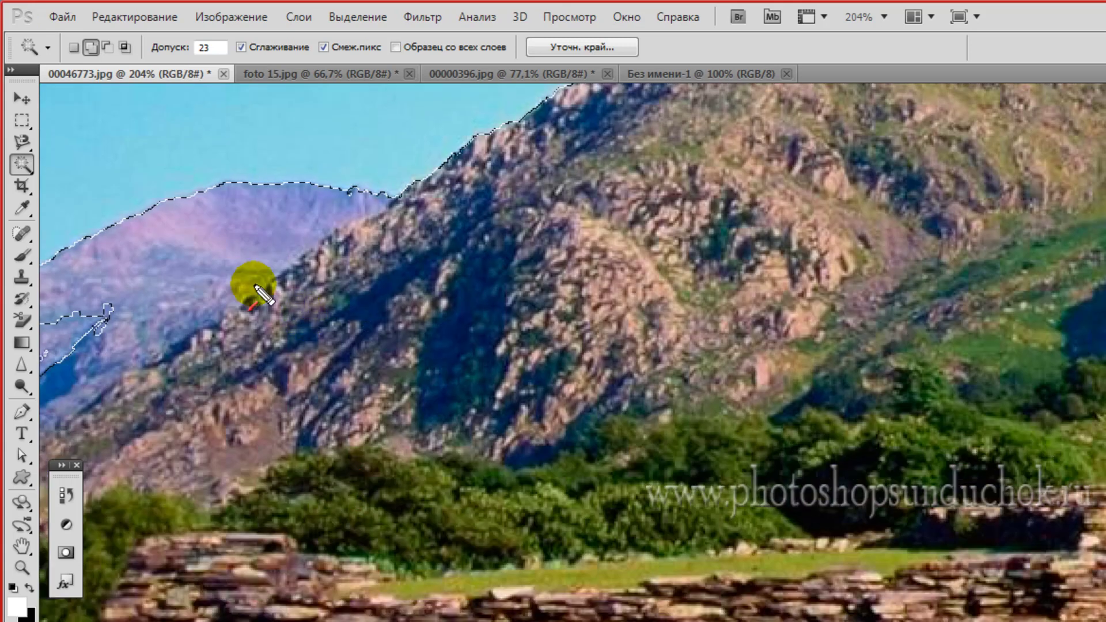
left_click_drag(157, 200, 92, 53)
left_click_drag(157, 124, 105, 66)
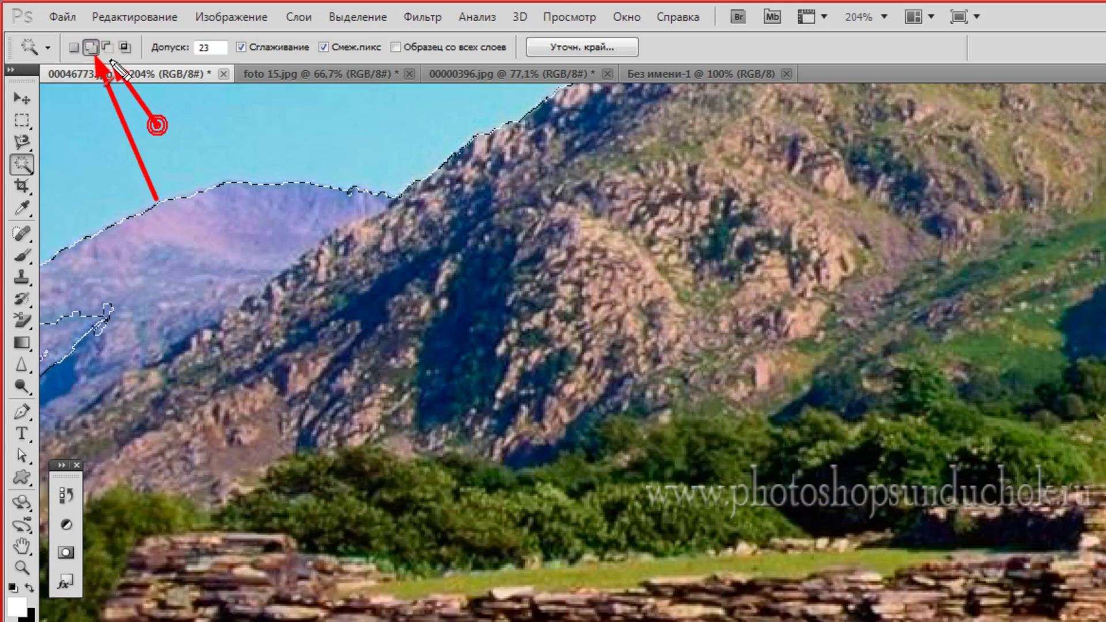
left_click_drag(229, 216, 235, 196)
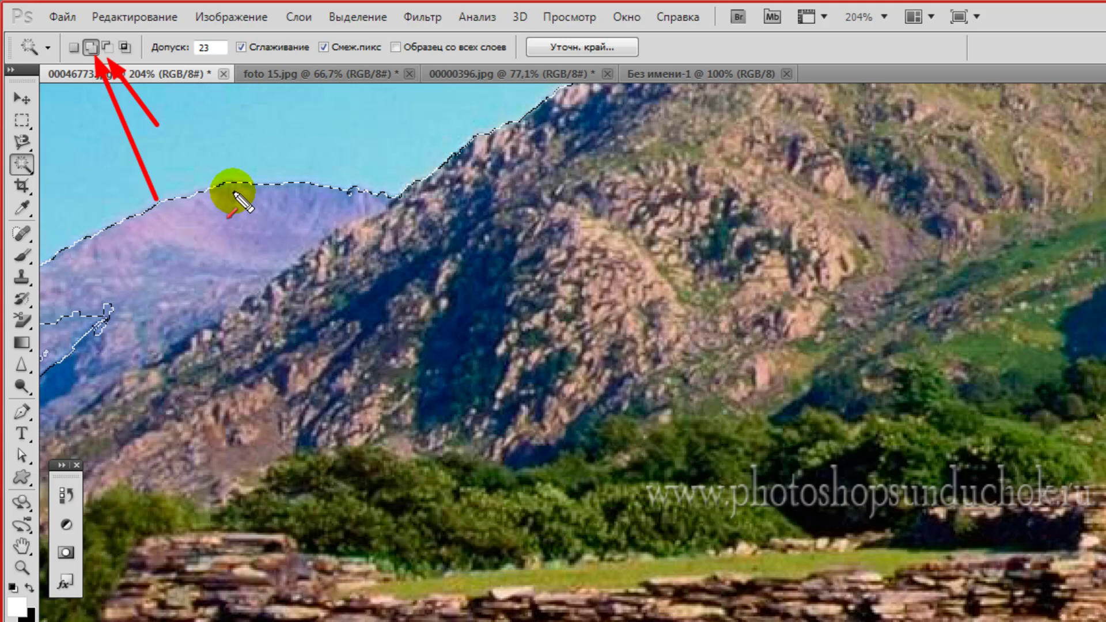
key("Escape")
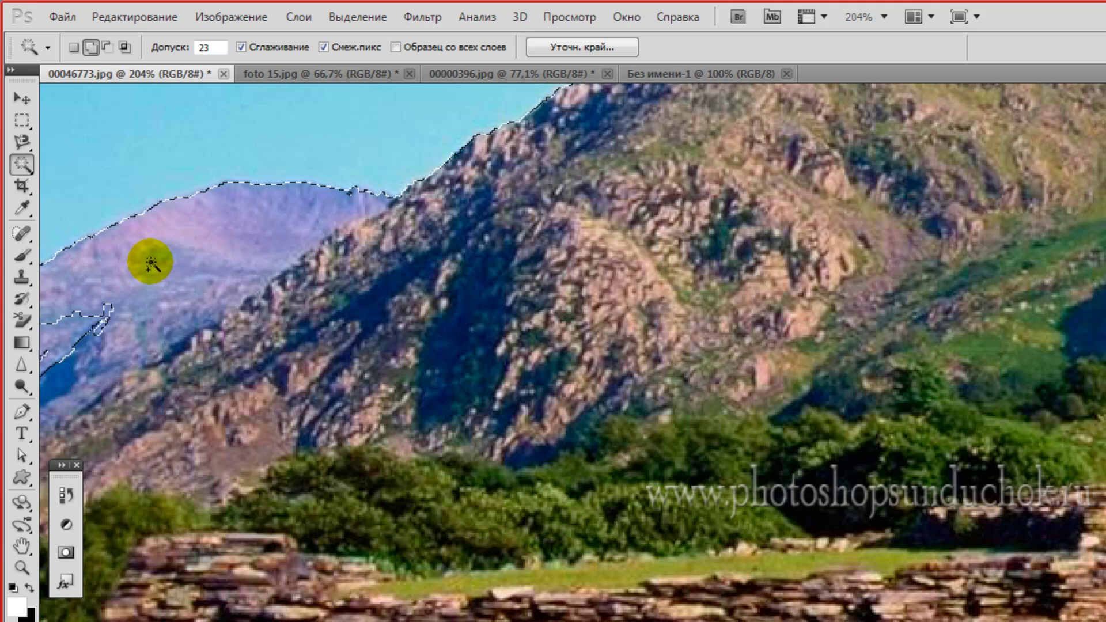
key("alt")
key("alt")
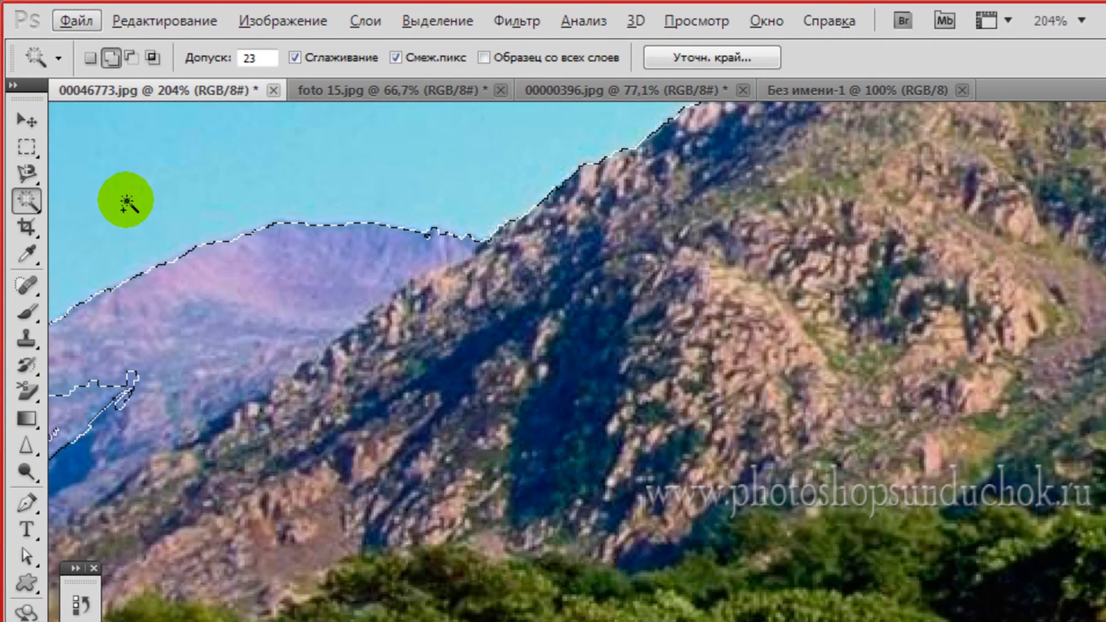
key("alt")
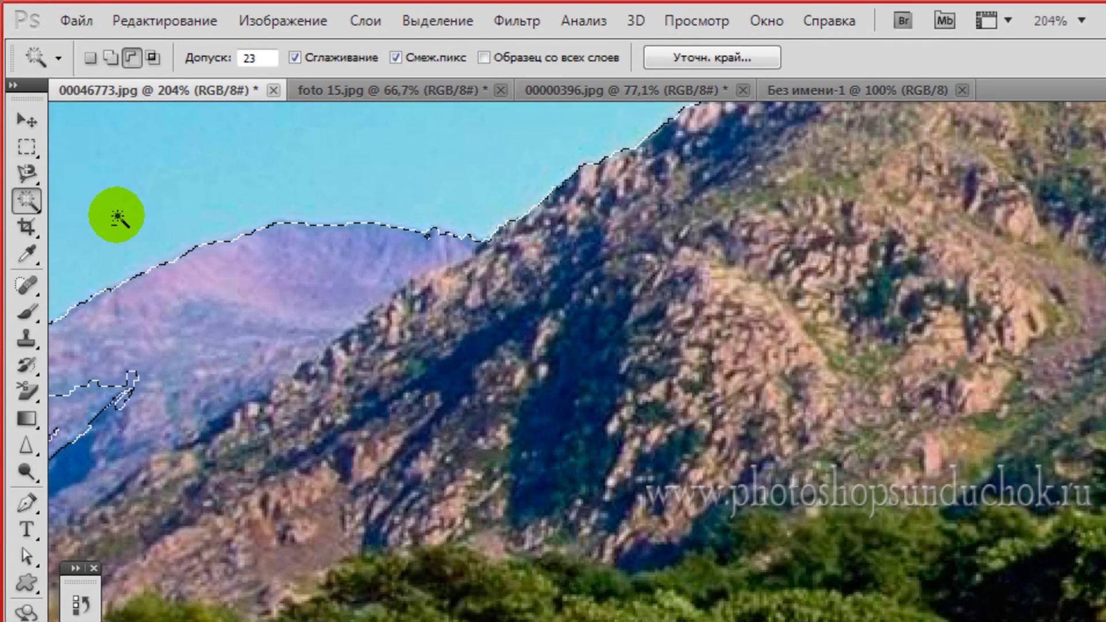
- Alt-subtract the stray lower-left patch, Shift-add the distant purple mountain, then fit on screen
key("alt")
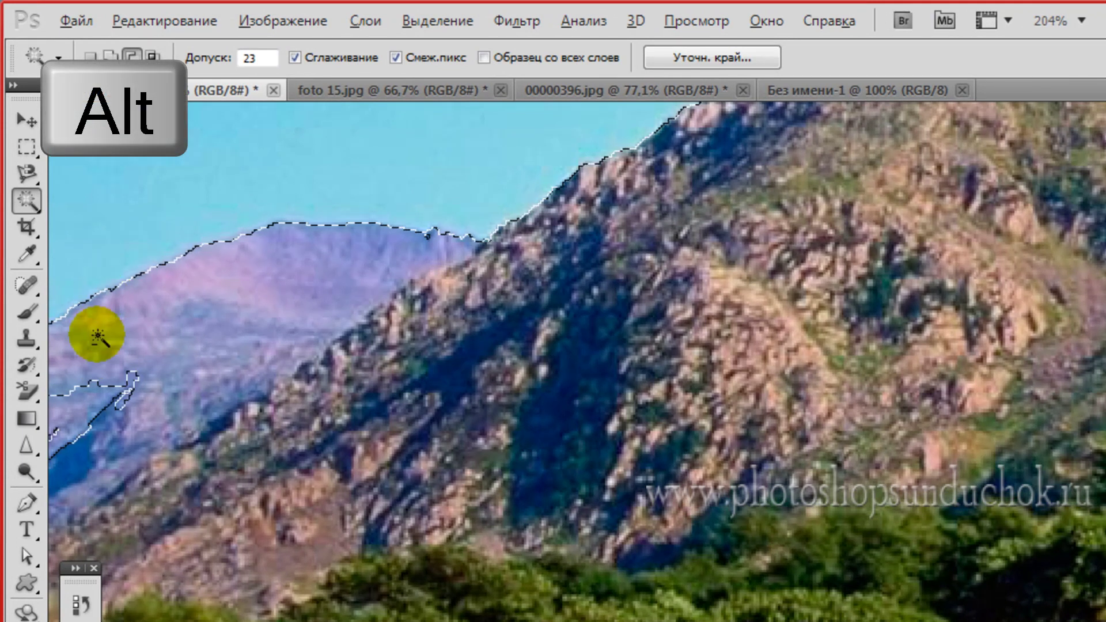
left_click(88, 407, "alt")
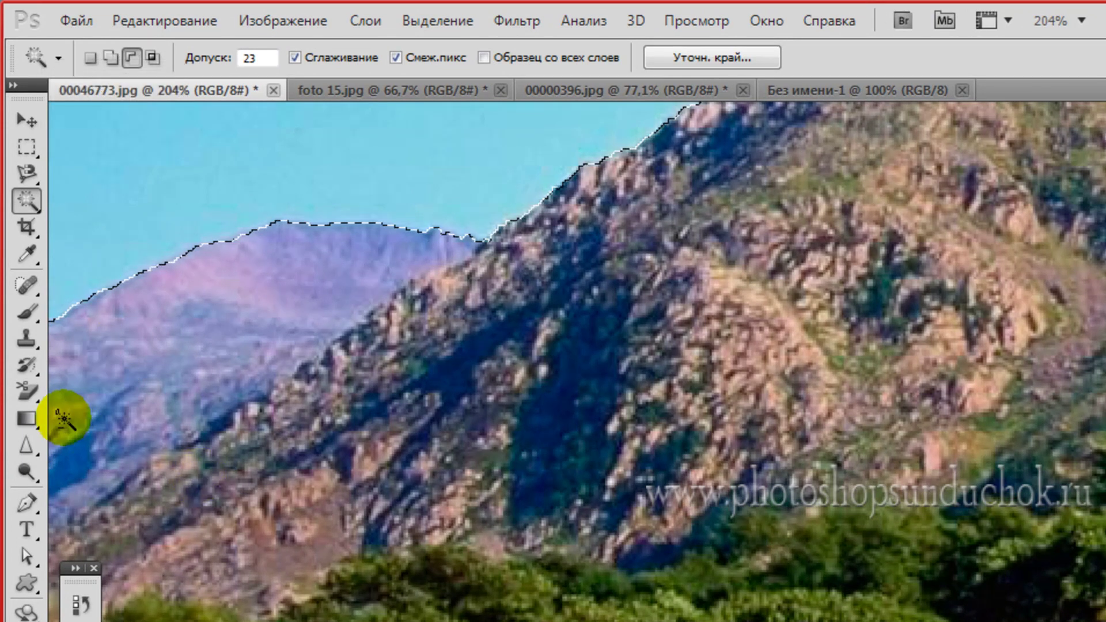
key("shift")
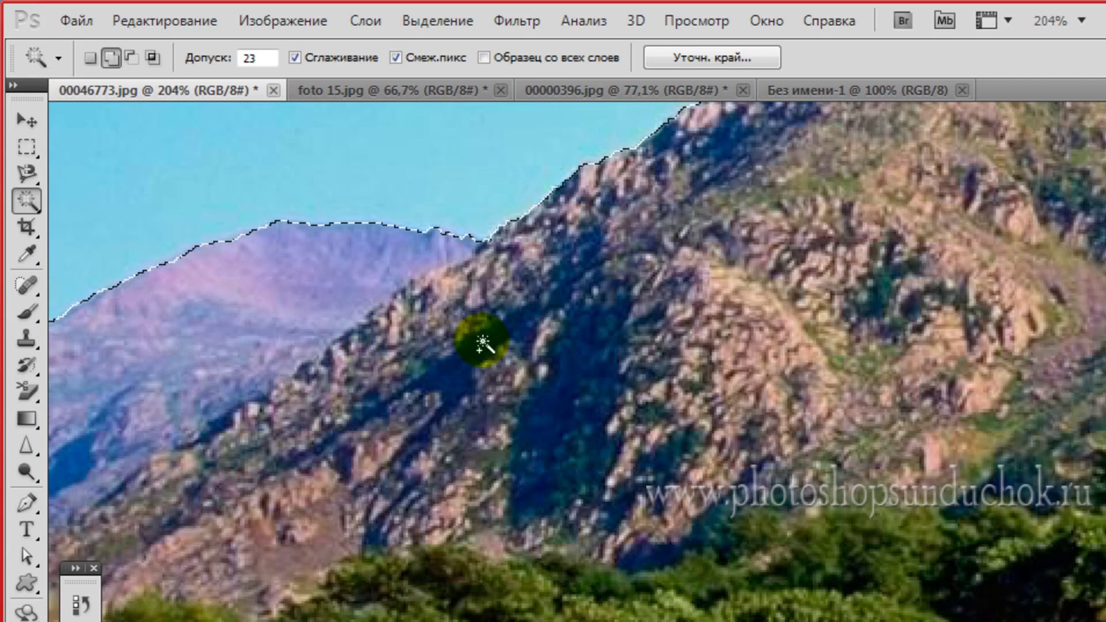
key("shift")
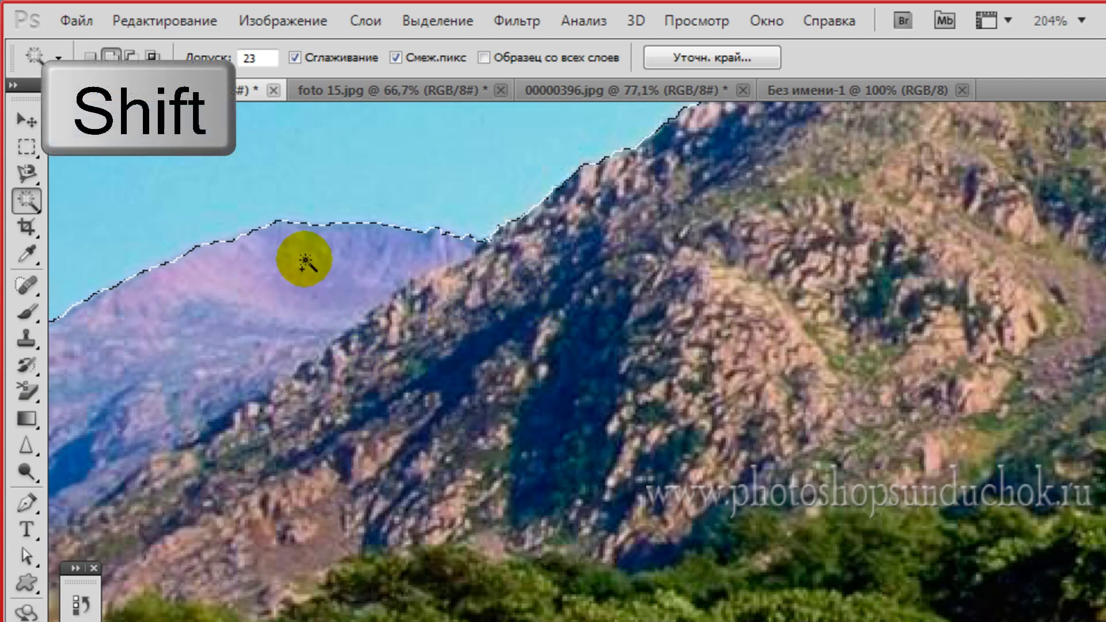
left_click(303, 247, "shift")
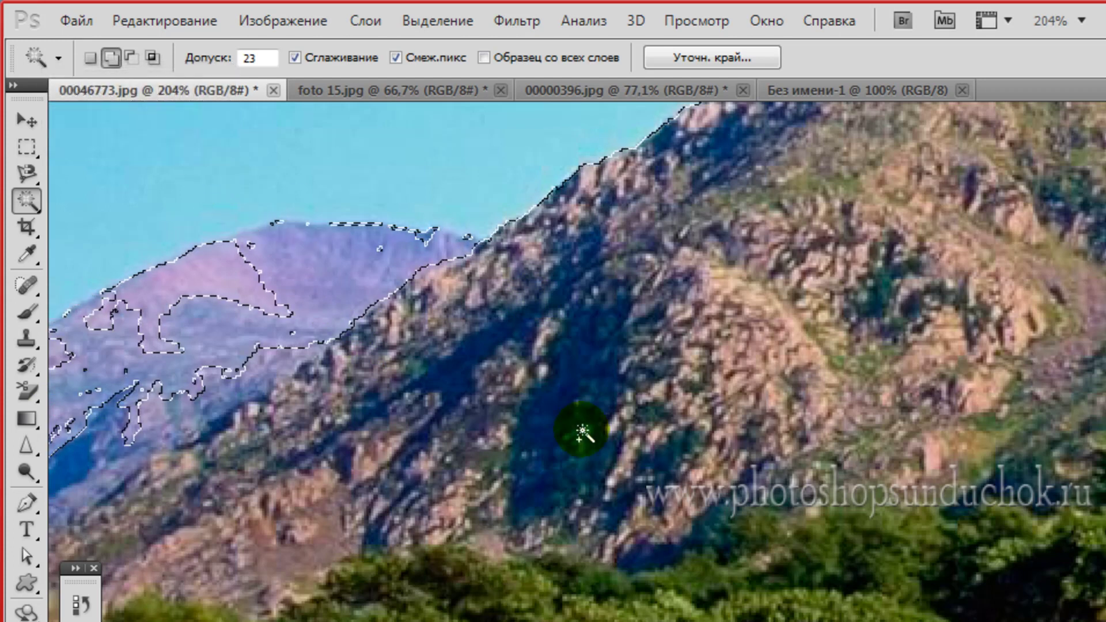
key("ctrl+0")
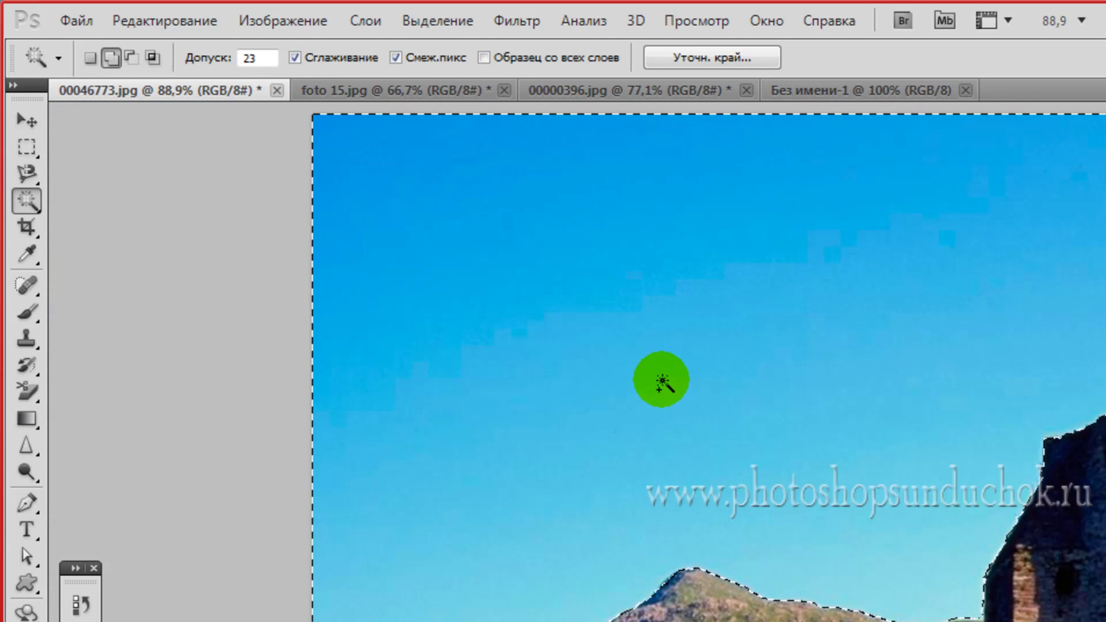
- Deselect the magic-wand sky selection and bring up the Quick Selection / Magic Wand flyout
key("ctrl+d")
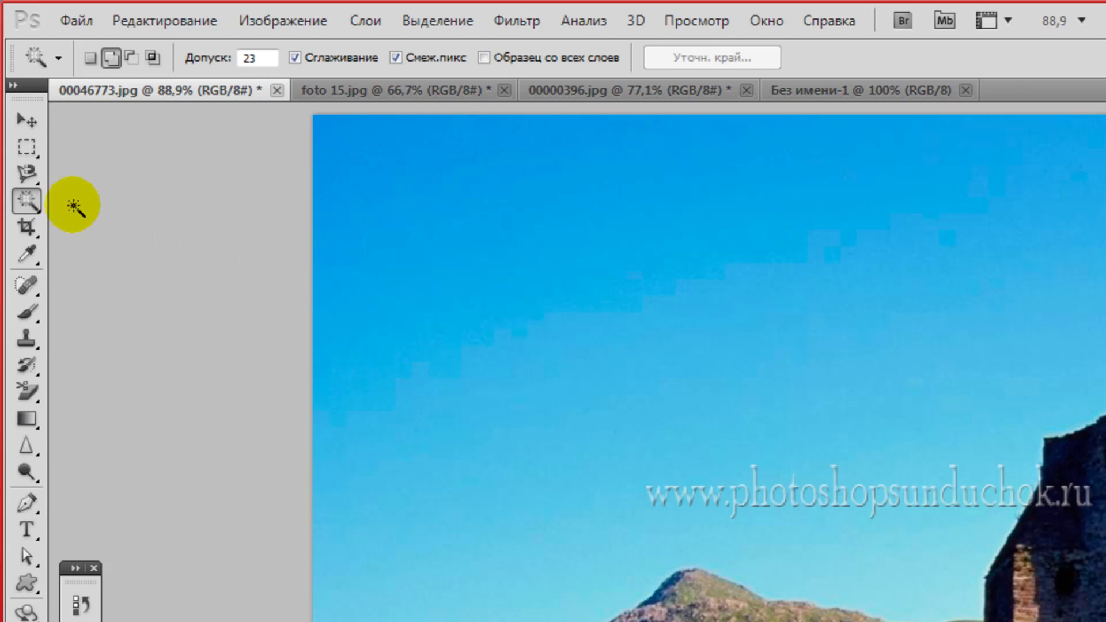
left_click(32, 200)
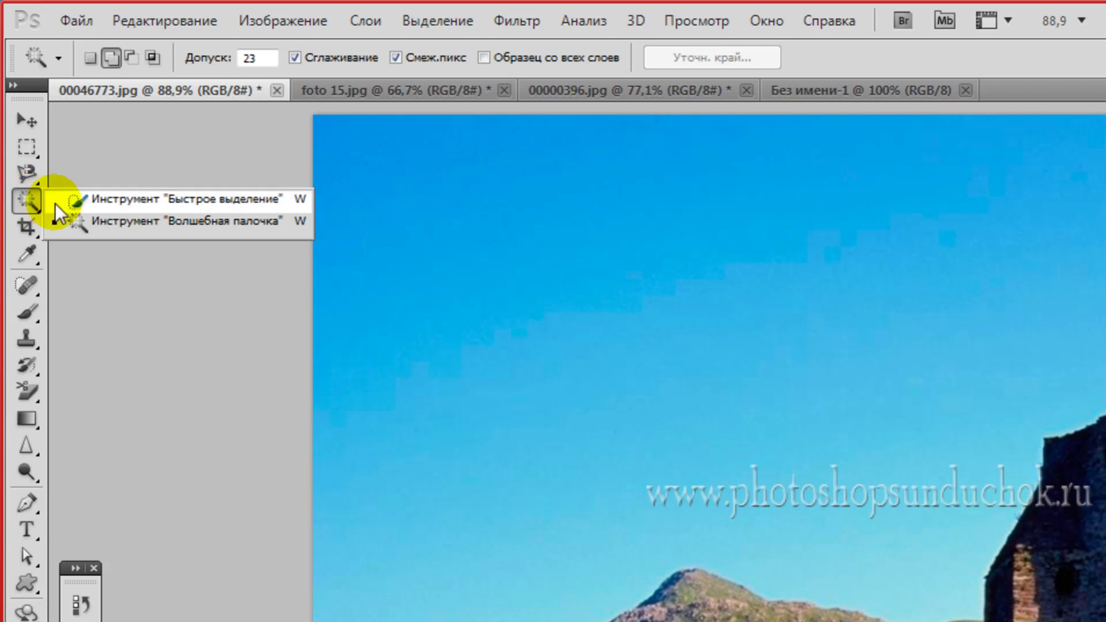
- Switch to the Quick Selection Tool at brush size 30 with Auto-Enhance turned on
left_click(170, 199)
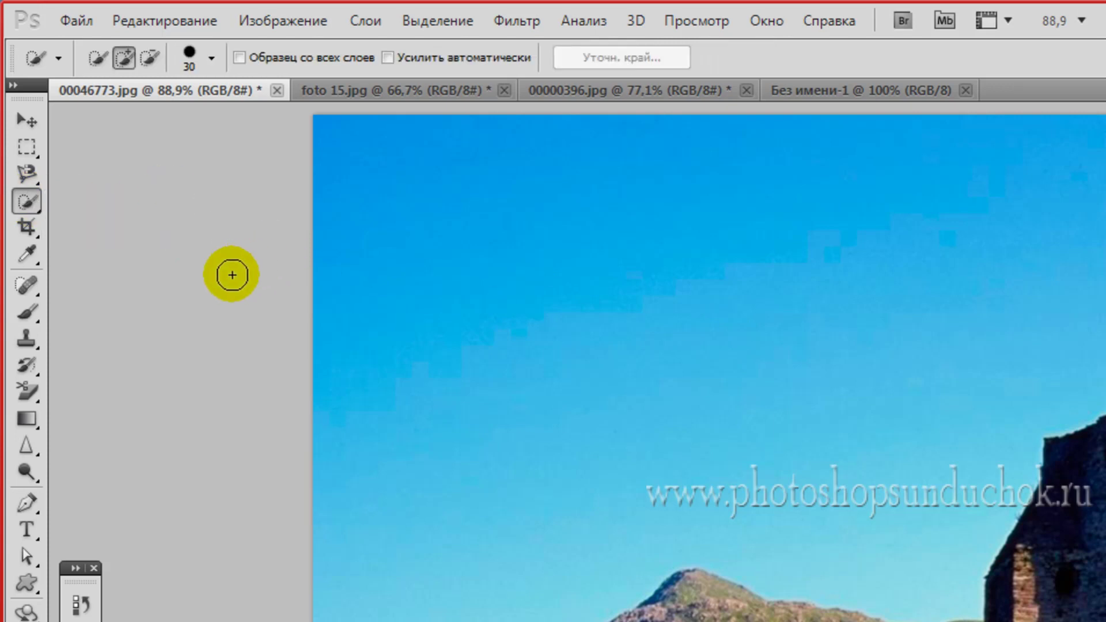
left_click_drag(146, 263, 124, 94)
left_click_drag(186, 179, 153, 93)
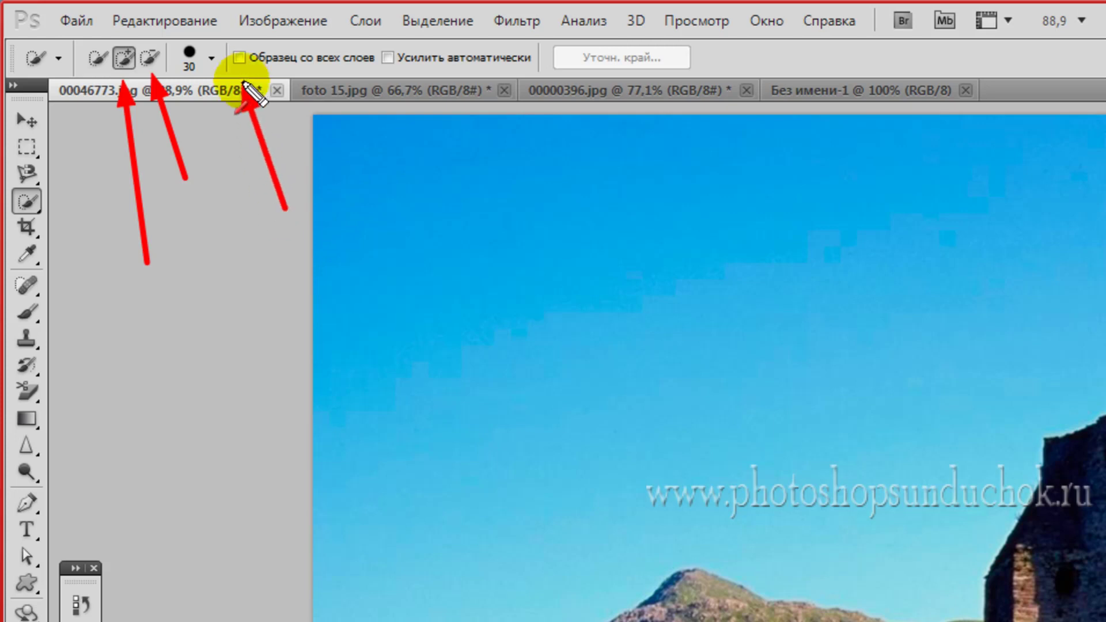
left_click(420, 188)
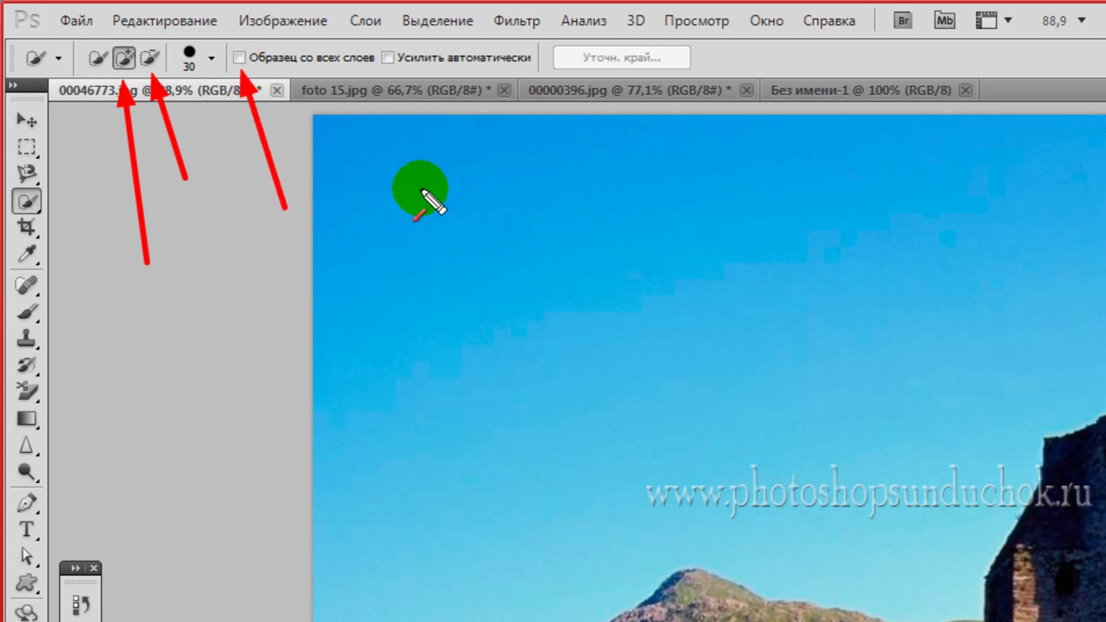
left_click_drag(432, 241, 391, 70)
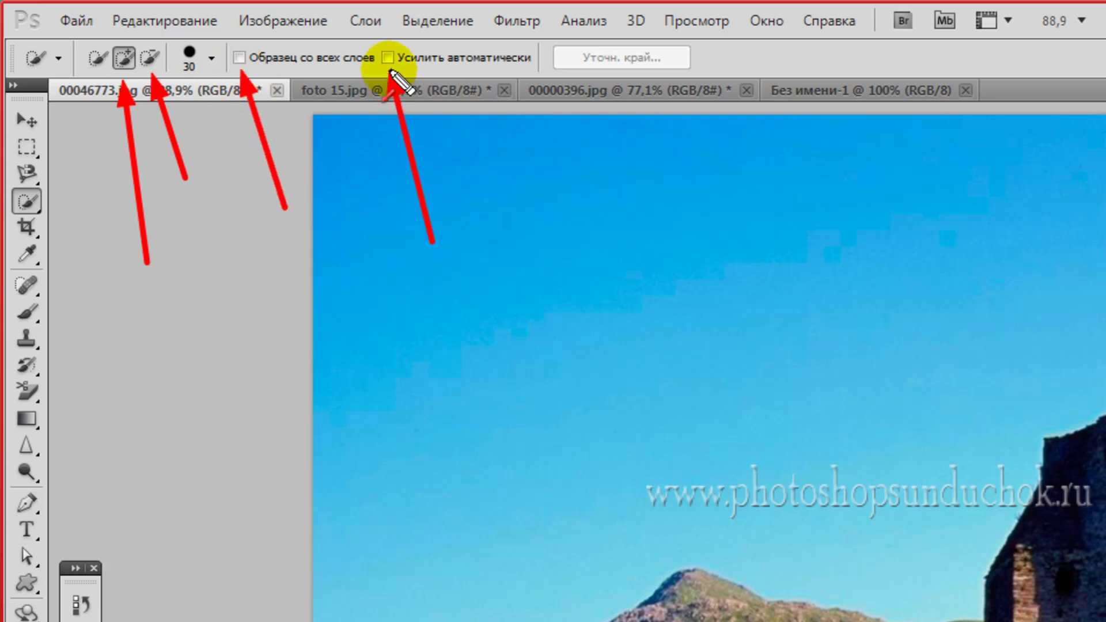
left_click_drag(446, 121, 509, 150)
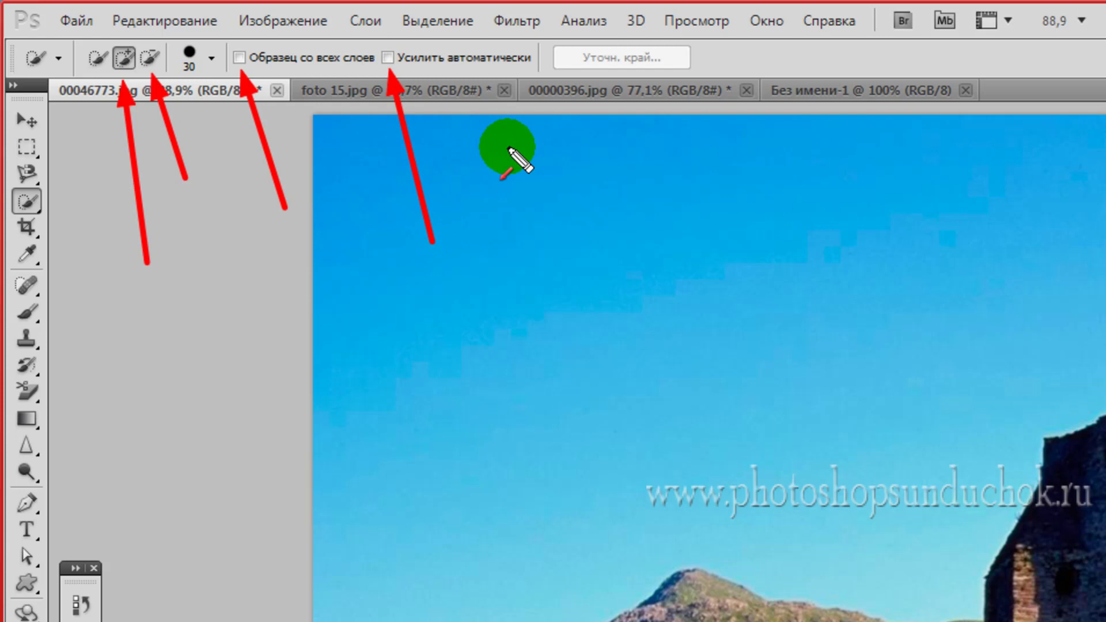
left_click(388, 57)
mouse_move(405, 124)
left_mouse_down()
mouse_move(434, 252)
mouse_move(385, 186)
left_mouse_up()
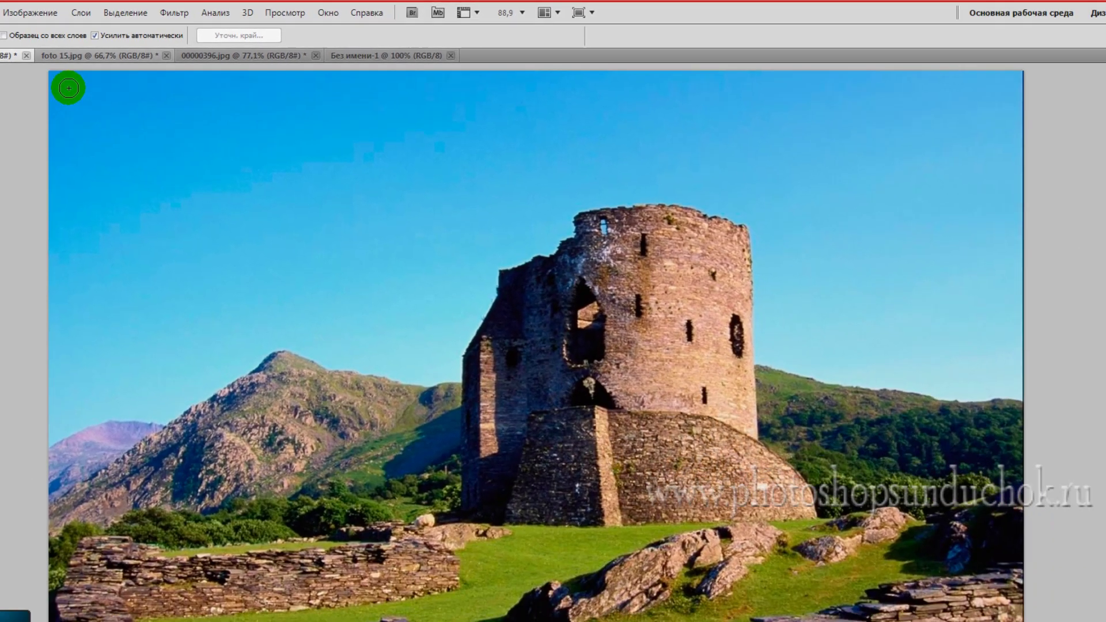
left_click_drag(69, 88, 58, 80)
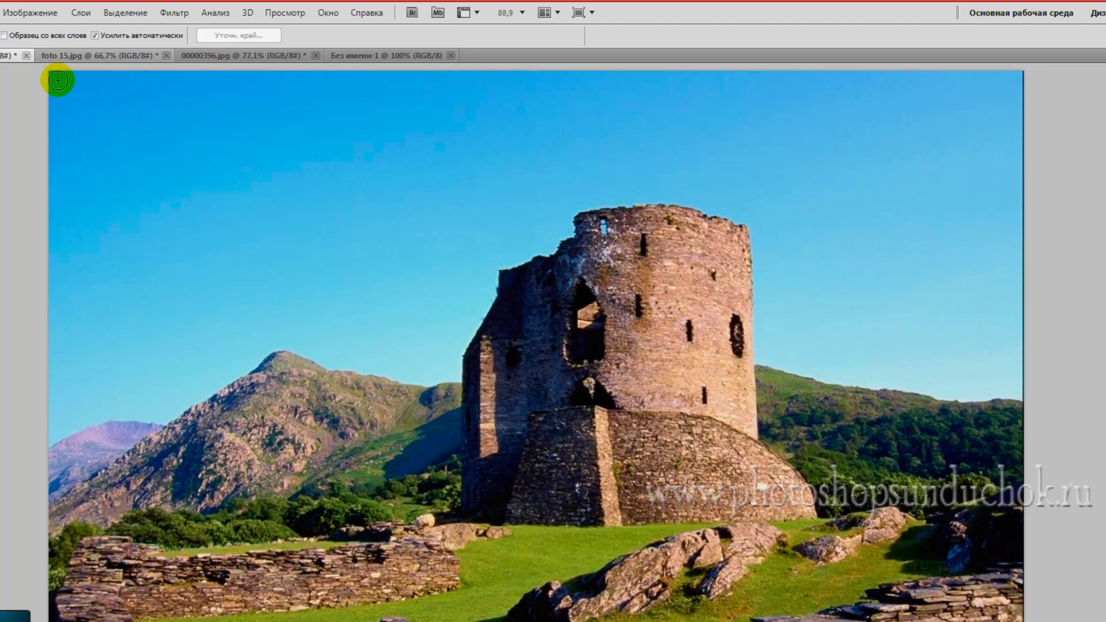
- Quick-select the blue sky from top-left across to the right-hand sky, then switch to foto 15.jpg
mouse_move(58, 80)
left_mouse_down()
mouse_move(151, 167)
mouse_move(202, 138)
mouse_move(194, 181)
mouse_move(158, 223)
mouse_move(215, 217)
mouse_move(243, 193)
left_mouse_up()
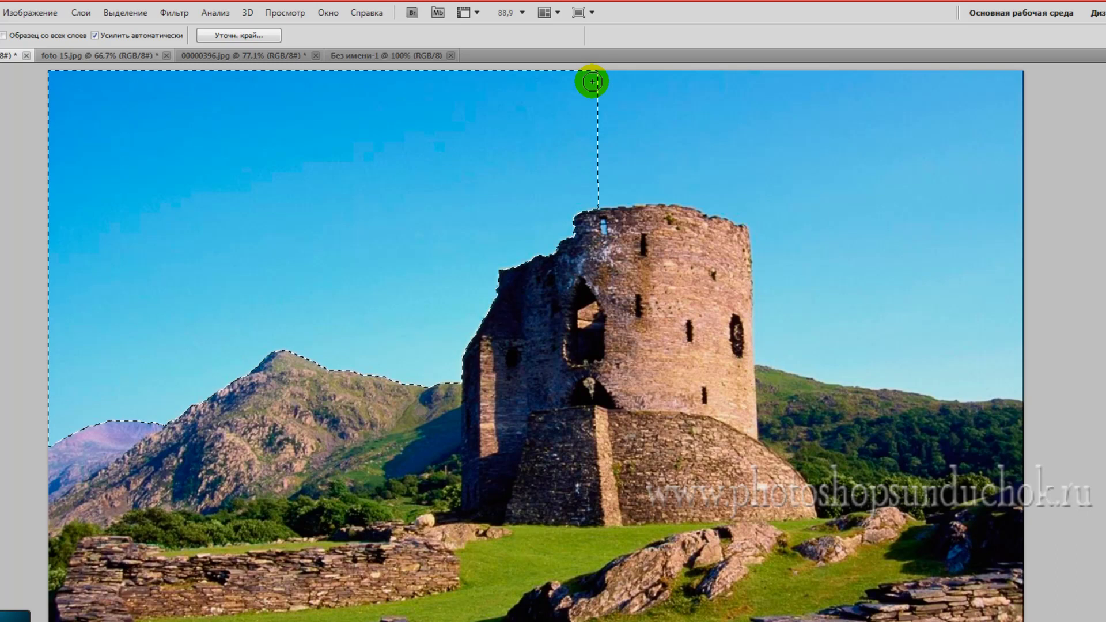
left_click(593, 81)
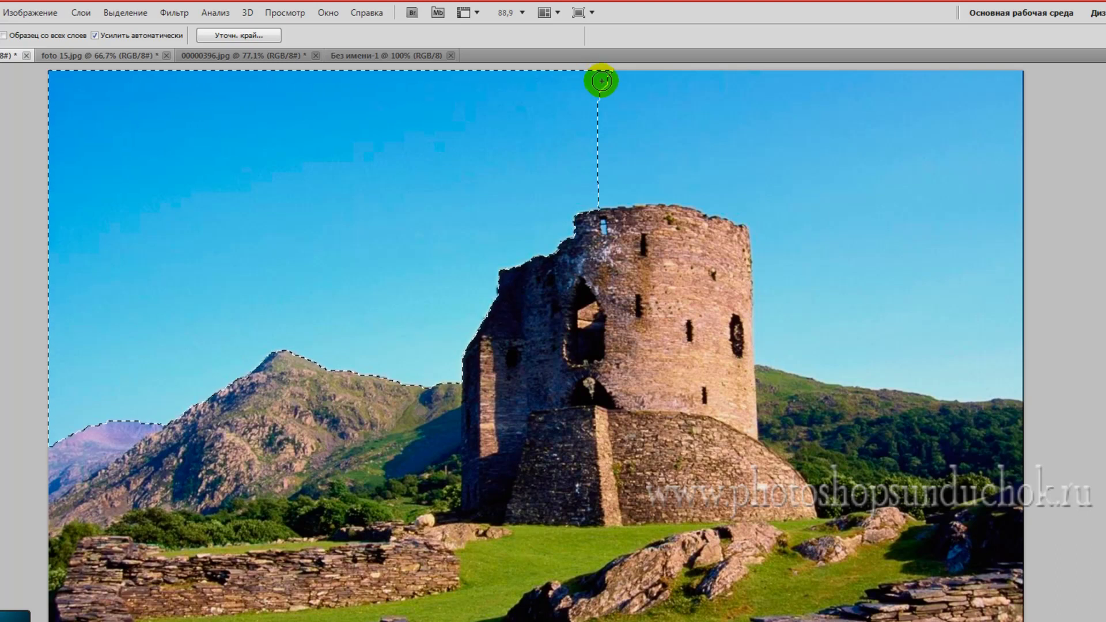
left_click_drag(601, 81, 656, 91)
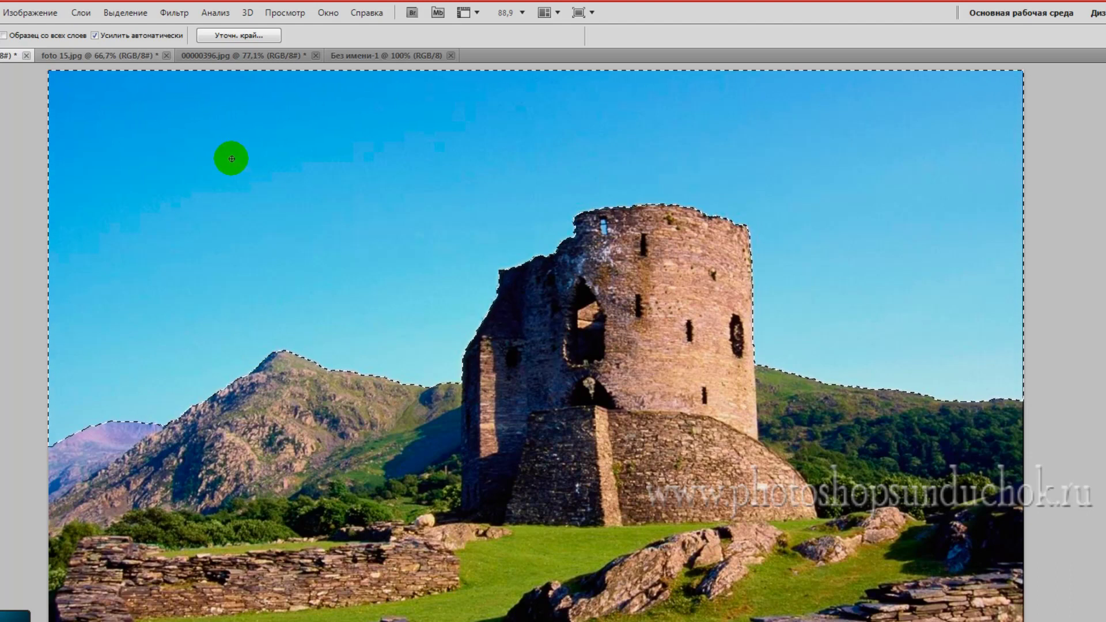
left_click(134, 54)
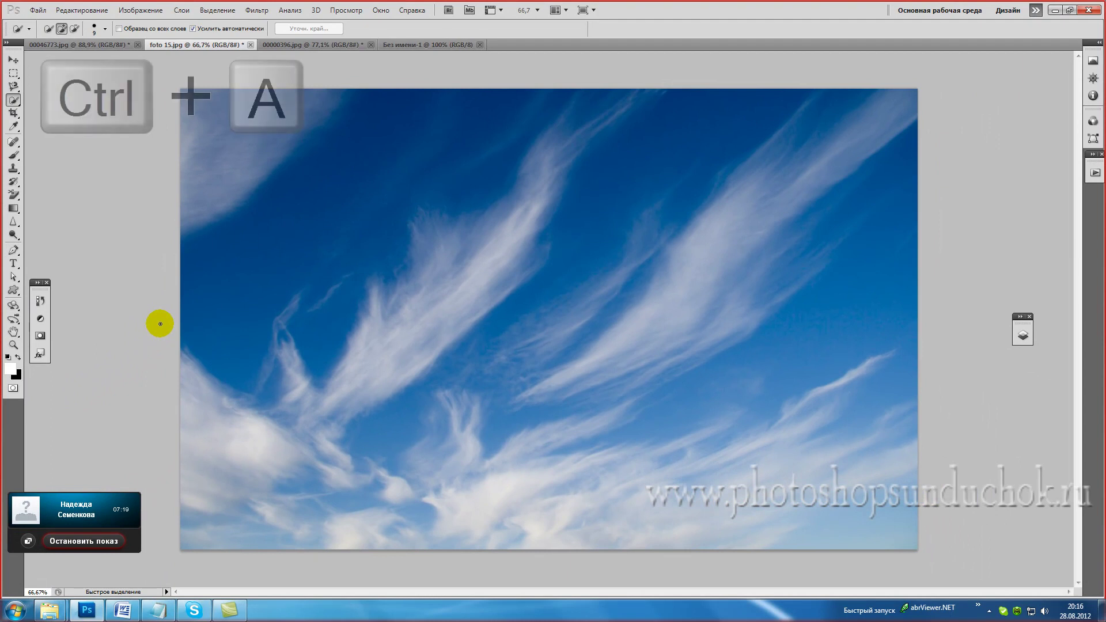
- Copy the entire foto 15.jpg cloud photo and return to 00046773.jpg
key("ctrl+a")
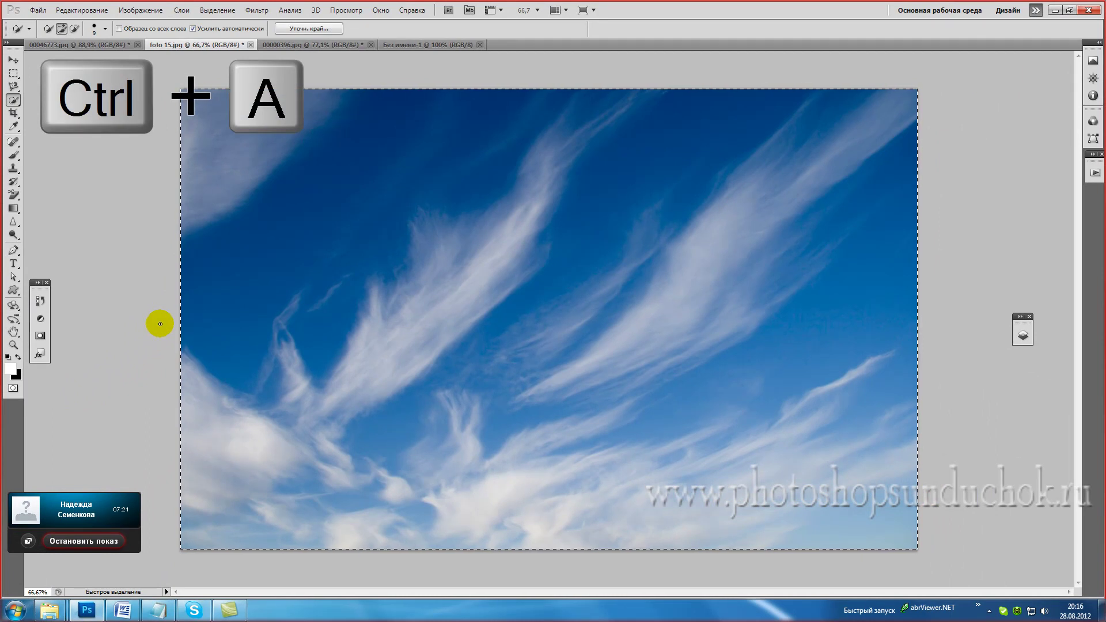
key("ctrl+c")
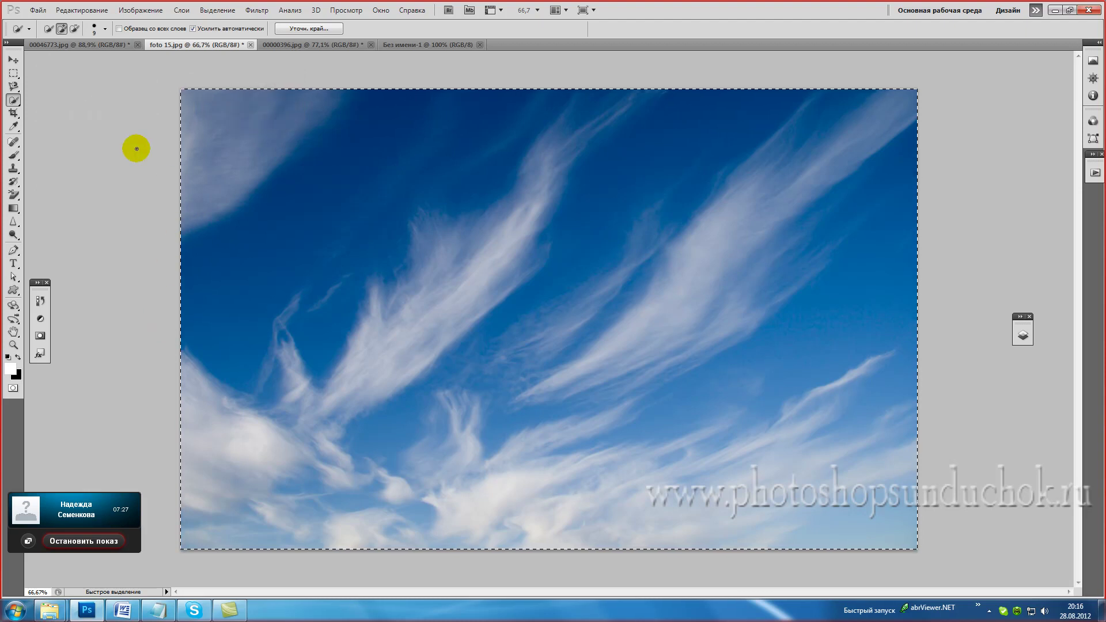
left_click(88, 45)
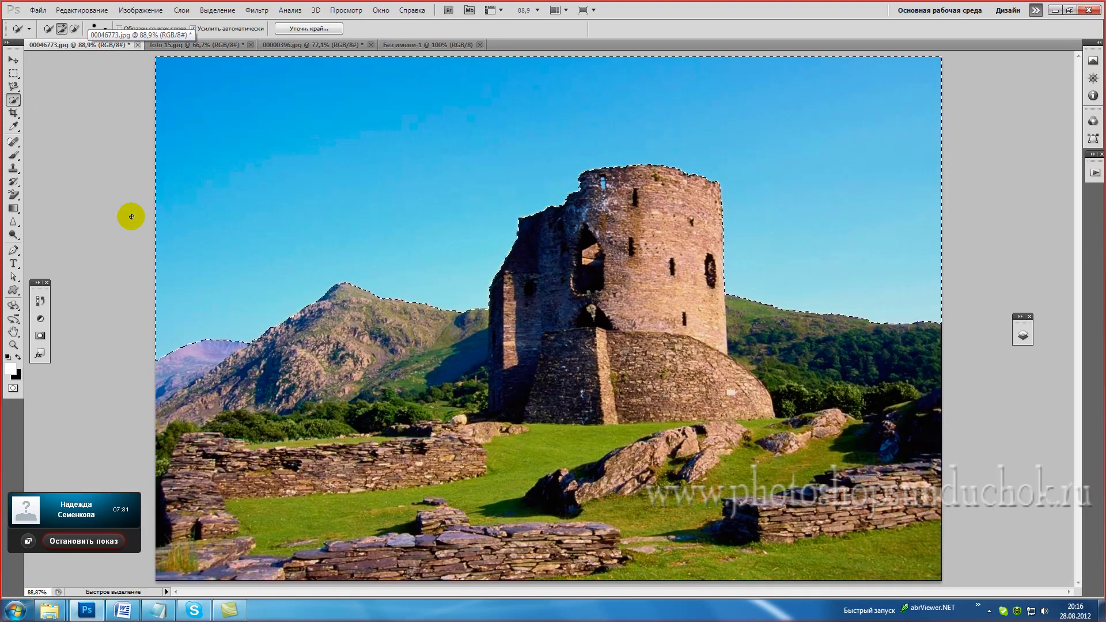
- Paste the clouds in place as Layer 1, then revert in History to the last Quick Selection state
left_click(69, 10)
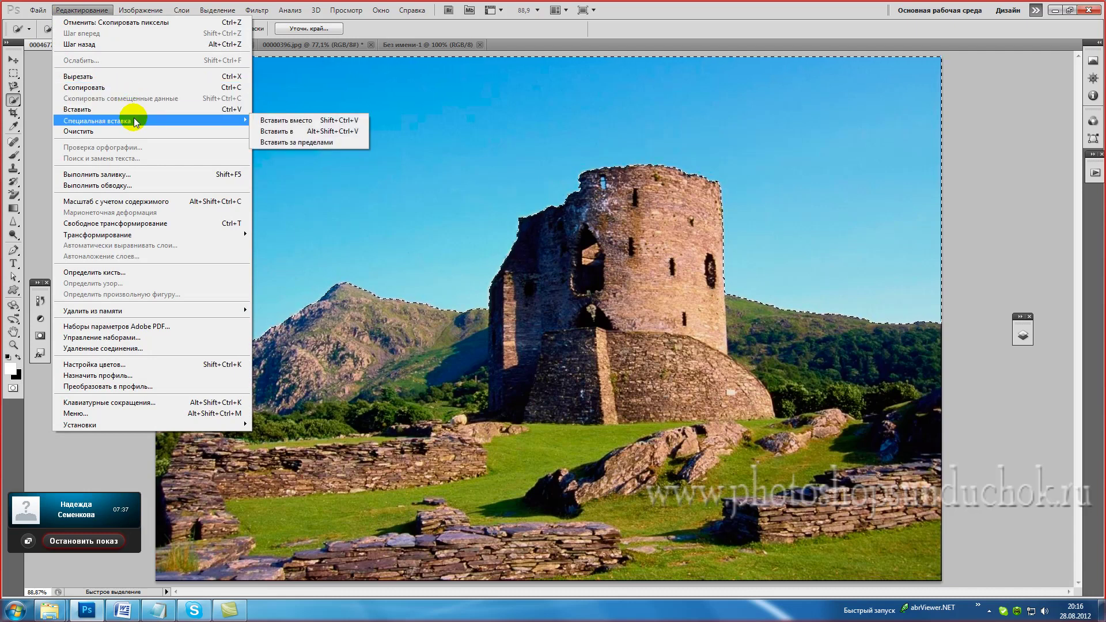
mouse_move(159, 197)
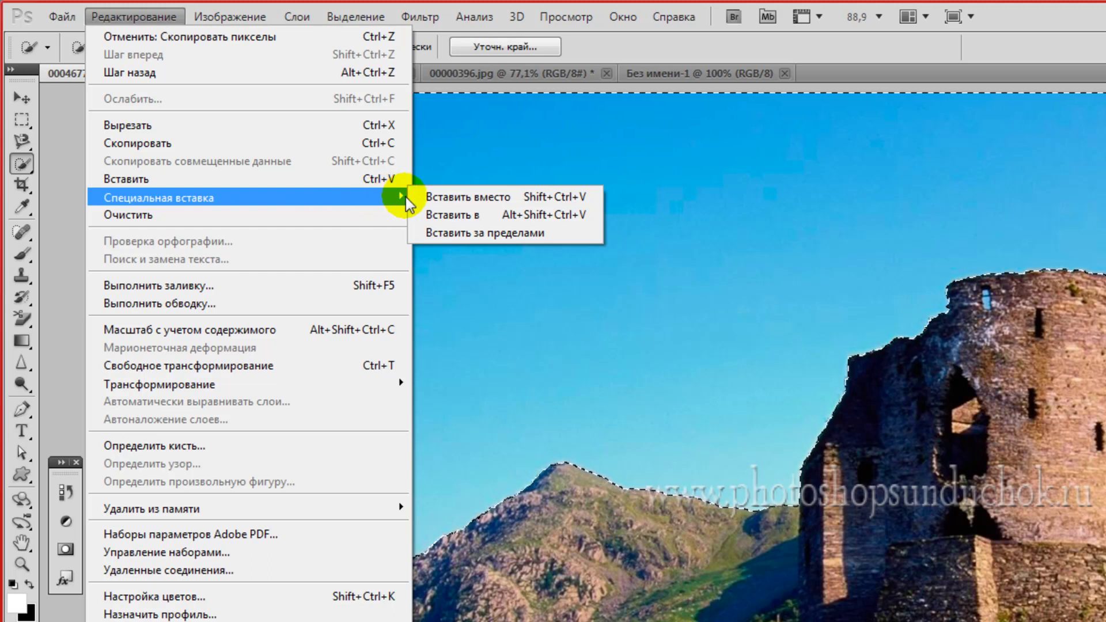
left_click(436, 198)
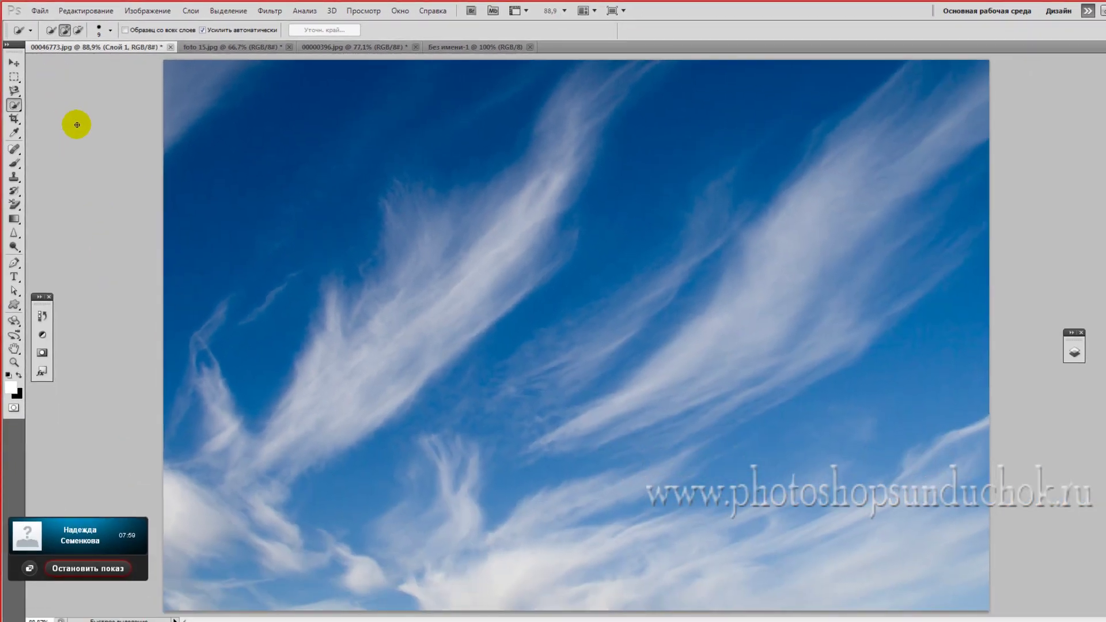
left_click(44, 316)
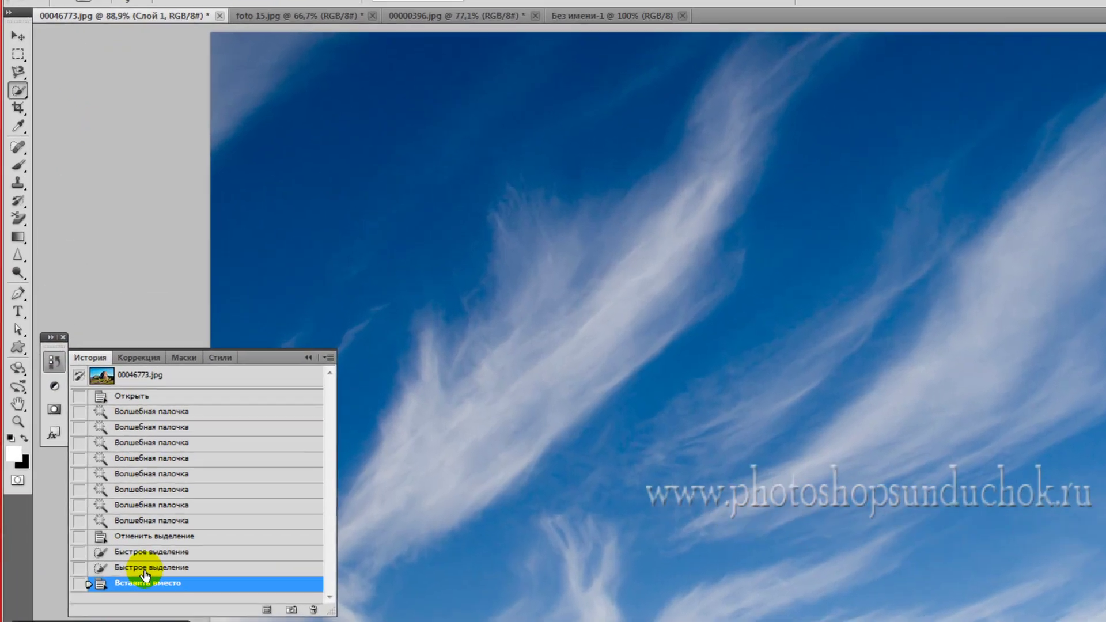
left_click(113, 475)
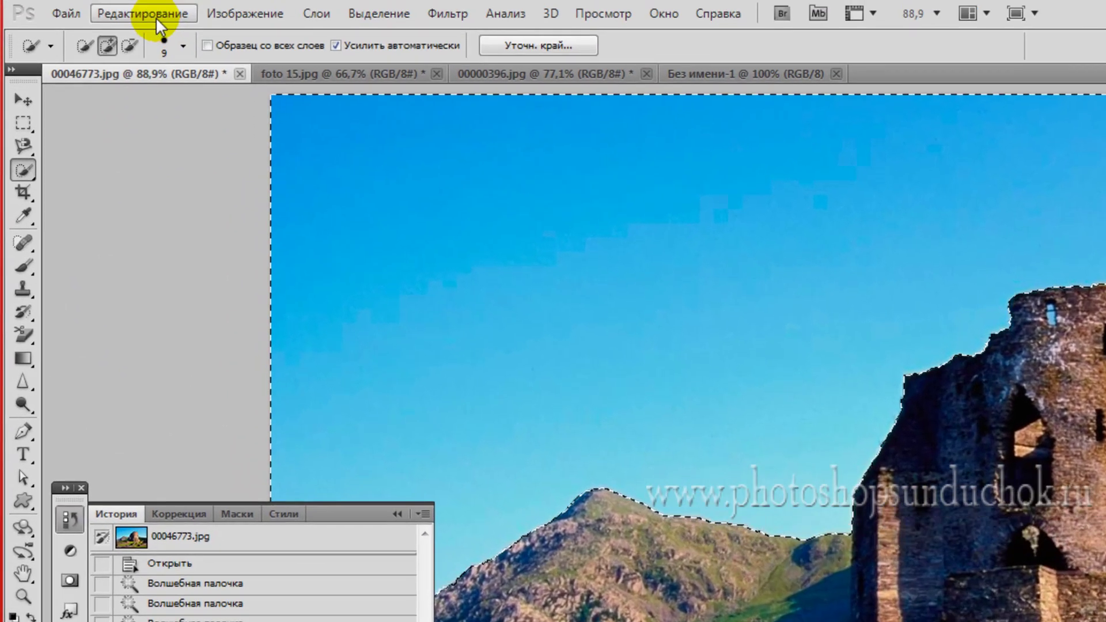
- Try Paste Outside on the sky selection, undo it, and collapse the History panel
left_click(155, 16)
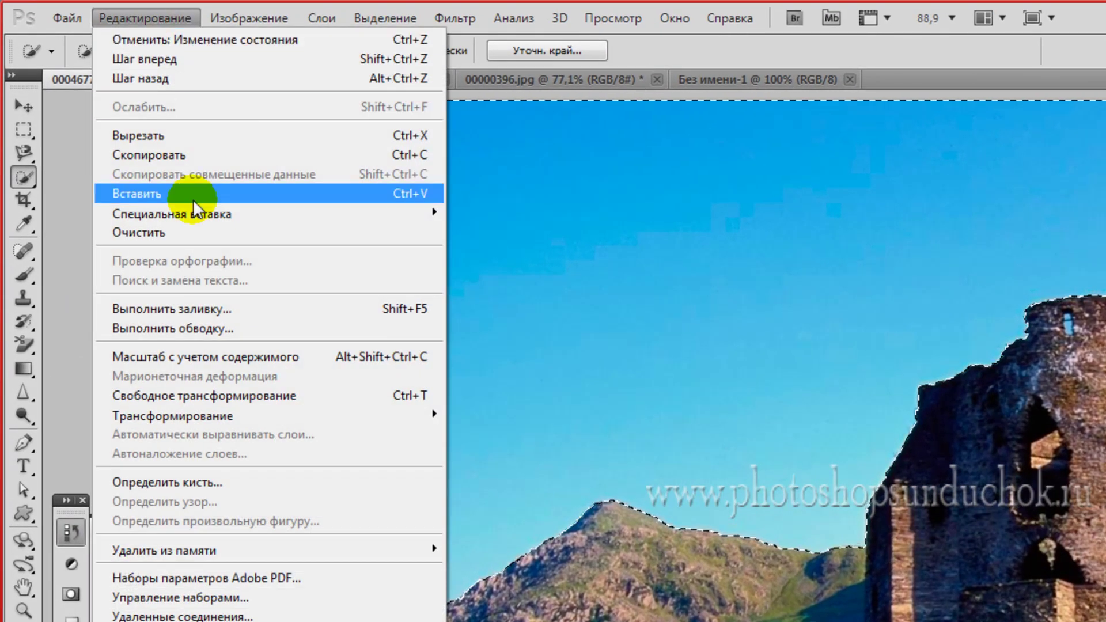
mouse_move(97, 120)
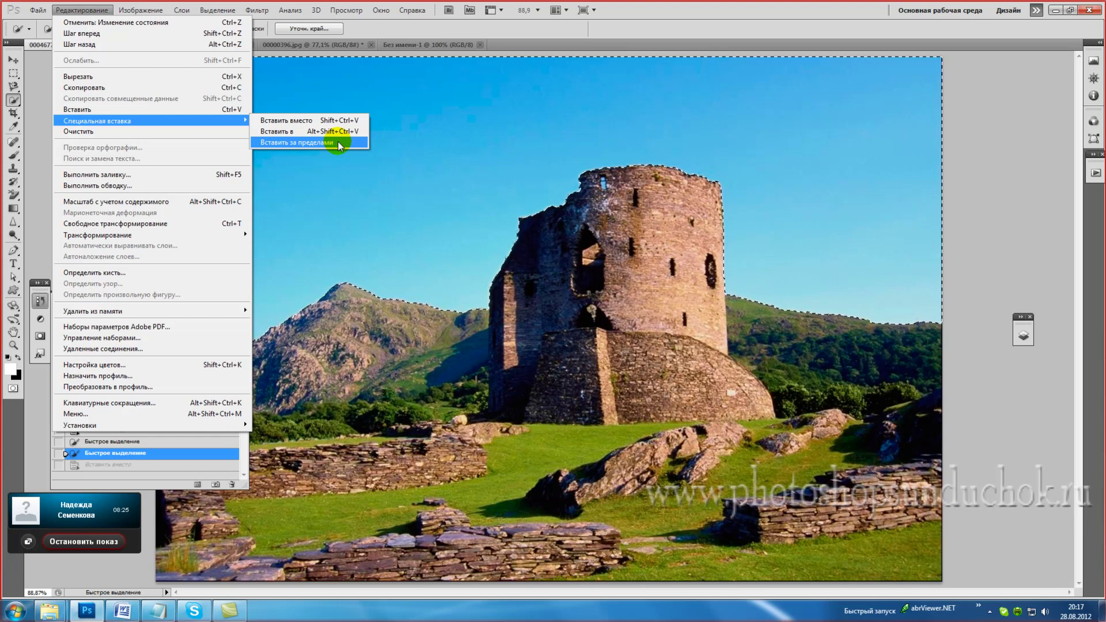
left_click(338, 143)
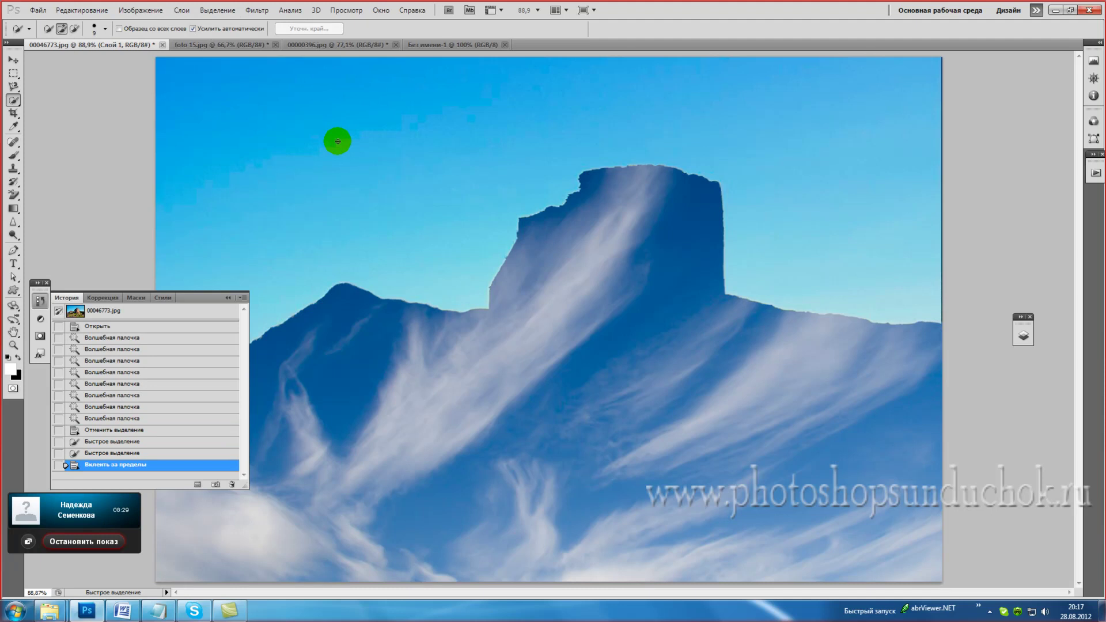
key("ctrl+z")
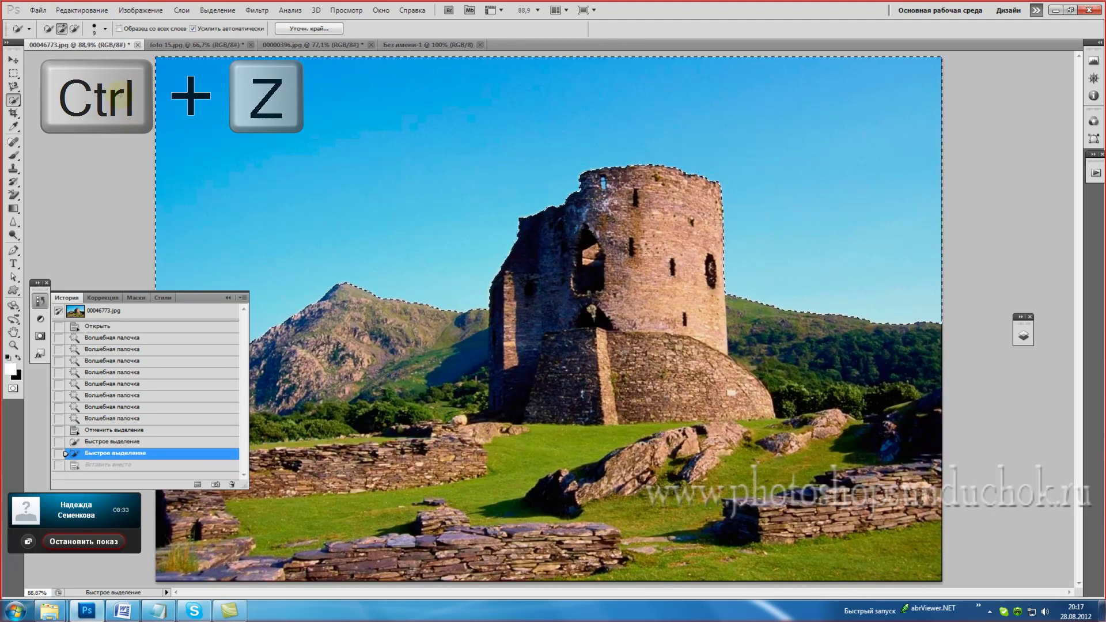
left_click(228, 298)
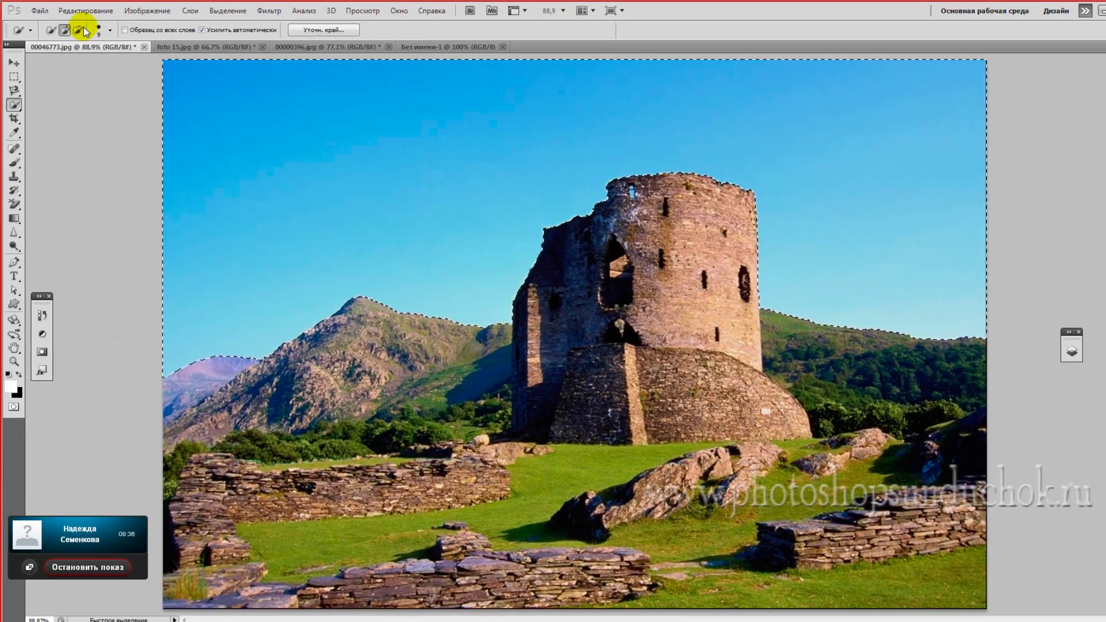
left_click(85, 11)
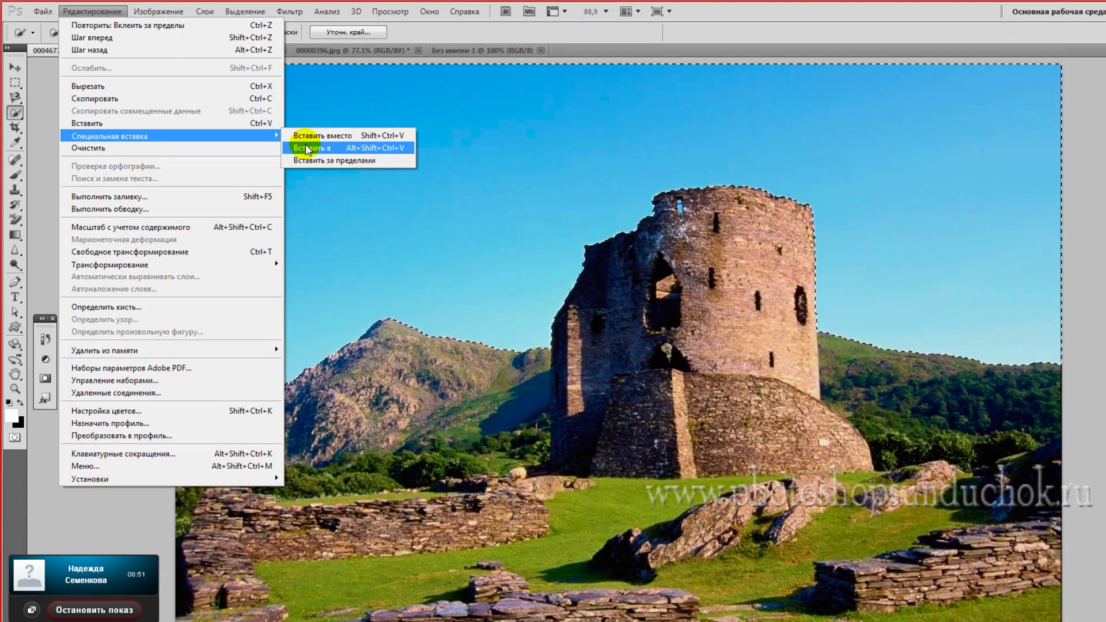
- Paste the cirrus clouds into the sky selection with Paste Special > Paste Into
left_click(307, 149)
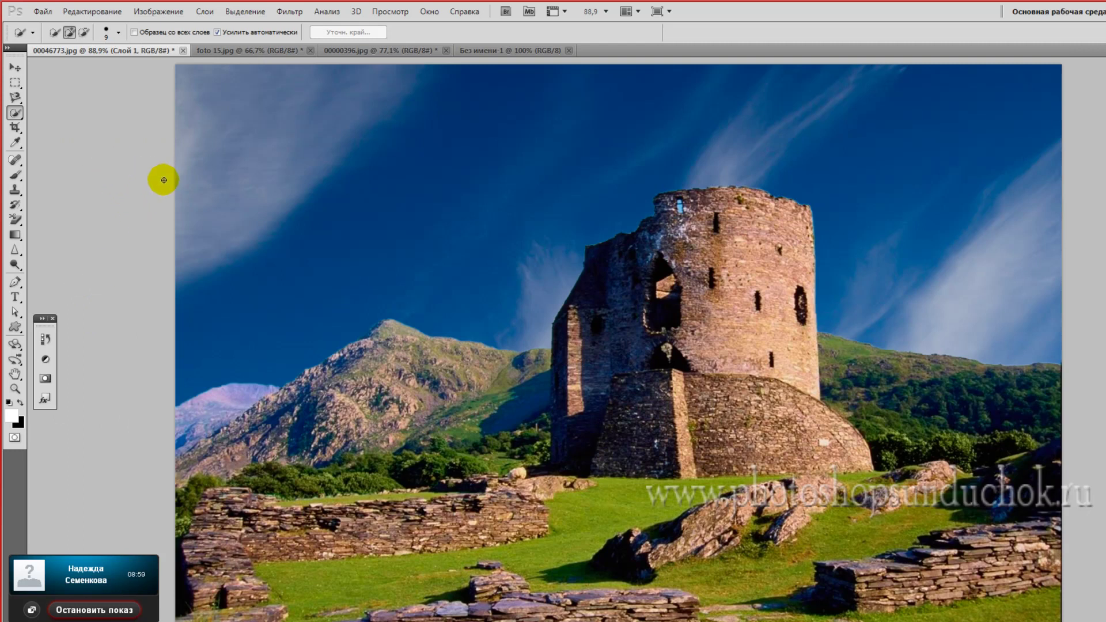
- Drag the cirrus cloud layer down with the Move tool until it fills the sky's top edge
key("v")
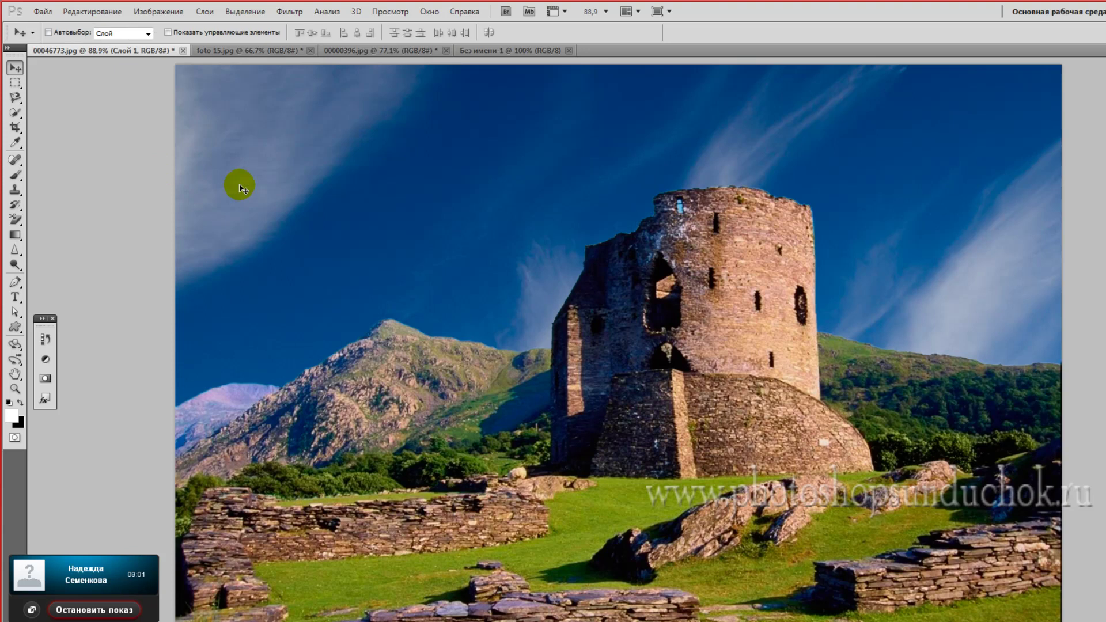
mouse_move(334, 192)
left_mouse_down()
mouse_move(299, 188)
mouse_move(312, 198)
mouse_move(308, 178)
left_mouse_up()
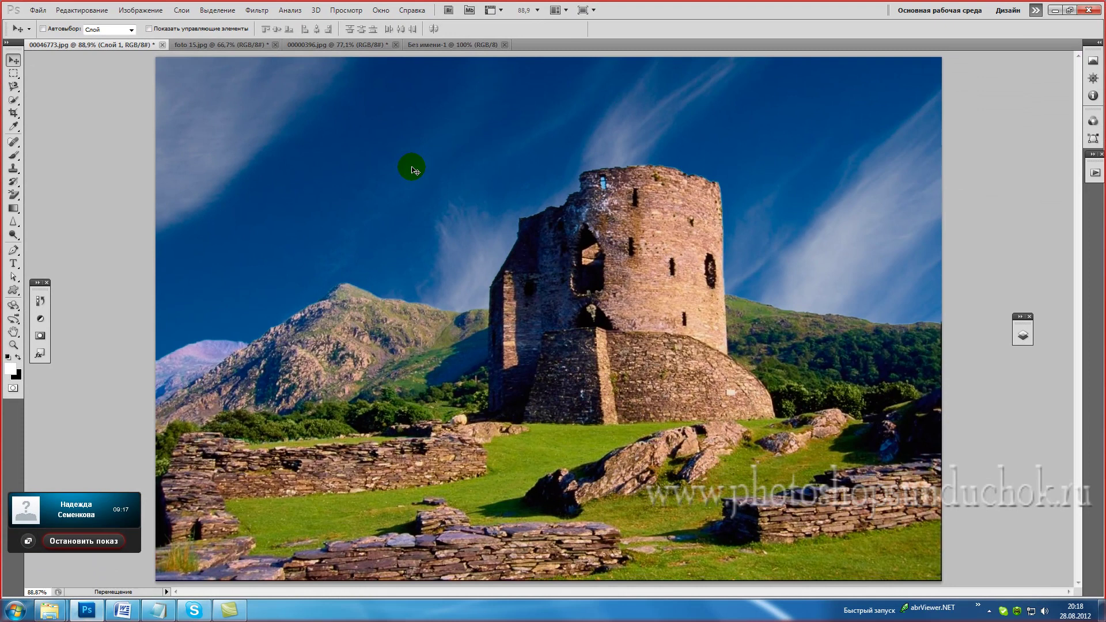
mouse_move(413, 169)
left_mouse_down()
mouse_move(440, 157)
mouse_move(371, 140)
left_mouse_up()
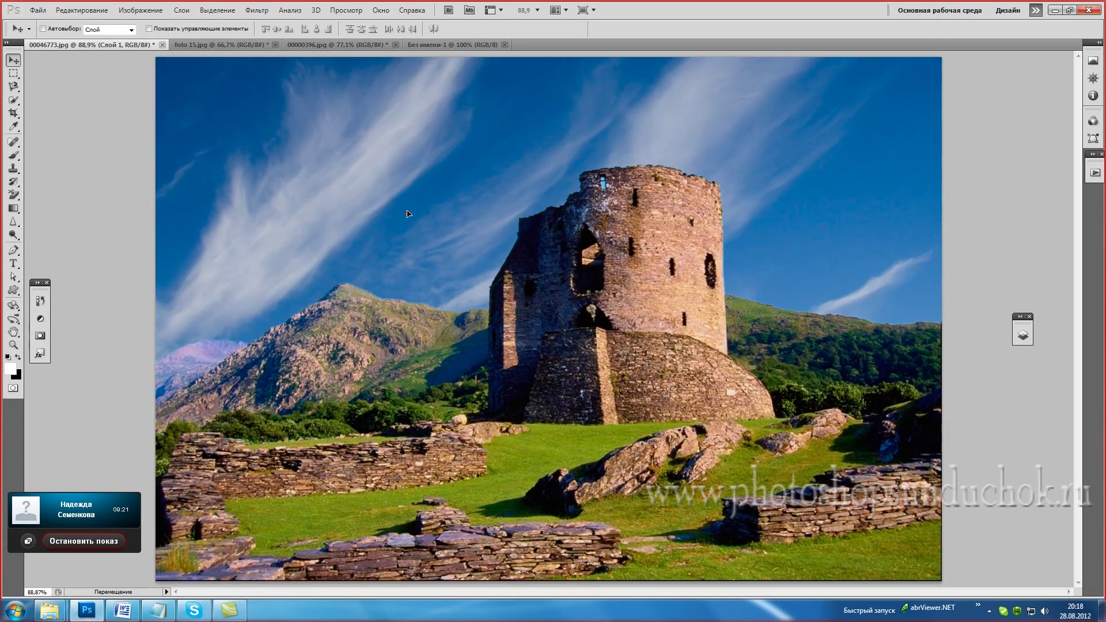
left_click_drag(407, 213, 445, 242)
left_click_drag(466, 181, 451, 271)
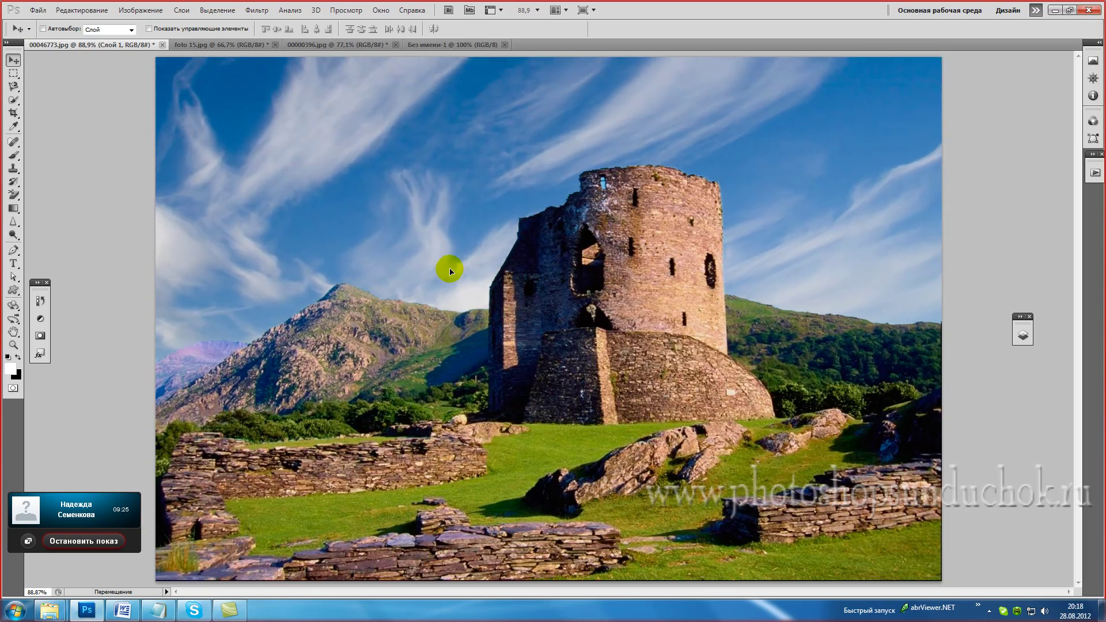
left_click_drag(451, 273, 451, 274)
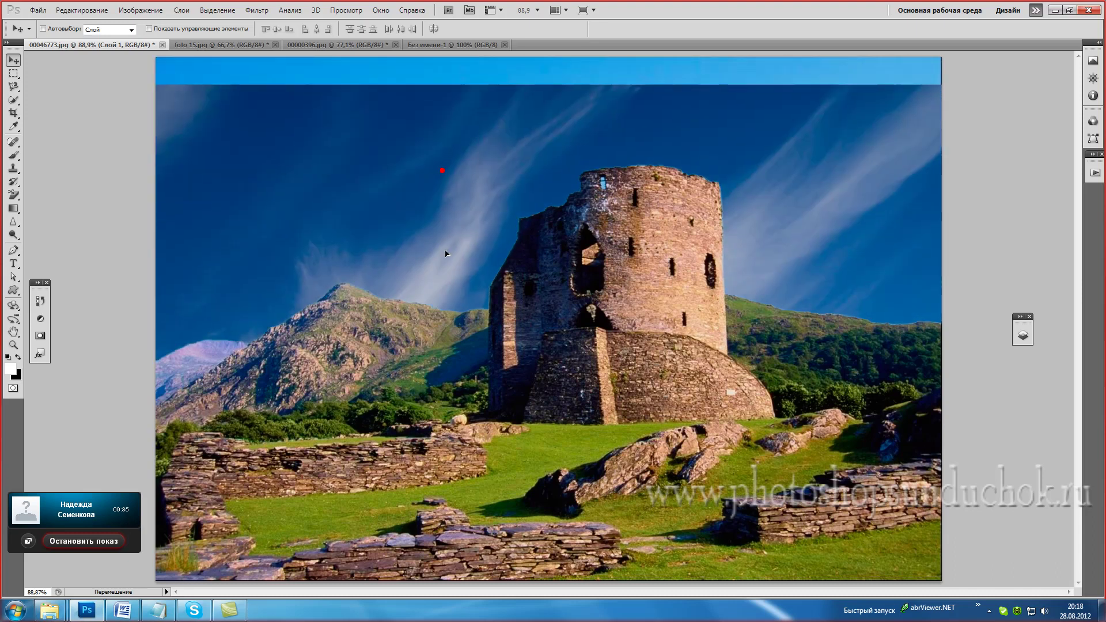
left_click(442, 171)
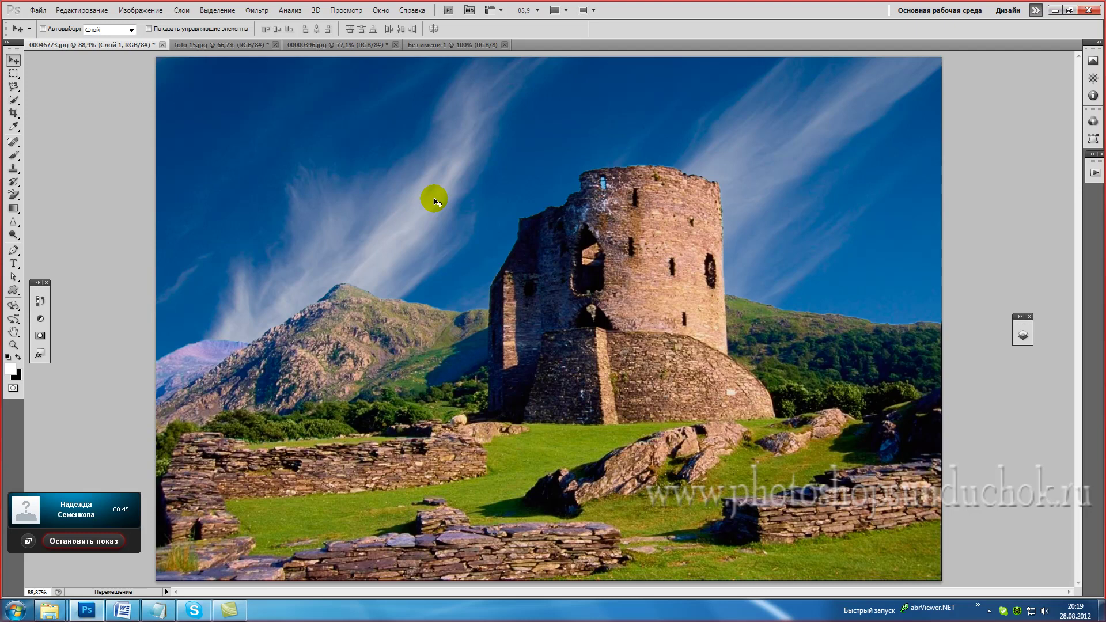
mouse_move(442, 204)
left_mouse_down()
mouse_move(459, 262)
mouse_move(544, 291)
left_mouse_up()
left_click(1092, 80)
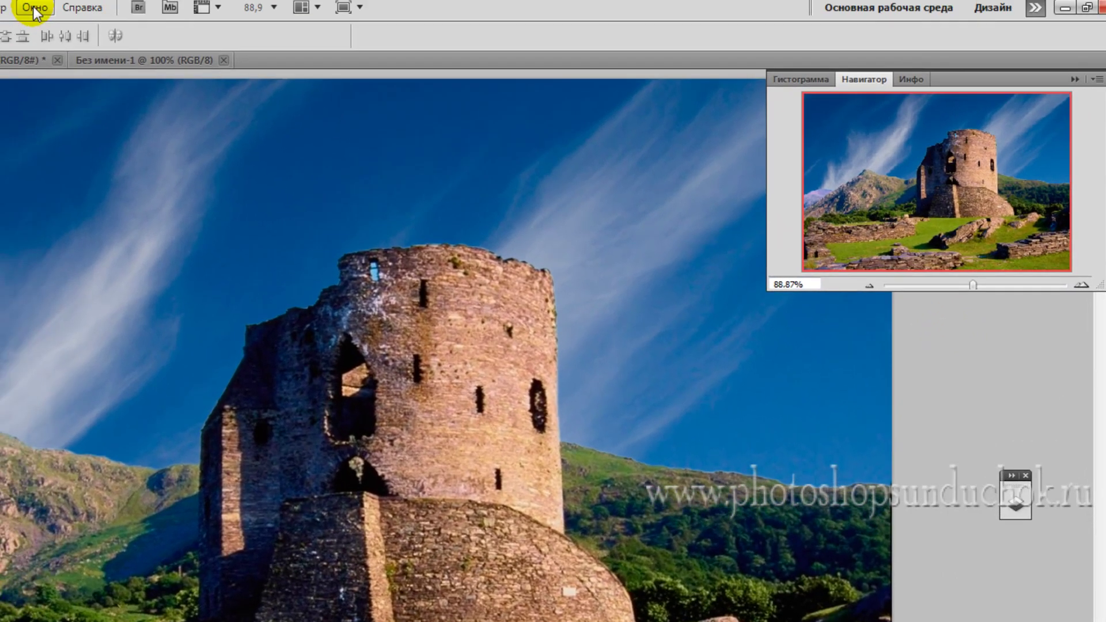
- Zoom the castle composite to 100% with the Navigator slider, then collapse the Navigator panel
left_click(38, 10)
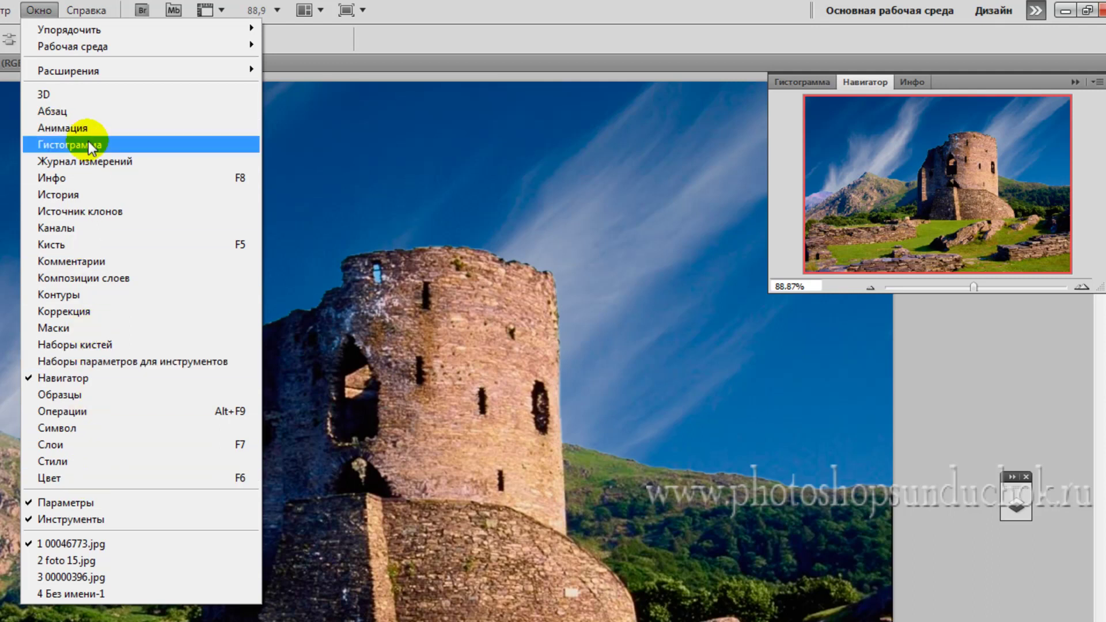
left_click(373, 36)
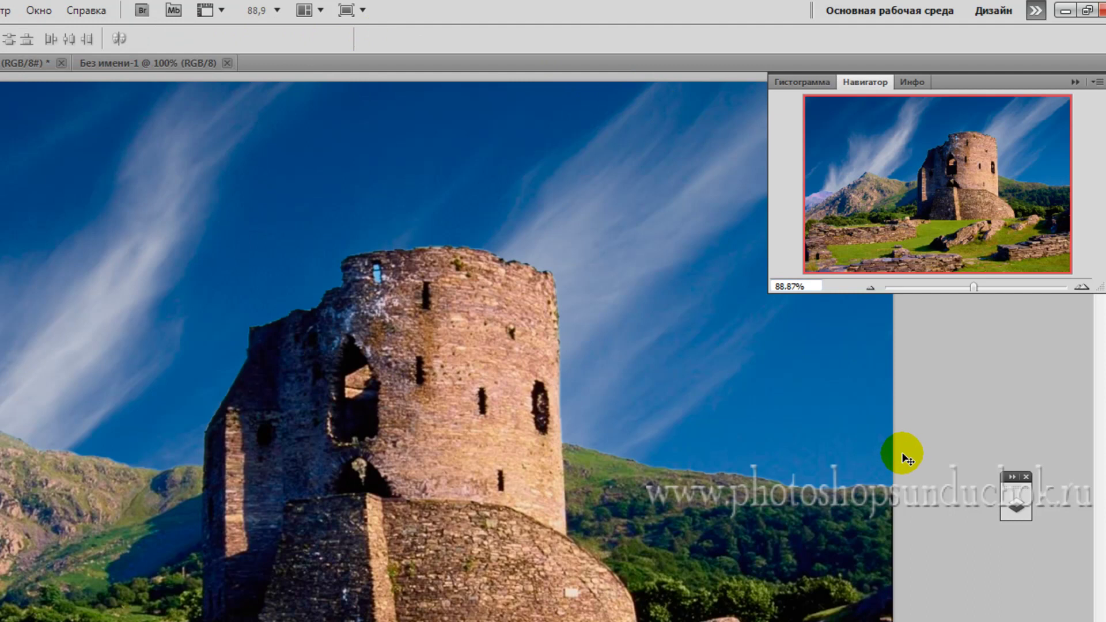
left_click_drag(929, 413, 974, 291)
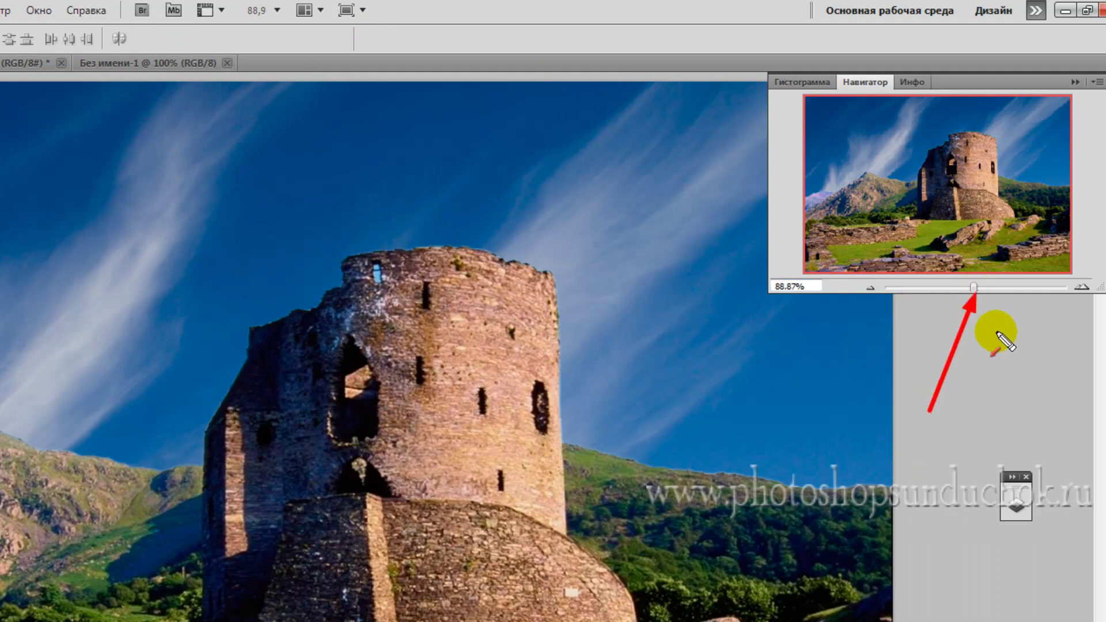
mouse_move(972, 288)
left_mouse_down()
mouse_move(993, 287)
mouse_move(942, 282)
mouse_move(975, 286)
left_mouse_up()
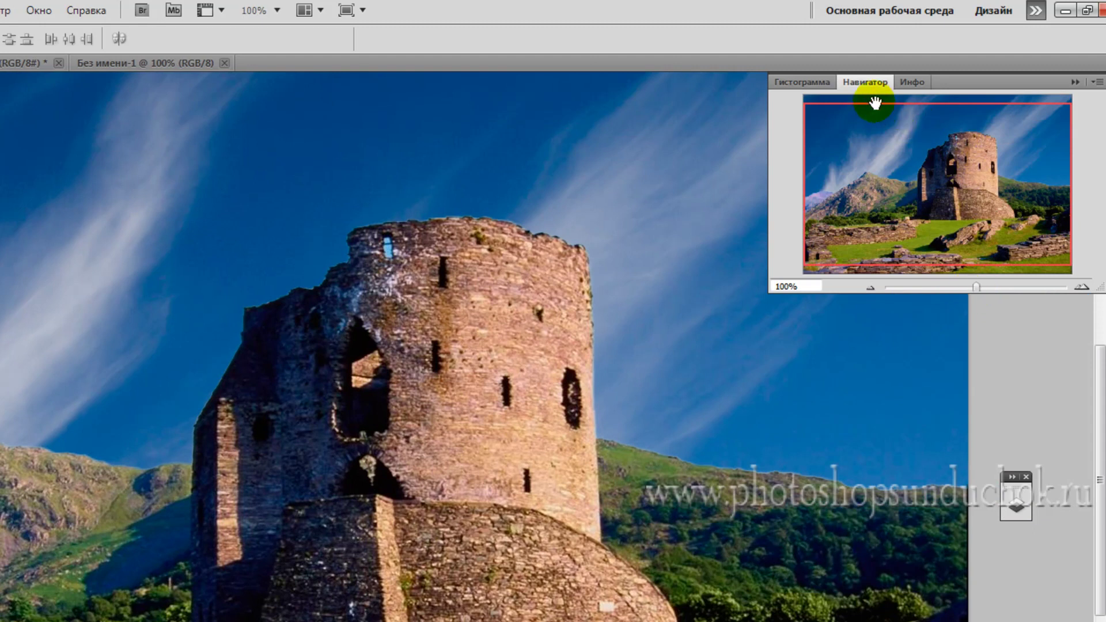
left_click(1074, 82)
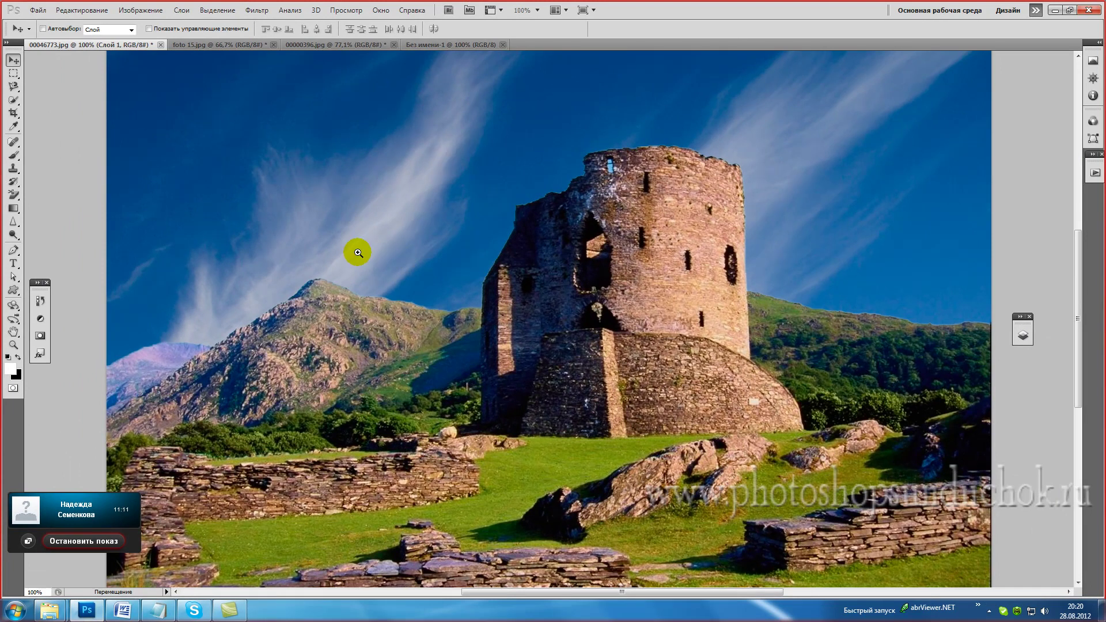
- Scrubby-zoom in and out on the sky and mountain peak
left_click_drag(350, 250, 440, 260)
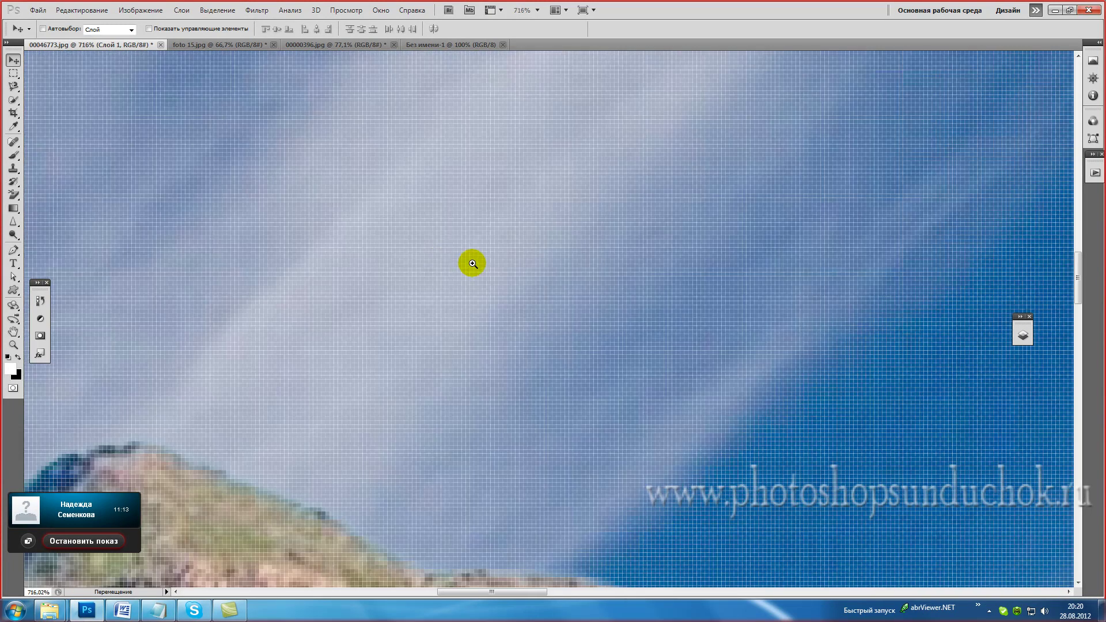
mouse_move(595, 263)
left_mouse_down()
mouse_move(472, 271)
mouse_move(489, 278)
left_mouse_up()
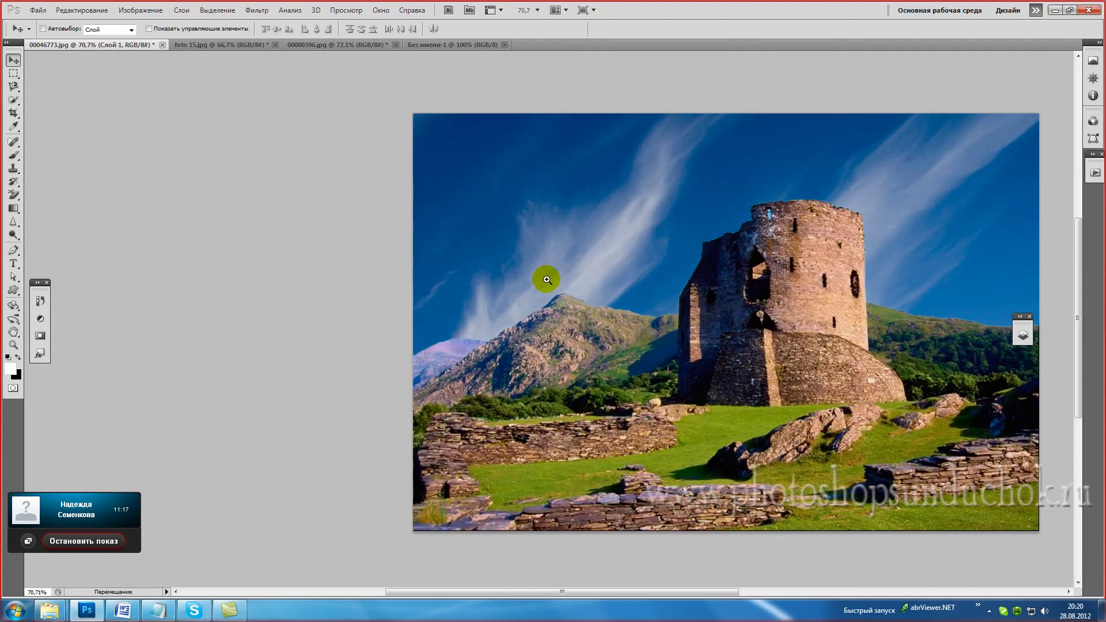
mouse_move(580, 278)
left_mouse_down()
mouse_move(617, 285)
mouse_move(595, 295)
left_mouse_up()
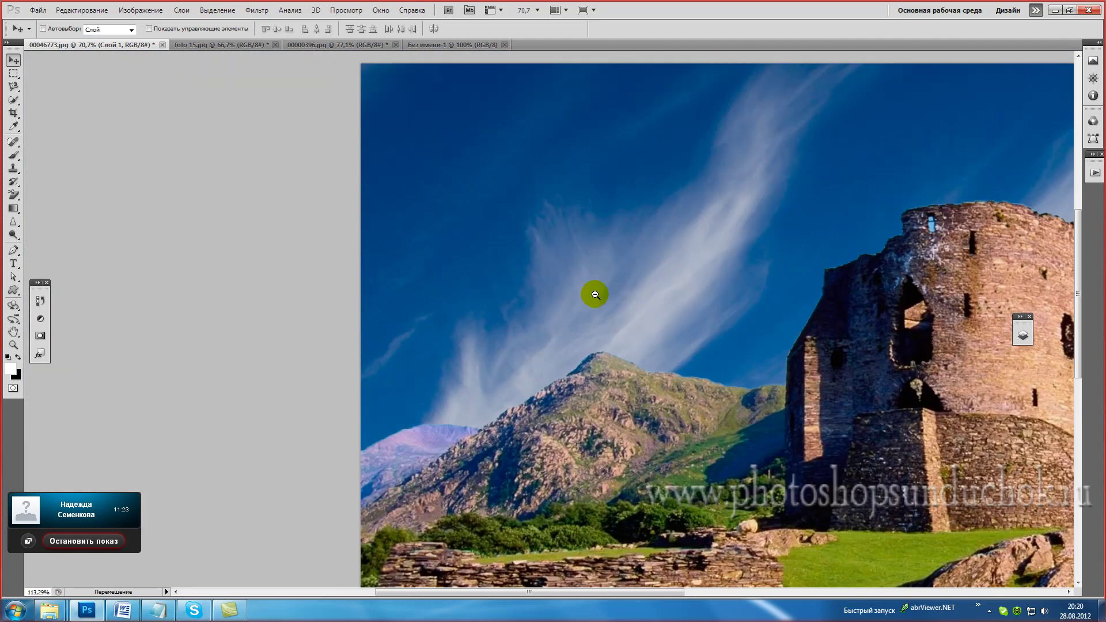
mouse_move(595, 295)
left_mouse_down()
mouse_move(565, 299)
mouse_move(629, 304)
left_mouse_up()
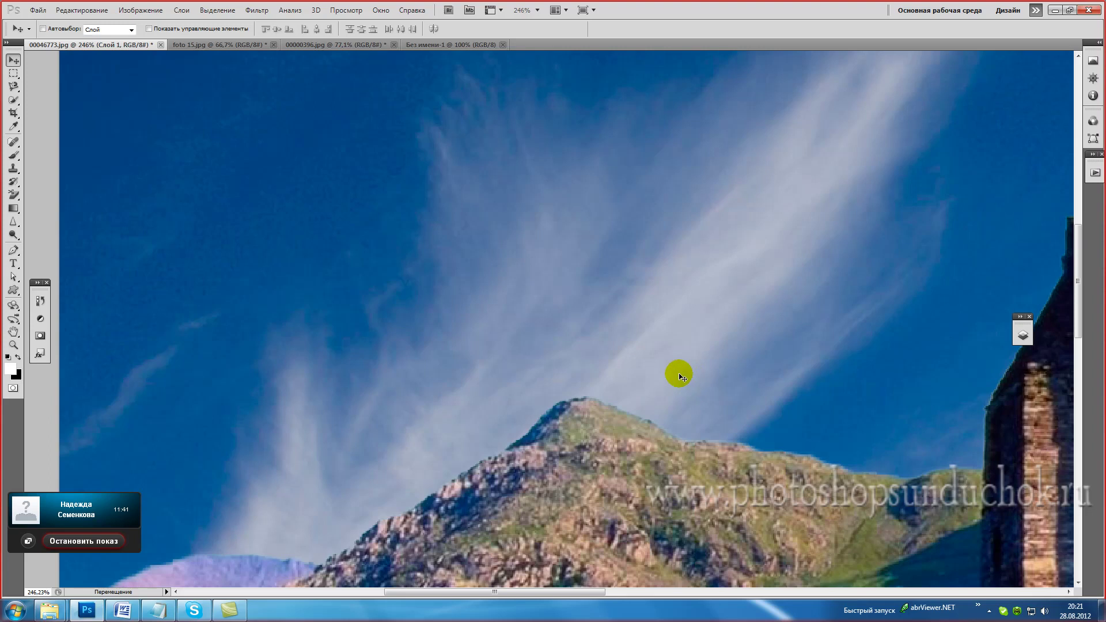
- Pan at 246% to the castle tower and hillside skyline to inspect the sky edge
key("space")
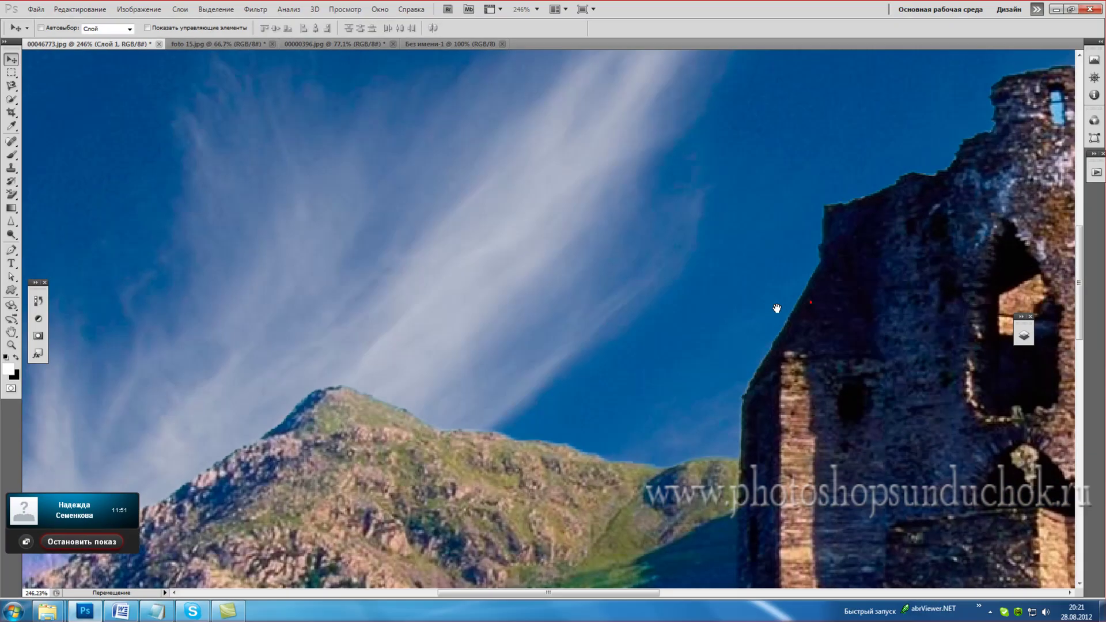
left_click_drag(778, 309, 526, 284)
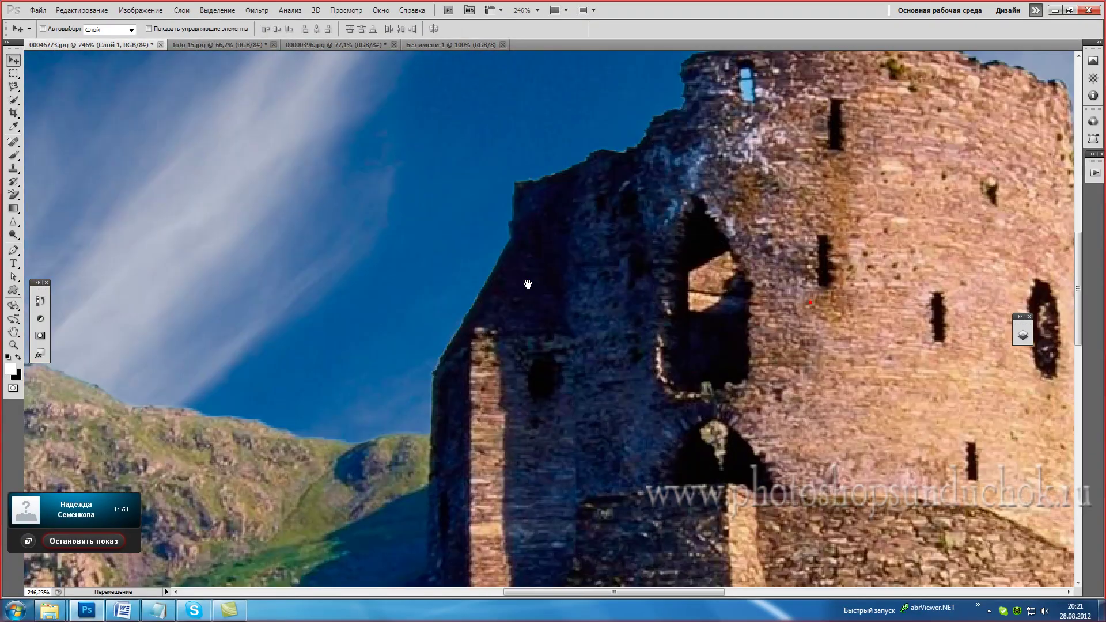
mouse_move(832, 282)
left_mouse_down()
mouse_move(544, 271)
mouse_move(311, 206)
left_mouse_up()
mouse_move(779, 313)
left_mouse_down()
mouse_move(697, 309)
mouse_move(789, 291)
left_mouse_up()
mouse_move(781, 347)
left_mouse_down()
mouse_move(745, 323)
mouse_move(738, 364)
mouse_move(731, 356)
left_mouse_up()
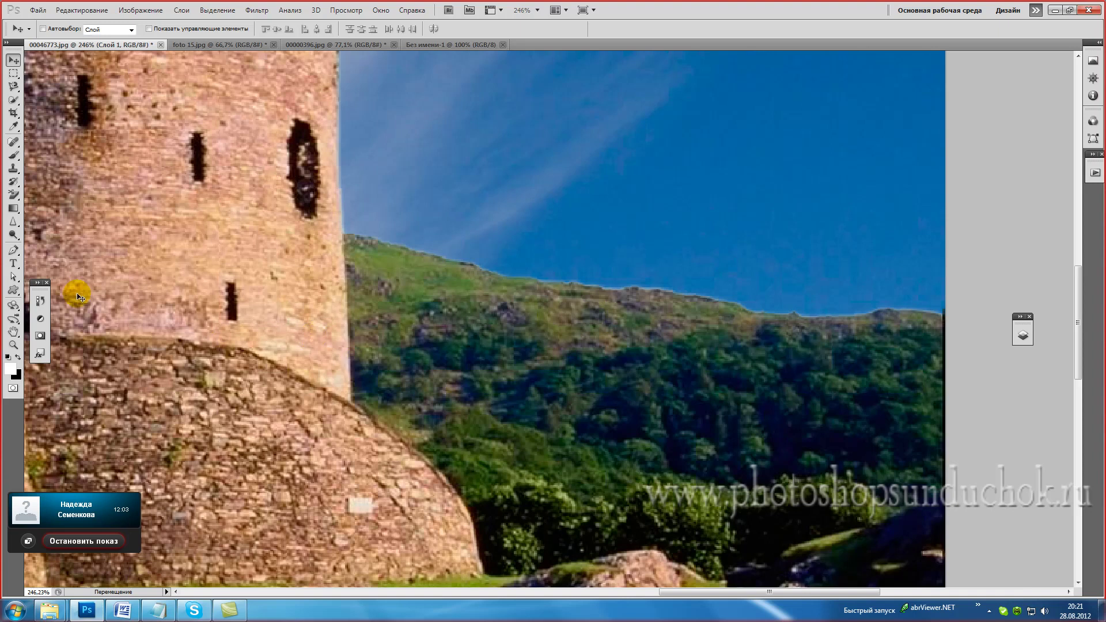
- Dock the Layers panel beside the image and select Слой 1 above the Фон background
left_click(38, 300)
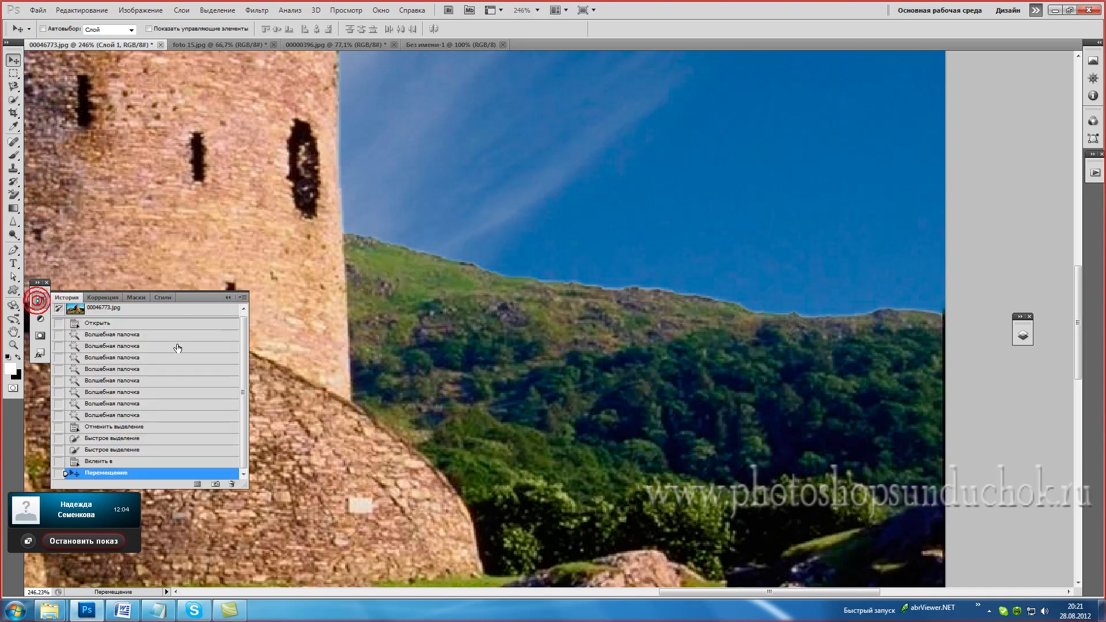
left_click(38, 299)
left_click(1023, 331)
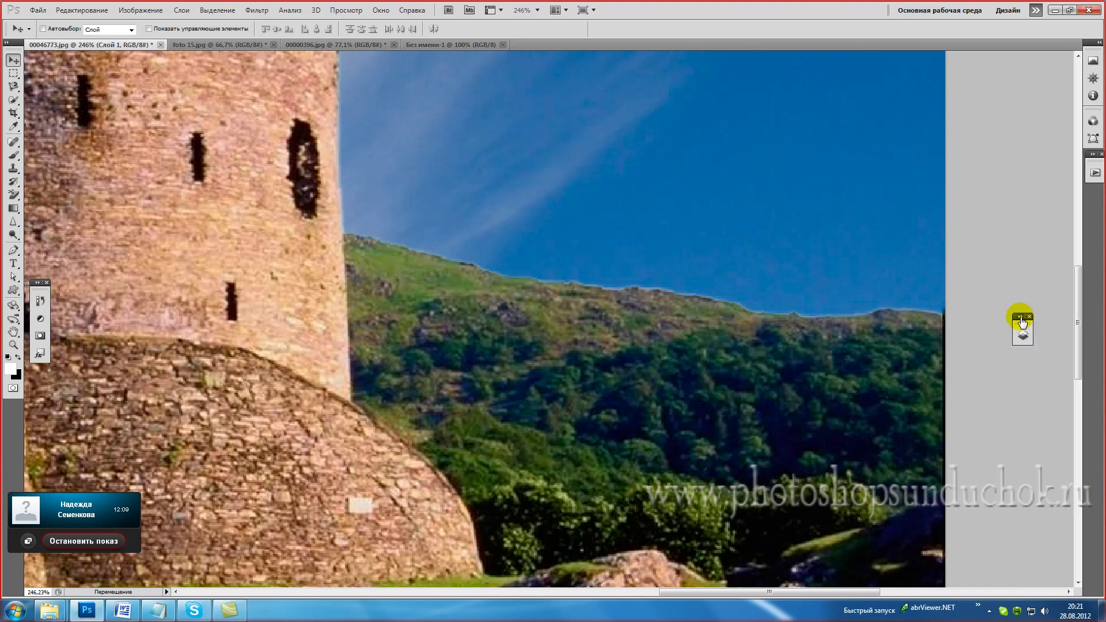
left_click(1021, 318)
mouse_move(1052, 321)
left_mouse_down()
mouse_move(961, 285)
mouse_move(855, 354)
left_mouse_up()
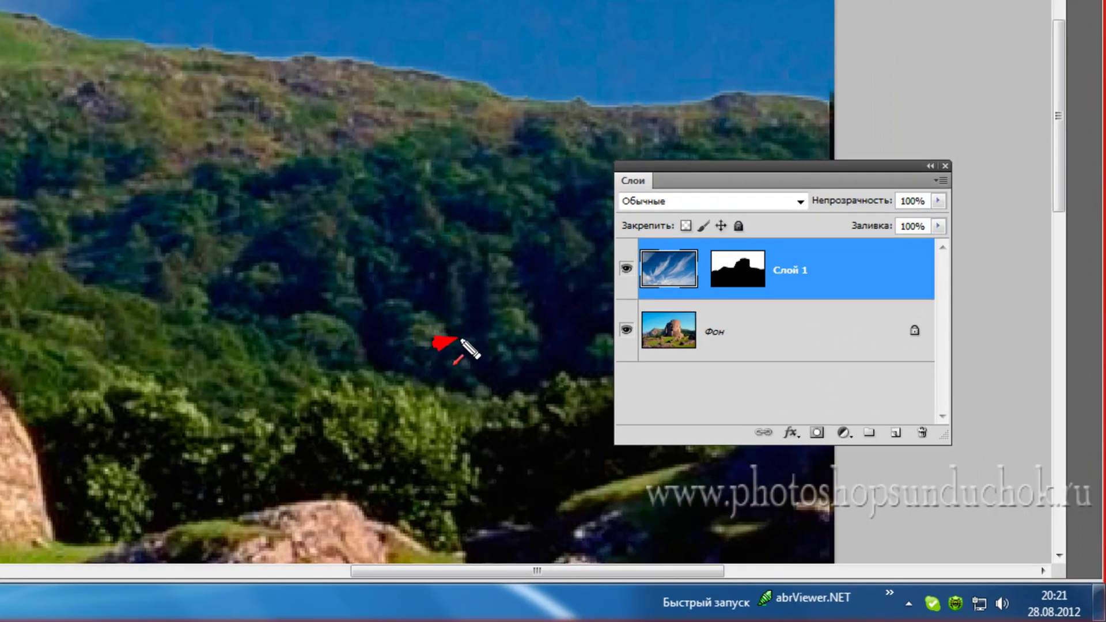
left_click(653, 278)
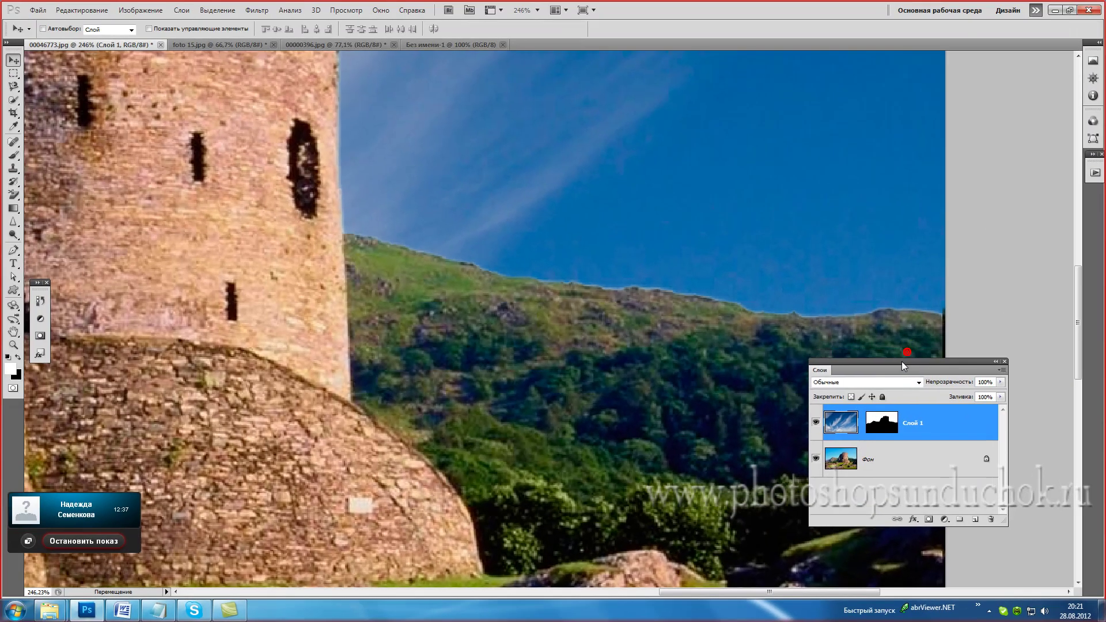
left_click_drag(903, 365, 814, 365)
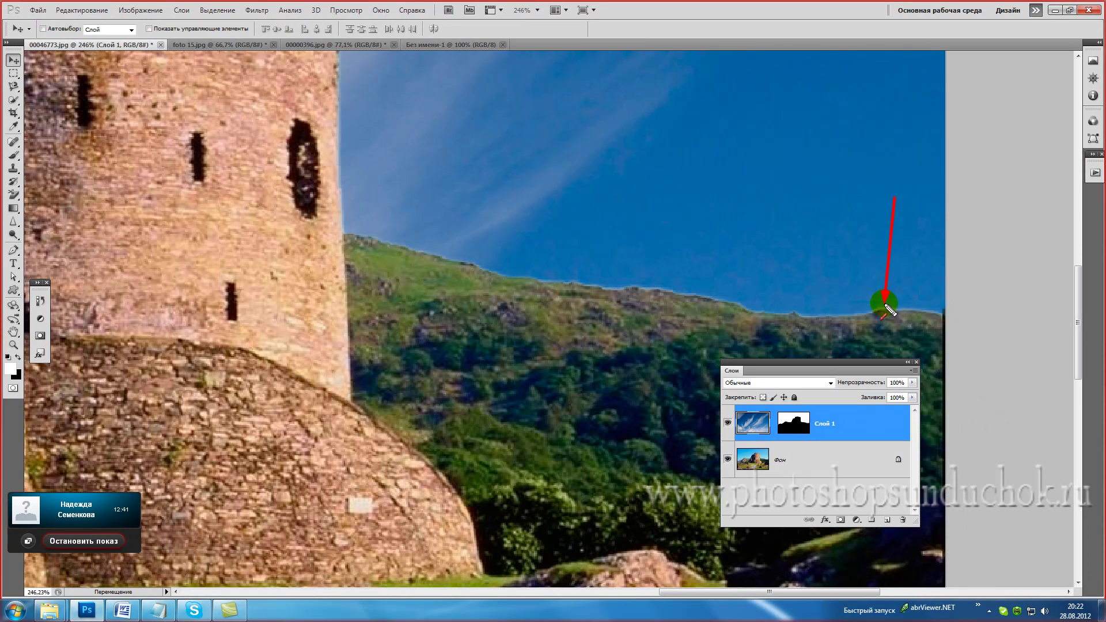
left_click_drag(811, 244, 811, 311)
left_click_drag(782, 252, 760, 303)
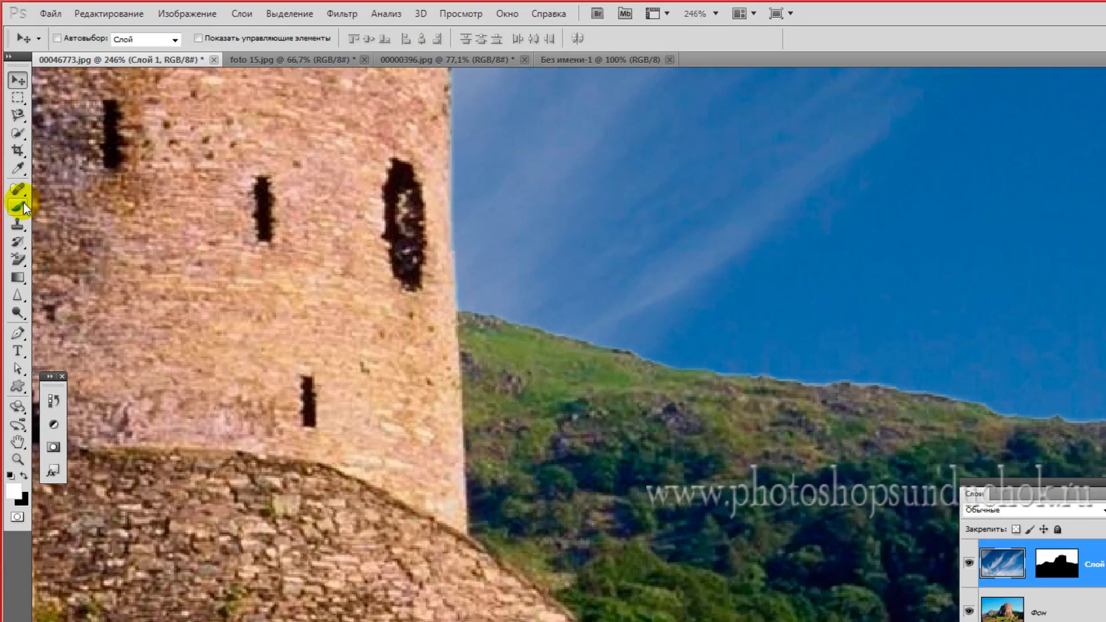
- Pick the Brush tool at about 45% hardness and target Слой 1's layer mask
left_click(23, 203)
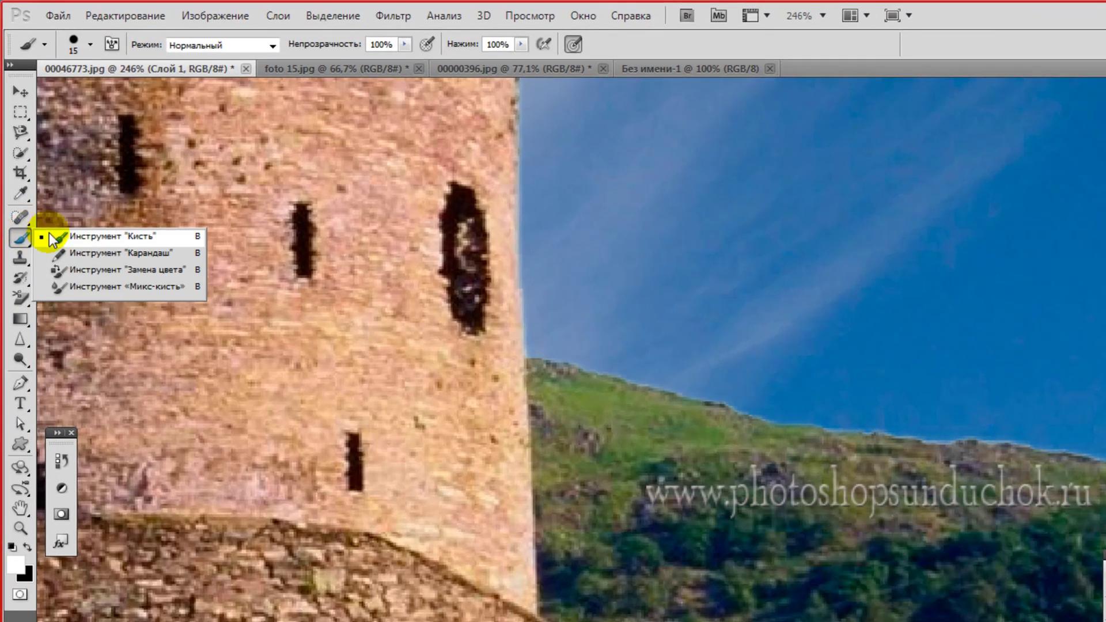
left_click(82, 233)
key("b")
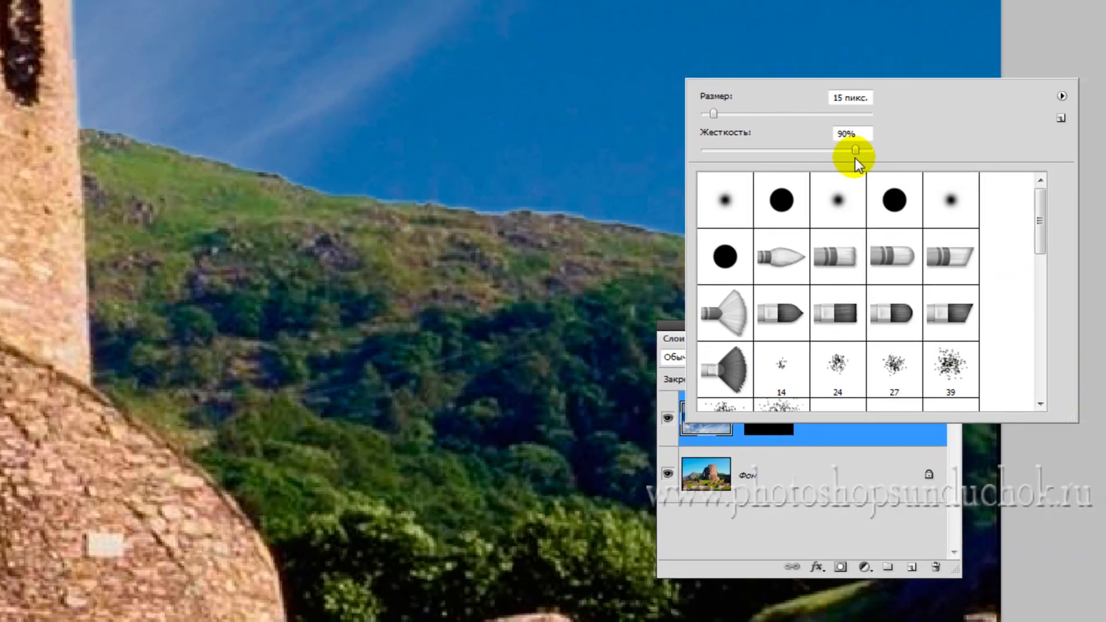
left_click_drag(845, 157, 748, 159)
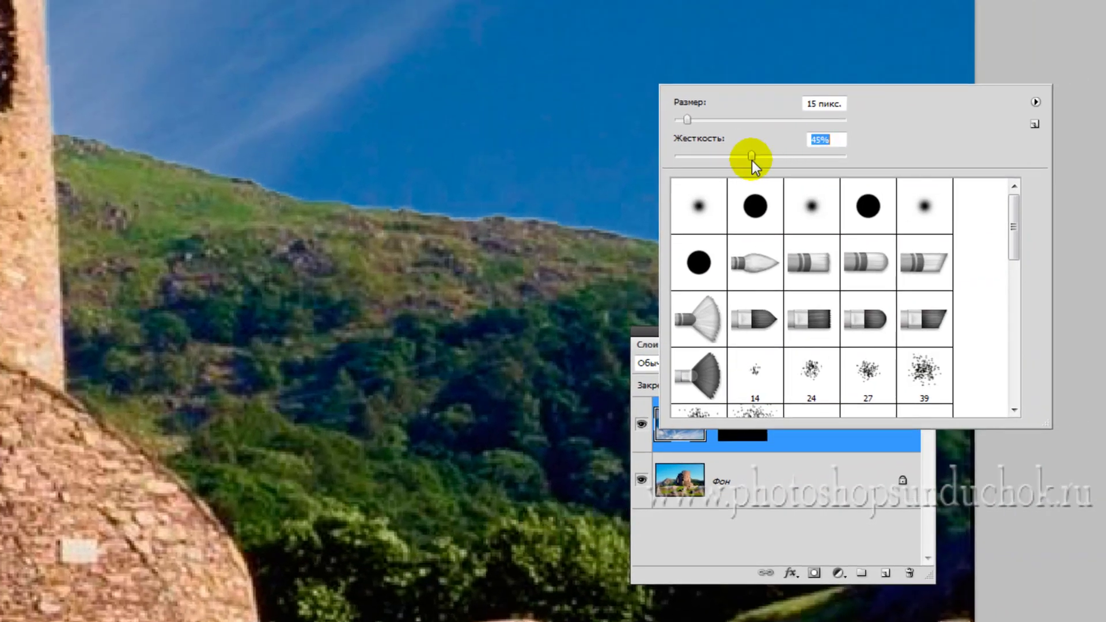
left_click(752, 160)
left_click(748, 435)
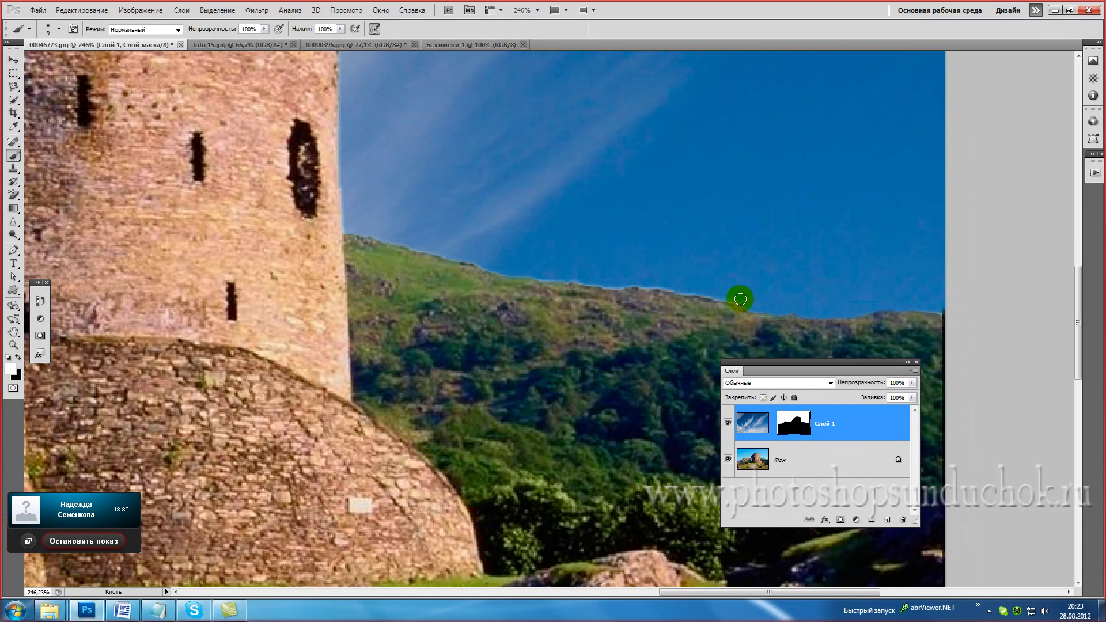
- Paint black on the mask along the skyline and over the open sky
mouse_move(685, 288)
left_mouse_down()
mouse_move(493, 269)
mouse_move(350, 229)
left_mouse_up()
left_click_drag(454, 206, 673, 232)
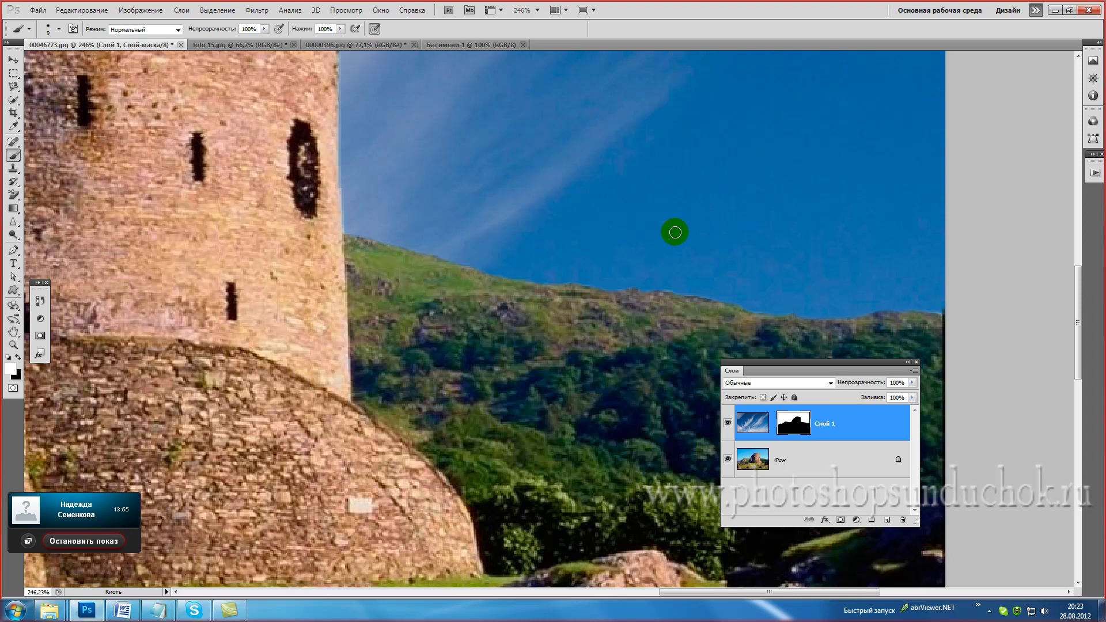
left_click_drag(675, 232, 654, 178)
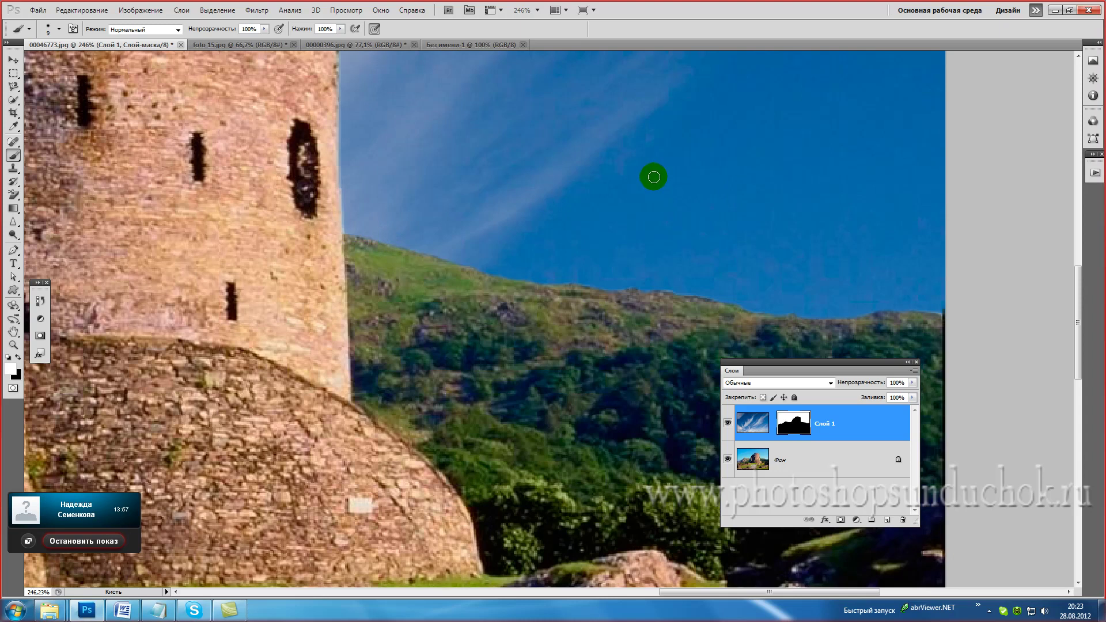
right_click(654, 177)
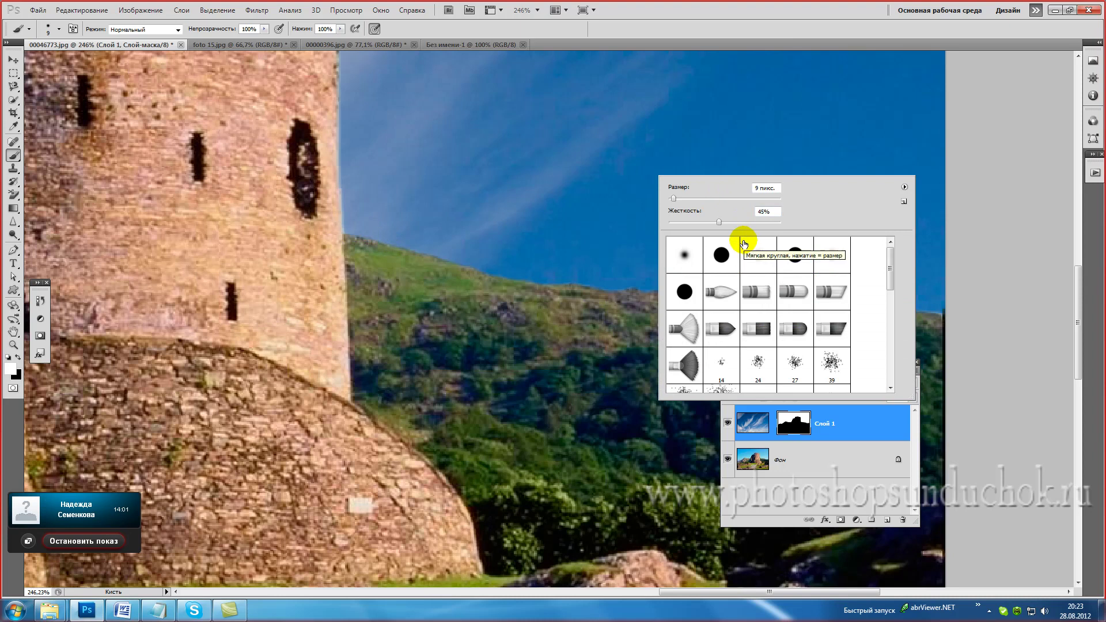
left_click(717, 222)
left_click(792, 429)
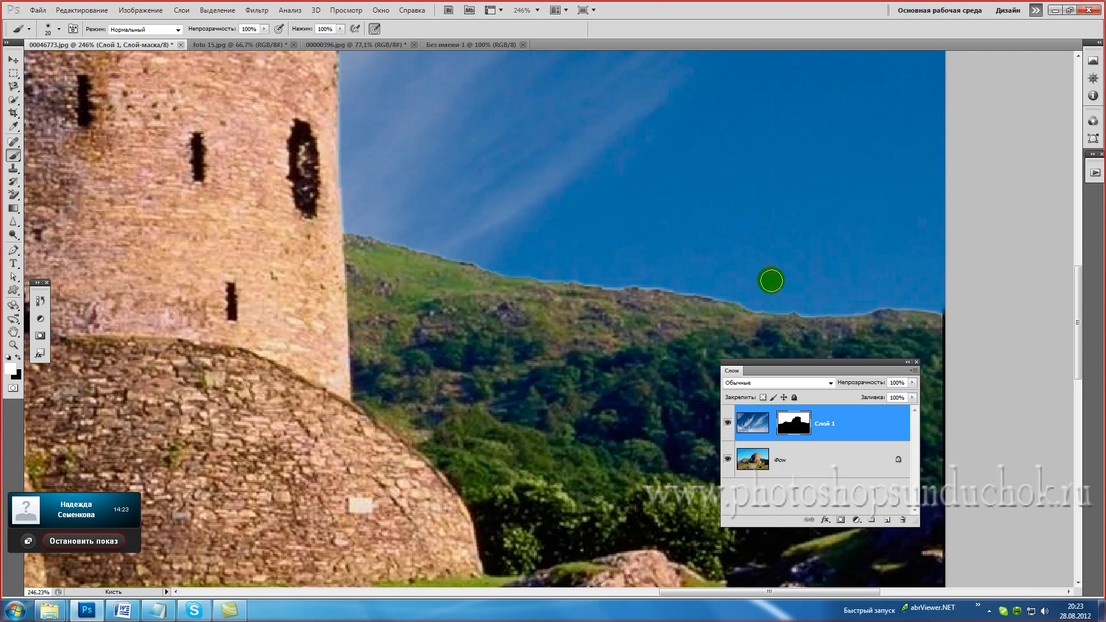
- Blend the sky along the hill ridge with a softened 20 px brush, then fit the image on screen
key("bracketright")
left_click(858, 301)
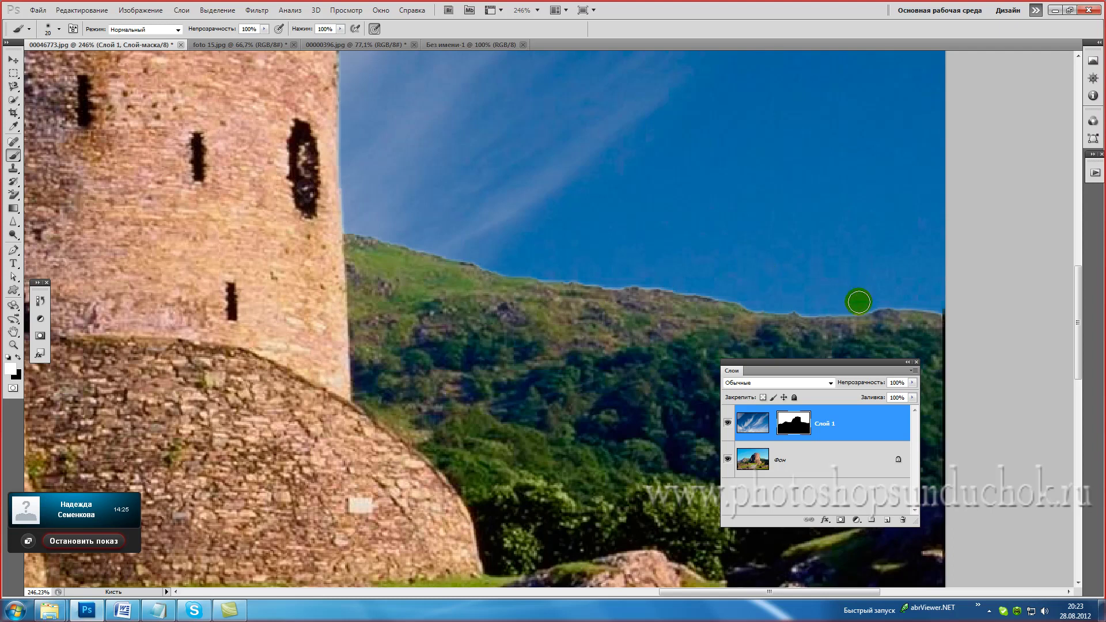
mouse_move(858, 302)
left_mouse_down()
mouse_move(750, 300)
mouse_move(686, 281)
mouse_move(653, 292)
mouse_move(685, 251)
left_mouse_up()
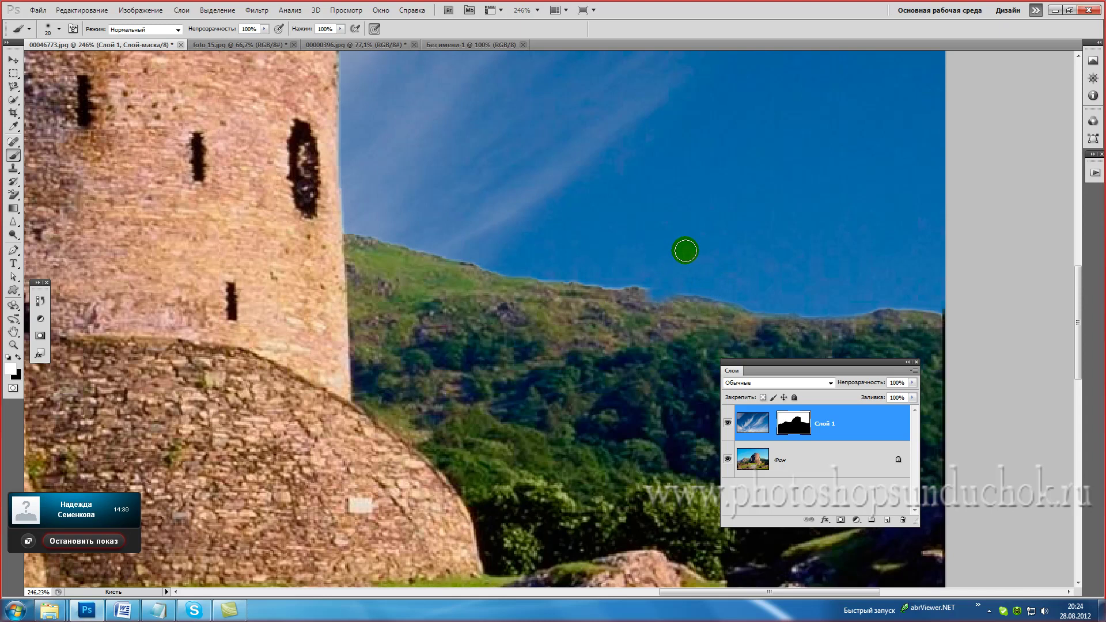
mouse_move(686, 250)
left_mouse_down()
mouse_move(685, 264)
mouse_move(622, 276)
mouse_move(595, 262)
mouse_move(562, 278)
mouse_move(565, 261)
mouse_move(548, 259)
mouse_move(581, 256)
left_mouse_up()
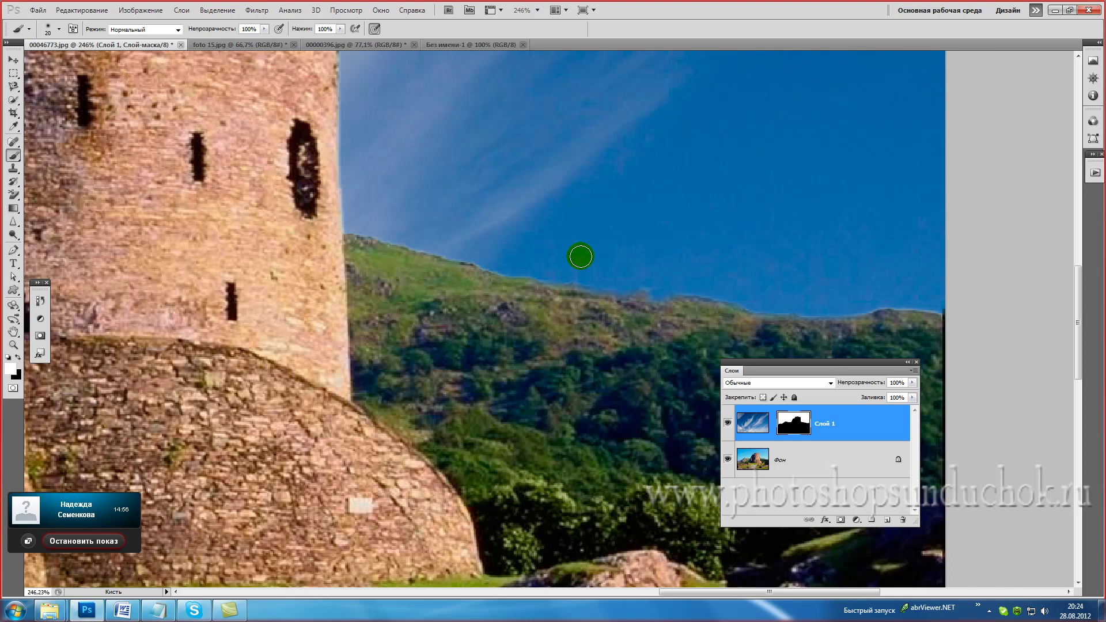
right_click(633, 236)
mouse_move(700, 245)
left_mouse_down()
mouse_move(663, 249)
mouse_move(695, 249)
left_mouse_up()
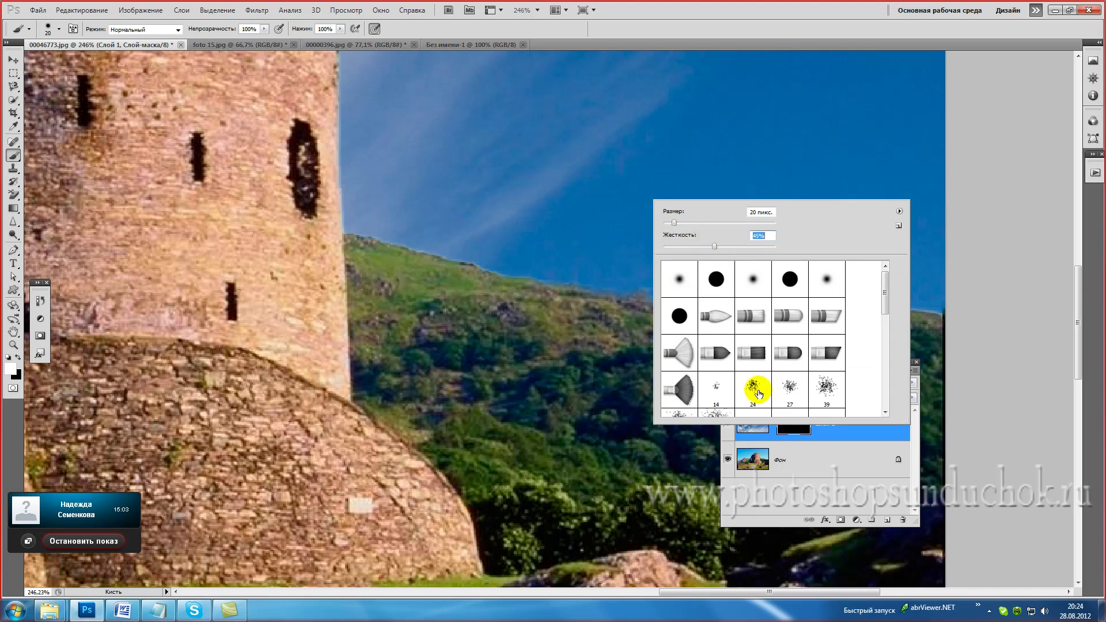
left_click(801, 431)
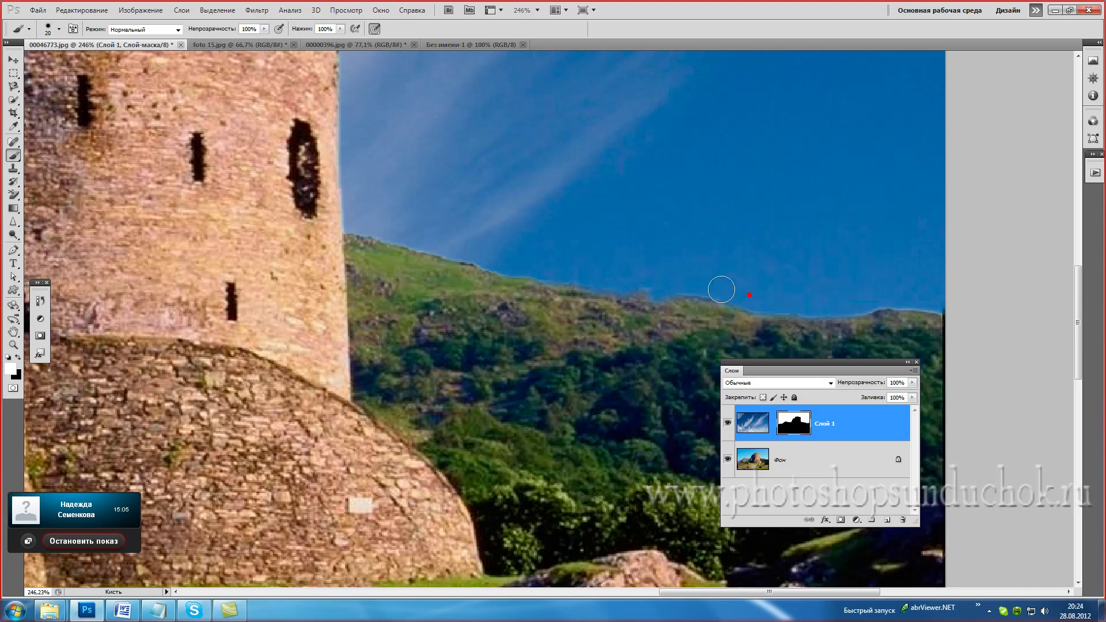
key("ctrl+0")
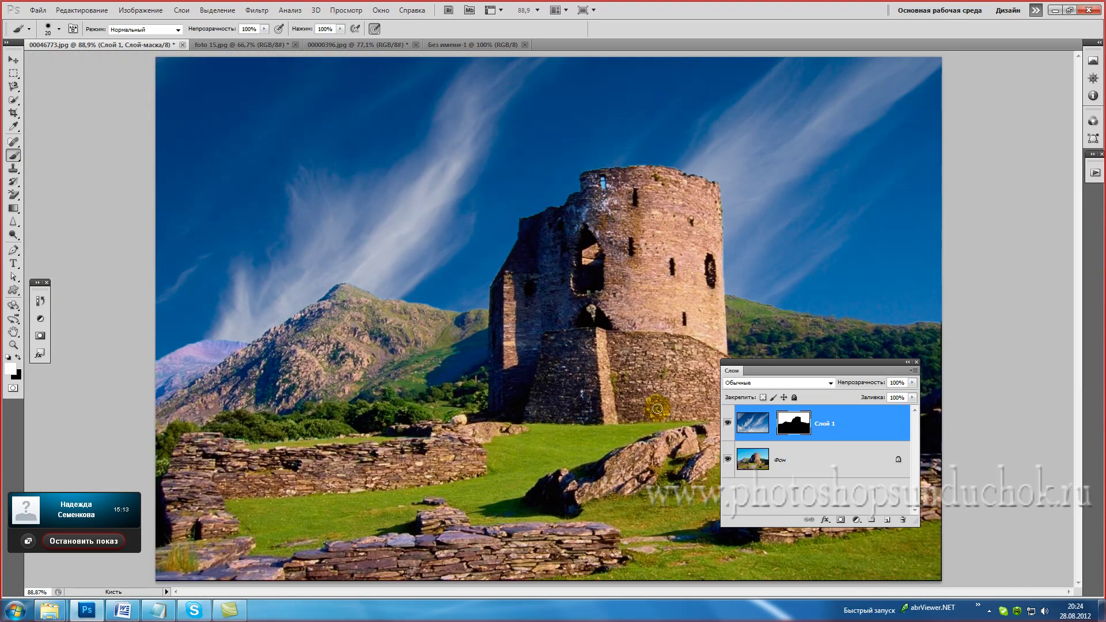
- Hide and reshow Слой 1 to compare, then switch to the airliner photo document
left_click(728, 423)
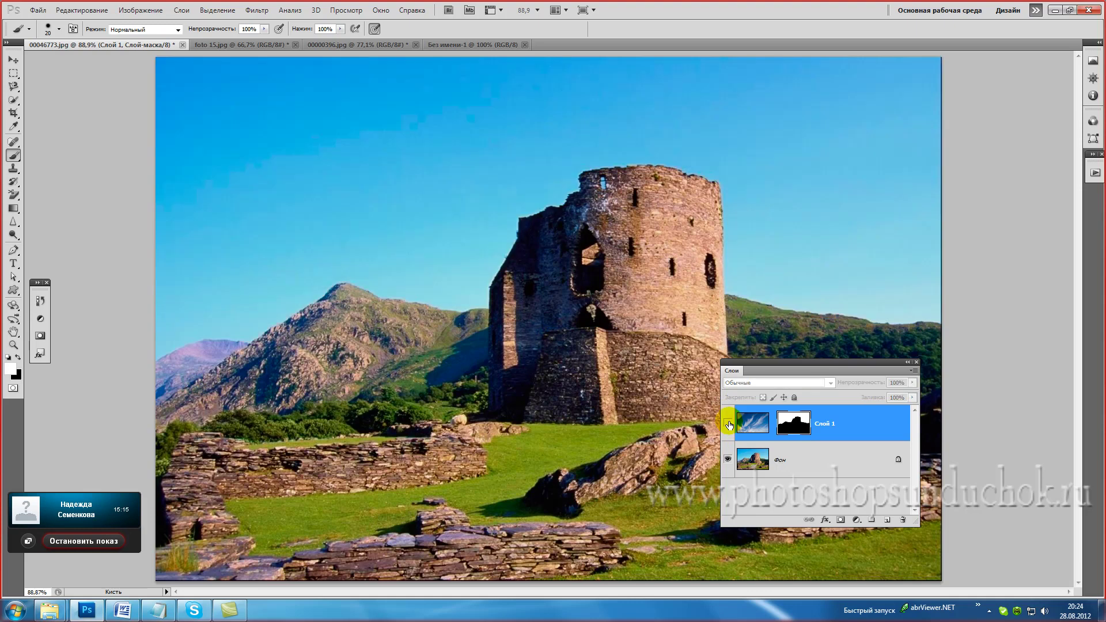
left_click(728, 424)
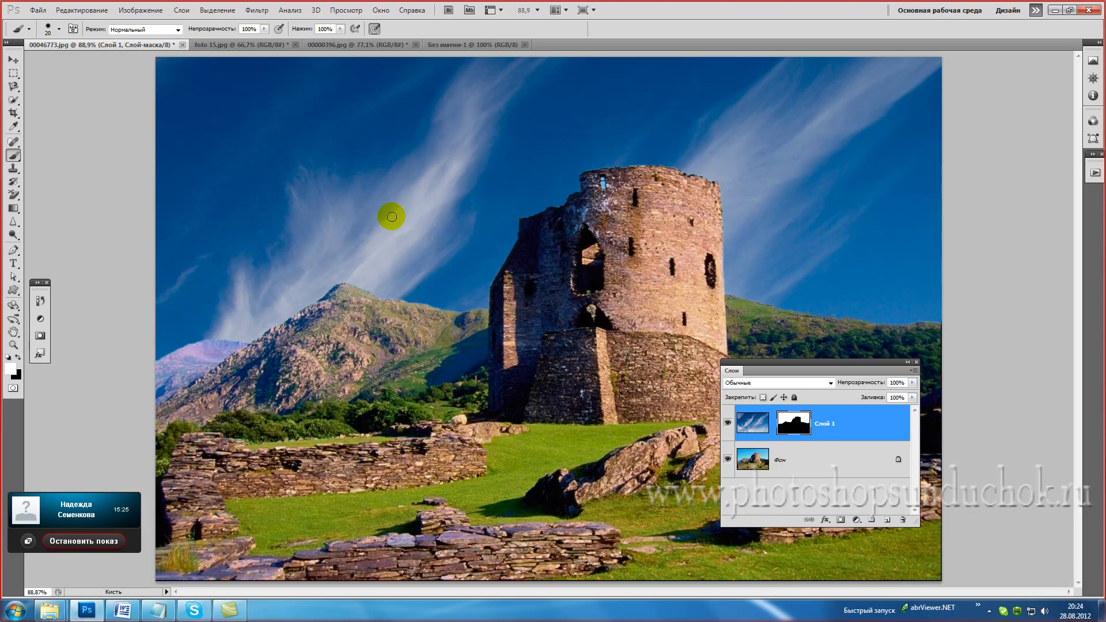
mouse_move(385, 99)
left_mouse_down()
mouse_move(260, 87)
mouse_move(182, 171)
mouse_move(315, 67)
left_mouse_up()
left_click(342, 47)
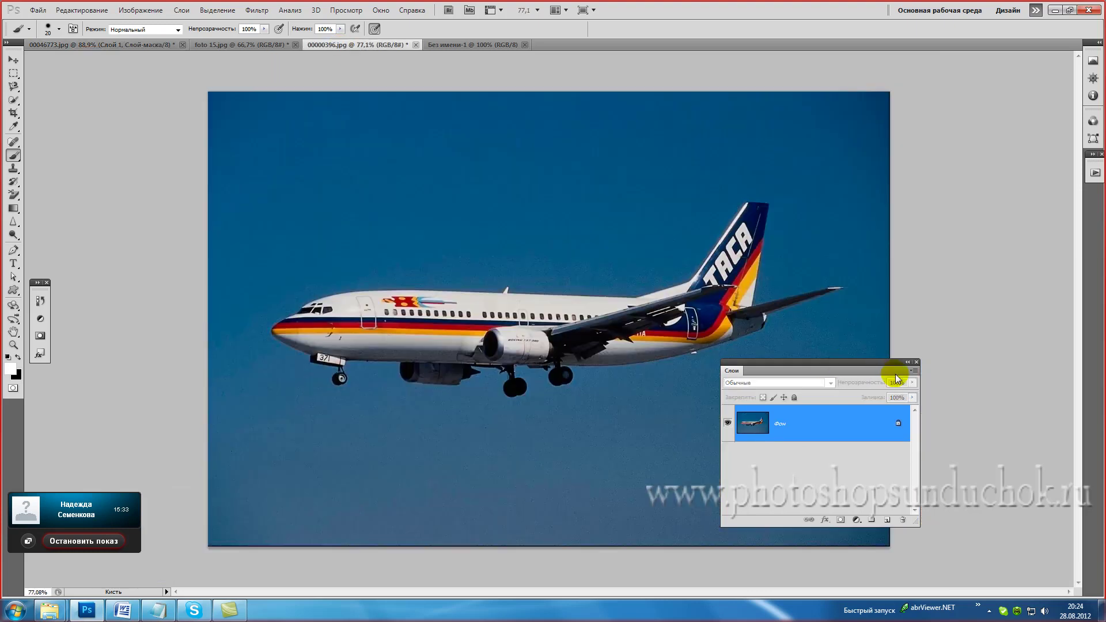
- Collapse the Layers panel out of the way and enter Quick Mask mode
left_click(907, 362)
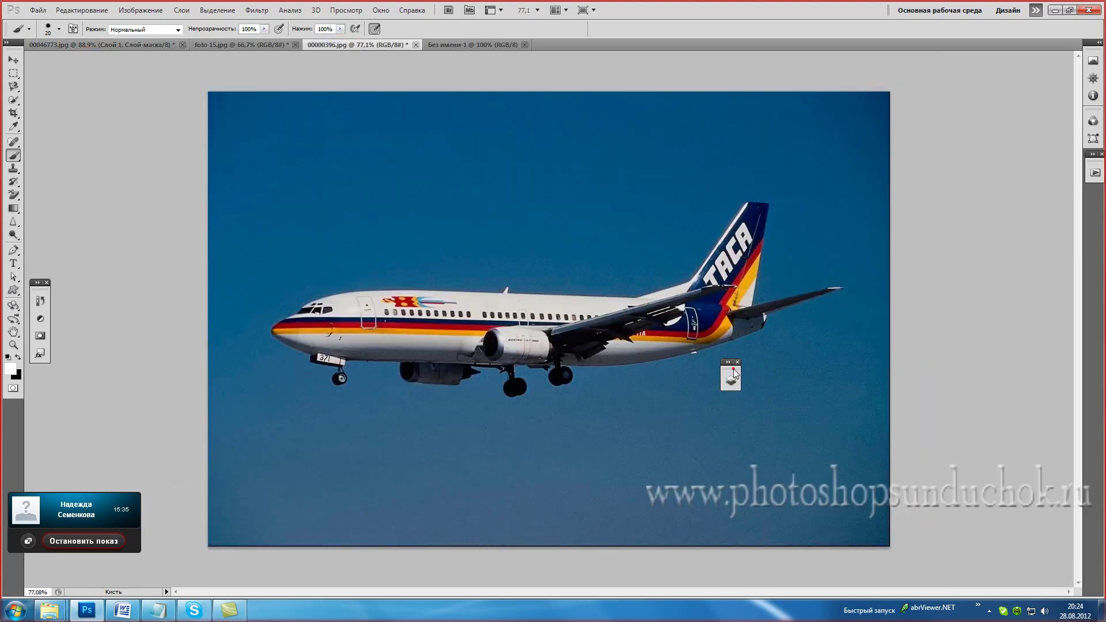
left_click_drag(734, 369, 994, 328)
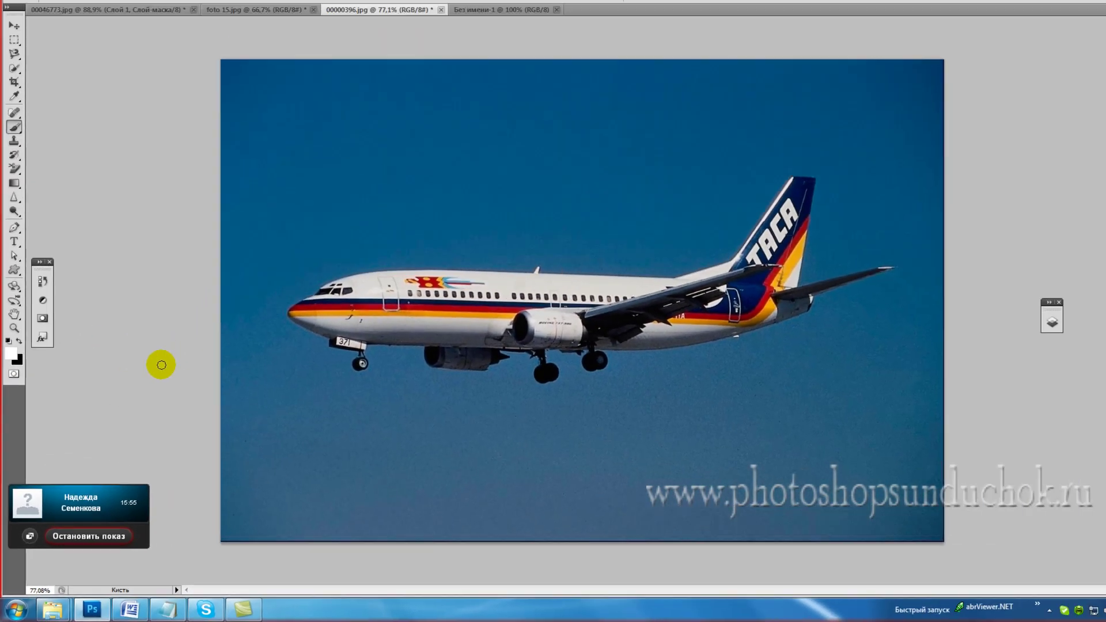
key("q")
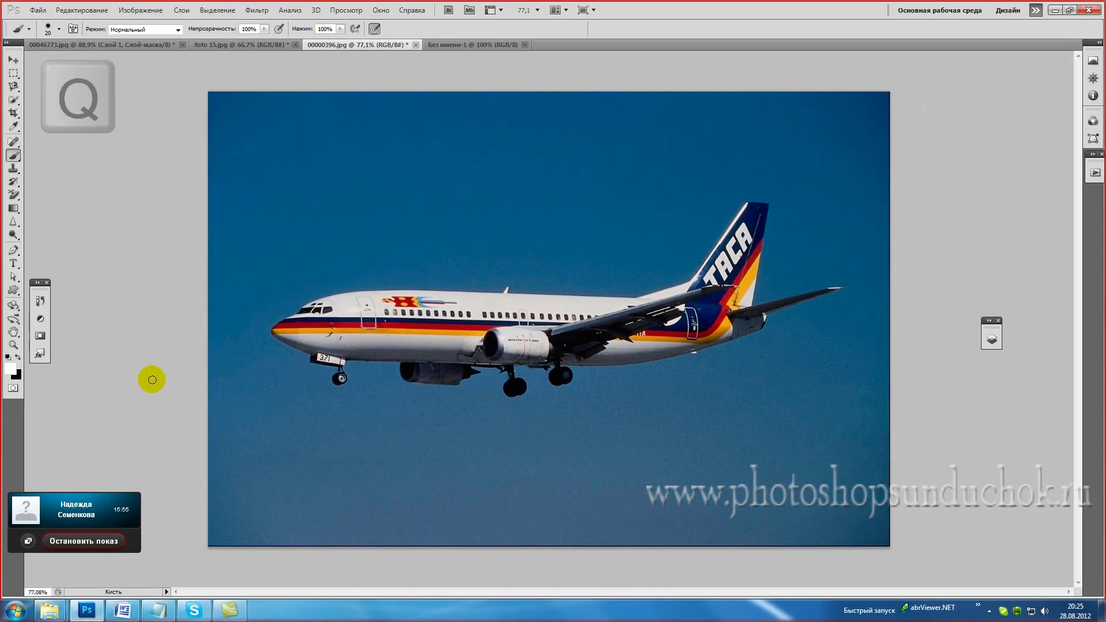
left_click(13, 389)
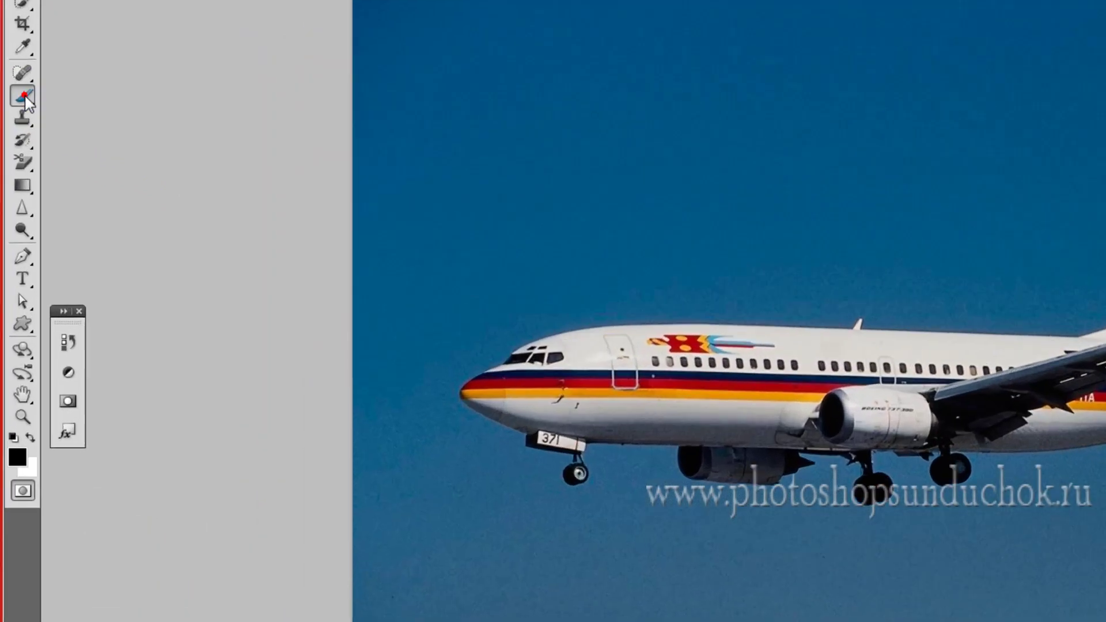
- Select the Brush tool and zoom in on the airliner's nose
right_click(14, 155)
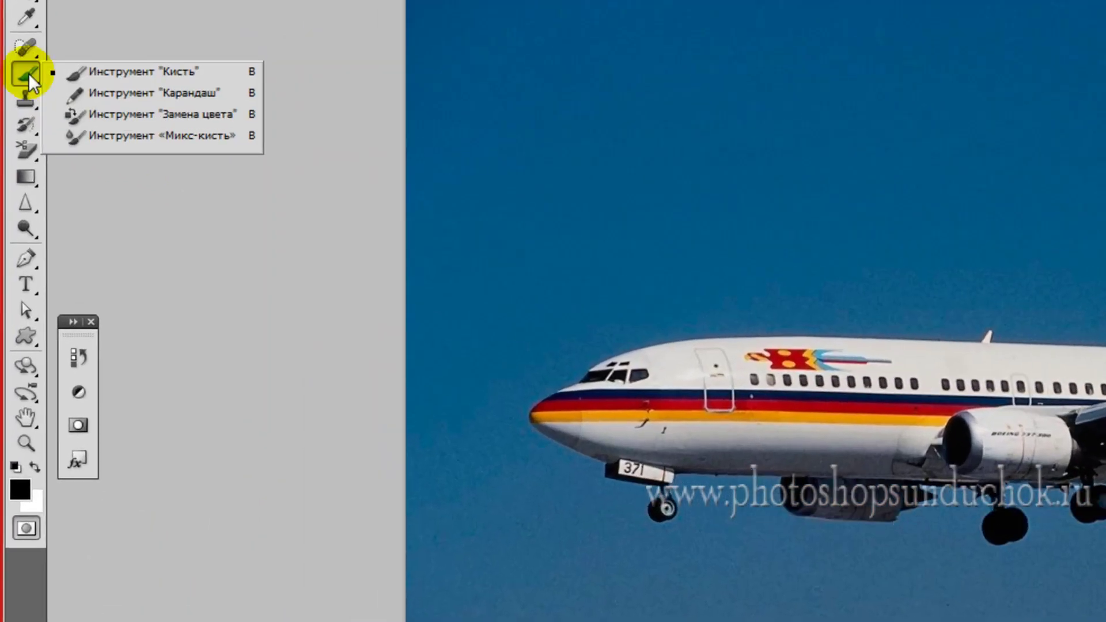
left_click(103, 70)
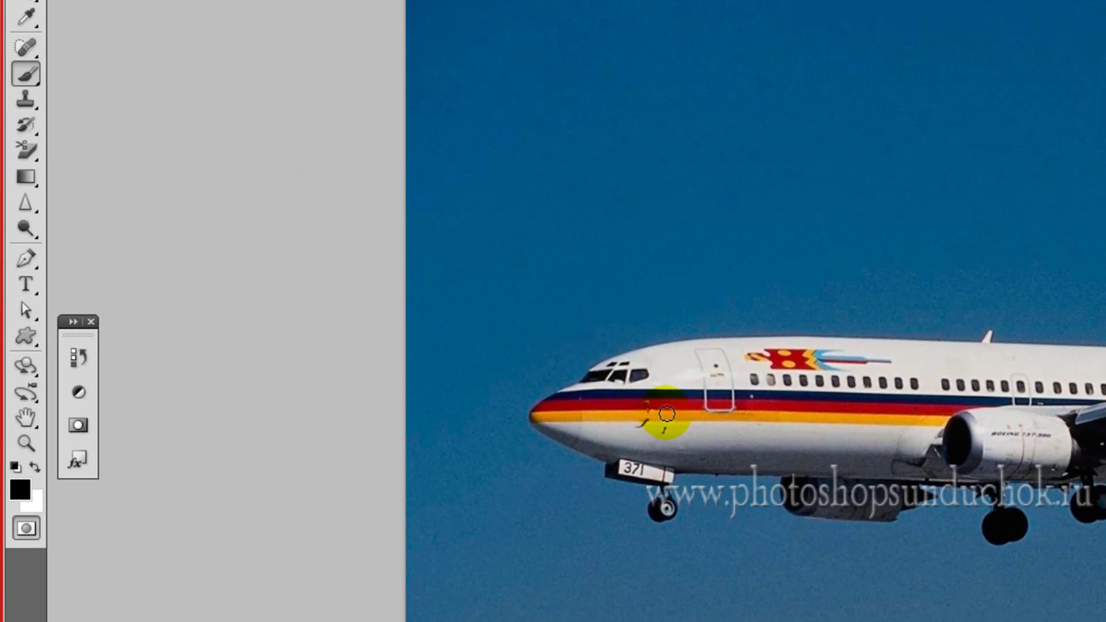
key("ctrl+space")
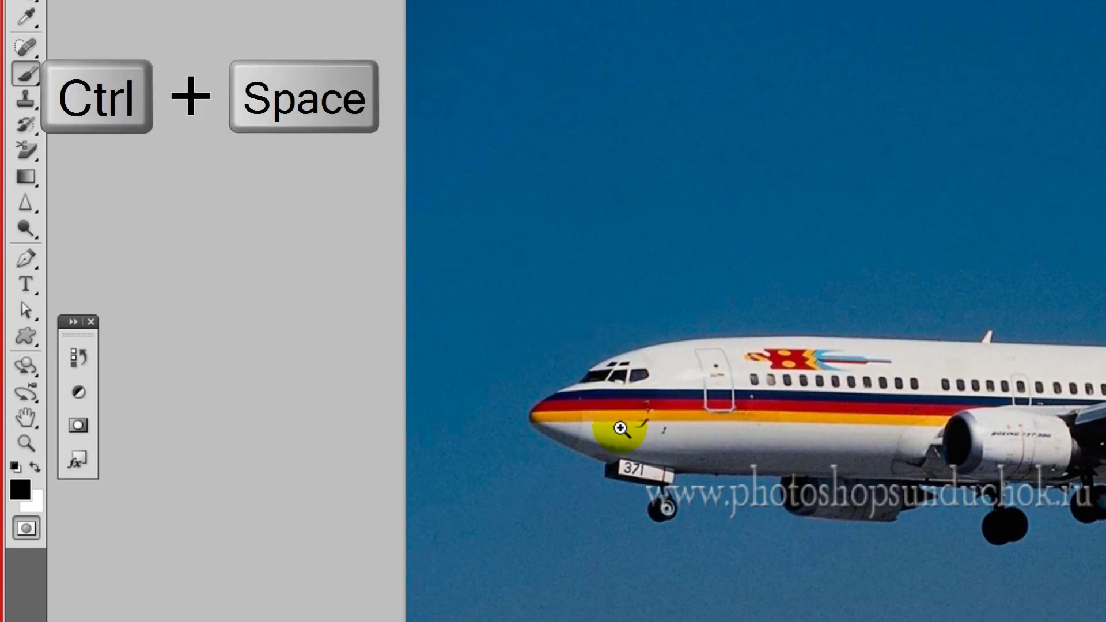
left_click(620, 429, "ctrl")
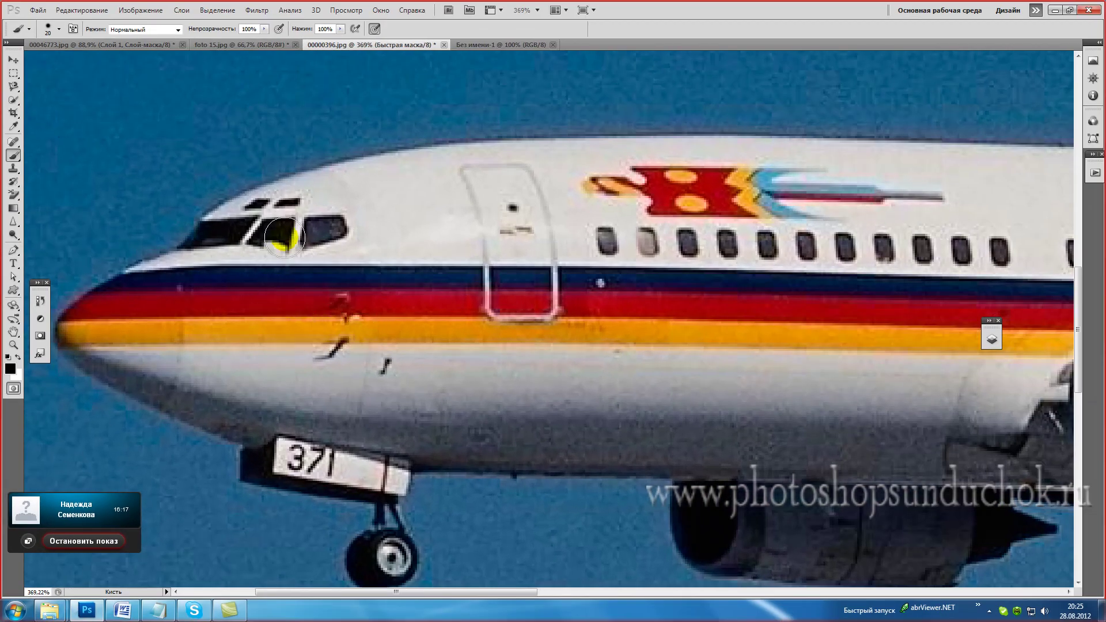
- Set brush hardness to 100% and mask the cockpit, nose stripes and door area
left_click_drag(282, 226, 248, 288)
right_click(306, 275)
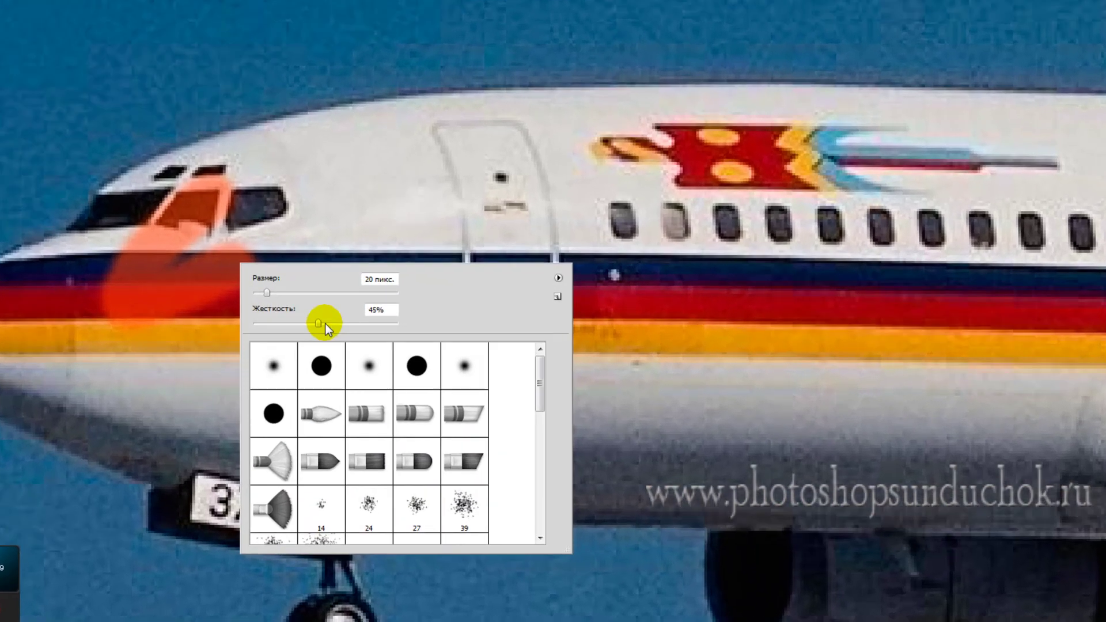
left_click_drag(369, 320, 431, 321)
left_click(625, 297)
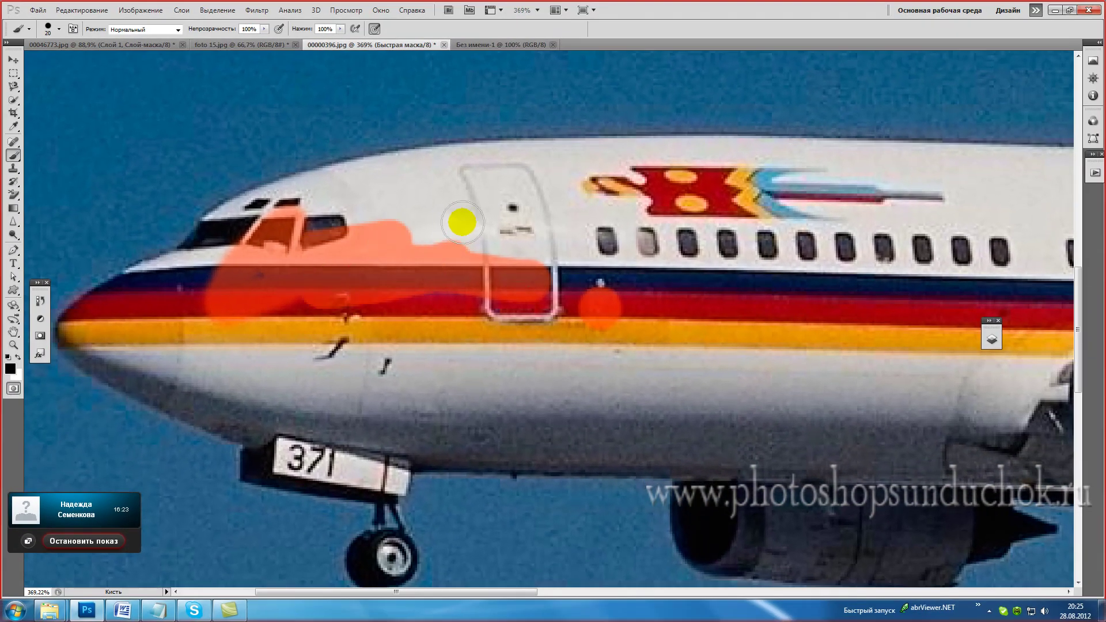
mouse_move(462, 221)
left_mouse_down()
mouse_move(160, 345)
mouse_move(285, 340)
left_mouse_up()
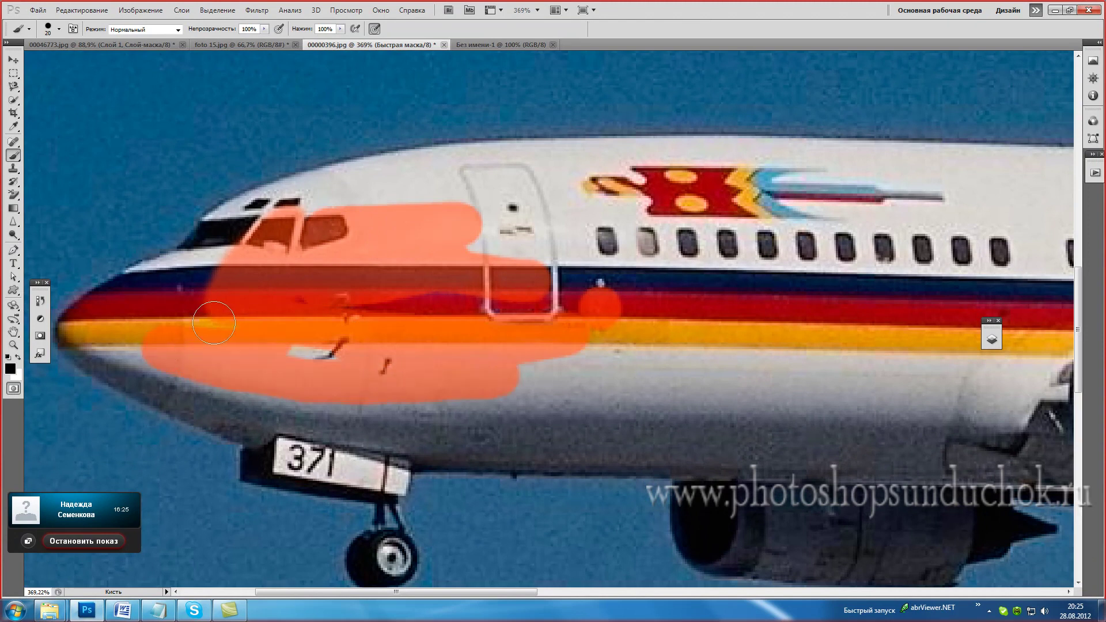
- Enlarge the brush to 45 px and mask the belly, 371 plate, windows and engine cowling
key("bracketright")
key("bracketright")
key("bracketright")
mouse_move(438, 294)
left_mouse_down()
mouse_move(238, 291)
mouse_move(383, 236)
mouse_move(349, 230)
mouse_move(640, 190)
mouse_move(1066, 219)
mouse_move(1002, 339)
mouse_move(933, 426)
mouse_move(708, 394)
mouse_move(494, 395)
mouse_move(753, 415)
mouse_move(991, 346)
mouse_move(927, 457)
mouse_move(922, 535)
mouse_move(807, 538)
mouse_move(741, 484)
left_mouse_up()
mouse_move(597, 402)
left_mouse_down()
mouse_move(398, 398)
mouse_move(369, 423)
mouse_move(306, 426)
mouse_move(148, 316)
mouse_move(116, 306)
mouse_move(340, 226)
mouse_move(489, 202)
mouse_move(959, 204)
mouse_move(963, 234)
mouse_move(893, 328)
mouse_move(926, 332)
left_mouse_up()
mouse_move(925, 332)
left_mouse_down()
mouse_move(454, 261)
mouse_move(426, 242)
mouse_move(346, 395)
left_mouse_up()
left_click_drag(645, 323, 818, 300)
mouse_move(818, 300)
left_mouse_down()
mouse_move(720, 270)
mouse_move(629, 272)
mouse_move(408, 210)
mouse_move(518, 129)
mouse_move(484, 124)
mouse_move(514, 159)
left_mouse_up()
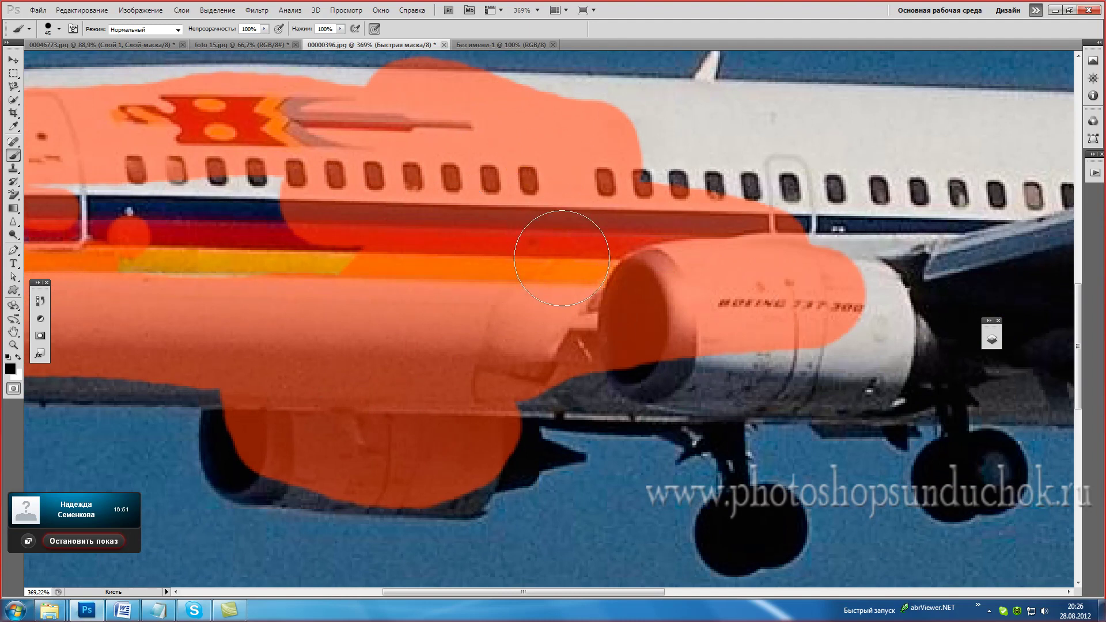
scroll(562, 258, "up", 2)
scroll(562, 258, "up", 1)
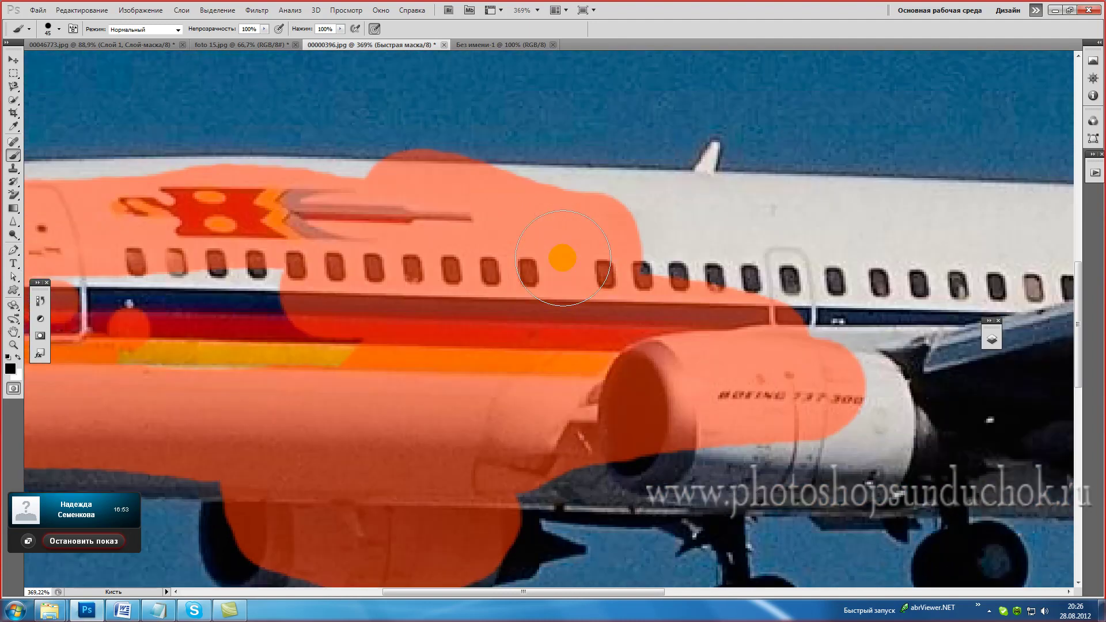
left_click_drag(562, 258, 562, 305)
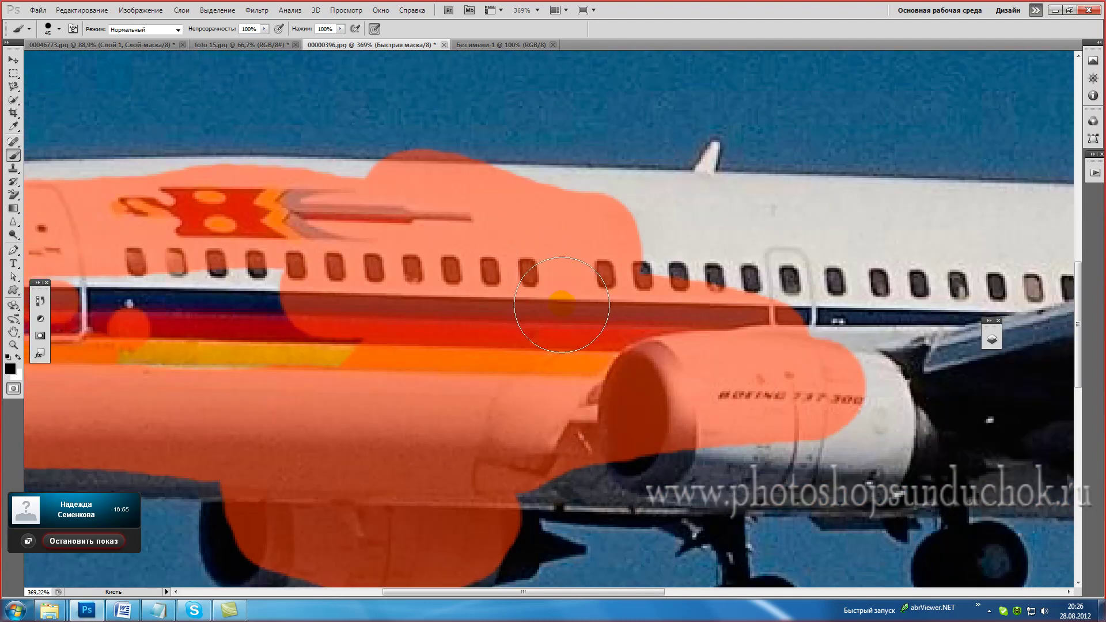
left_click_drag(561, 305, 521, 247)
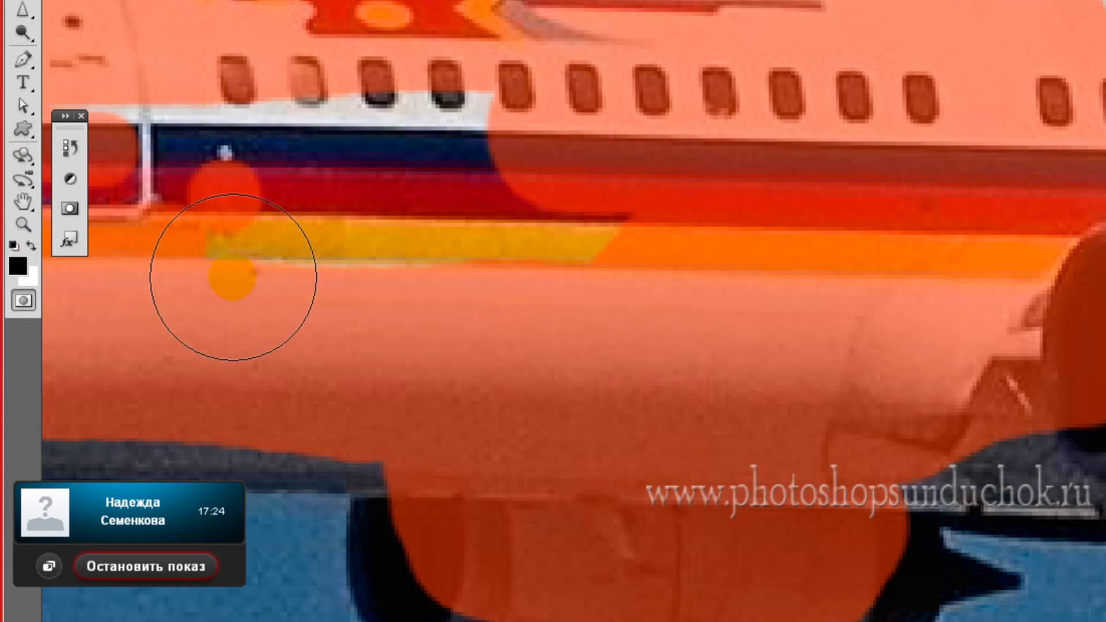
key("x")
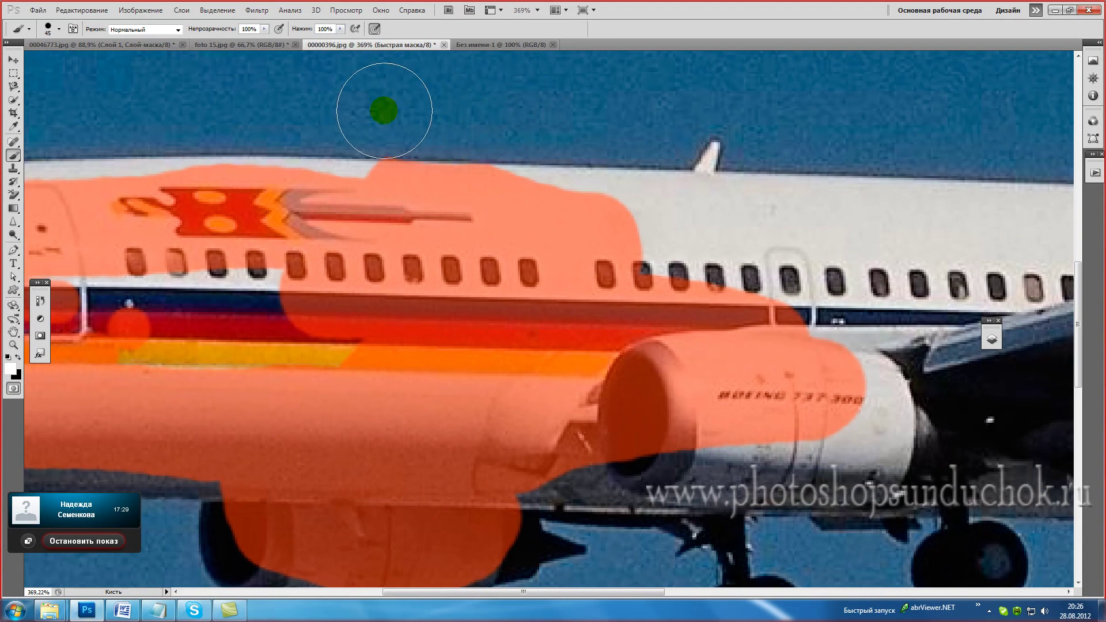
- Restore black and mask the engine underside, rear fuselage, wing and stripes toward the tail
key("x")
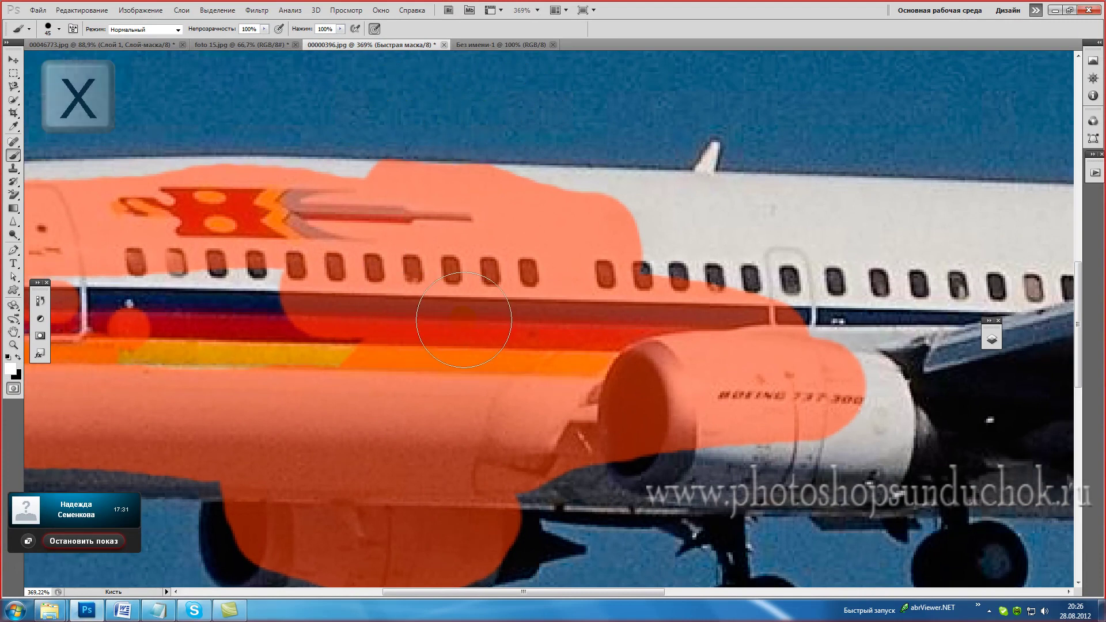
key("x")
mouse_move(579, 432)
left_mouse_down()
mouse_move(715, 444)
mouse_move(921, 398)
left_mouse_up()
mouse_move(608, 304)
left_mouse_down()
mouse_move(864, 259)
mouse_move(959, 342)
left_mouse_up()
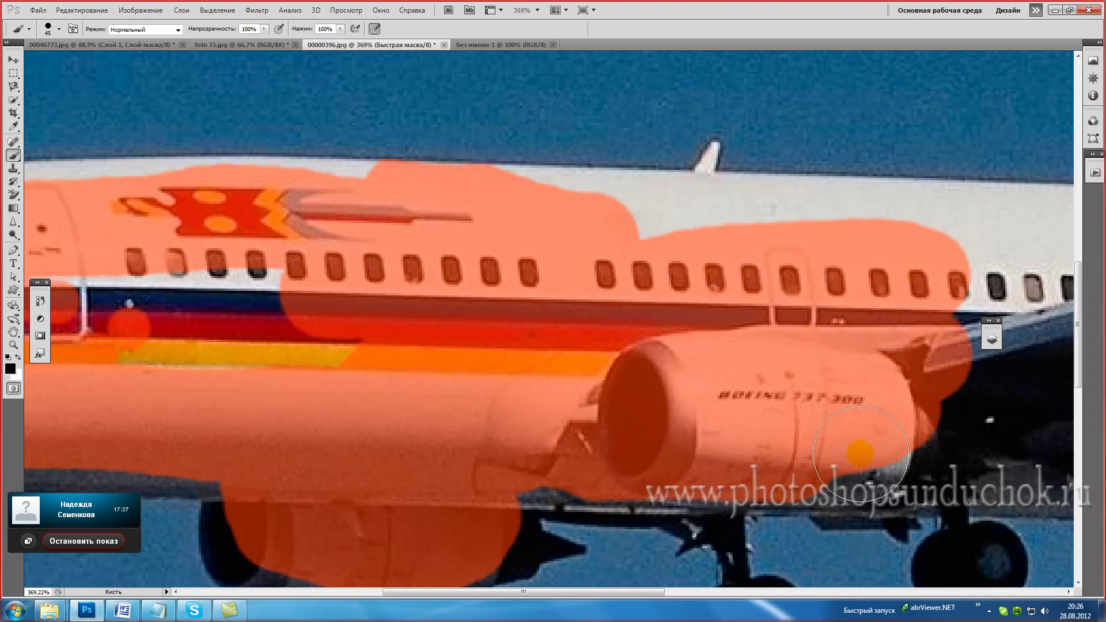
left_click_drag(856, 449, 654, 307)
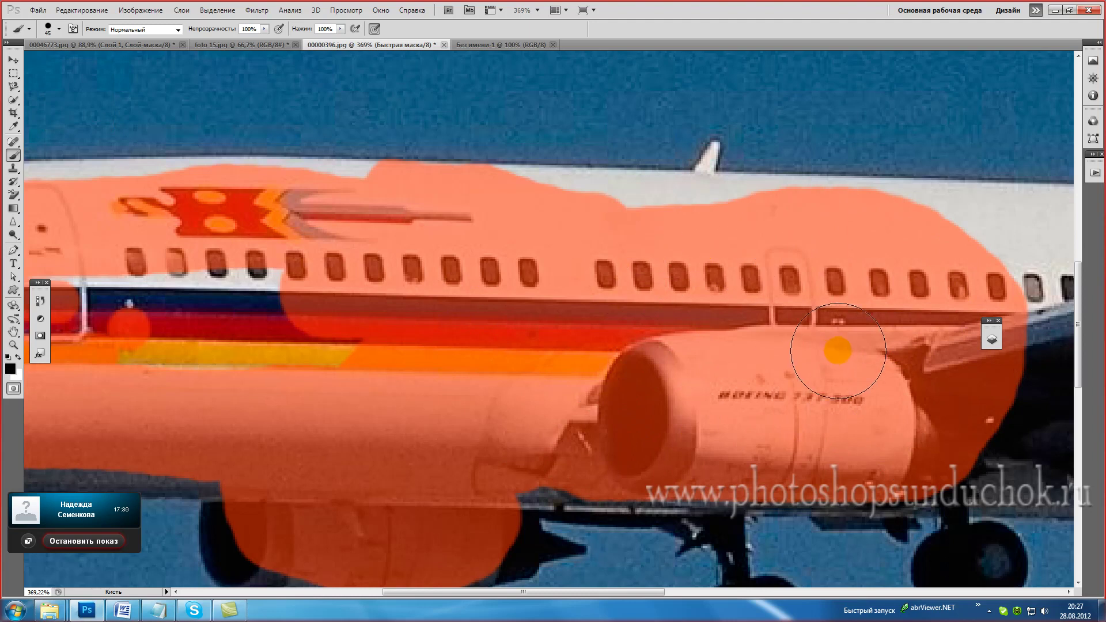
mouse_move(879, 347)
left_mouse_down()
mouse_move(468, 360)
mouse_move(852, 402)
mouse_move(604, 249)
left_mouse_up()
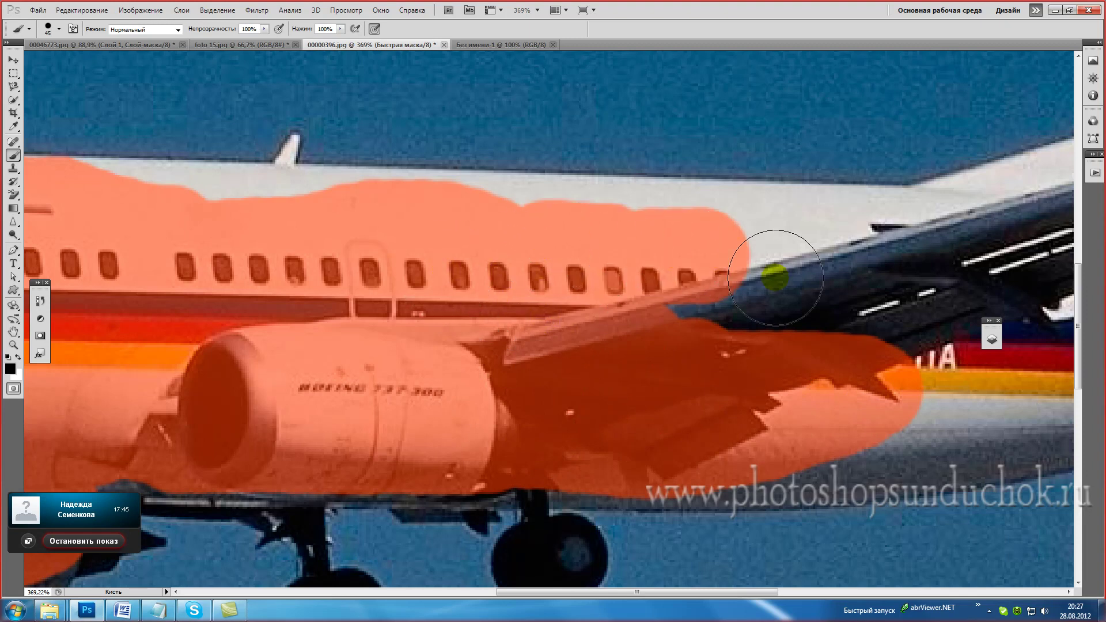
left_click_drag(777, 265, 632, 357)
left_click_drag(855, 376, 539, 372)
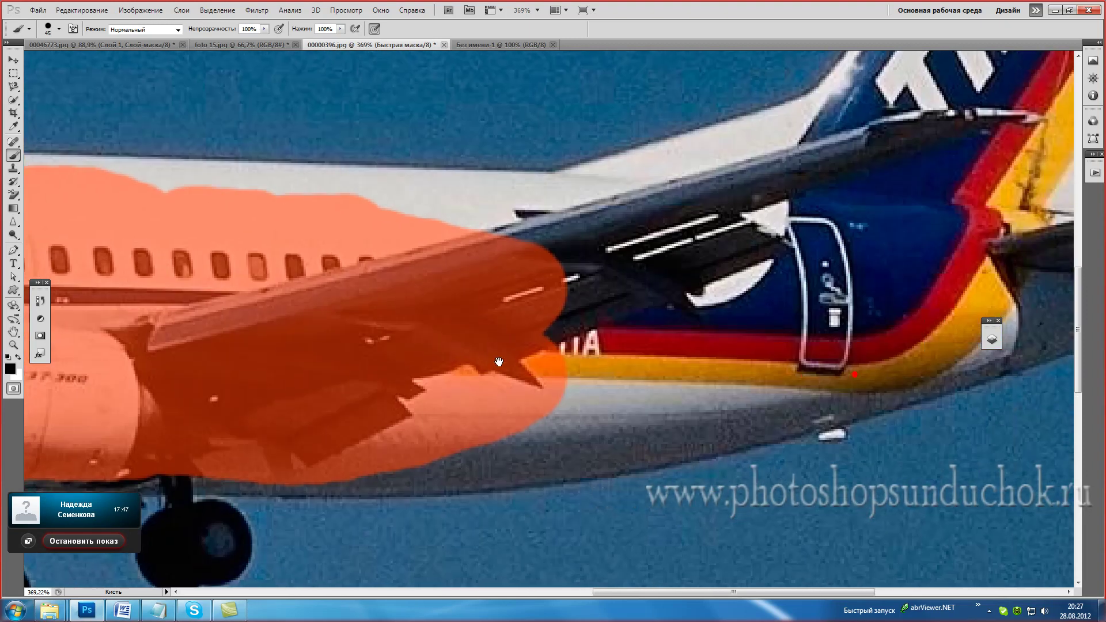
mouse_move(437, 420)
left_mouse_down()
mouse_move(743, 345)
mouse_move(534, 336)
mouse_move(673, 265)
left_mouse_up()
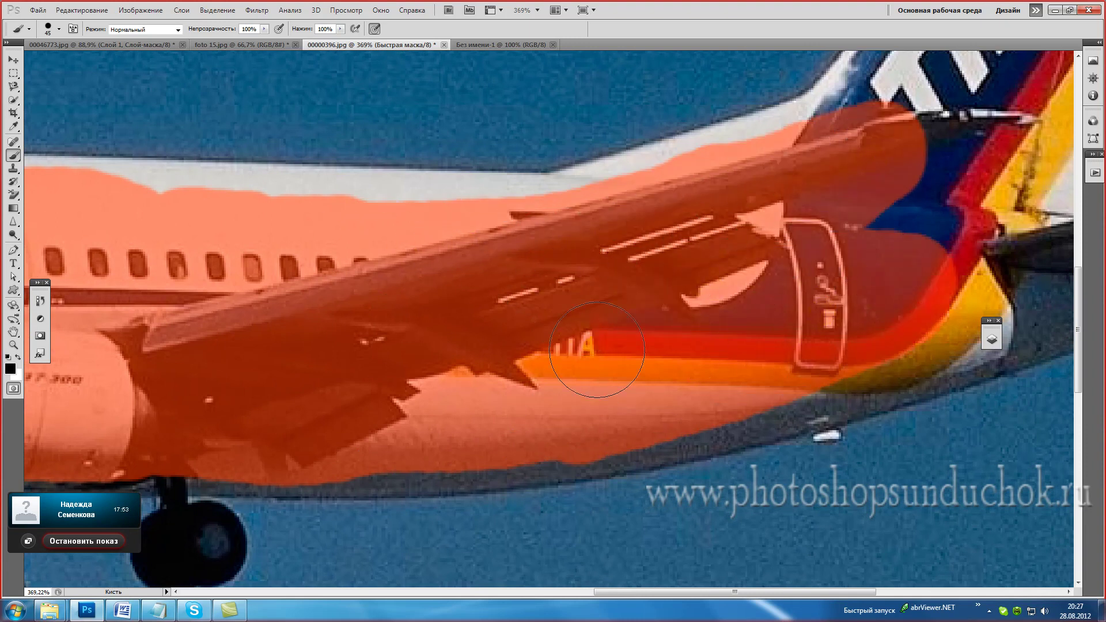
mouse_move(935, 241)
left_mouse_down()
mouse_move(530, 352)
mouse_move(372, 291)
mouse_move(507, 173)
mouse_move(554, 162)
mouse_move(634, 259)
mouse_move(604, 345)
mouse_move(515, 433)
mouse_move(630, 383)
mouse_move(687, 383)
mouse_move(605, 334)
mouse_move(649, 162)
mouse_move(569, 389)
left_mouse_up()
- Mask the tail fin's lettering, stripes and edges with a smaller brush
left_click(547, 314)
left_click_drag(438, 405, 625, 173)
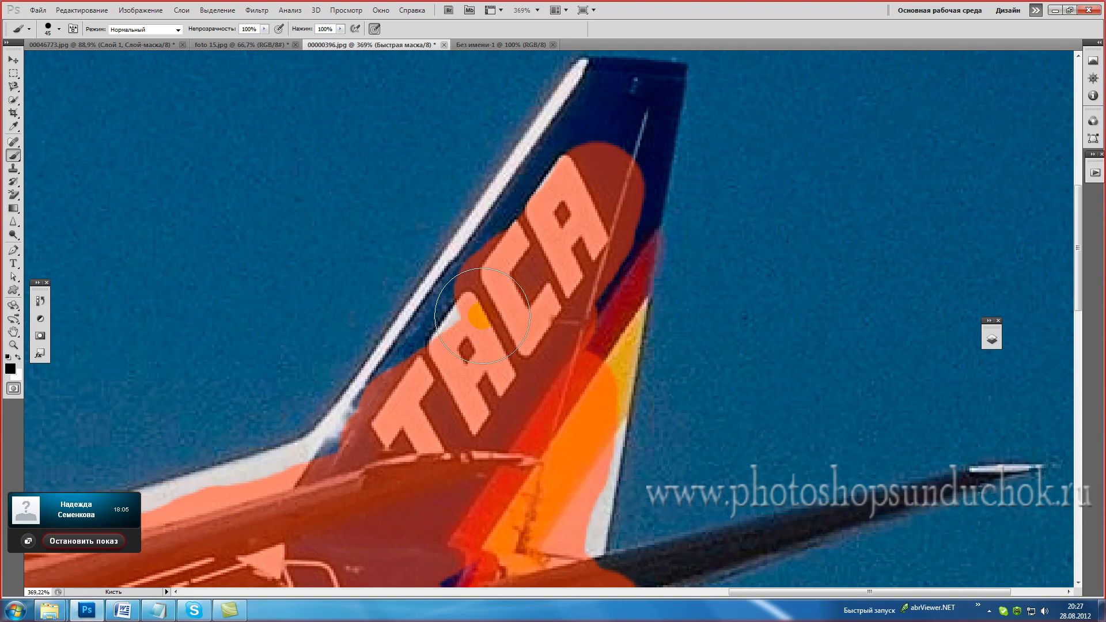
mouse_move(503, 414)
left_mouse_down()
mouse_move(580, 321)
mouse_move(585, 185)
mouse_move(605, 138)
left_mouse_up()
key("bracketleft")
key("bracketleft")
left_click_drag(555, 167, 502, 230)
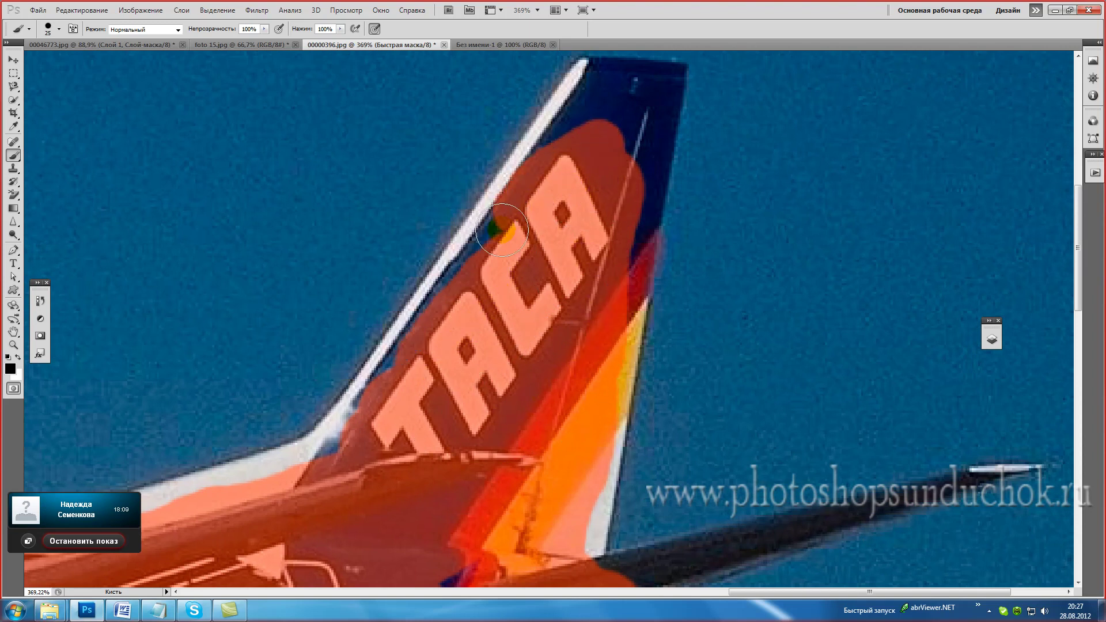
mouse_move(619, 134)
left_mouse_down()
mouse_move(575, 222)
mouse_move(549, 184)
mouse_move(577, 330)
mouse_move(602, 198)
mouse_move(481, 263)
left_mouse_up()
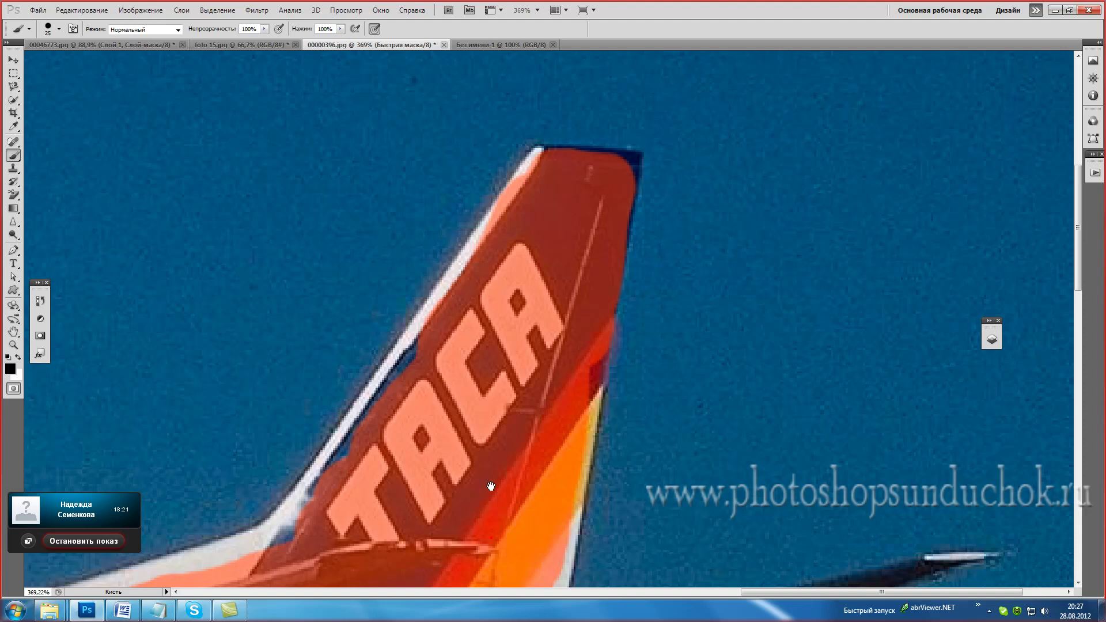
- Mask the dark strip along the tailplane and the lower rear fuselage edge
left_click_drag(491, 485, 446, 299)
mouse_move(570, 464)
left_mouse_down()
mouse_move(745, 397)
mouse_move(924, 356)
left_mouse_up()
key("bracketleft")
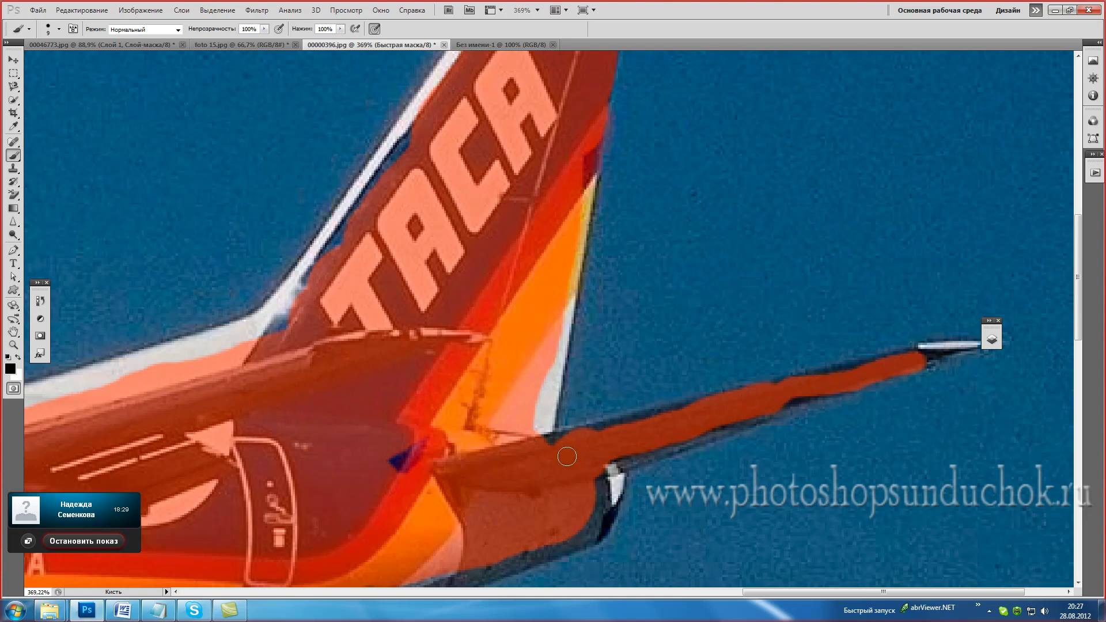
mouse_move(552, 481)
left_mouse_down()
mouse_move(552, 358)
mouse_move(580, 406)
left_mouse_up()
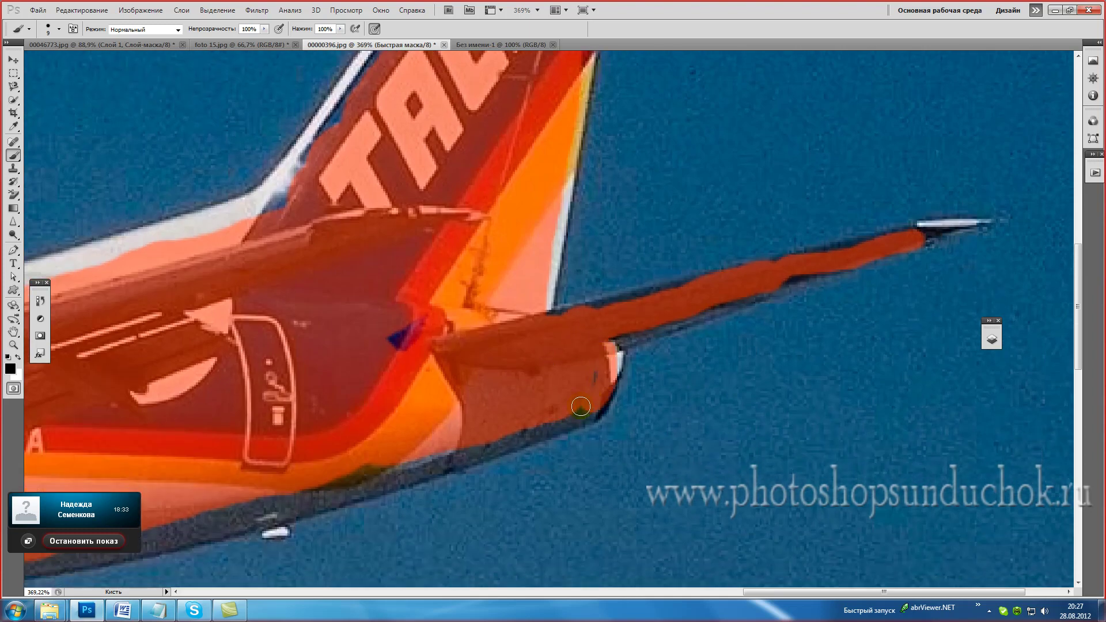
left_click_drag(503, 436, 194, 521)
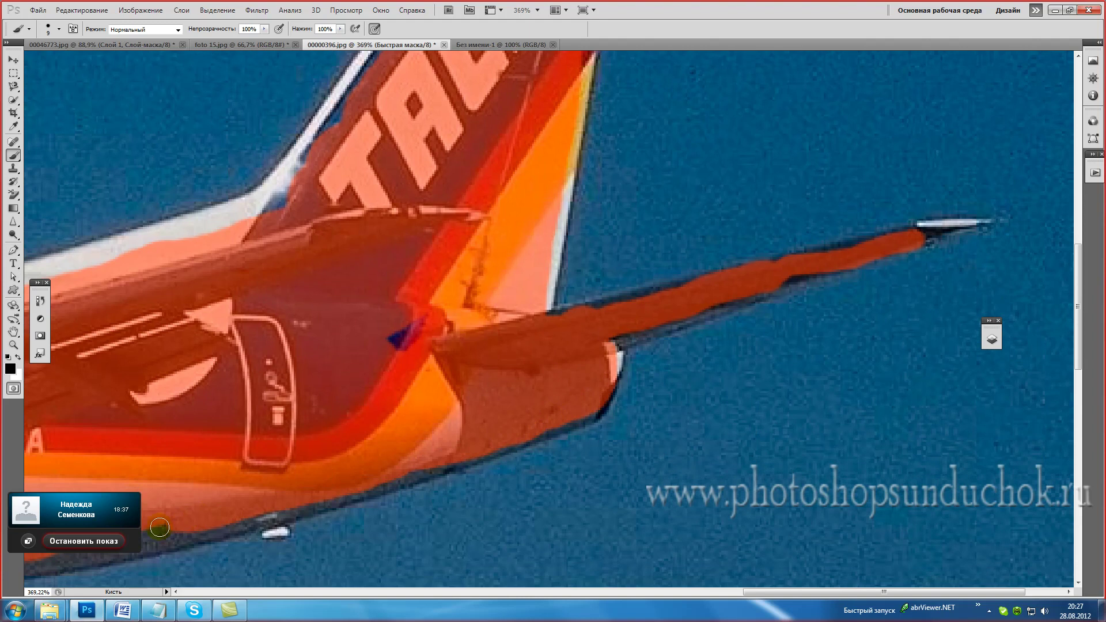
left_click_drag(277, 497, 550, 348)
- Mask the lower fuselage edge, engine's lower strip, gear strut area and belly fairing
mouse_move(404, 368)
left_mouse_down()
mouse_move(176, 388)
mouse_move(583, 400)
mouse_move(403, 395)
mouse_move(392, 442)
mouse_move(374, 451)
mouse_move(398, 481)
mouse_move(408, 453)
mouse_move(415, 485)
mouse_move(429, 459)
left_mouse_up()
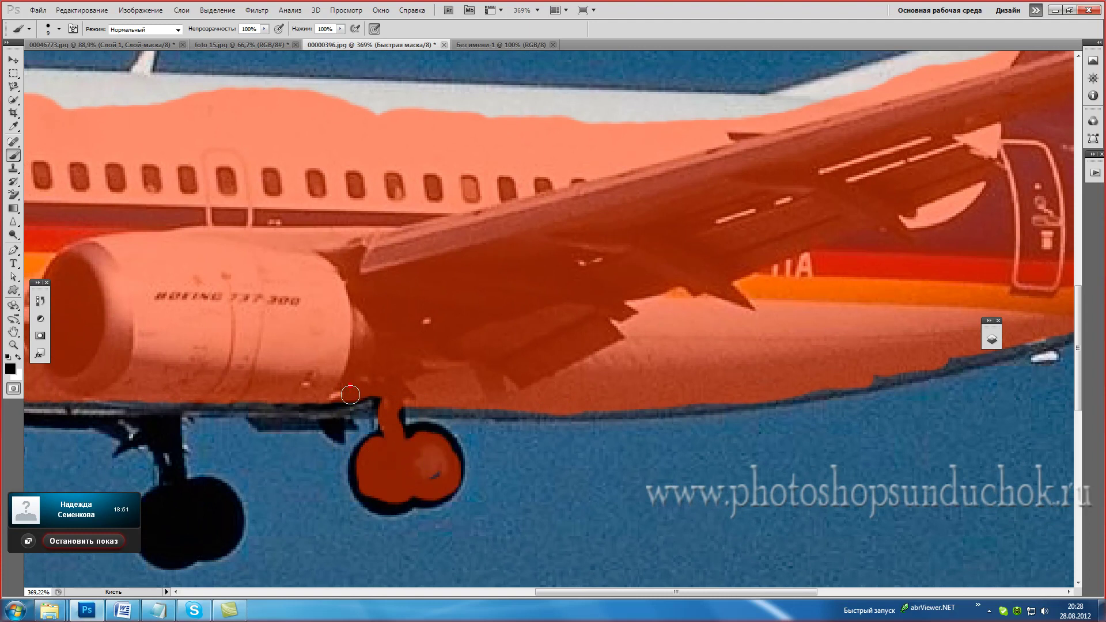
mouse_move(317, 411)
left_mouse_down()
mouse_move(166, 404)
mouse_move(163, 499)
mouse_move(202, 544)
mouse_move(290, 483)
mouse_move(266, 457)
mouse_move(282, 488)
left_mouse_up()
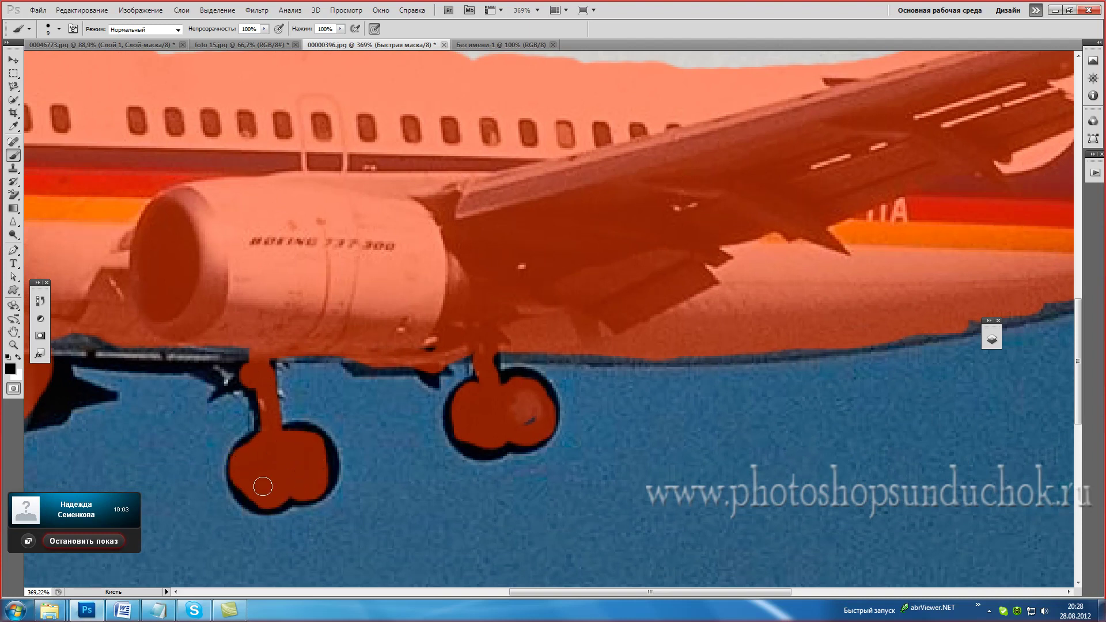
mouse_move(247, 378)
left_mouse_down()
mouse_move(210, 347)
mouse_move(359, 335)
mouse_move(239, 335)
left_mouse_up()
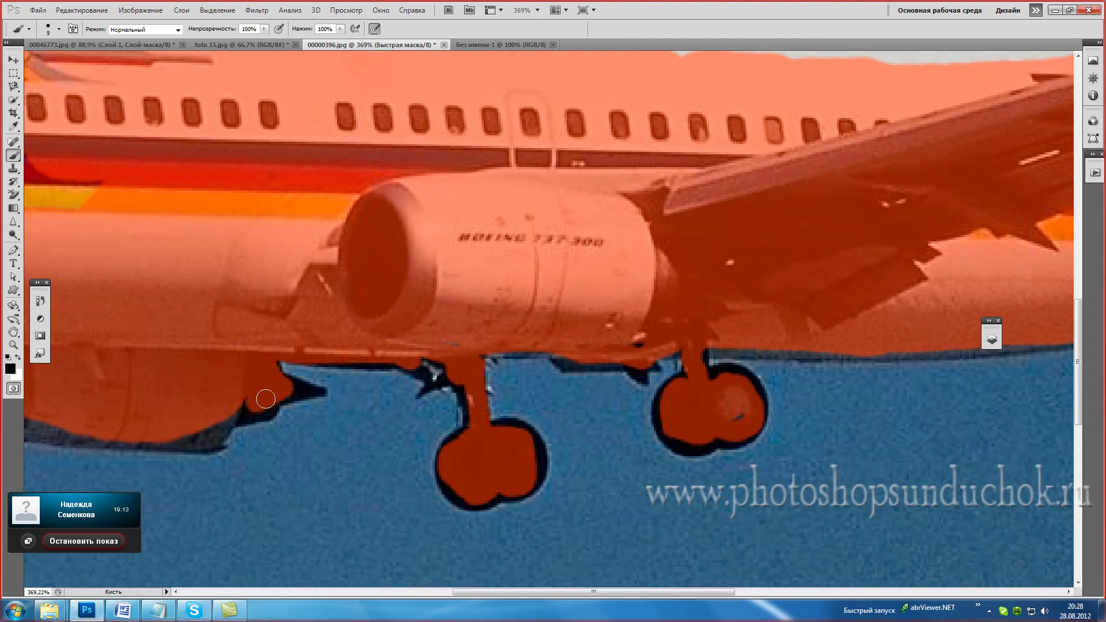
left_click_drag(227, 414, 376, 341)
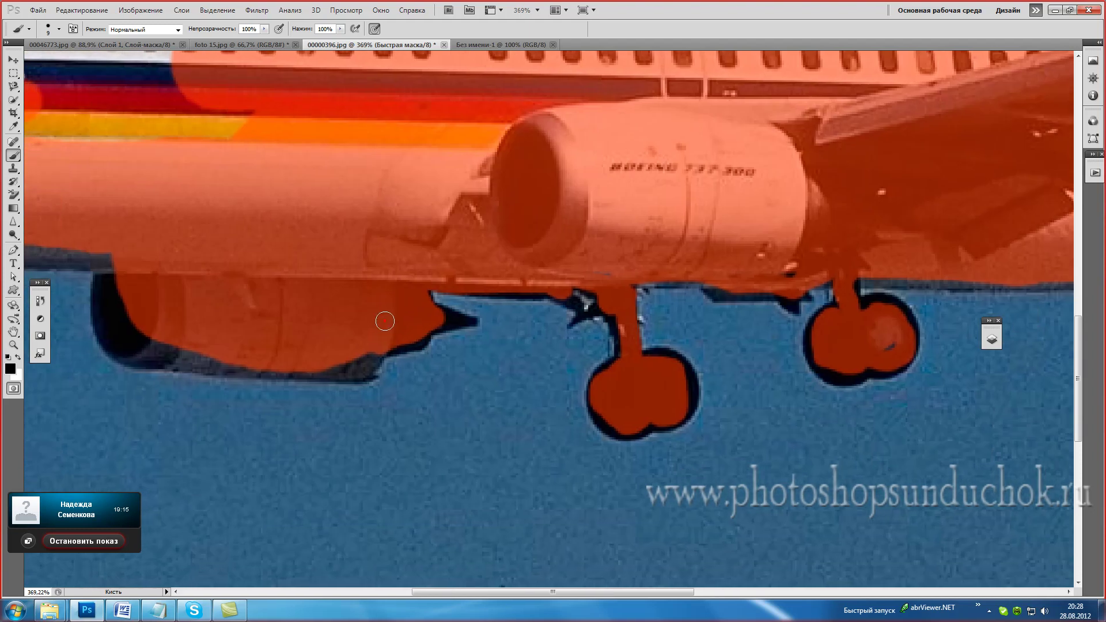
mouse_move(197, 358)
left_mouse_down()
mouse_move(134, 304)
mouse_move(192, 352)
left_mouse_up()
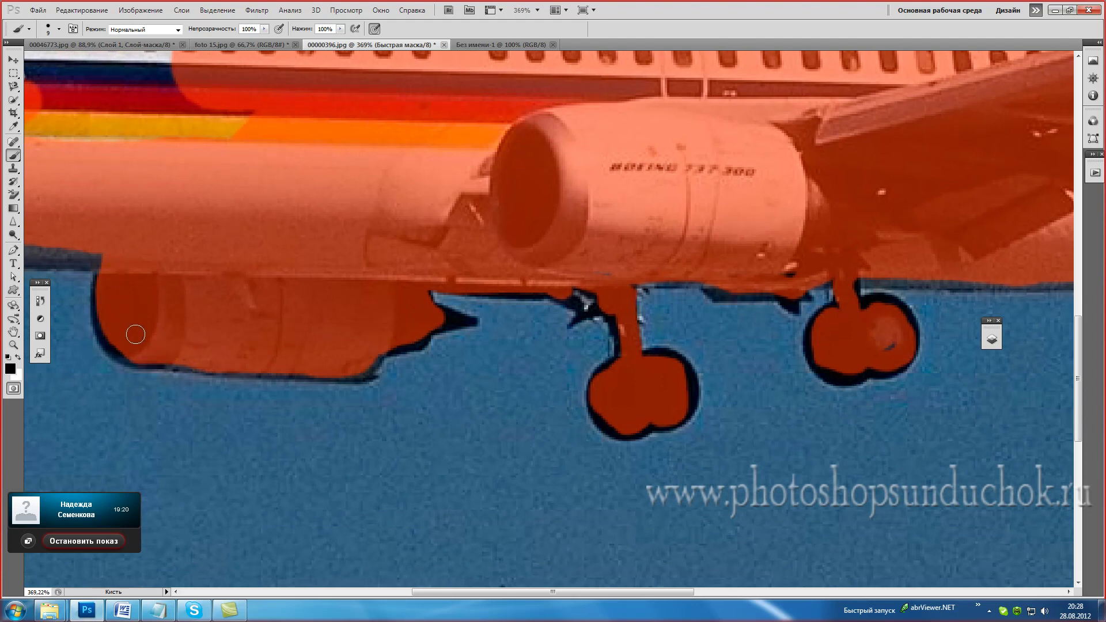
- Mask the forward belly strip, the 371 panel and the nose wheel with its strut
left_click_drag(139, 266, 594, 289)
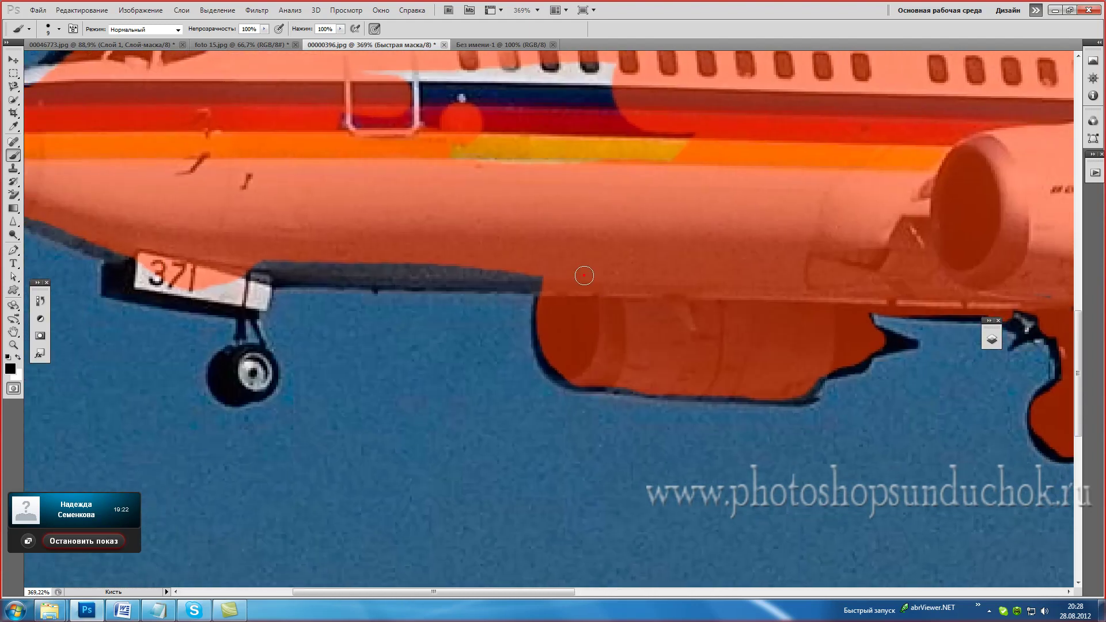
left_click_drag(476, 268, 250, 261)
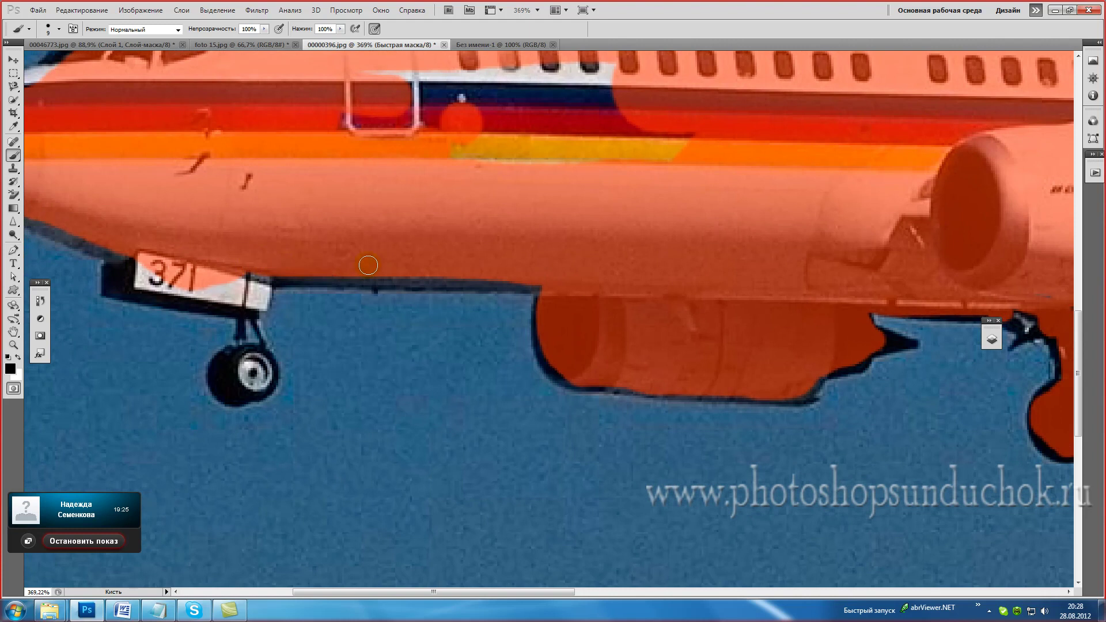
left_click_drag(319, 236, 411, 254)
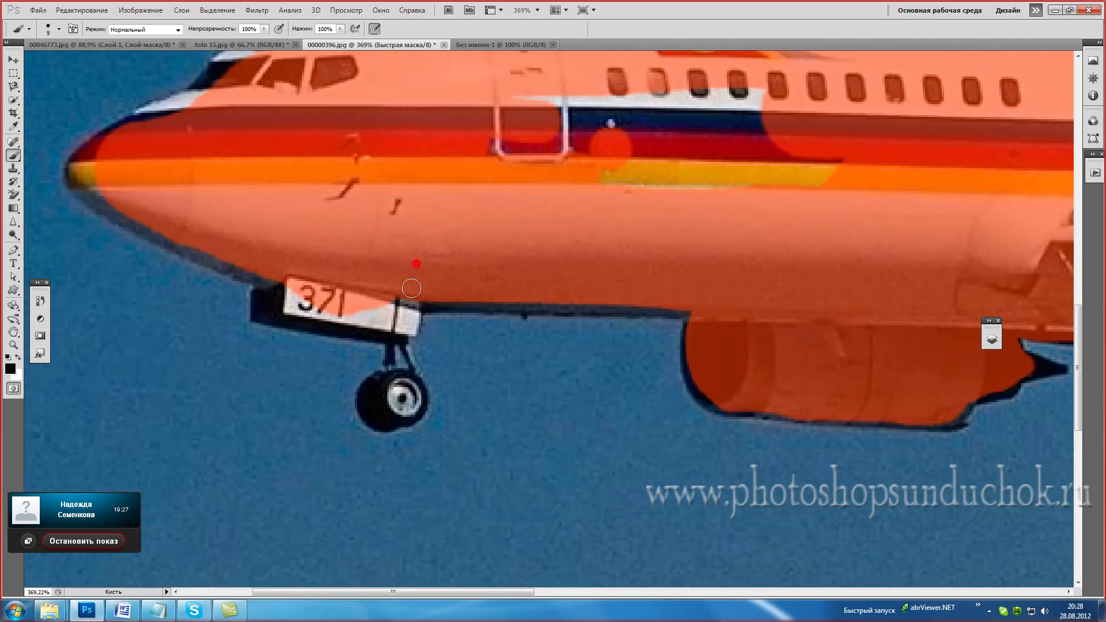
mouse_move(406, 312)
left_mouse_down()
mouse_move(307, 295)
mouse_move(302, 314)
mouse_move(367, 323)
left_mouse_up()
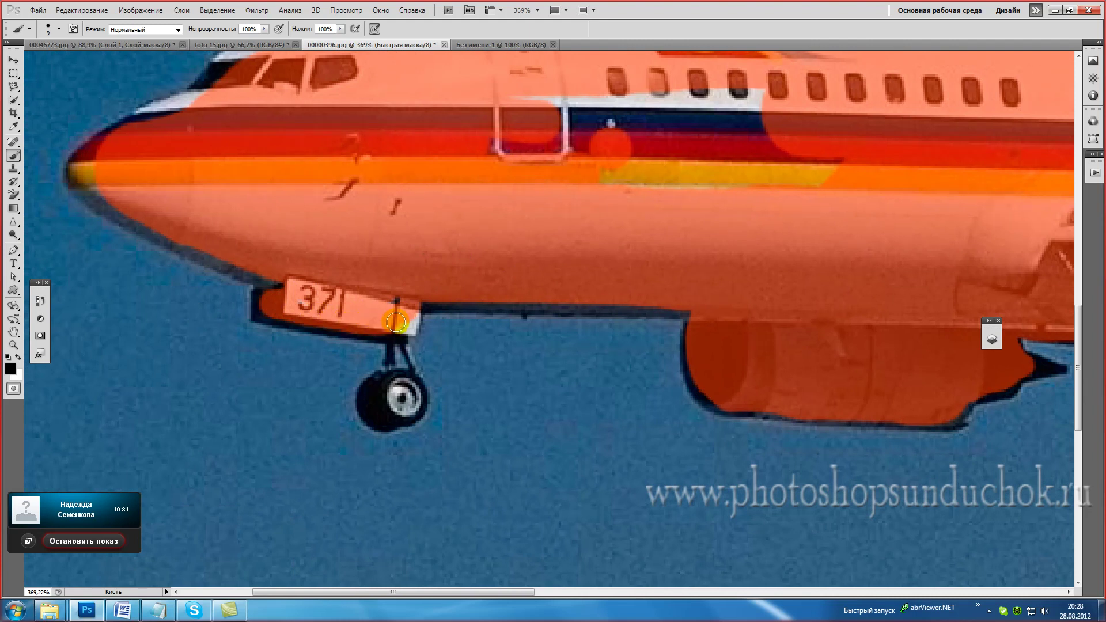
mouse_move(397, 374)
left_mouse_down()
mouse_move(382, 389)
mouse_move(413, 396)
left_mouse_up()
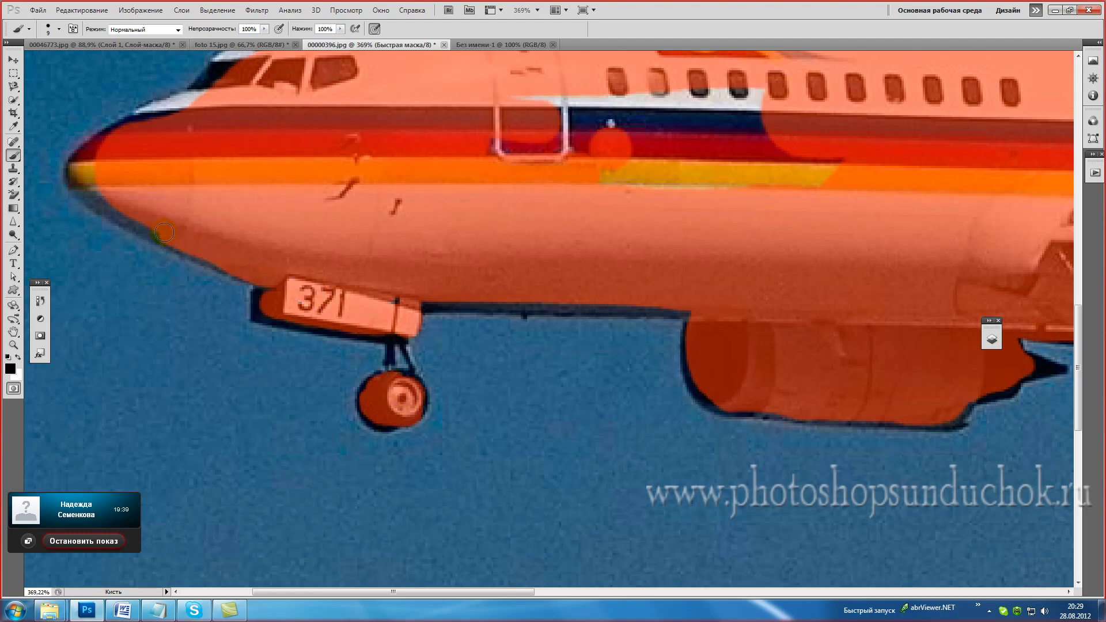
- Mask the pale strips along the upper nose, beneath the cabin windows and upper fuselage
left_click_drag(171, 112, 229, 117)
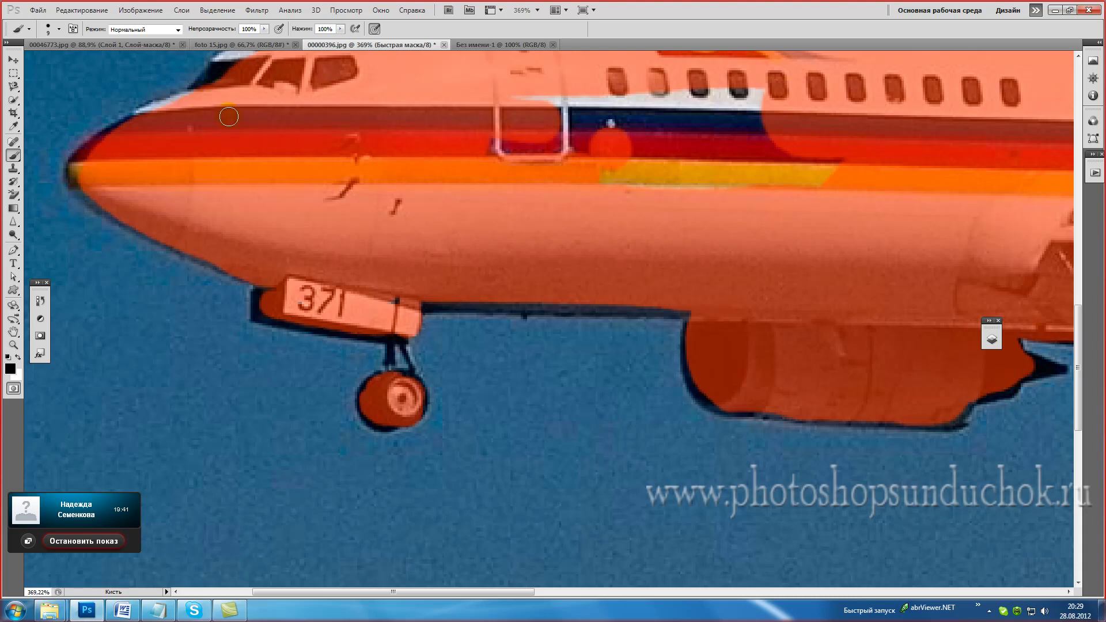
left_click_drag(316, 111, 347, 333)
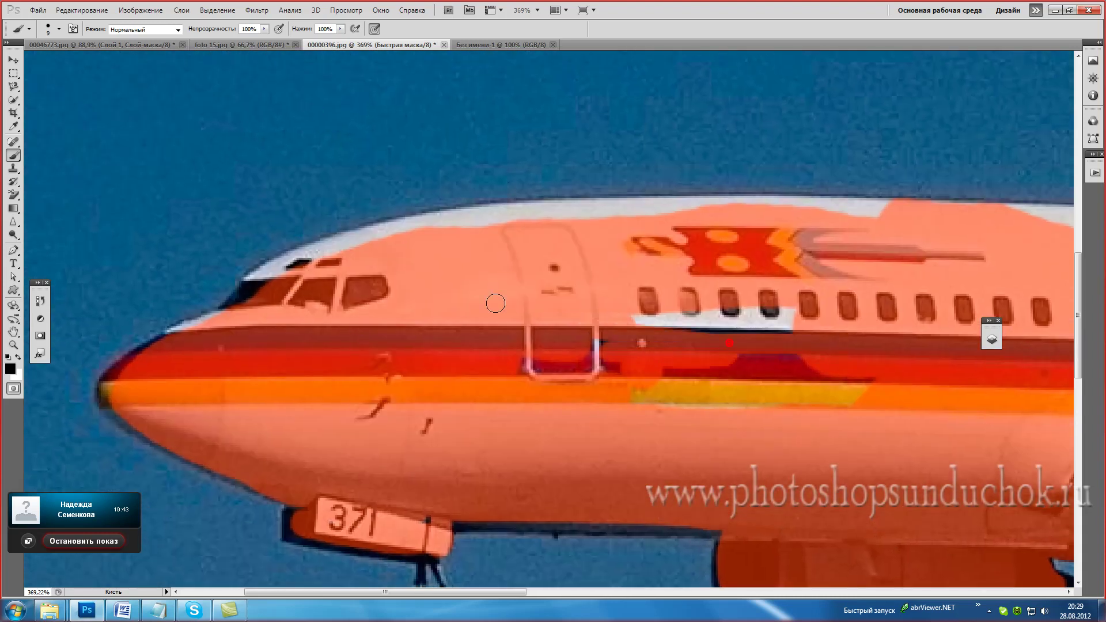
mouse_move(794, 321)
left_mouse_down()
mouse_move(636, 323)
mouse_move(806, 342)
left_mouse_up()
key("bracketright")
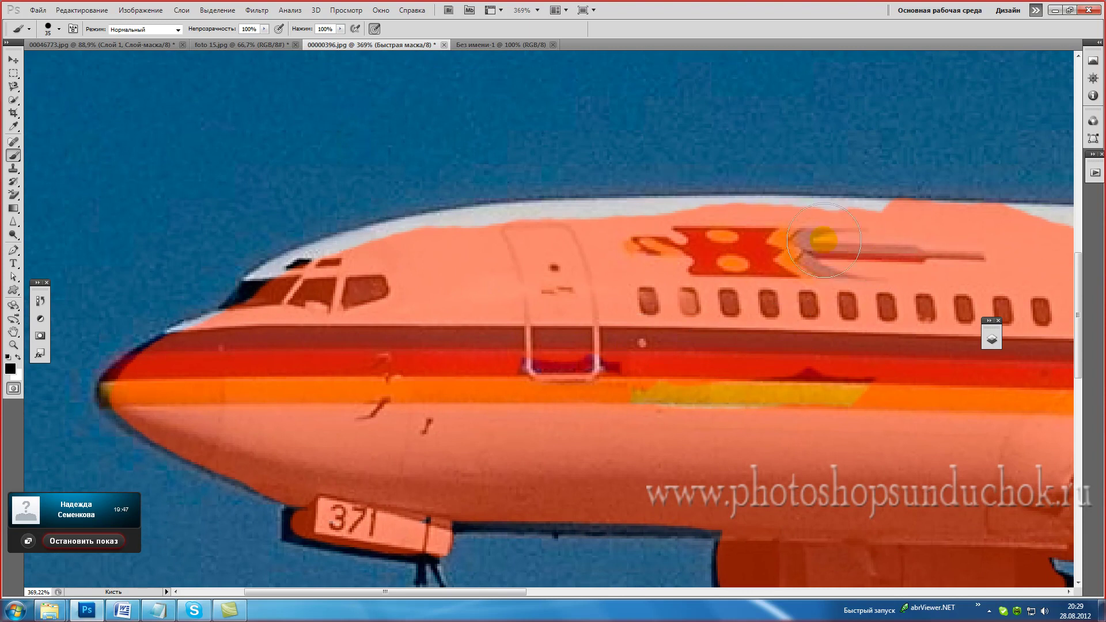
left_click_drag(631, 242, 387, 242)
- With a 20 px brush, mask the marks above the cockpit windows and touch up the fuselage top
right_click(452, 309)
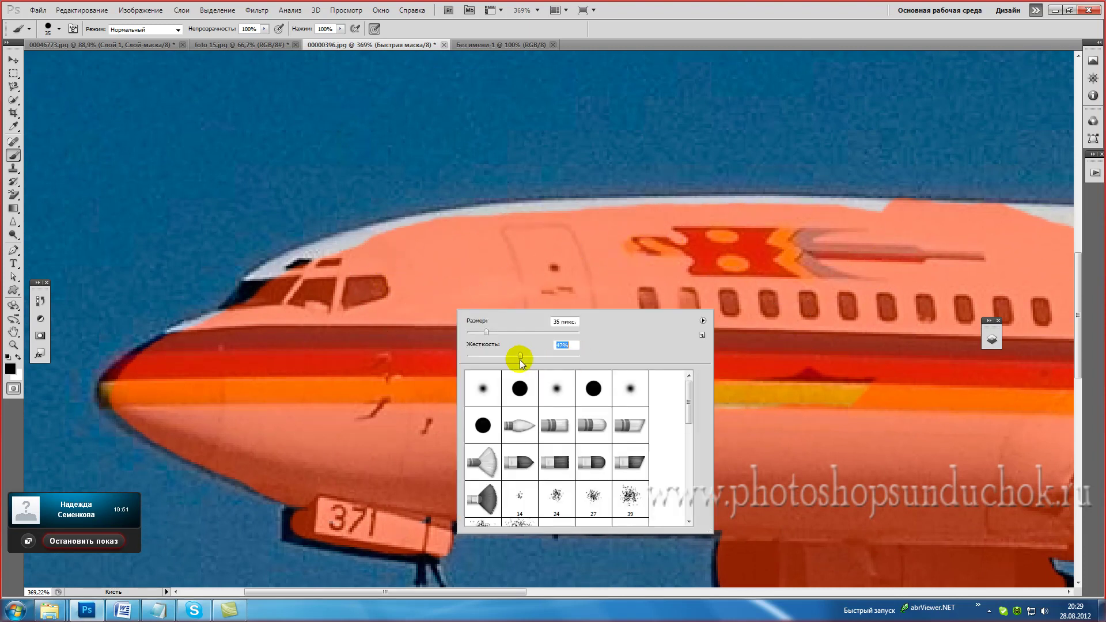
left_click(757, 248)
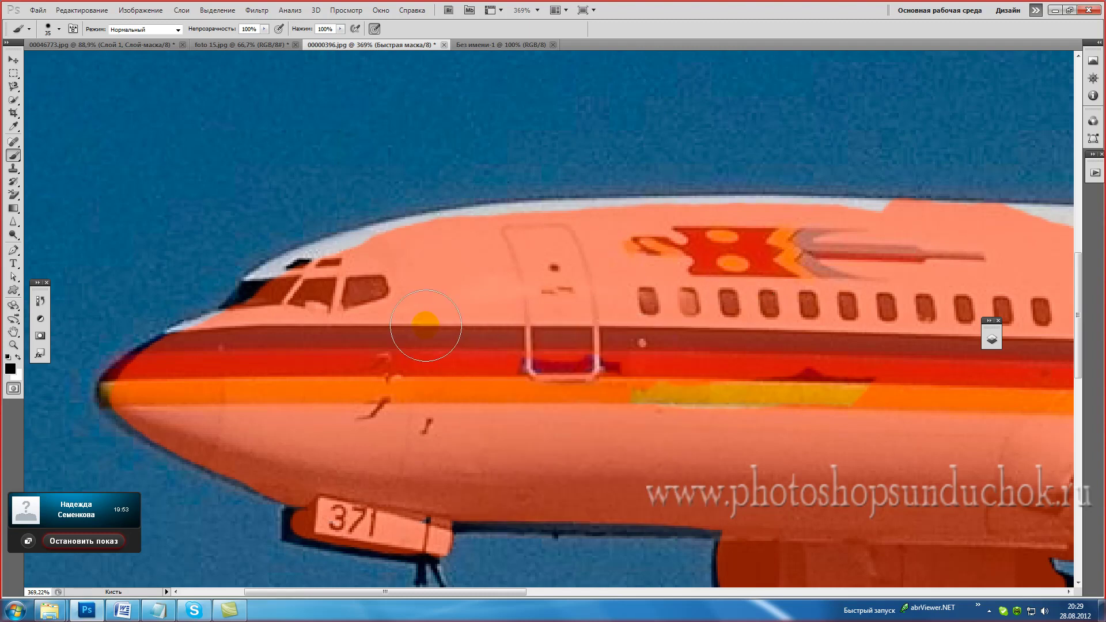
key("bracketleft")
key("bracketleft")
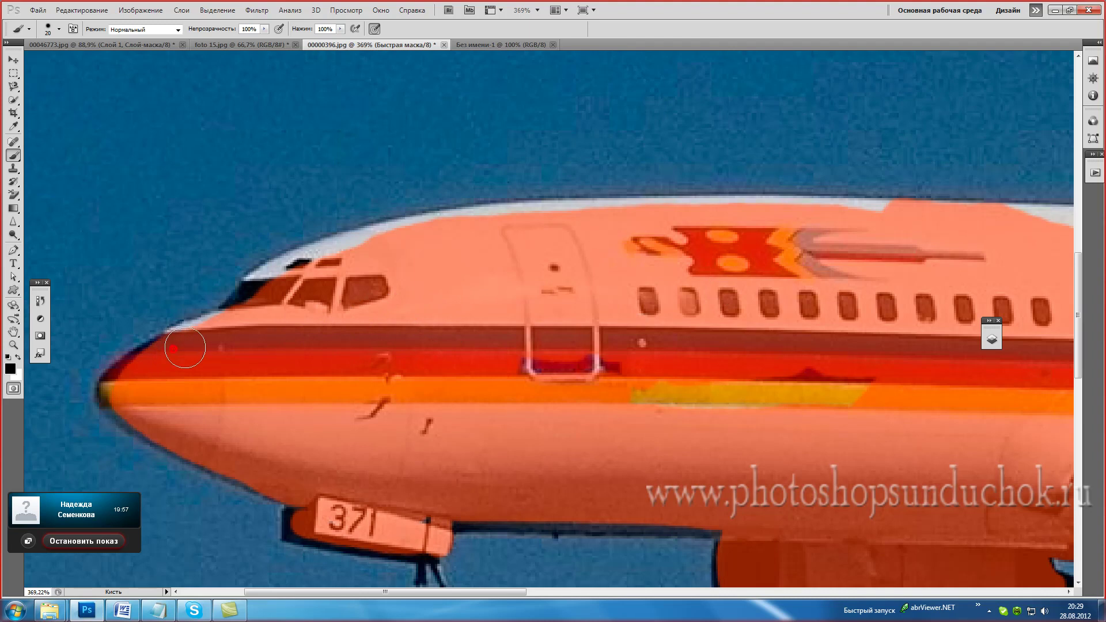
left_click(255, 306)
mouse_move(278, 283)
left_mouse_down()
mouse_move(570, 249)
mouse_move(586, 227)
mouse_move(436, 231)
left_mouse_up()
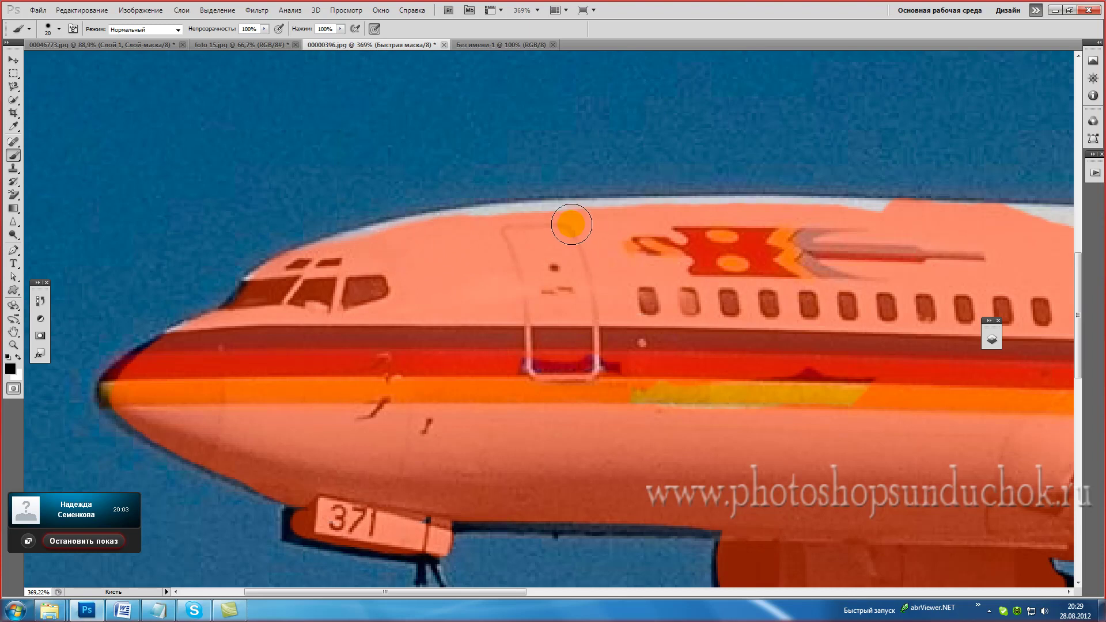
left_click_drag(583, 225, 923, 225)
left_click(625, 220)
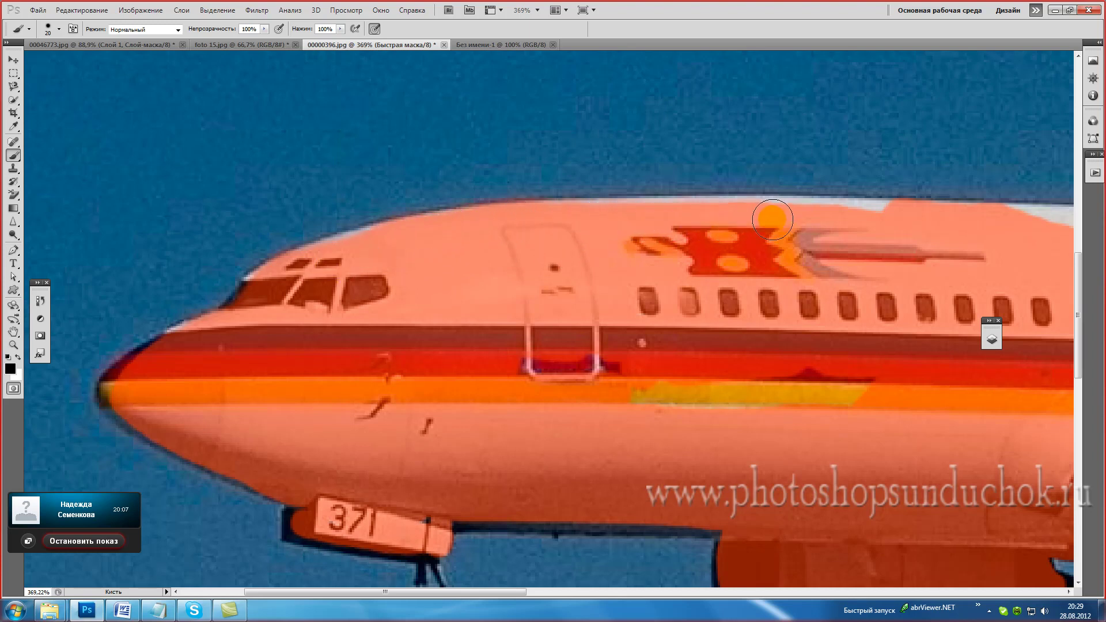
- Mask the grey and pale strips along the fuselage top toward the tail with a 25 px brush
left_click_drag(942, 270, 620, 288)
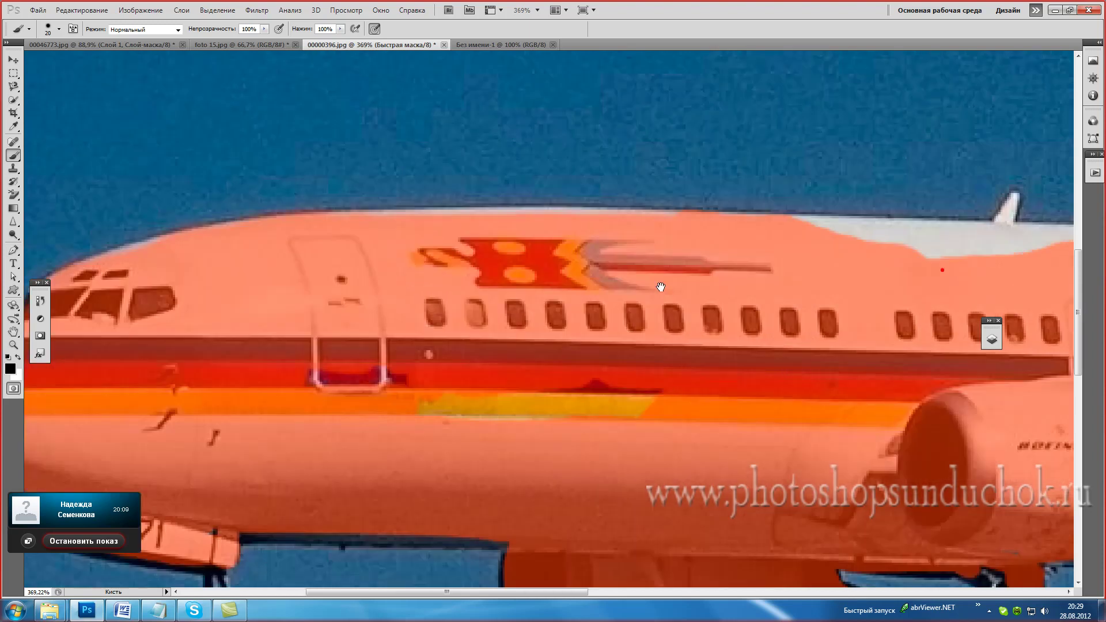
left_click_drag(637, 247, 1065, 259)
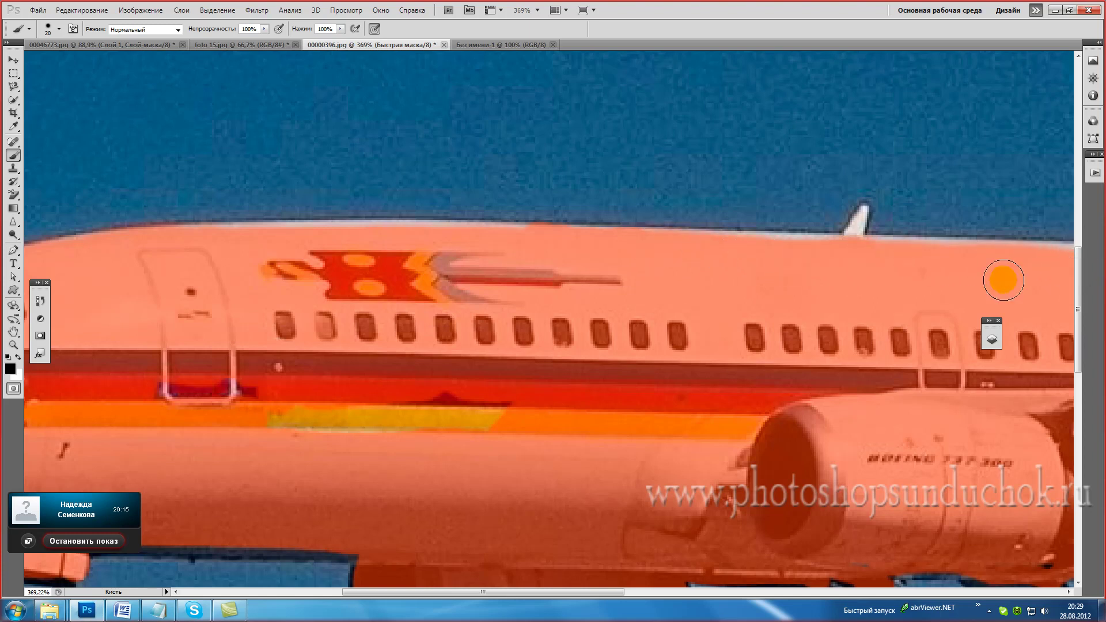
key("bracketleft")
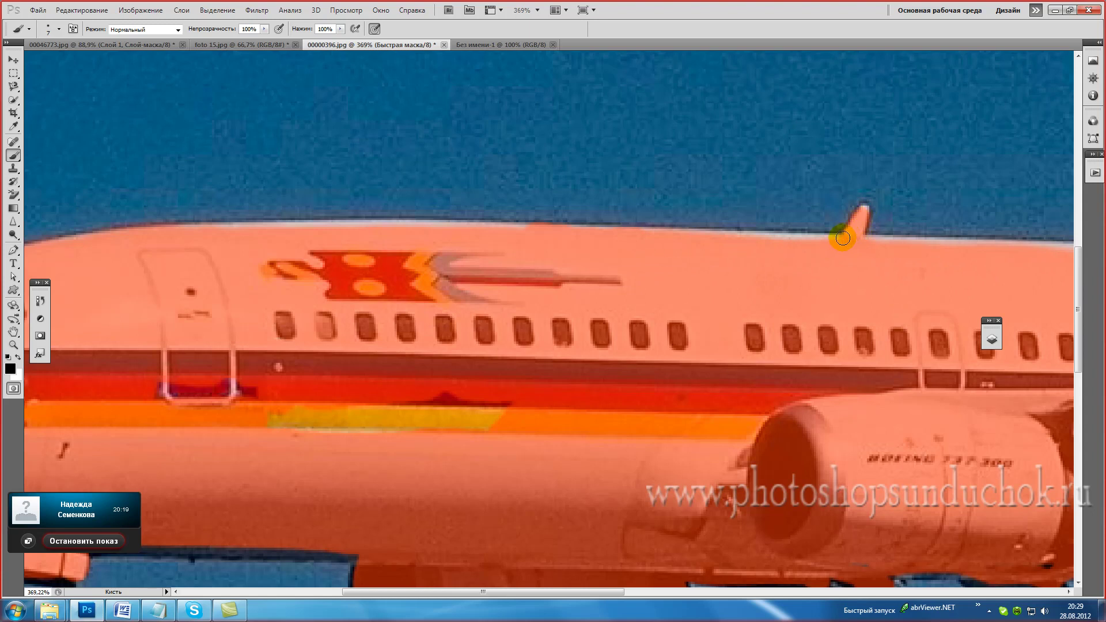
left_click_drag(593, 346, 512, 347)
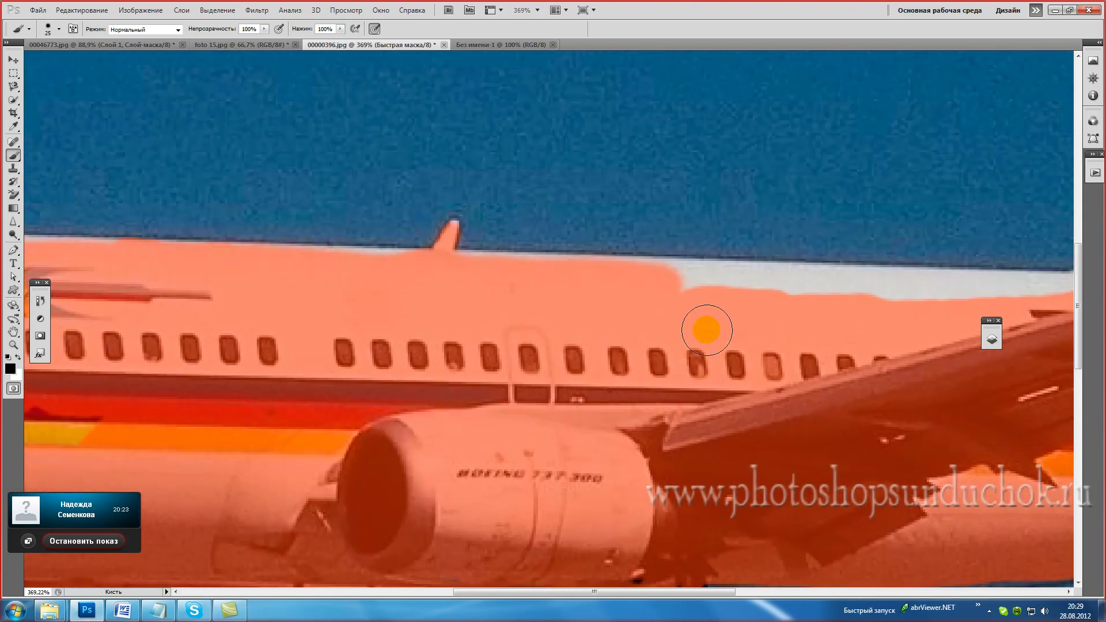
key("bracketright")
key("bracketright")
key("bracketright")
left_click_drag(647, 288, 1048, 299)
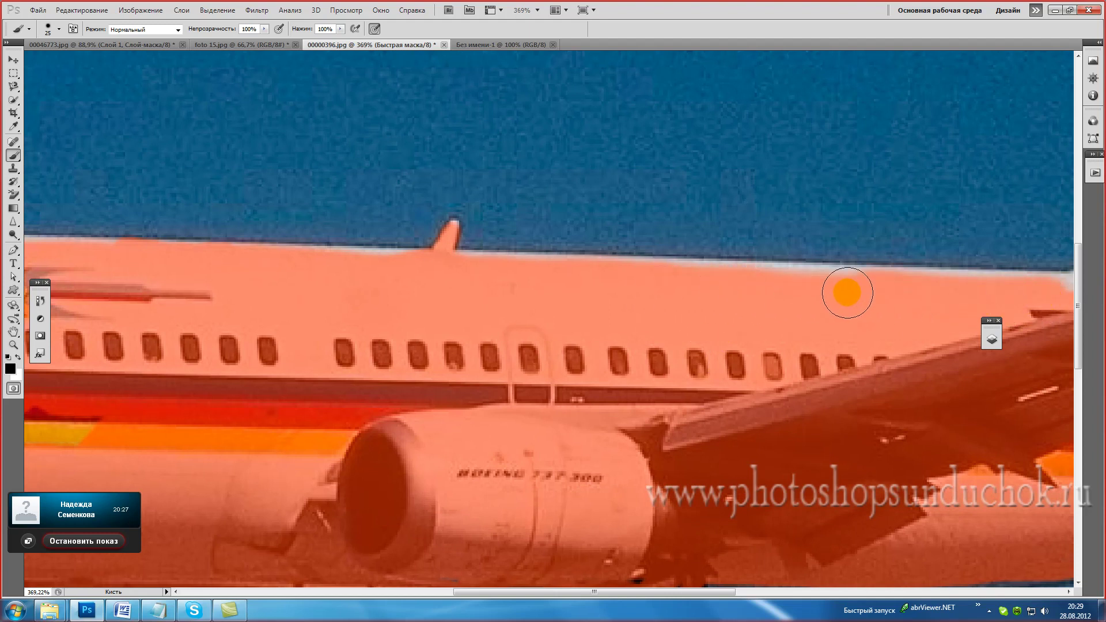
left_click_drag(875, 359, 469, 340)
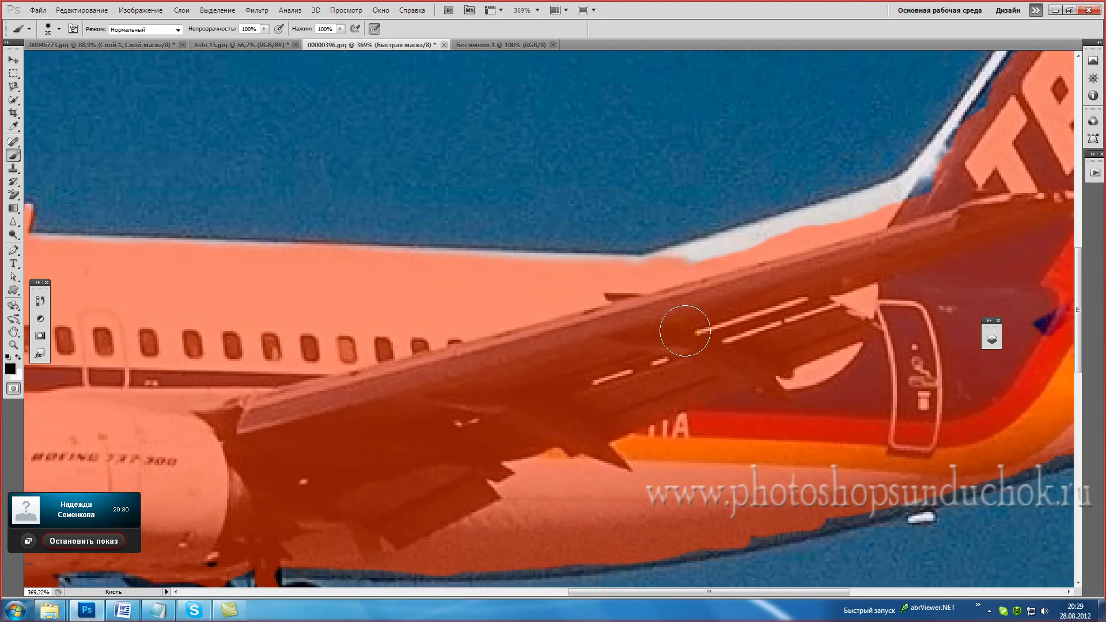
mouse_move(921, 197)
left_mouse_down()
mouse_move(582, 282)
mouse_move(576, 435)
mouse_move(601, 397)
mouse_move(712, 311)
mouse_move(584, 461)
left_mouse_up()
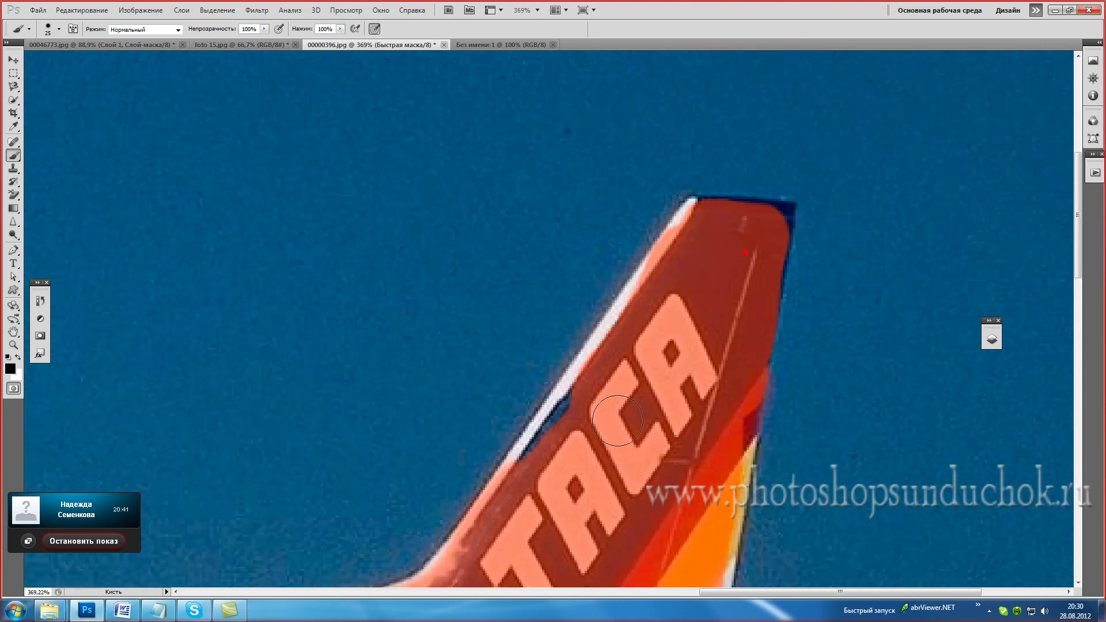
- Mask the tail's leading-edge notch, the stabilizer out to its tip, and rear fuselage gaps
mouse_move(520, 480)
left_mouse_down()
mouse_move(628, 336)
mouse_move(727, 248)
mouse_move(701, 213)
mouse_move(782, 211)
mouse_move(743, 444)
mouse_move(749, 187)
mouse_move(734, 397)
left_mouse_up()
key("bracketleft")
key("bracketleft")
key("bracketleft")
mouse_move(785, 432)
left_mouse_down()
mouse_move(782, 457)
mouse_move(847, 412)
mouse_move(916, 389)
mouse_move(912, 378)
left_mouse_up()
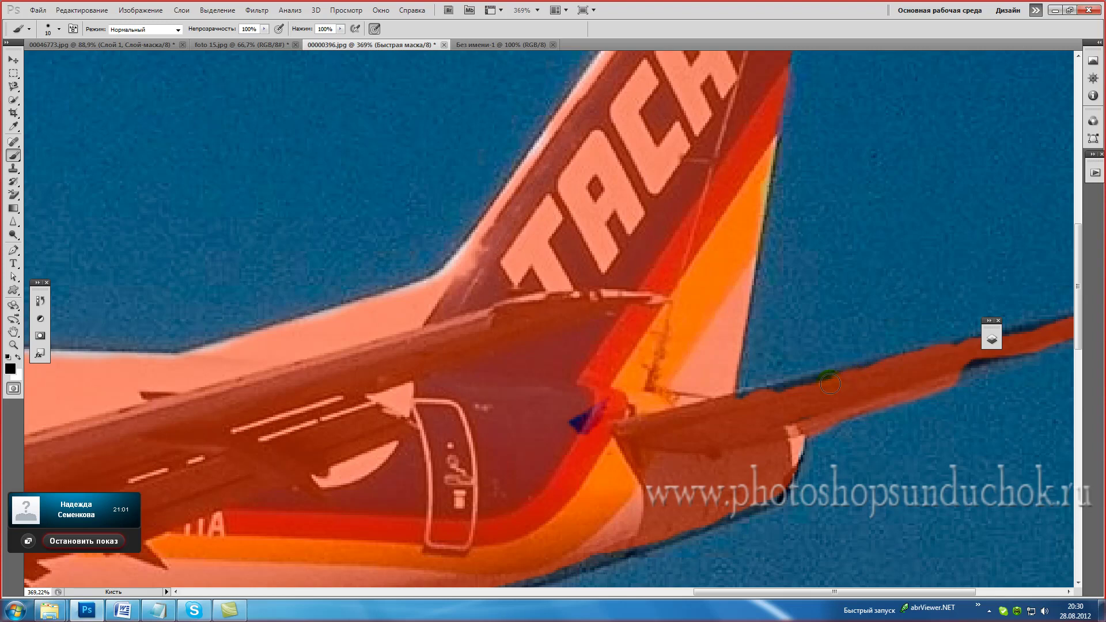
left_click_drag(830, 384, 735, 410)
left_click_drag(621, 416, 598, 409)
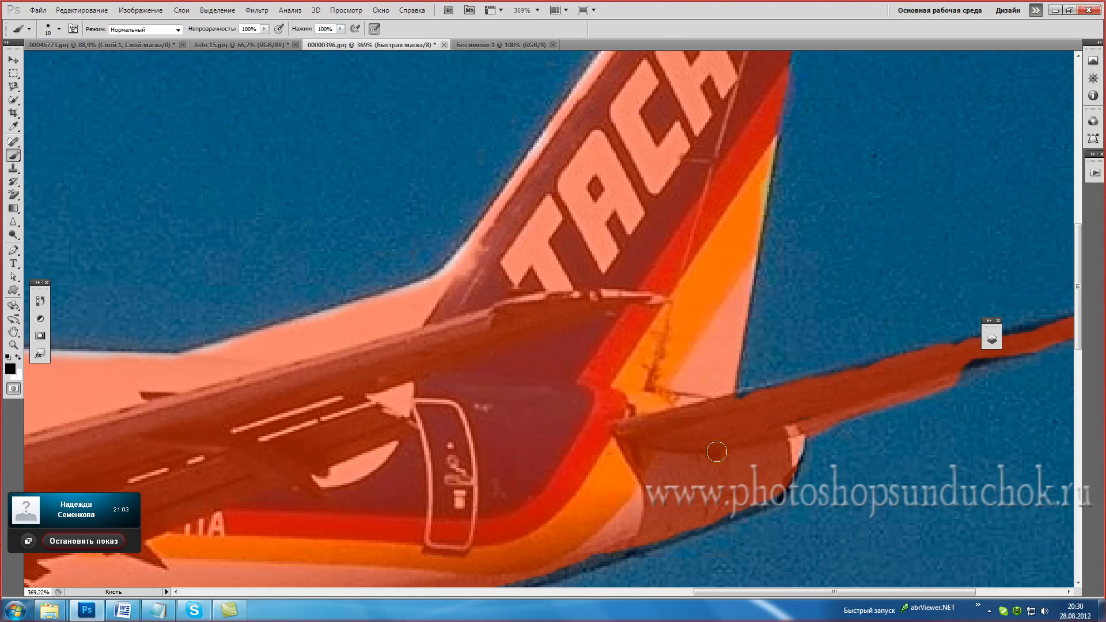
left_click_drag(822, 415, 533, 453)
left_click_drag(650, 407, 712, 379)
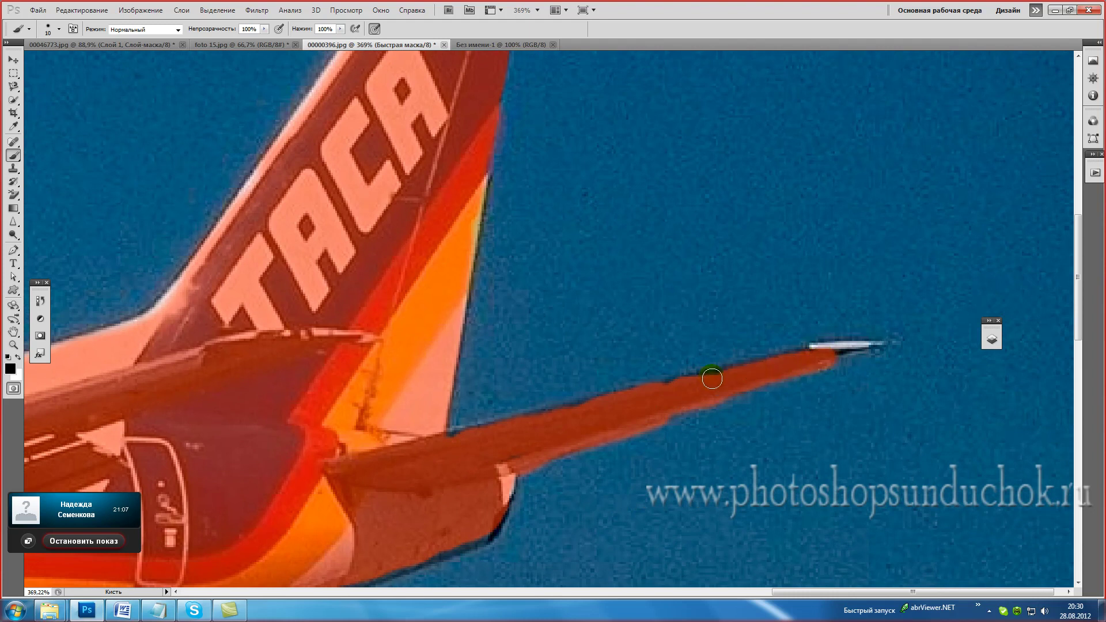
mouse_move(476, 415)
left_mouse_down()
mouse_move(789, 377)
mouse_move(668, 461)
left_mouse_up()
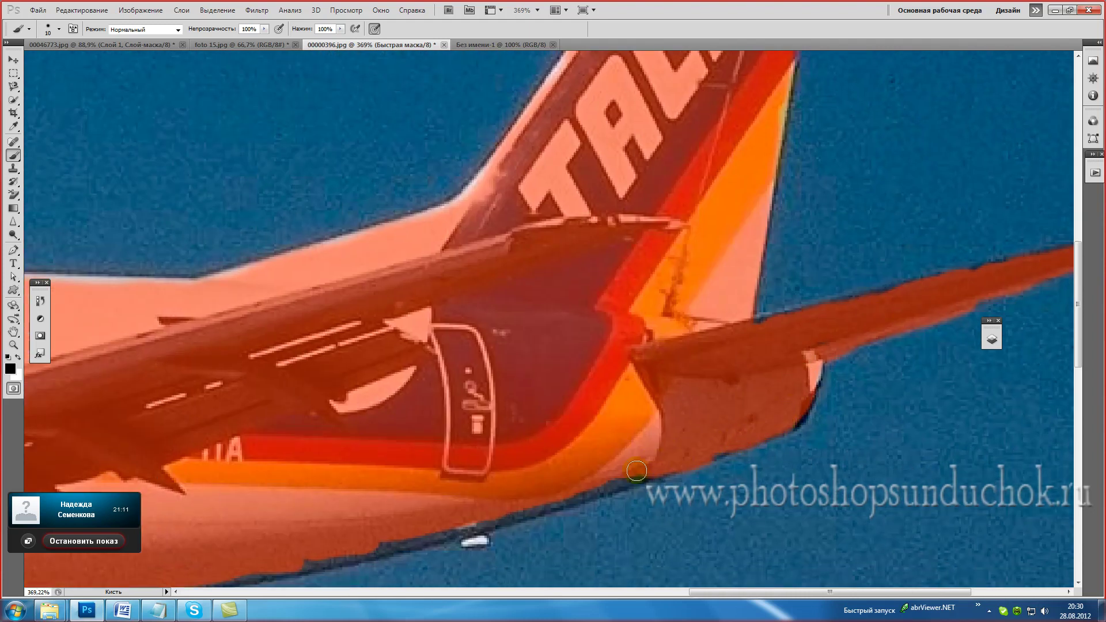
mouse_move(516, 445)
left_mouse_down()
mouse_move(617, 244)
mouse_move(654, 229)
left_mouse_up()
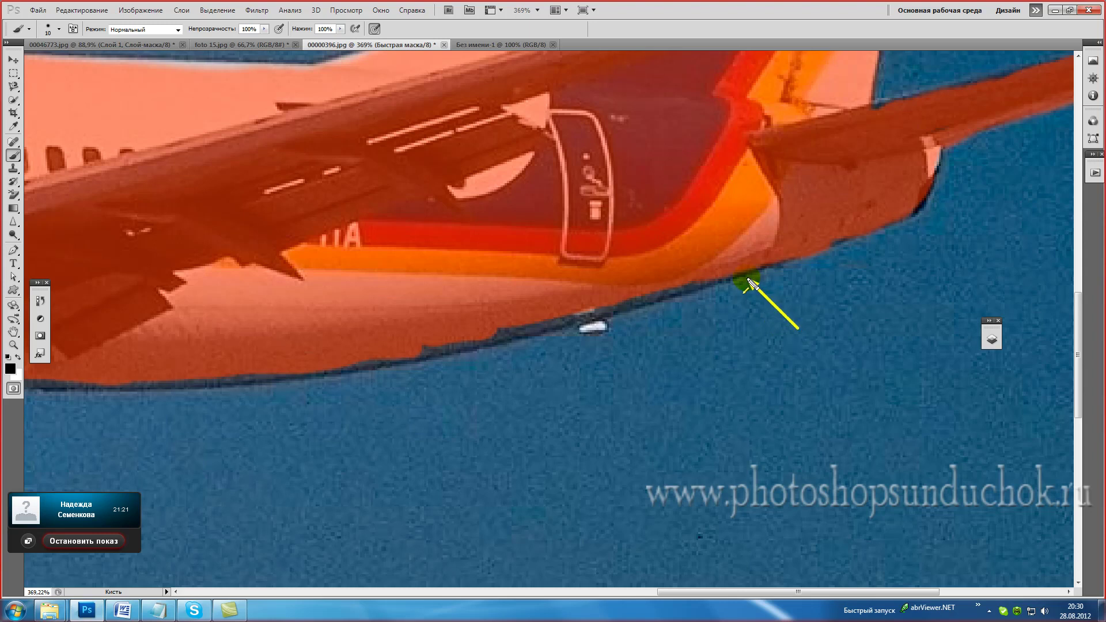
- Mask the dark strip along the lower fuselage edge, from the tail to the landing gear, in straight lines
mouse_move(749, 283)
left_mouse_down()
mouse_move(510, 348)
mouse_move(713, 299)
left_mouse_up()
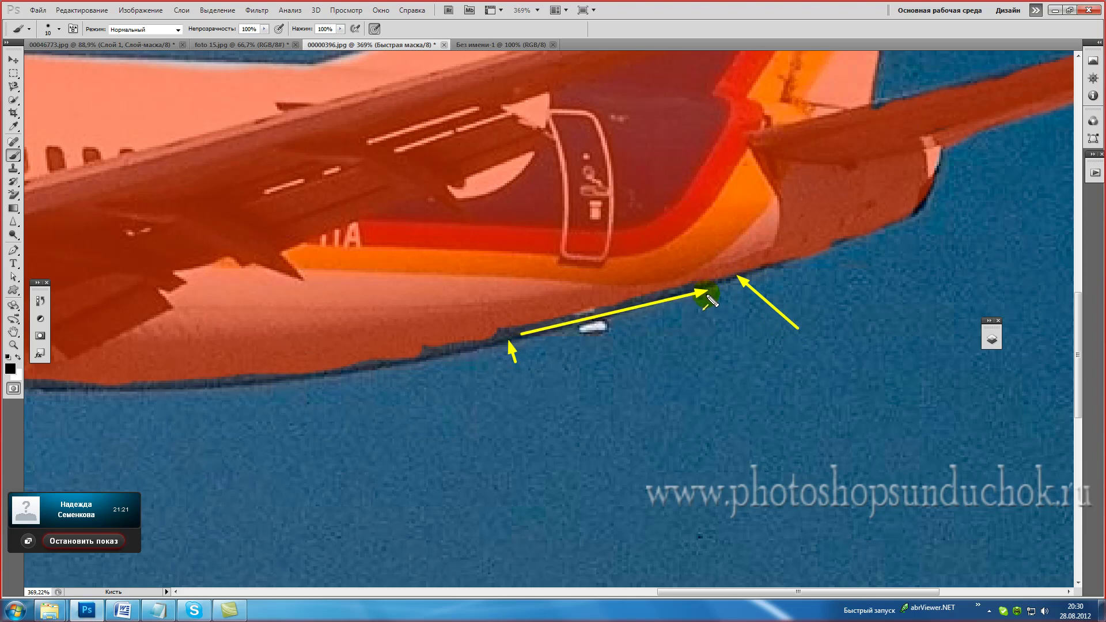
left_click(709, 292, "shift")
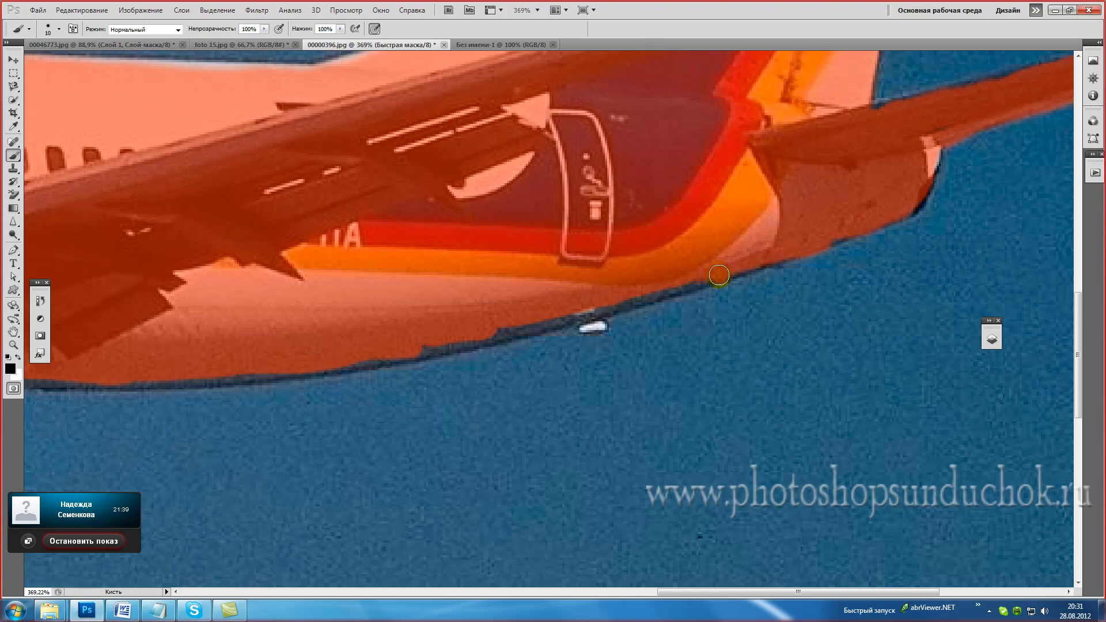
key("shift")
left_click(479, 340, "shift")
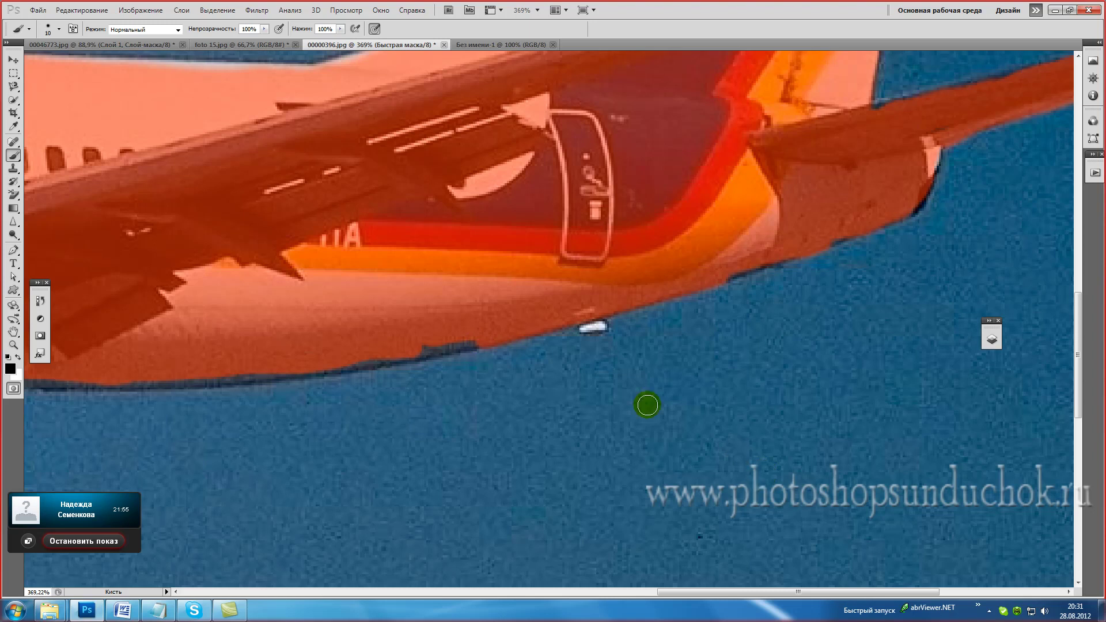
mouse_move(487, 337)
left_mouse_down()
mouse_move(341, 366)
mouse_move(395, 353)
mouse_move(193, 378)
mouse_move(44, 379)
left_mouse_up()
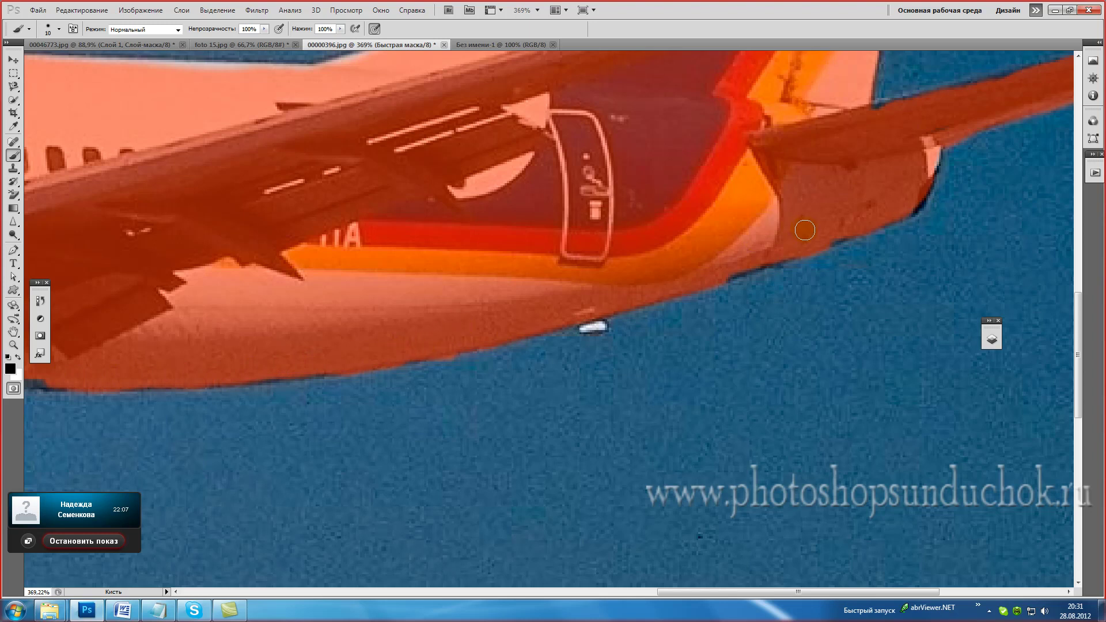
left_click_drag(777, 253, 721, 279)
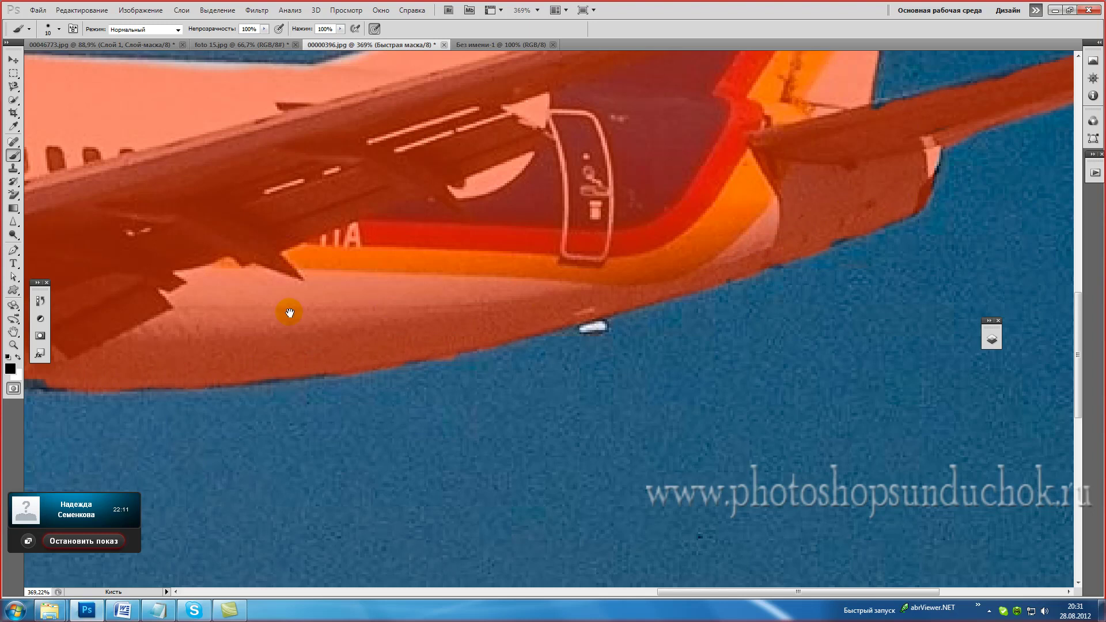
left_click_drag(288, 313, 660, 272)
mouse_move(537, 309)
left_mouse_down()
mouse_move(408, 309)
mouse_move(379, 323)
mouse_move(434, 354)
mouse_move(410, 394)
mouse_move(363, 396)
left_mouse_up()
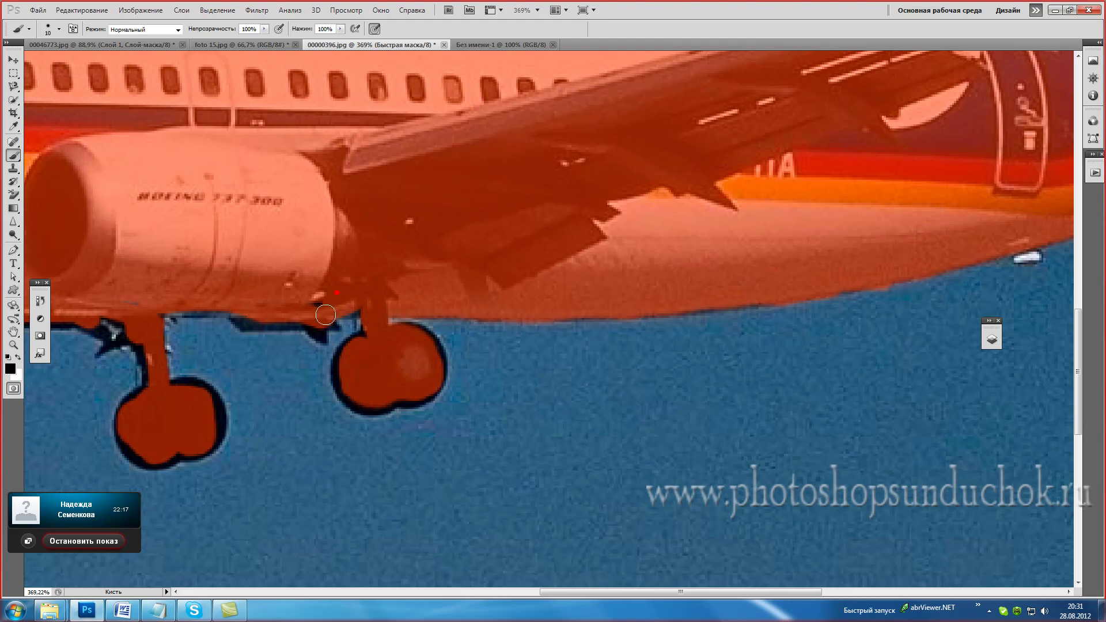
- Mask the fuselage edge around the front and rear wheels and the engine pod
left_click_drag(296, 316, 208, 318)
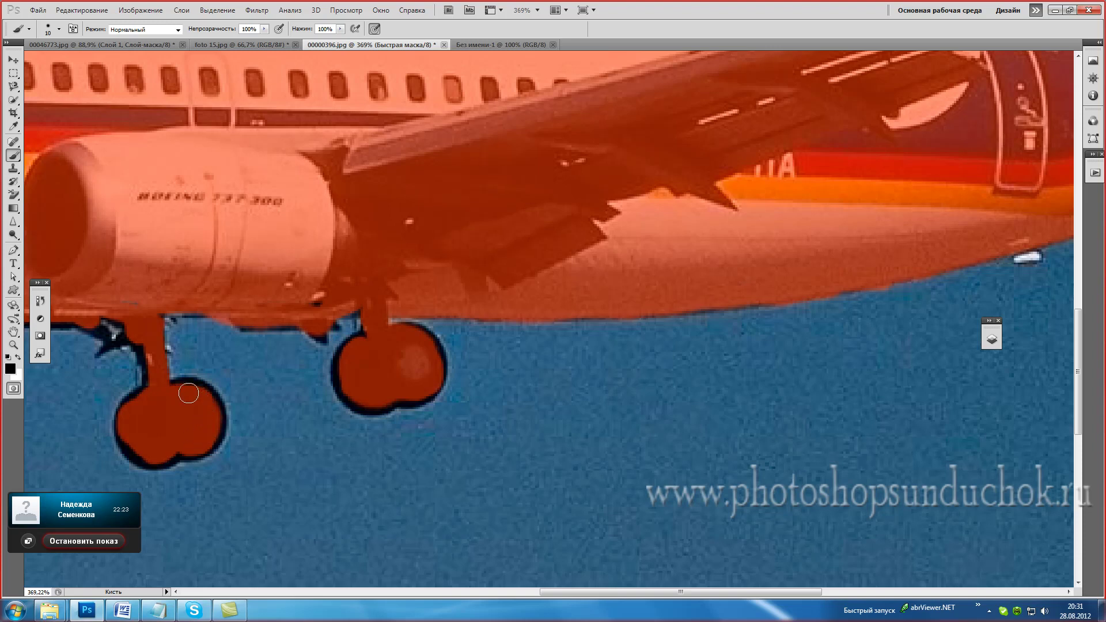
mouse_move(137, 398)
left_mouse_down()
mouse_move(128, 424)
mouse_move(147, 449)
mouse_move(193, 440)
mouse_move(141, 341)
mouse_move(472, 301)
left_mouse_up()
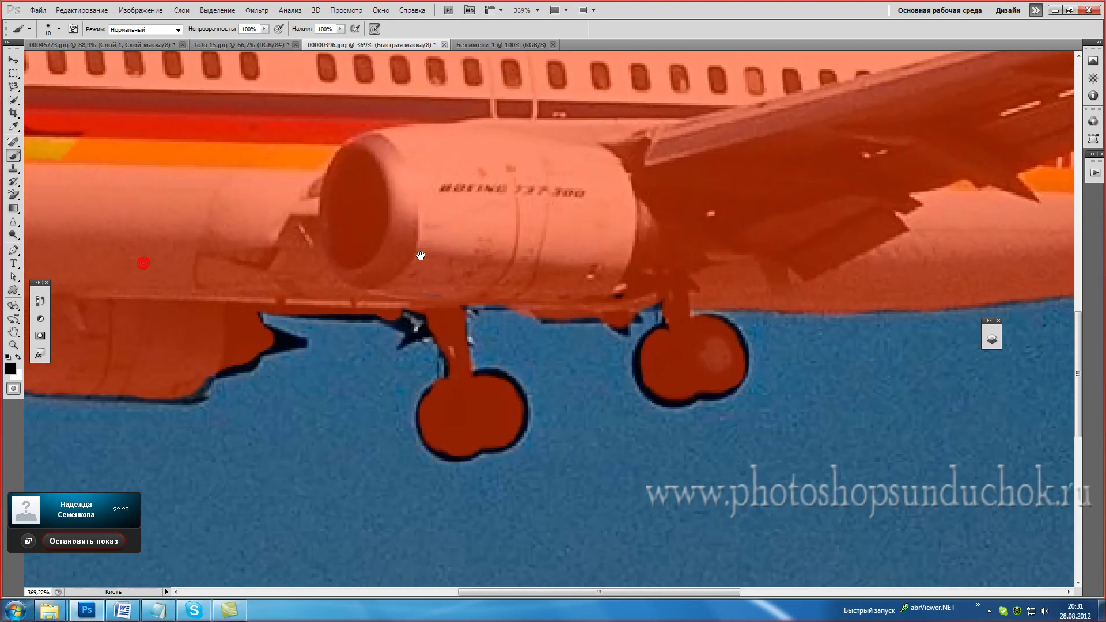
mouse_move(252, 318)
left_mouse_down()
mouse_move(282, 335)
mouse_move(207, 387)
mouse_move(136, 384)
left_mouse_up()
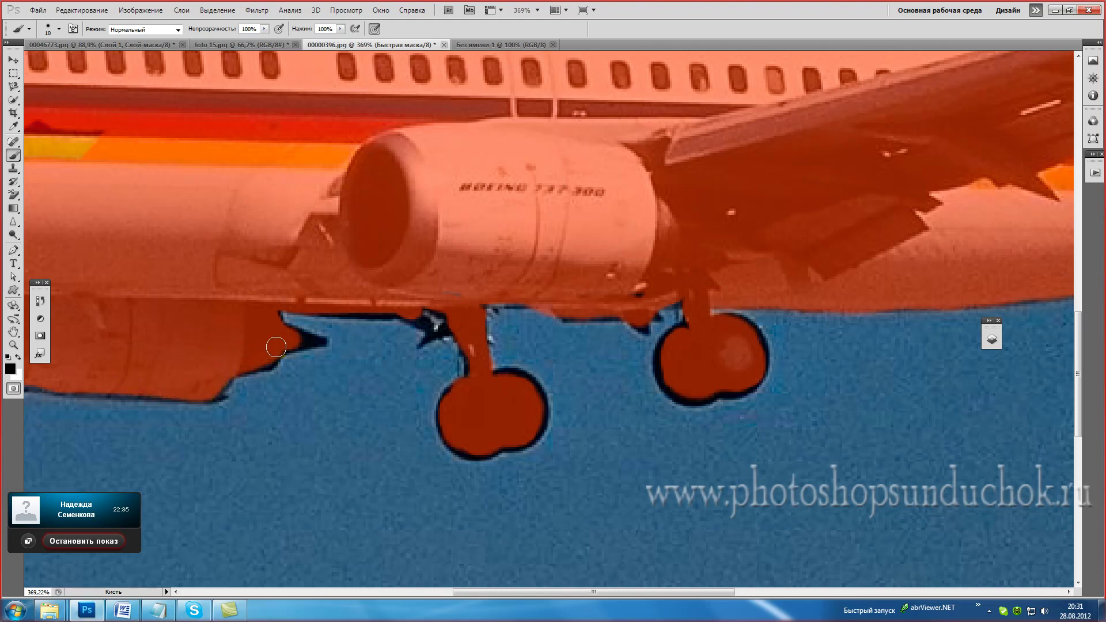
mouse_move(302, 339)
left_mouse_down()
mouse_move(283, 311)
mouse_move(396, 309)
mouse_move(461, 329)
mouse_move(436, 334)
mouse_move(455, 327)
left_mouse_up()
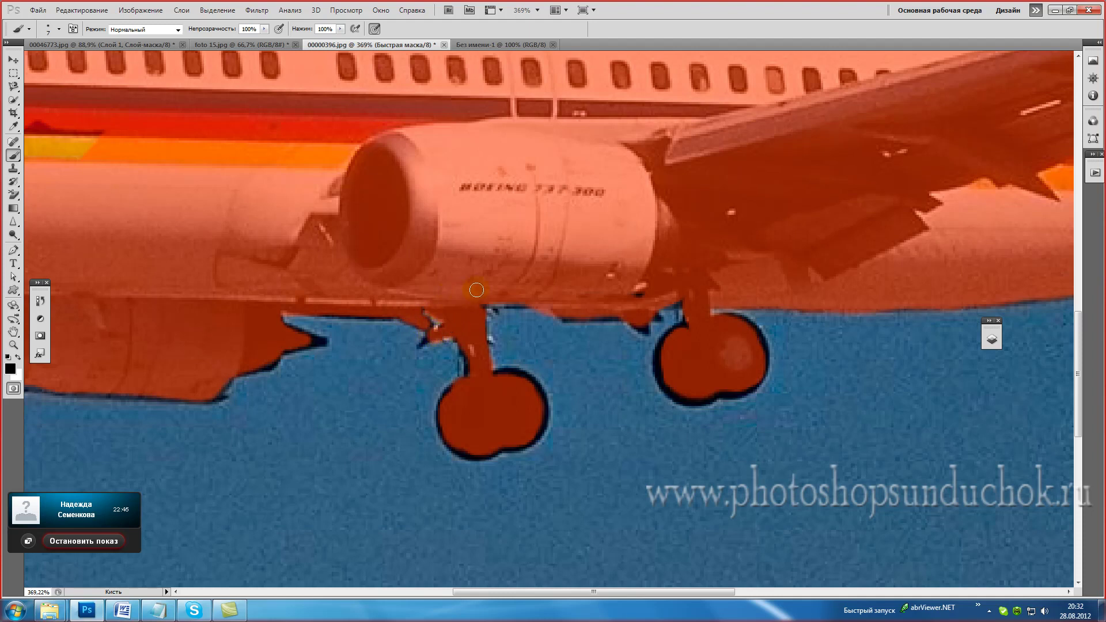
mouse_move(497, 378)
left_mouse_down()
mouse_move(534, 428)
mouse_move(473, 449)
left_mouse_up()
left_click_drag(652, 375, 662, 374)
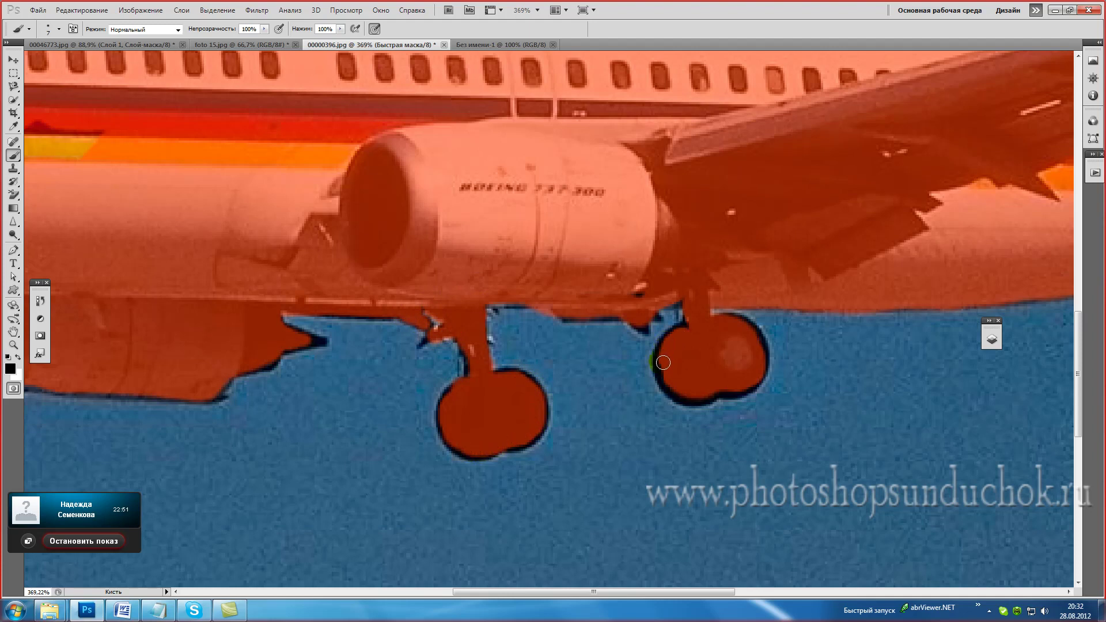
mouse_move(671, 316)
left_mouse_down()
mouse_move(645, 320)
mouse_move(596, 287)
left_mouse_up()
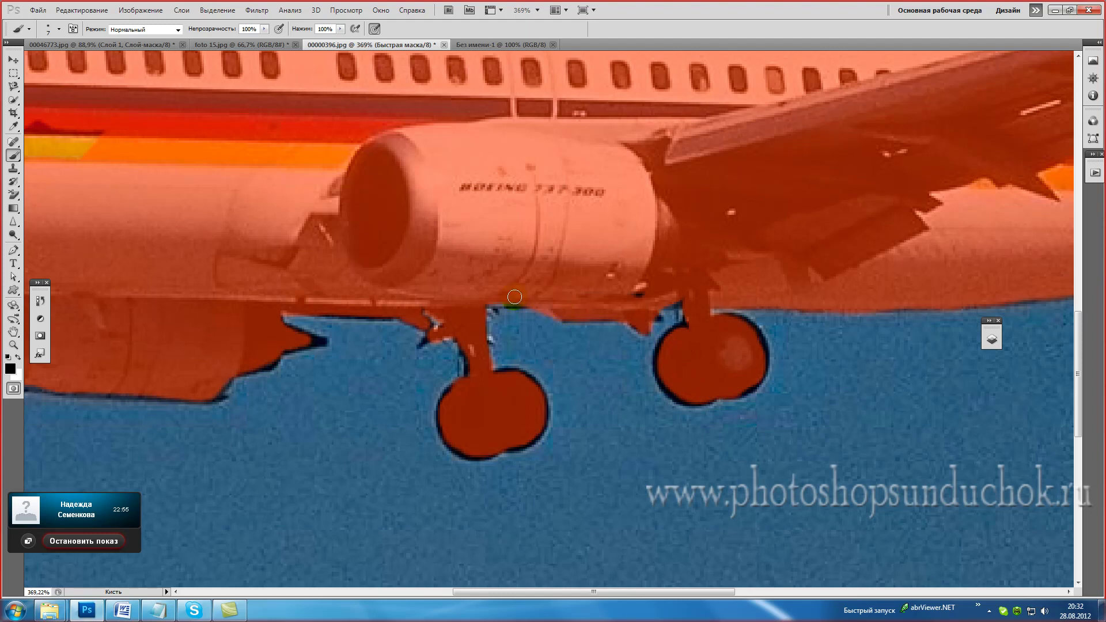
left_click_drag(191, 290, 522, 289)
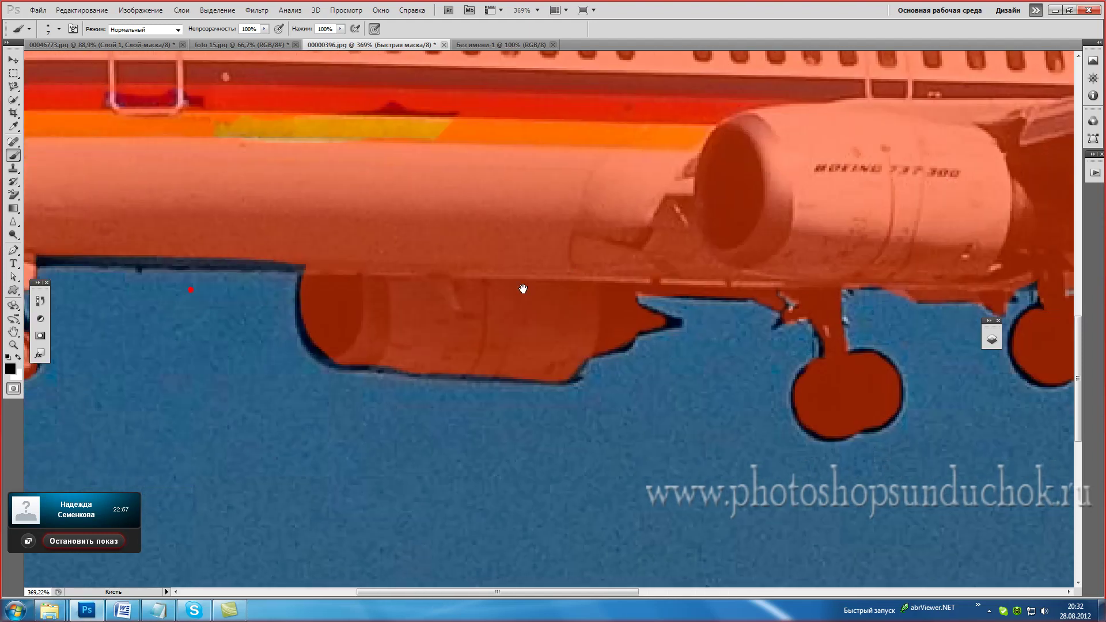
mouse_move(313, 292)
left_mouse_down()
mouse_move(277, 298)
mouse_move(506, 298)
left_mouse_up()
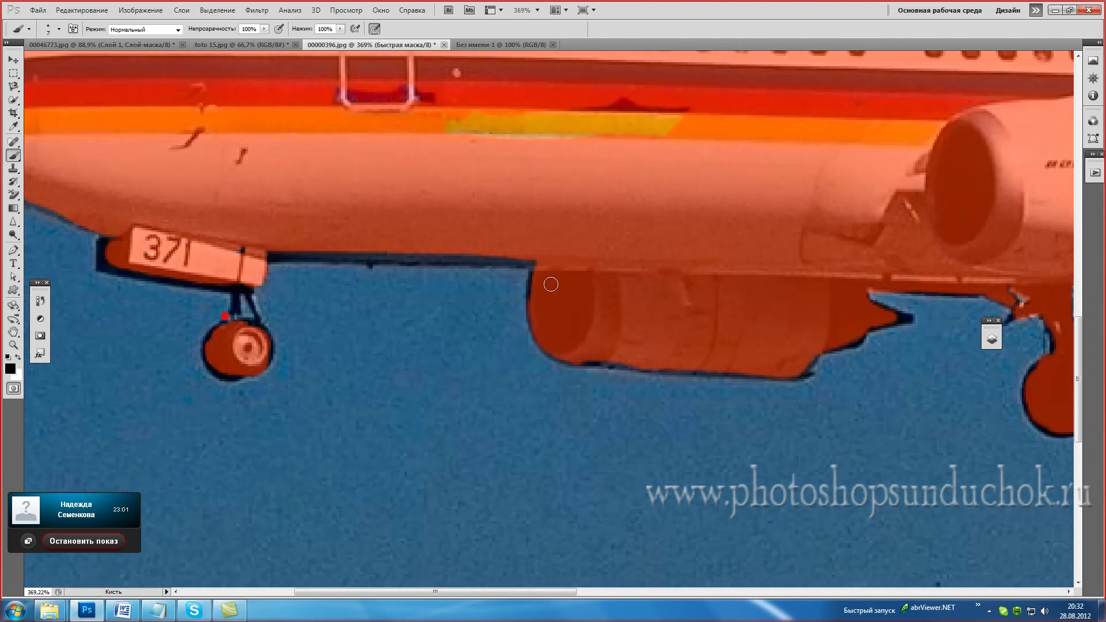
- Mask the nose gear struts and dark spots by the 371 plate using brush sizes 15 and 8
left_click_drag(551, 265, 529, 251)
mouse_move(527, 251)
left_mouse_down()
mouse_move(282, 247)
mouse_move(238, 273)
mouse_move(116, 258)
mouse_move(194, 254)
left_mouse_up()
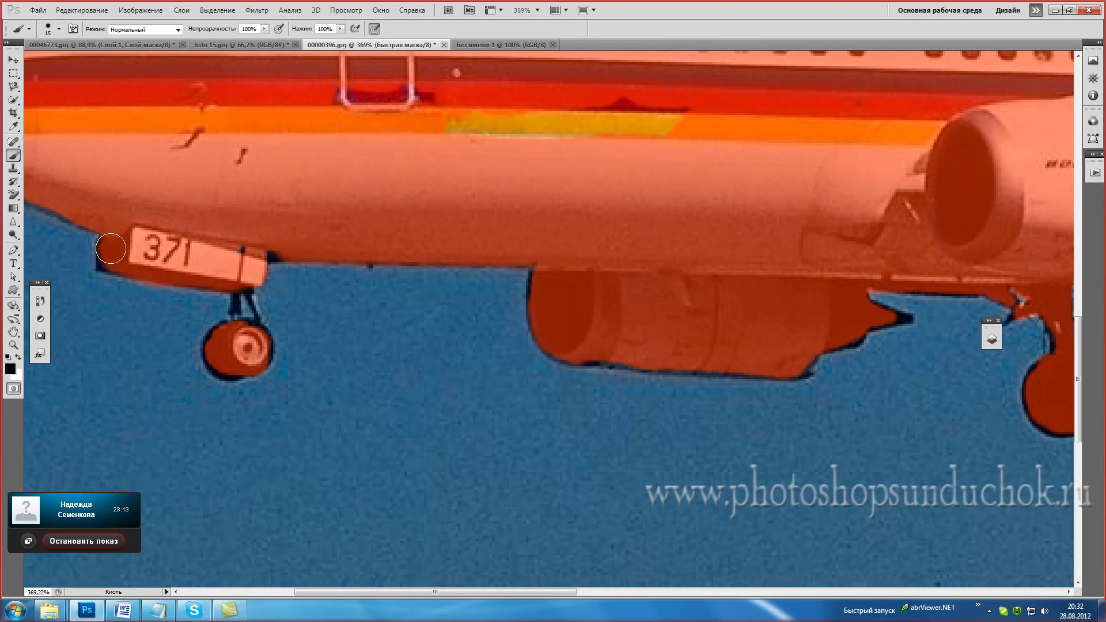
key("bracketleft")
key("bracketleft")
key("bracketleft")
mouse_move(234, 293)
left_mouse_down()
mouse_move(255, 323)
mouse_move(234, 375)
mouse_move(272, 351)
mouse_move(262, 333)
left_mouse_up()
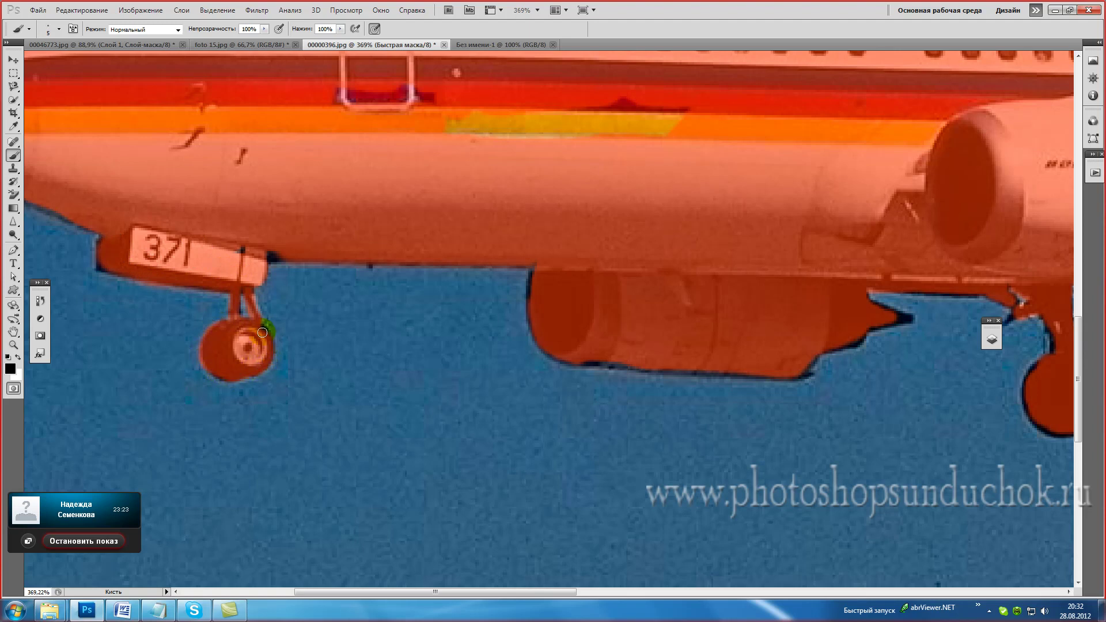
left_click(356, 259)
left_click_drag(279, 257, 239, 252)
left_click(150, 235)
- Mask the lower and upper nose outline in straight lines up to the nose tip
left_click_drag(144, 185, 397, 217)
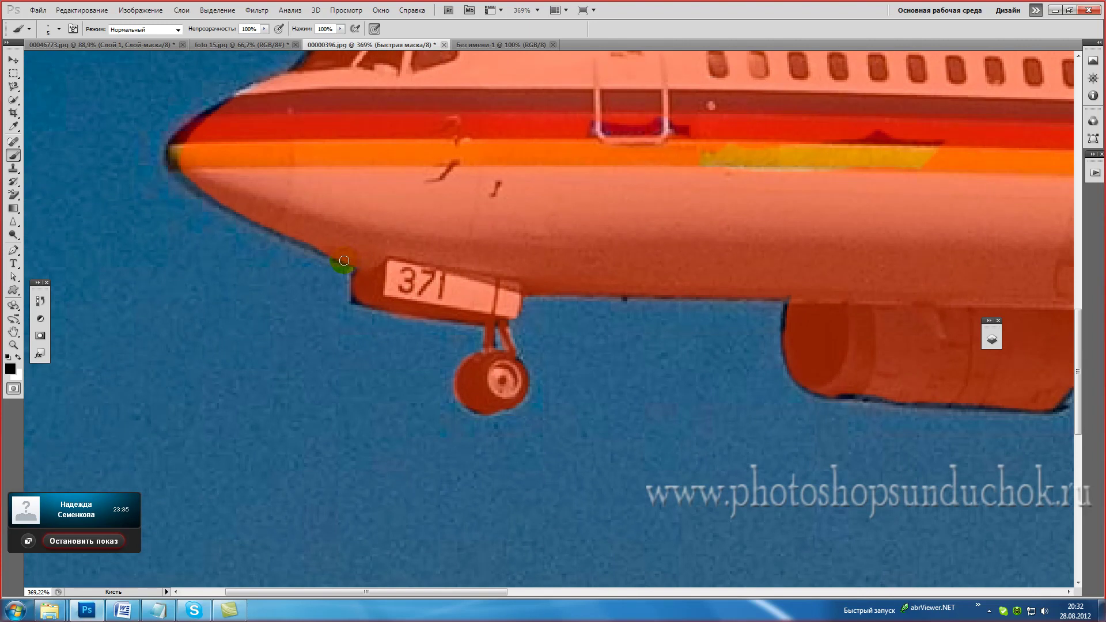
left_click(218, 202, "shift")
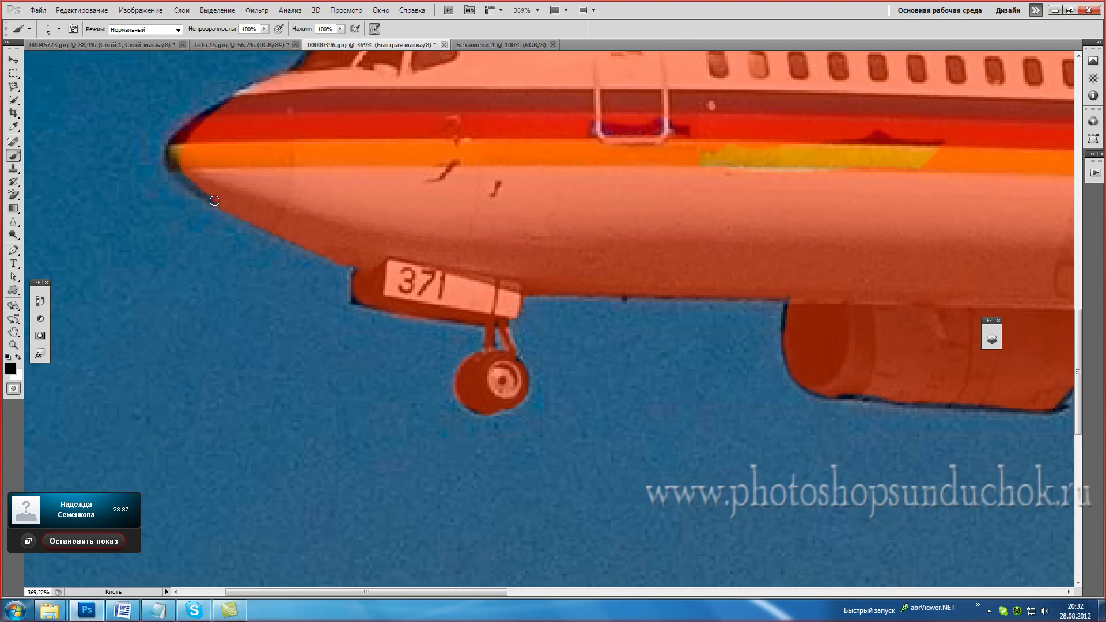
left_click(177, 165, "shift")
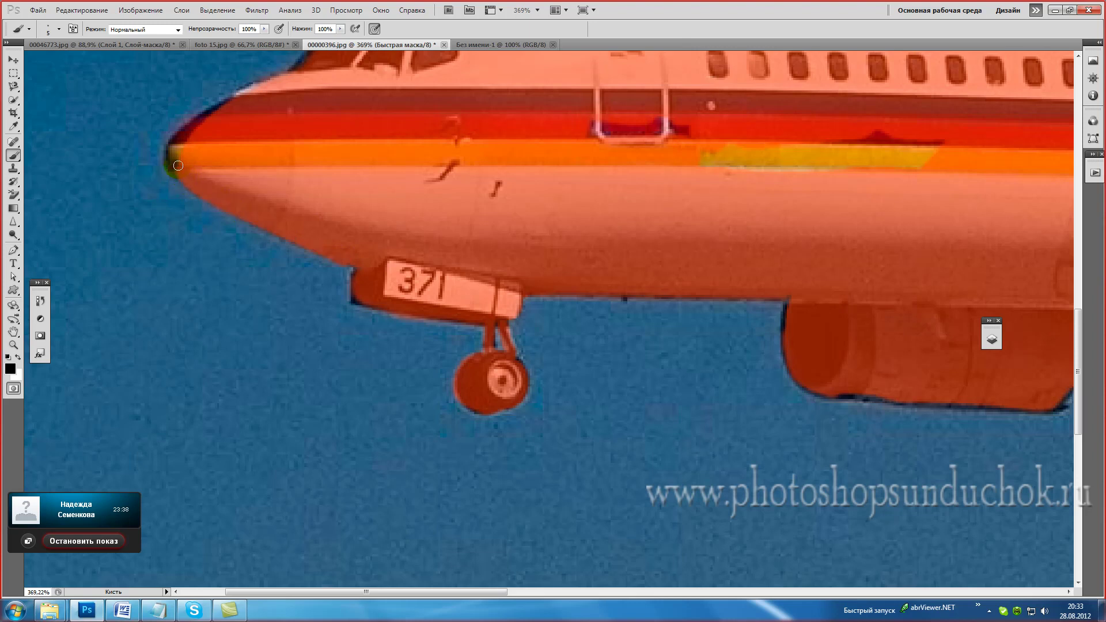
left_click(194, 121, "shift")
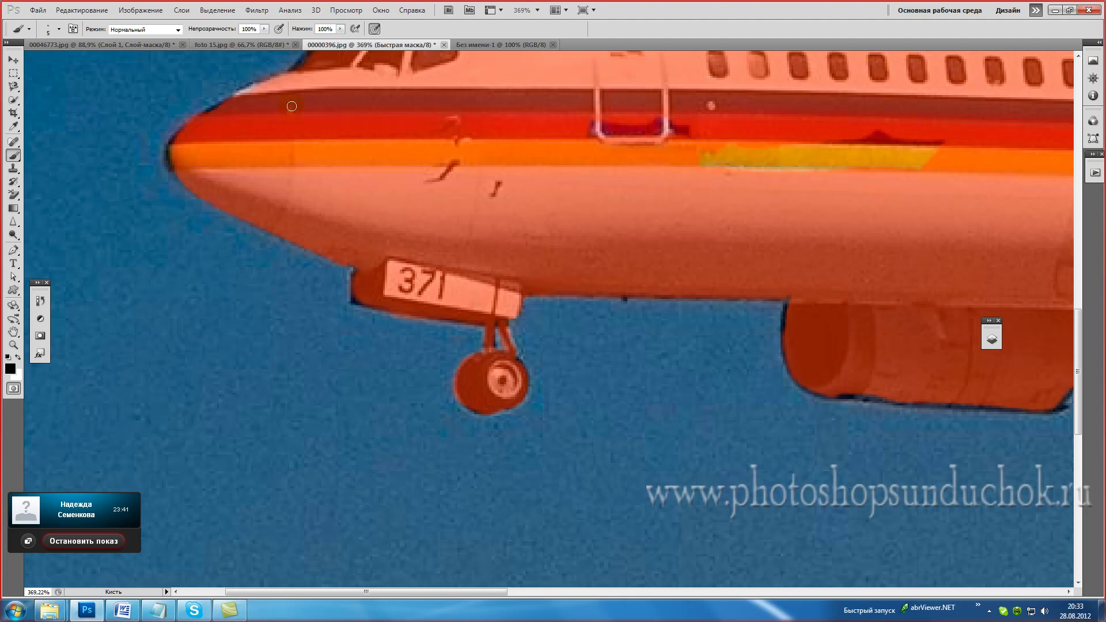
mouse_move(333, 134)
left_mouse_down()
mouse_move(257, 212)
mouse_move(145, 248)
left_mouse_up()
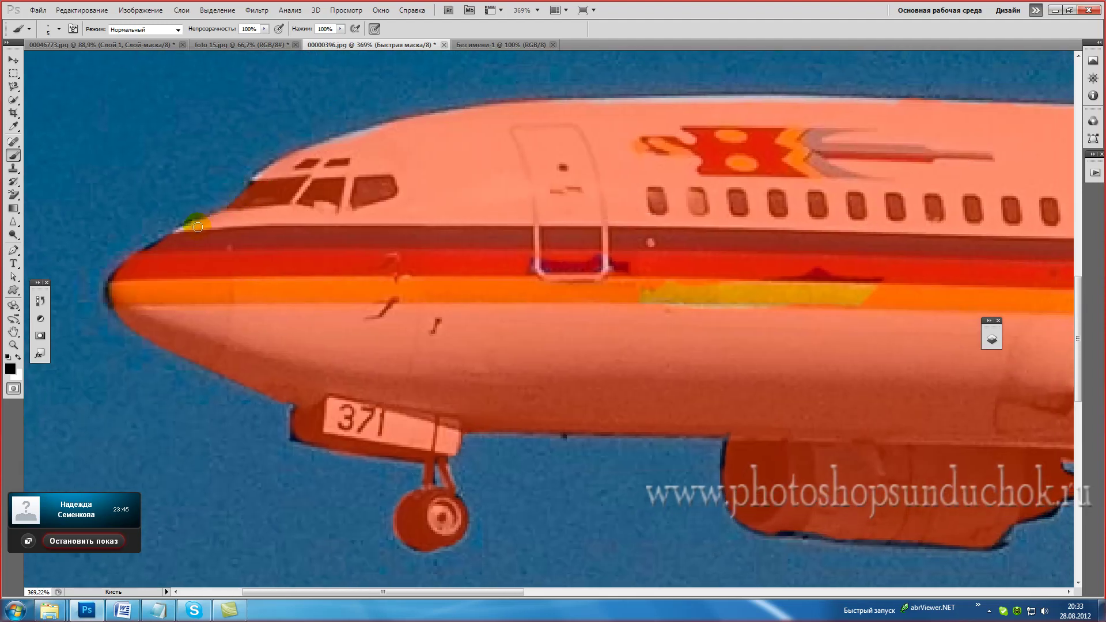
- Fit the image to the window and leave Quick Mask to select the whole airliner
key("ctrl+0")
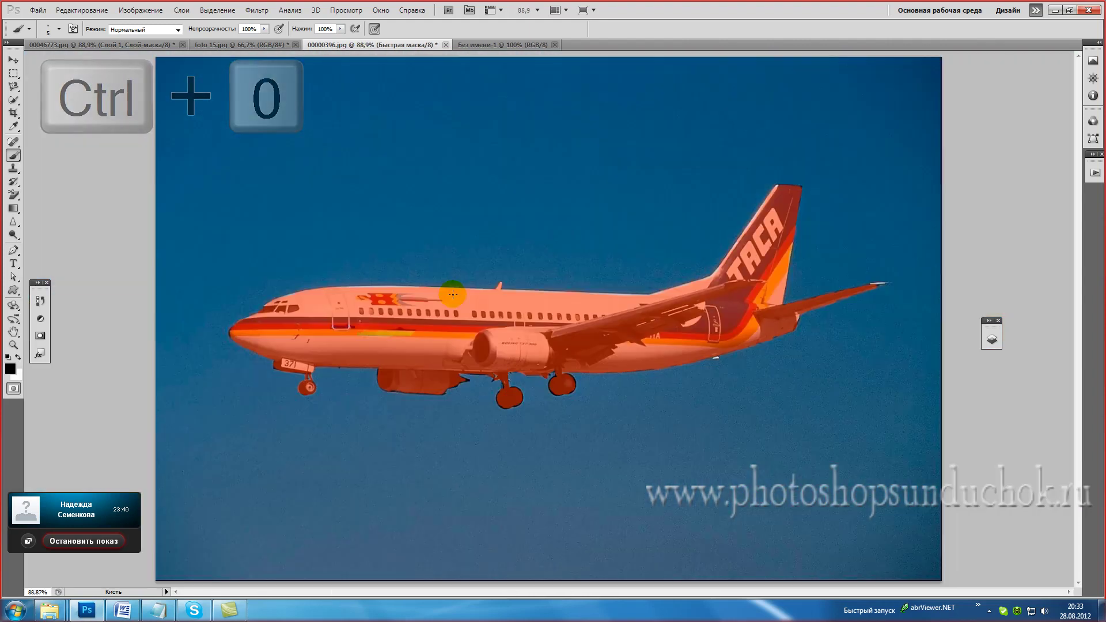
left_click(666, 397)
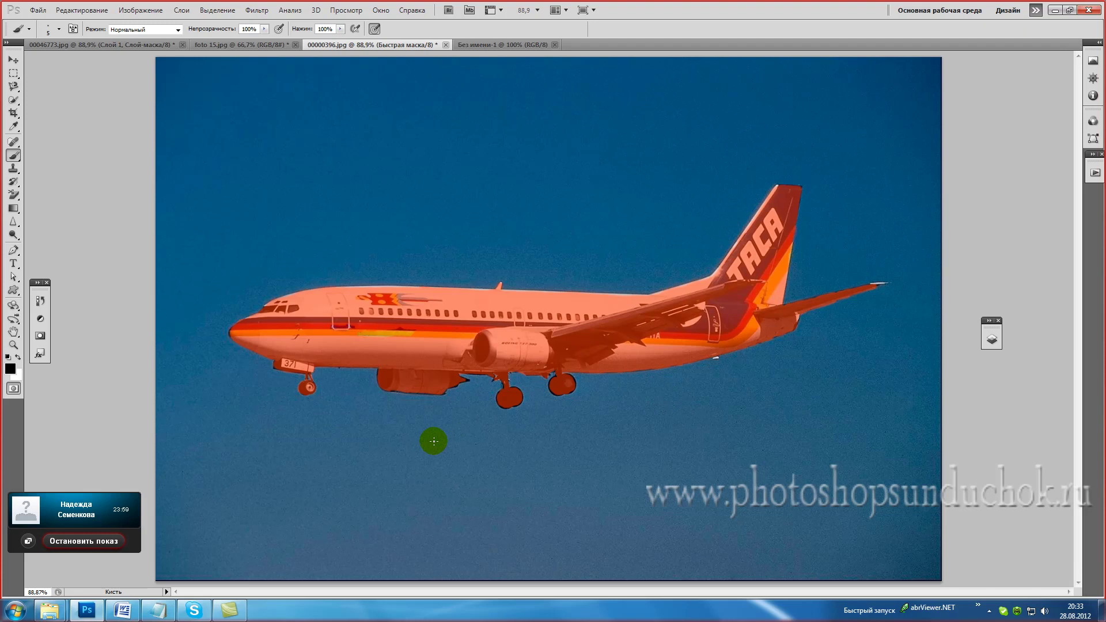
key("q")
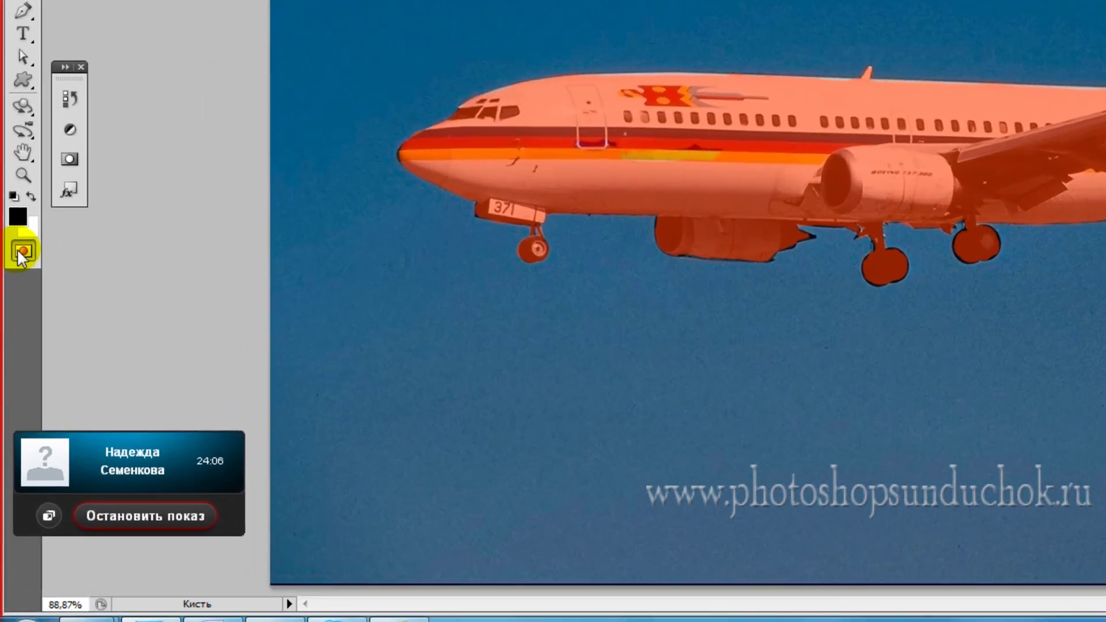
left_click(13, 389)
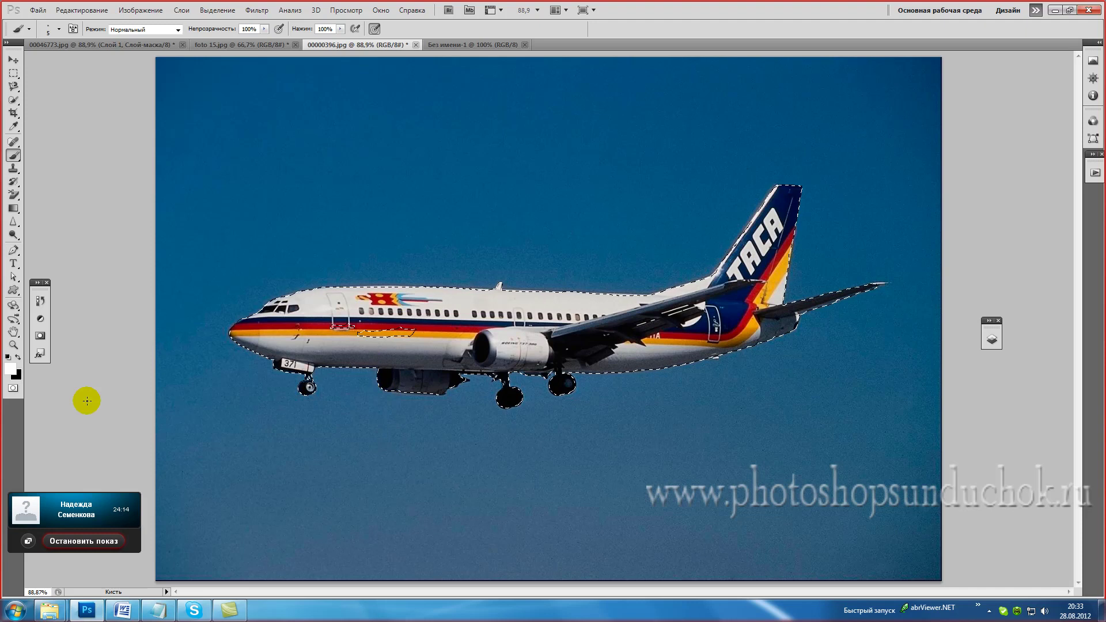
left_click(12, 388)
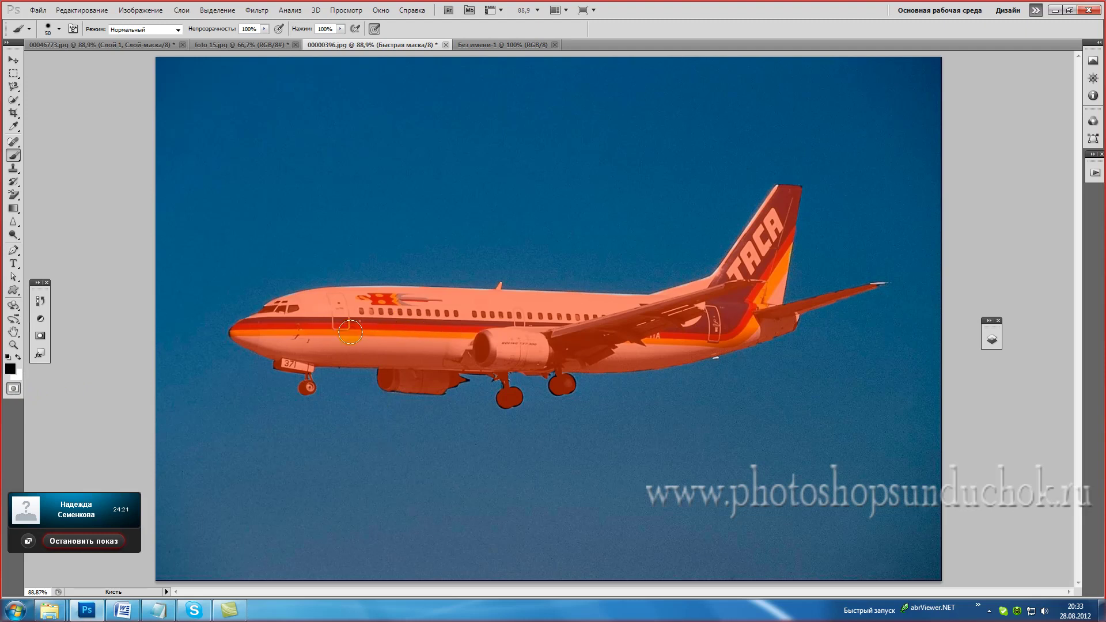
key("q")
key("x")
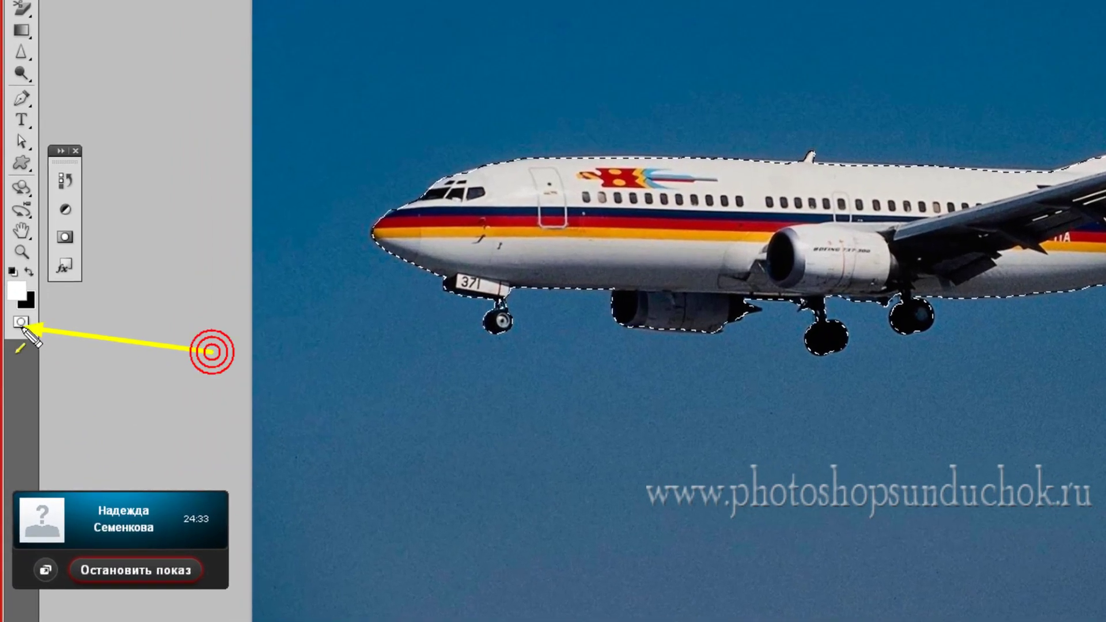
- Set the Quick Mask Options overlay colour to blue, keeping 50% opacity
left_click(22, 322)
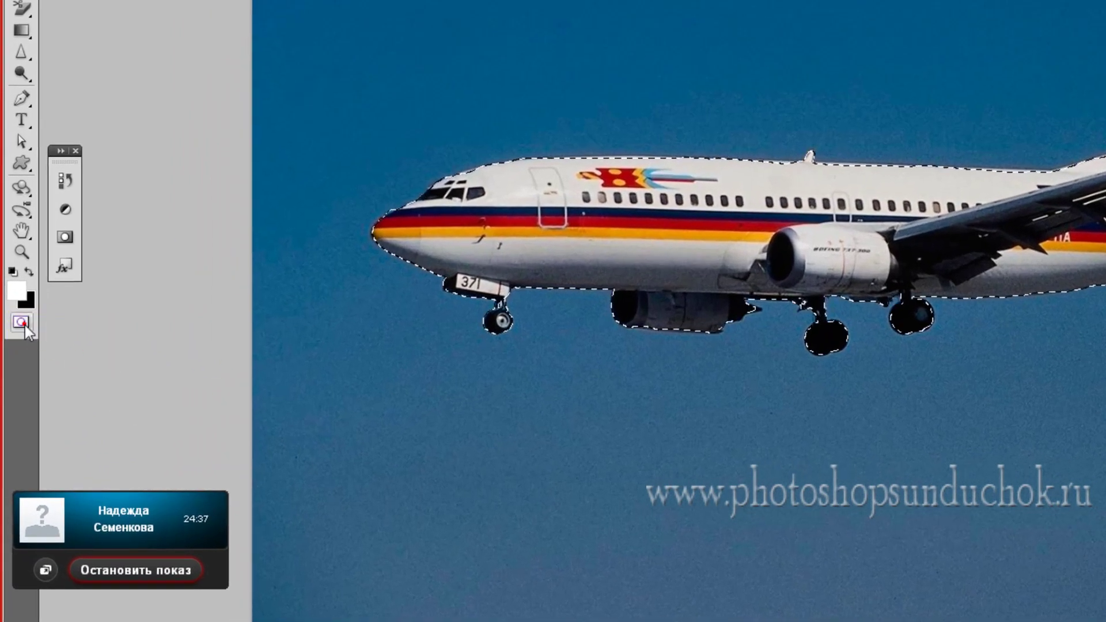
double_click(22, 323)
left_click_drag(473, 20, 432, 51)
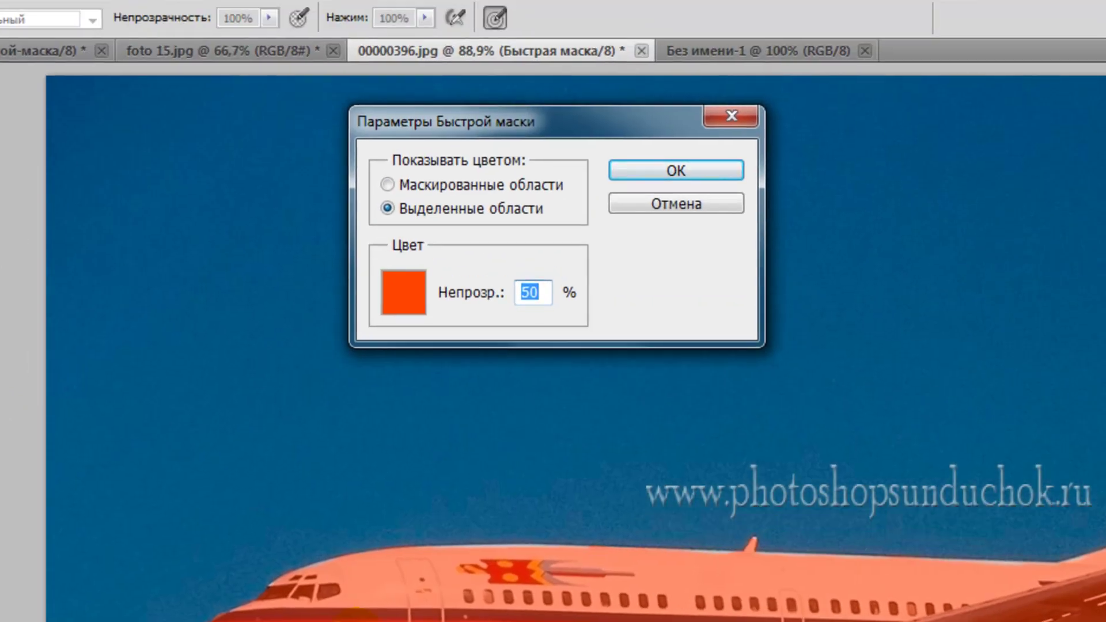
left_click_drag(154, 286, 374, 212)
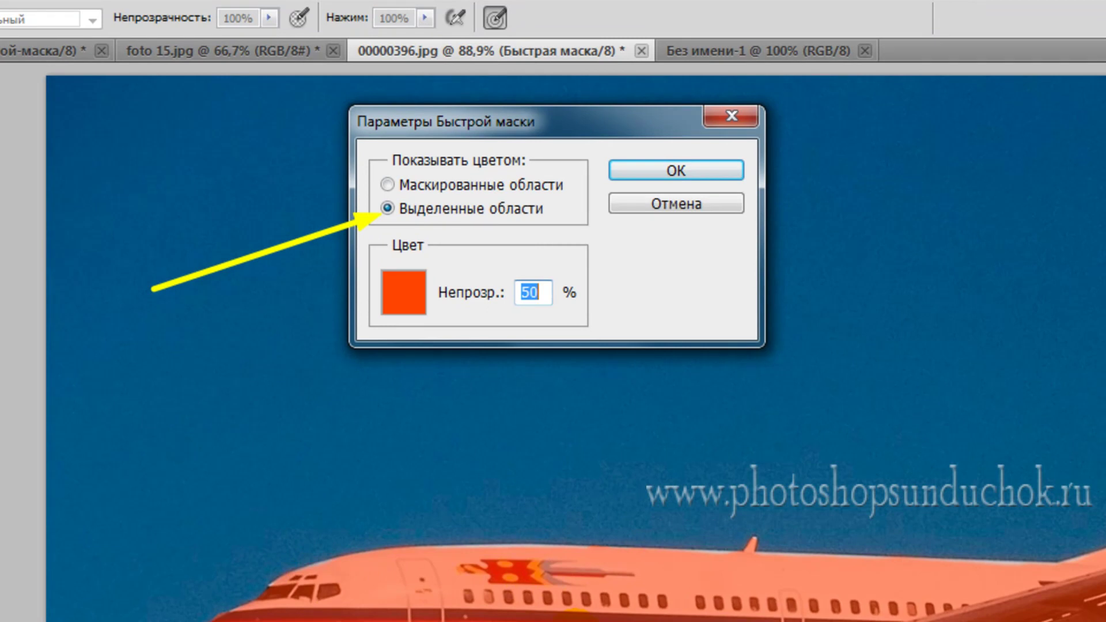
mouse_move(165, 105)
left_mouse_down()
mouse_move(317, 142)
mouse_move(371, 174)
left_mouse_up()
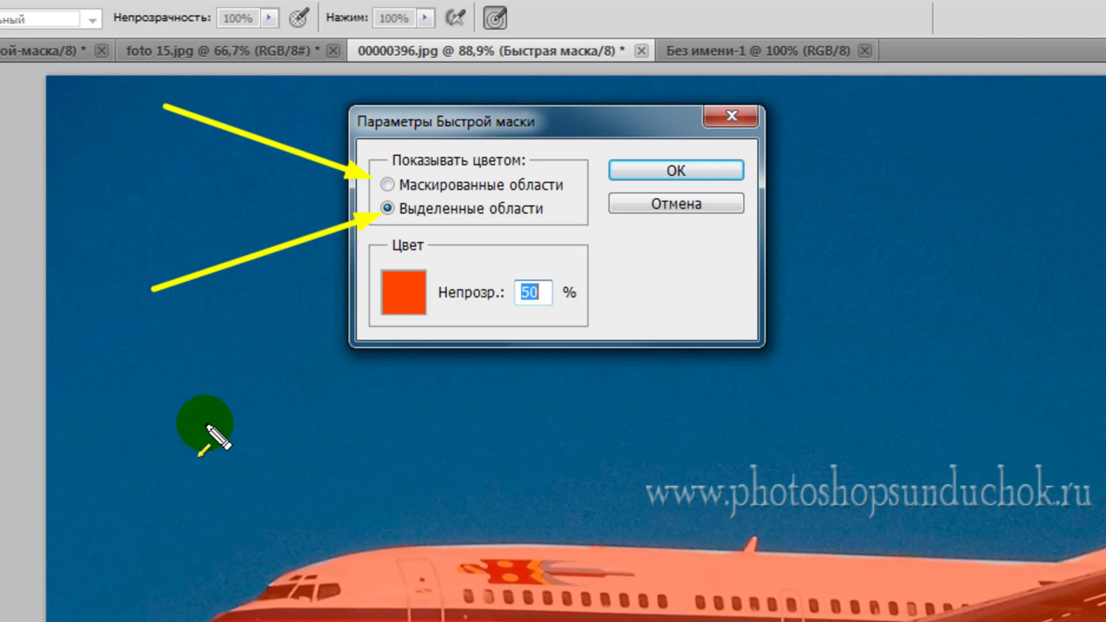
left_click_drag(153, 489, 392, 301)
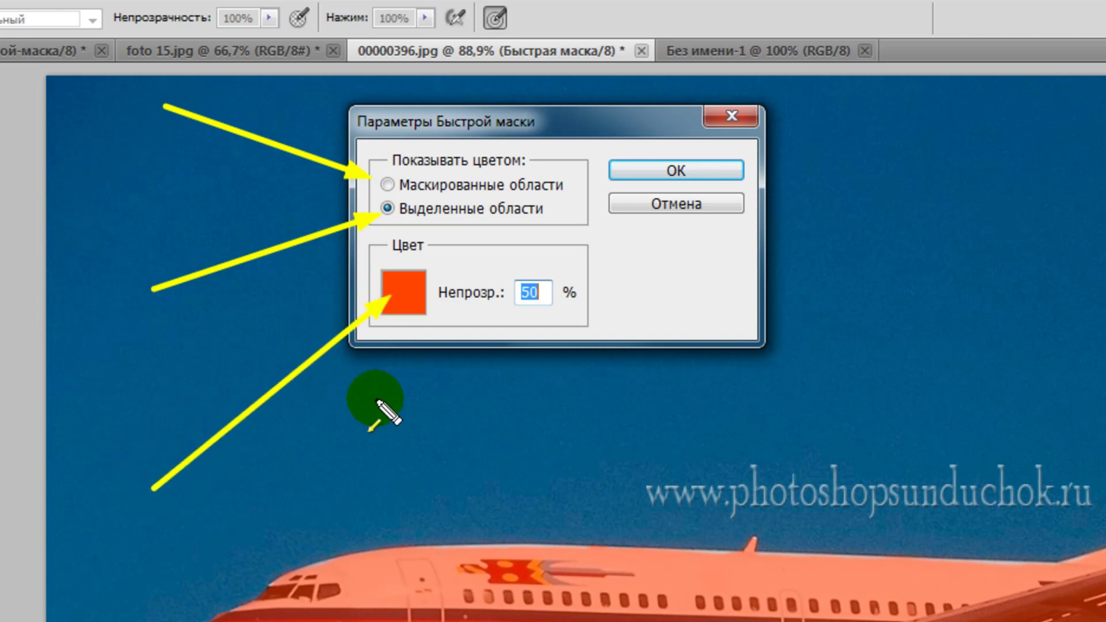
left_click(403, 292)
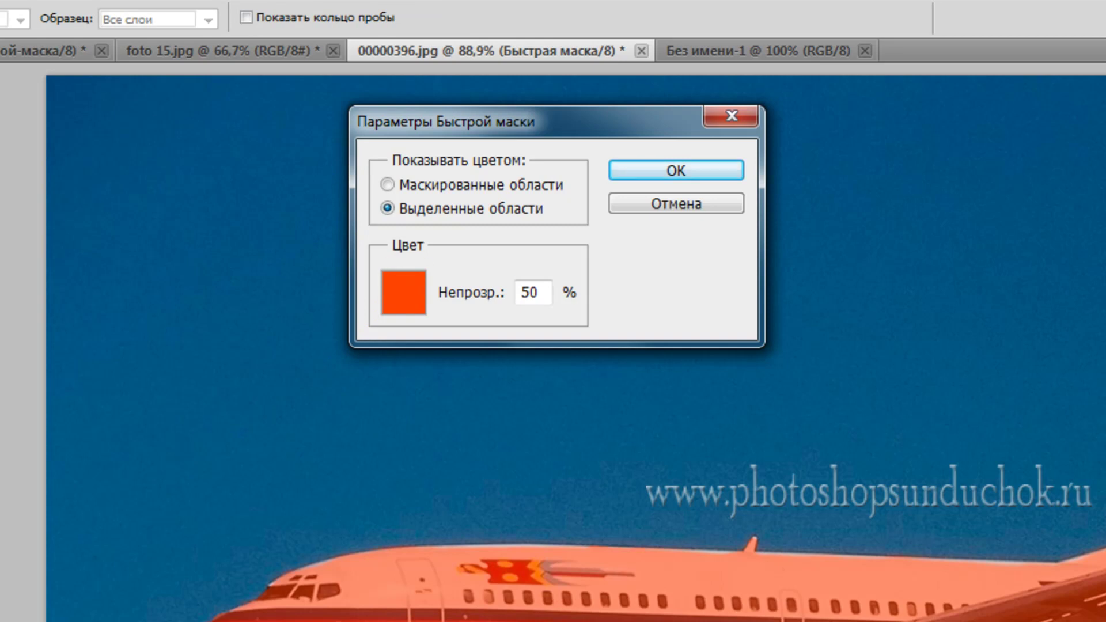
left_click_drag(722, 437, 496, 440)
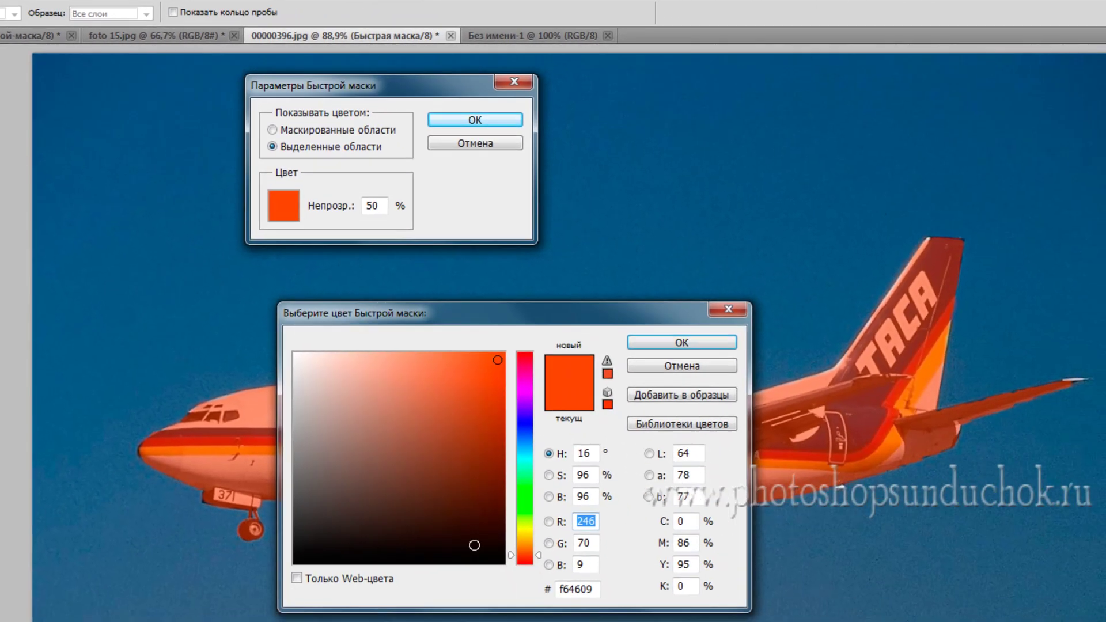
left_click(524, 431)
left_click(664, 342)
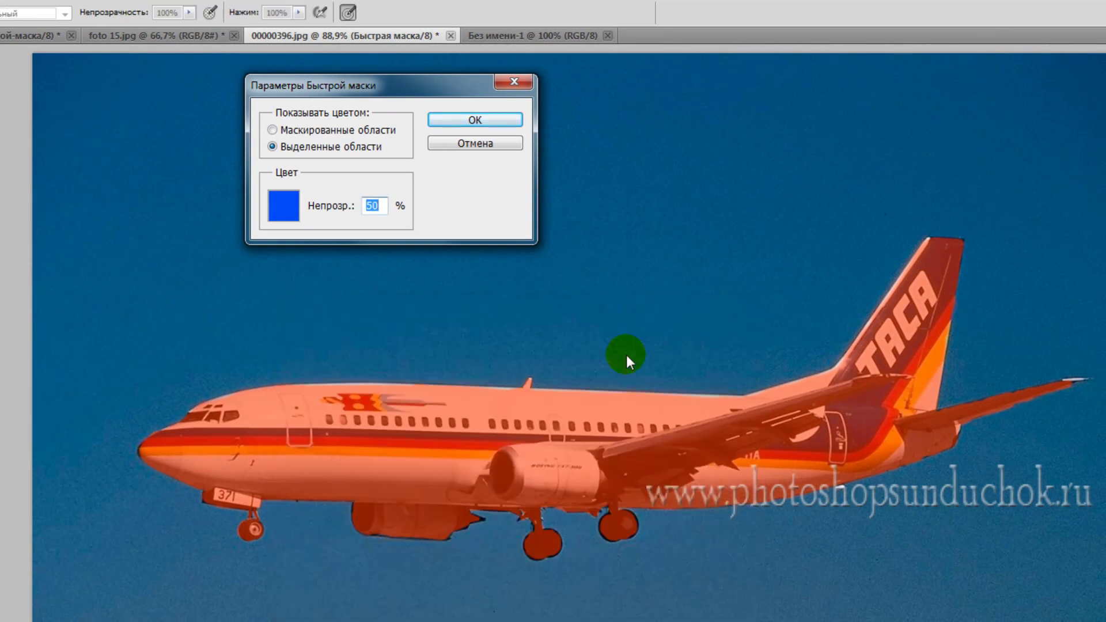
left_click(485, 120)
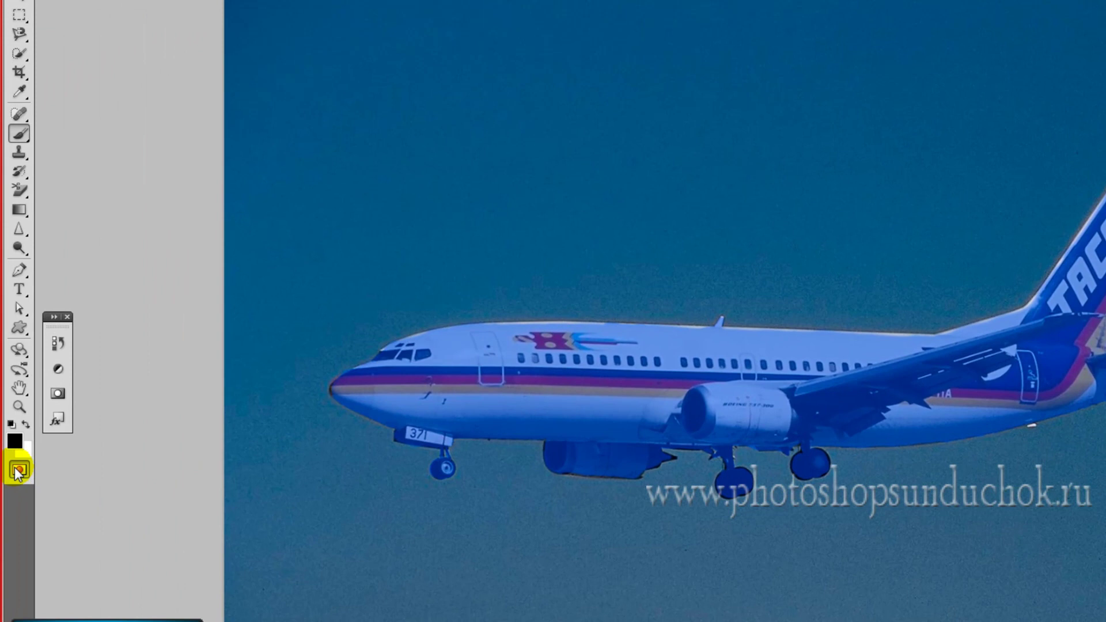
- Add mask over the sky above the nose and exit Quick Mask again
left_click(18, 468)
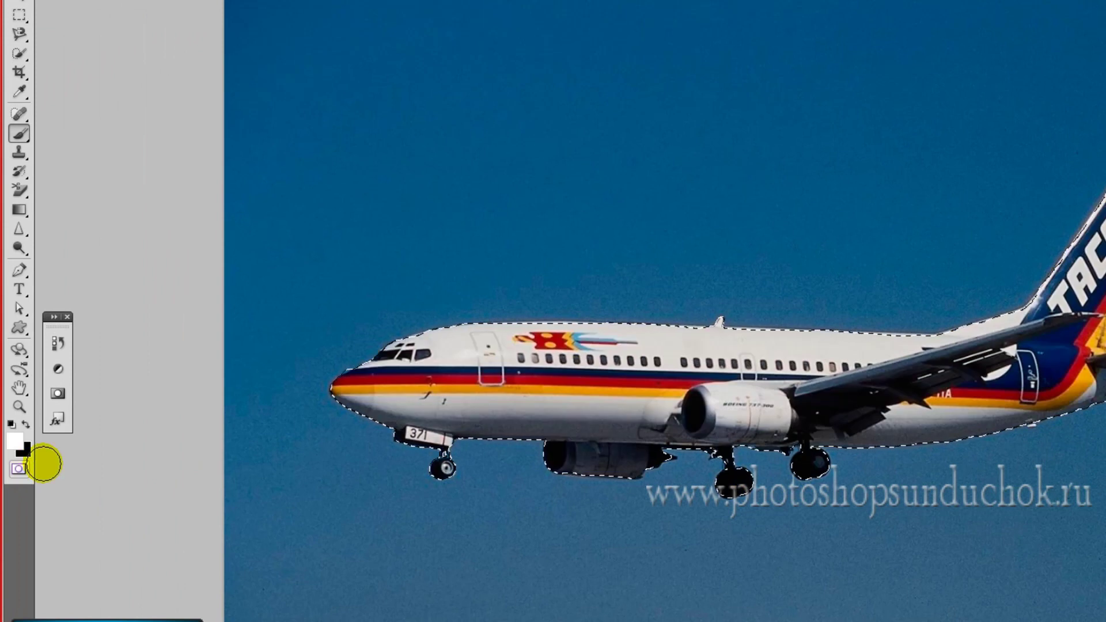
left_click(19, 468)
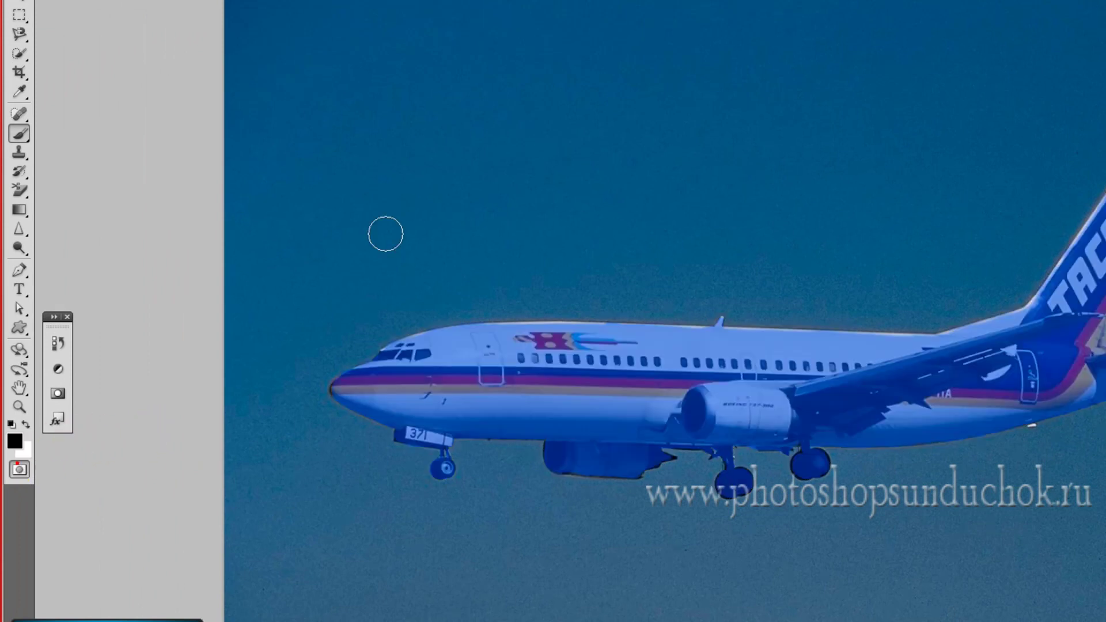
mouse_move(422, 151)
left_mouse_down()
mouse_move(439, 234)
mouse_move(365, 195)
mouse_move(396, 214)
mouse_move(382, 212)
mouse_move(456, 111)
mouse_move(403, 202)
mouse_move(493, 236)
left_mouse_up()
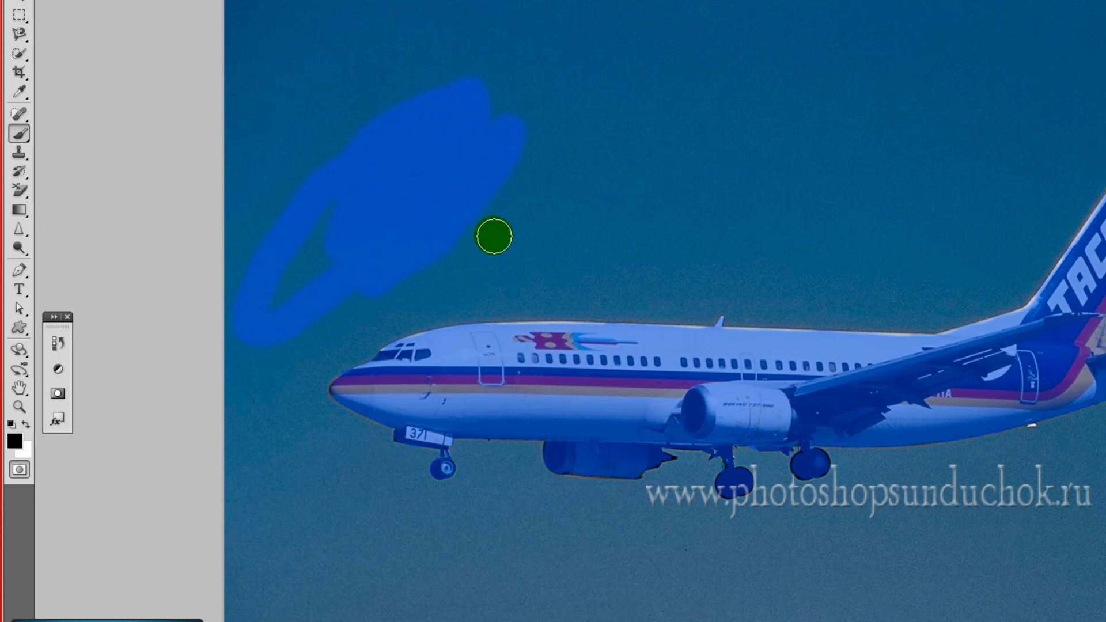
left_click(32, 470)
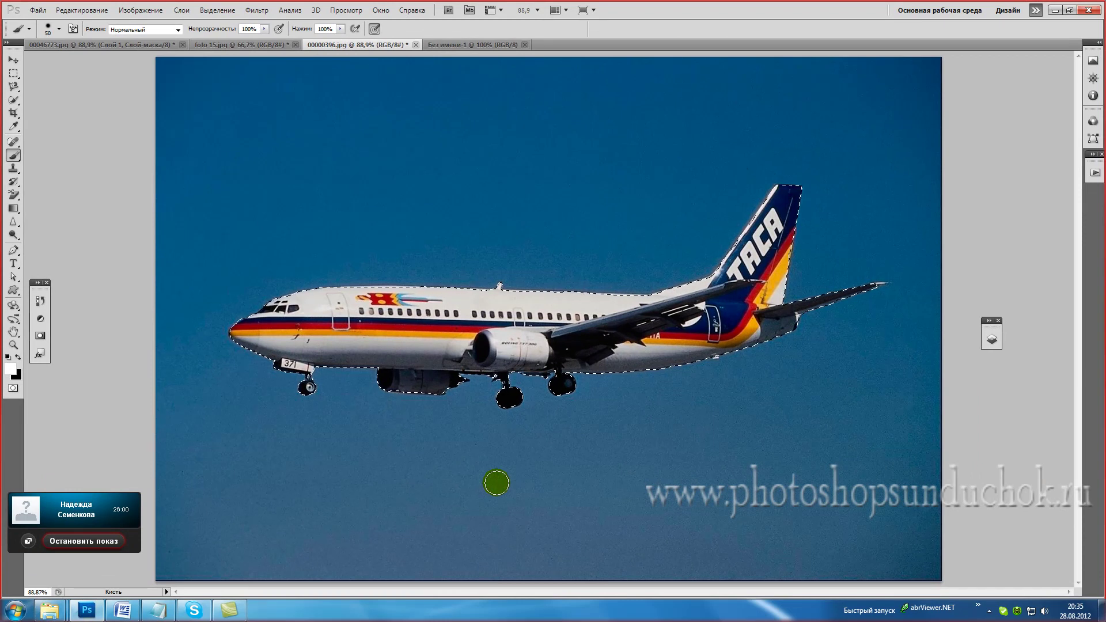
- Adjust brush hardness, refine the edge, copy the airliner, and switch to foto 15.jpg
left_click(471, 292)
mouse_move(471, 292)
left_mouse_down()
mouse_move(514, 339)
mouse_move(438, 323)
left_mouse_up()
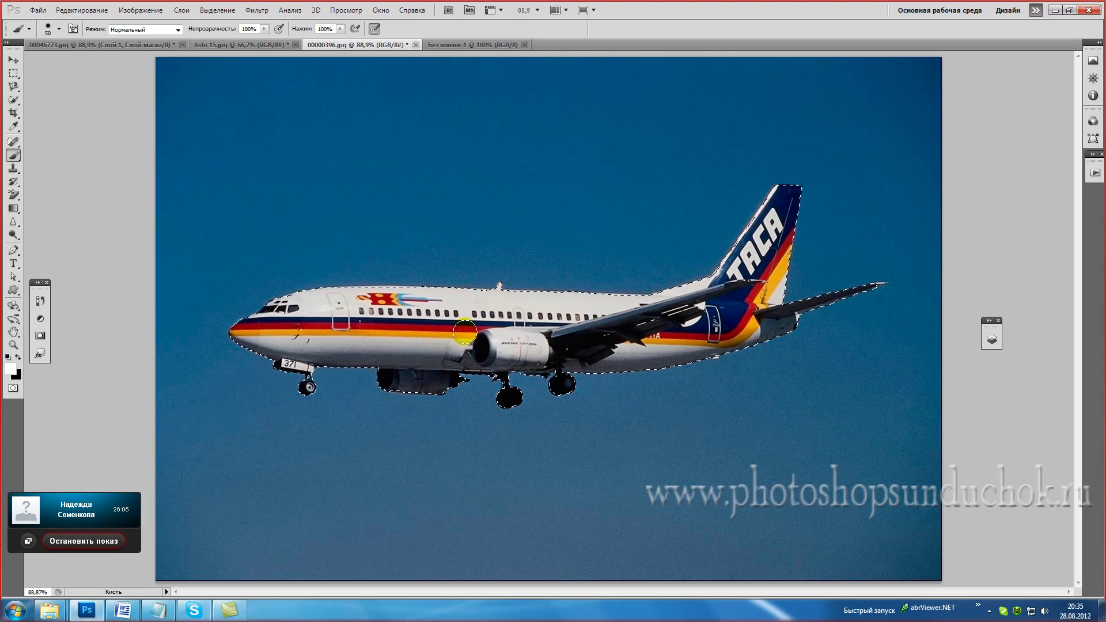
right_click(438, 324)
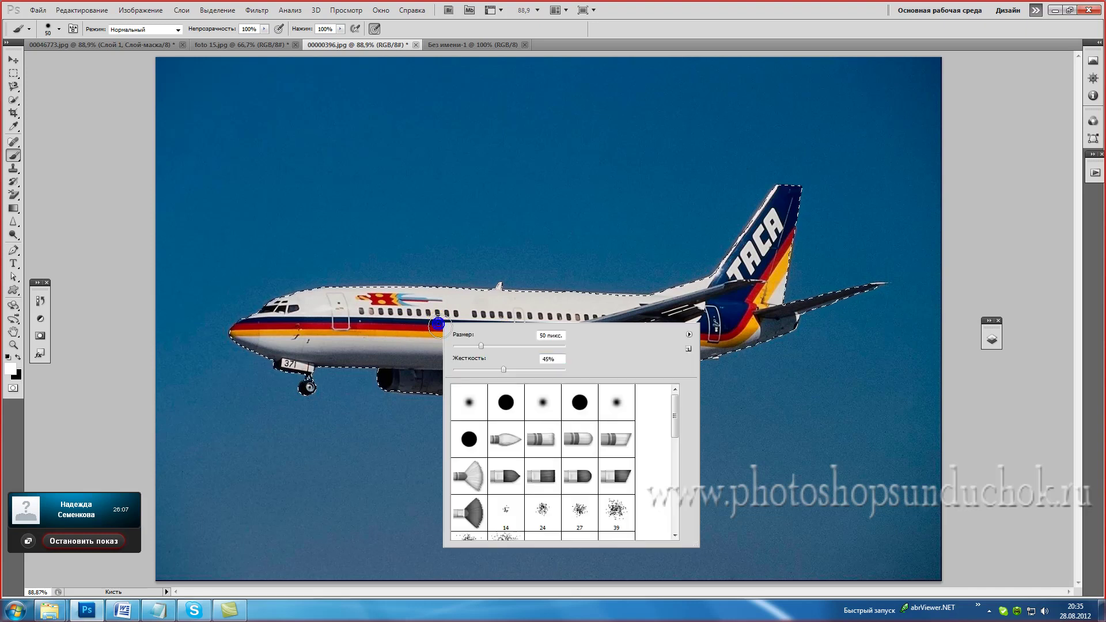
left_click_drag(501, 369, 503, 370)
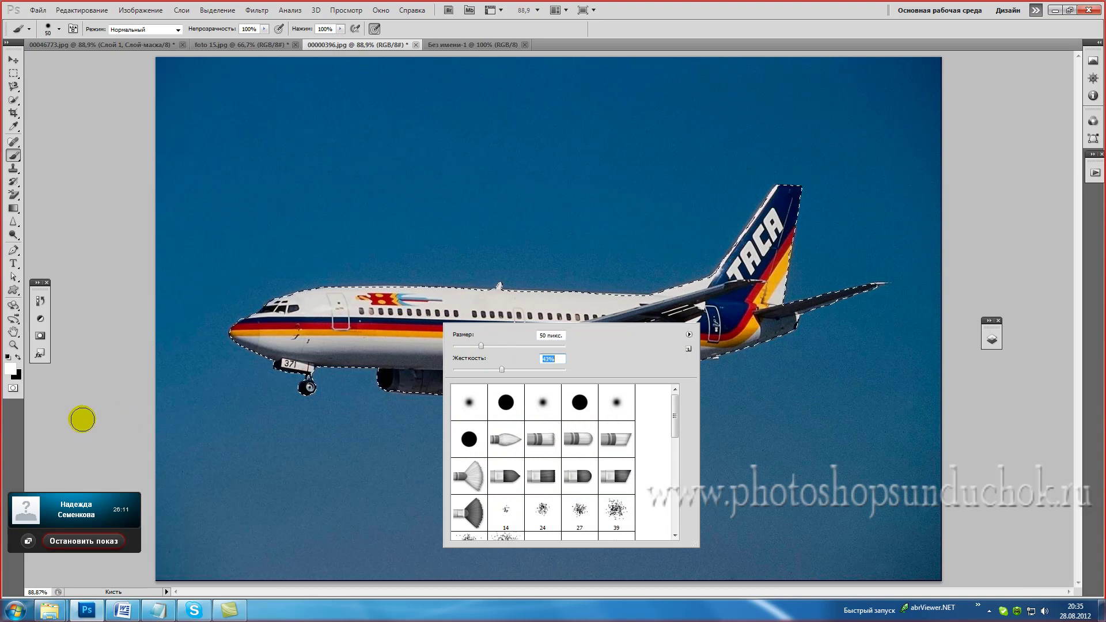
left_click(81, 420)
left_click(442, 341)
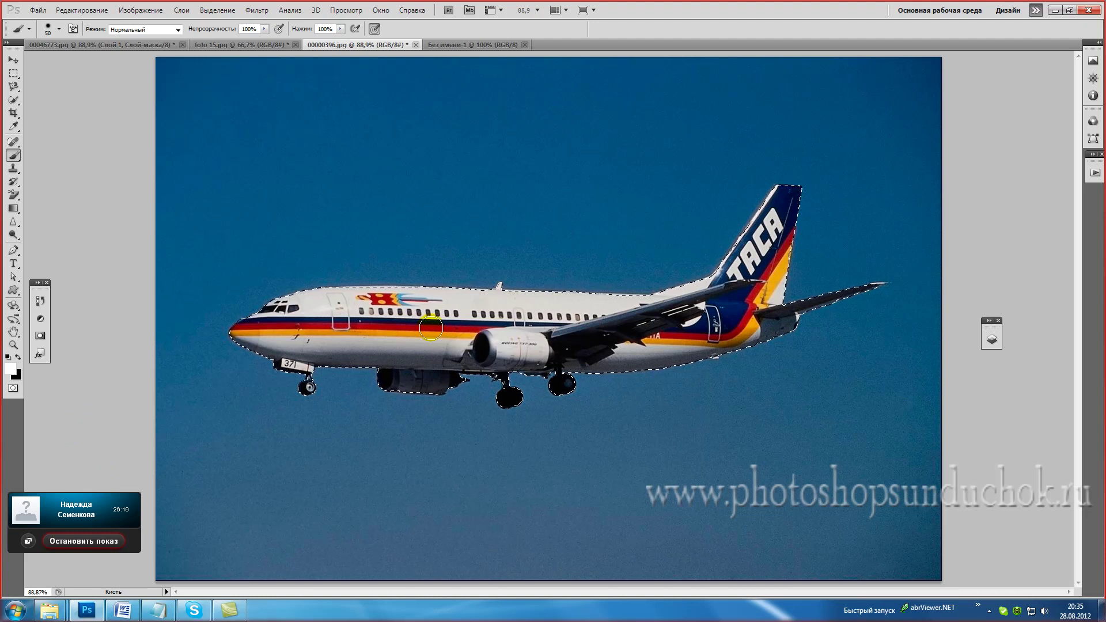
left_click_drag(430, 328, 426, 328)
key("ctrl+c")
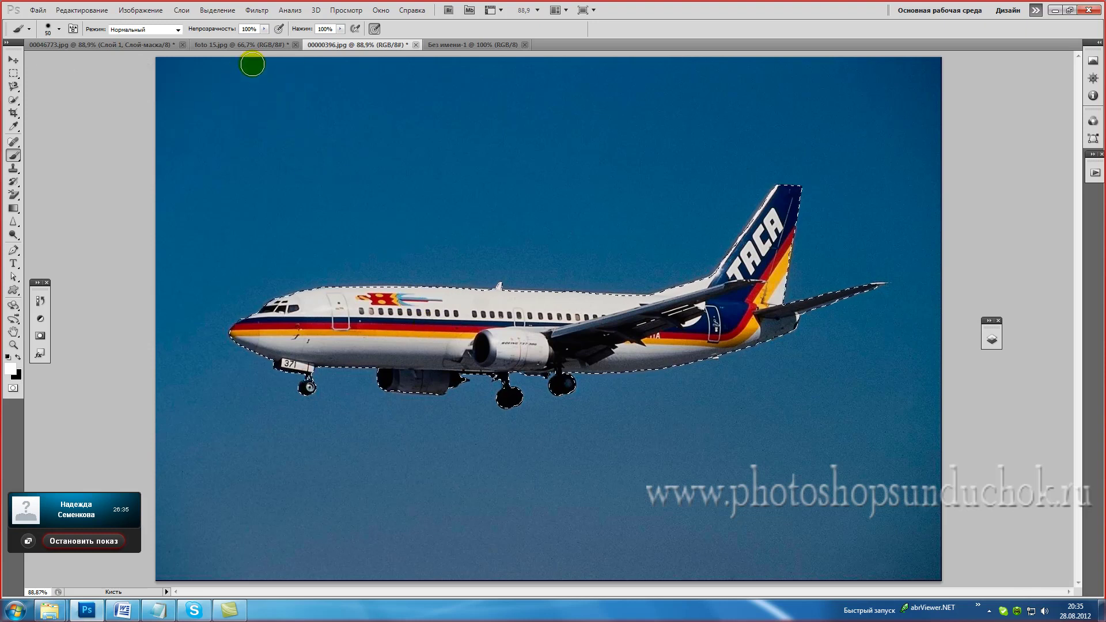
left_click(247, 47)
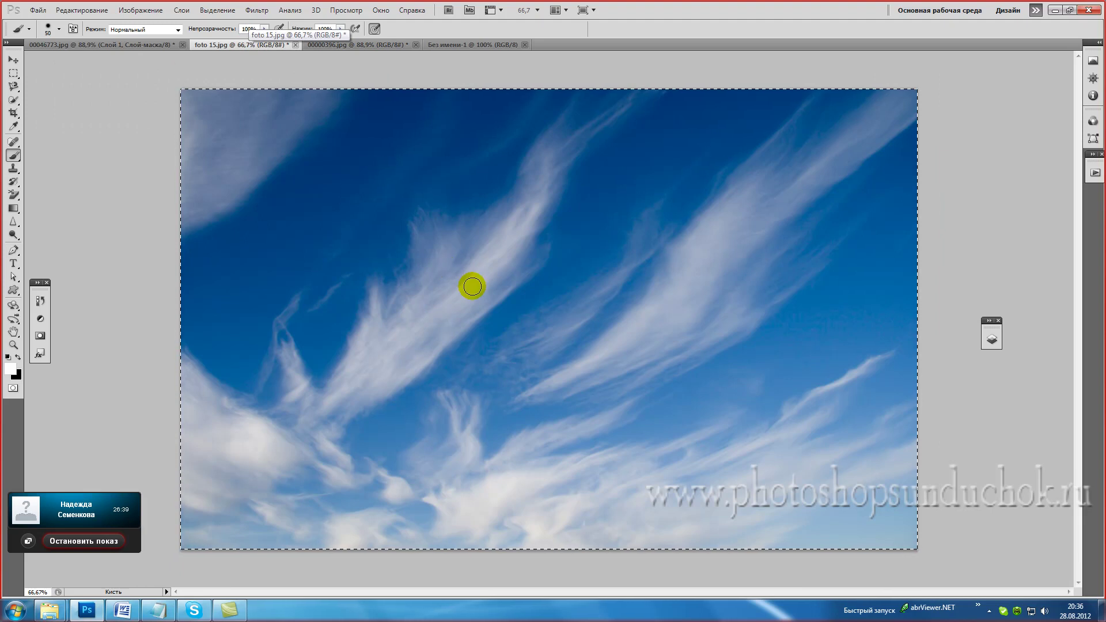
- Paste the airliner into foto 15.jpg, move it to the lower-right sky, and start Free Transform
key("ctrl+d")
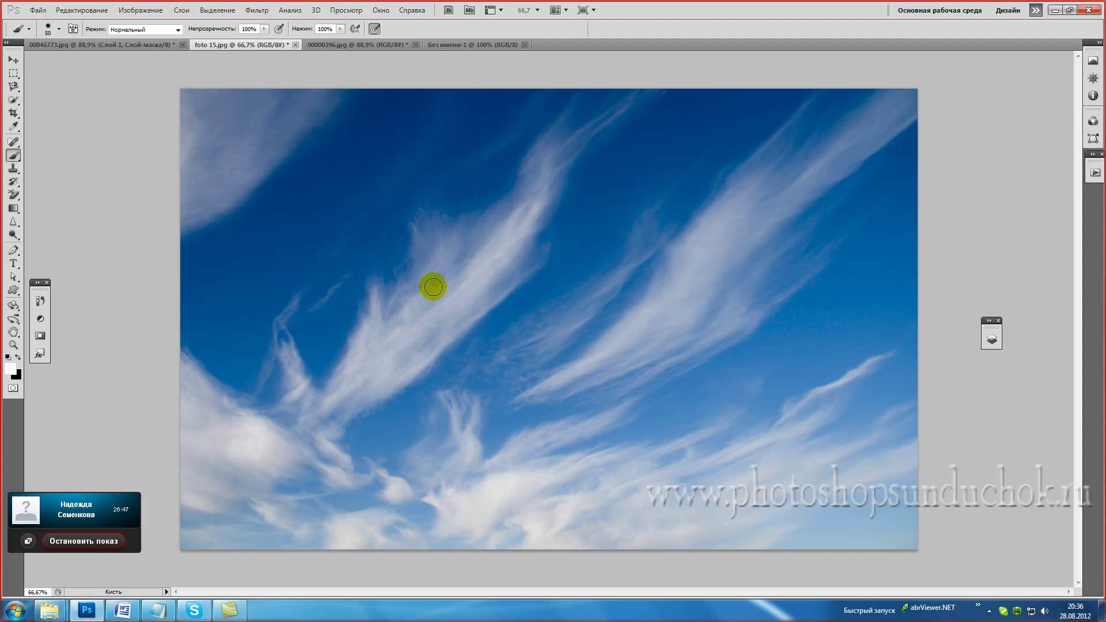
key("ctrl+v")
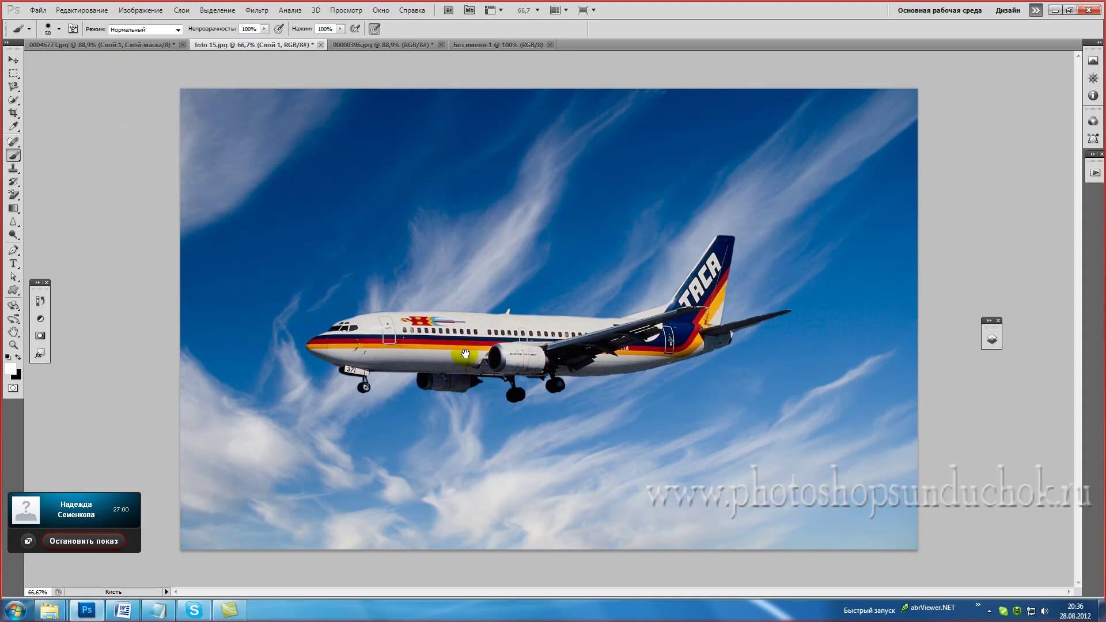
key("v")
left_click_drag(467, 341, 548, 417)
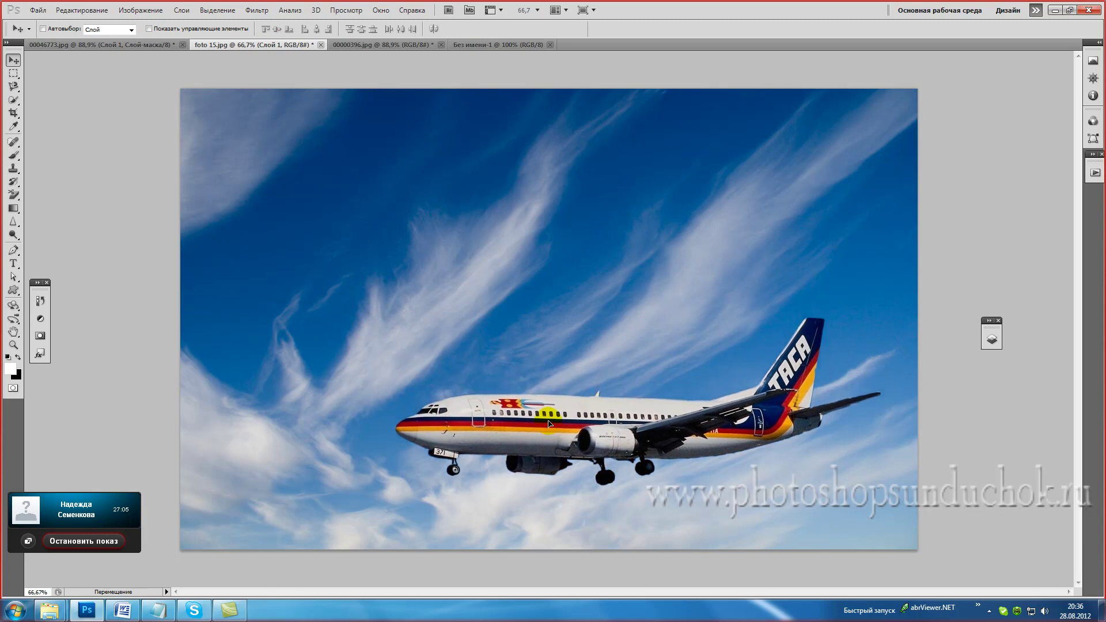
left_click_drag(548, 417, 570, 424)
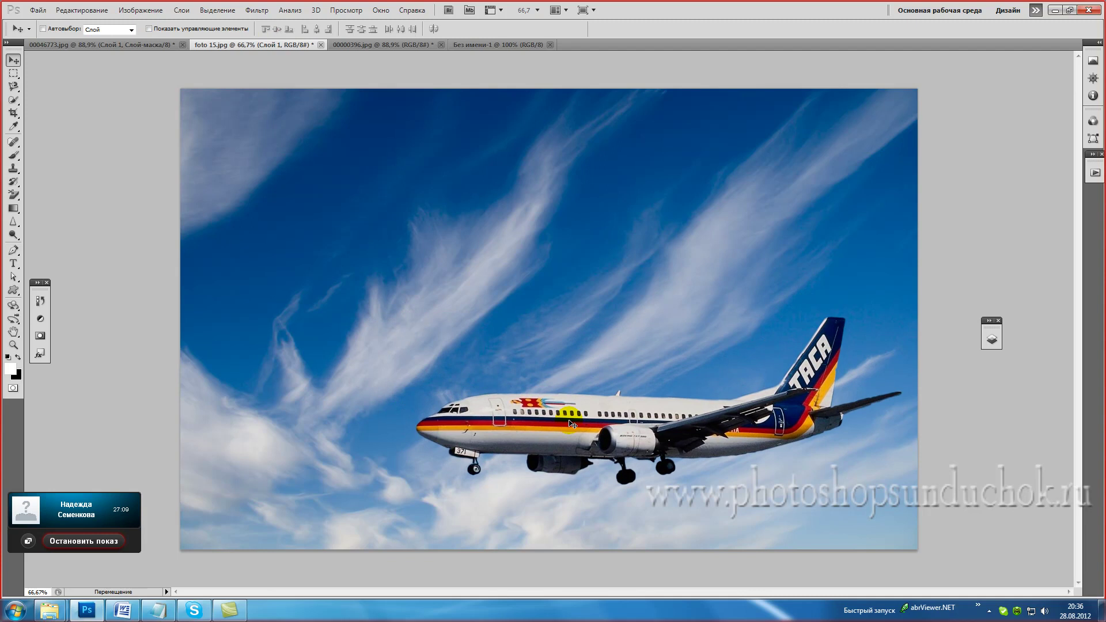
left_click_drag(570, 424, 569, 417)
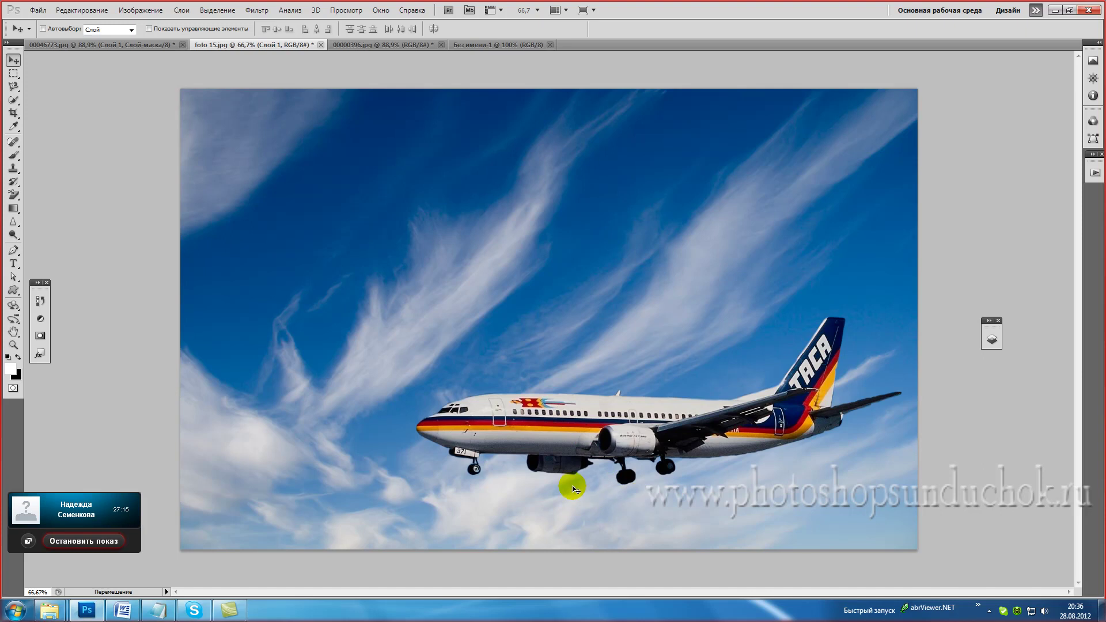
key("ctrl+t")
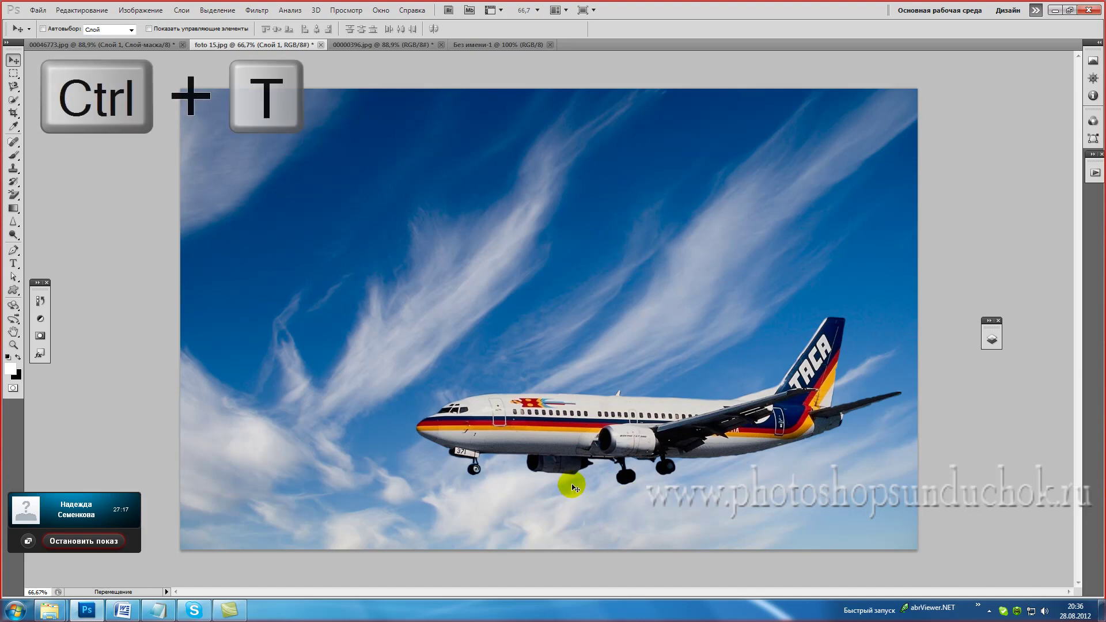
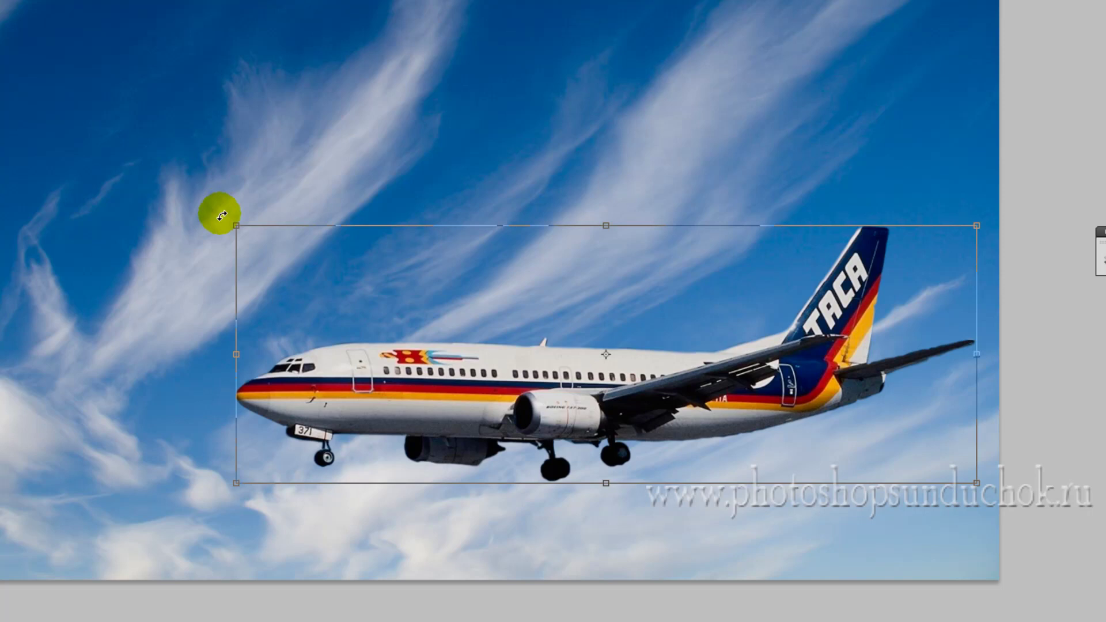
- Rotate the airliner nose-up, place it in the lower right of the sky, and commit the transform
mouse_move(219, 213)
left_mouse_down()
mouse_move(265, 129)
mouse_move(274, 139)
left_mouse_up()
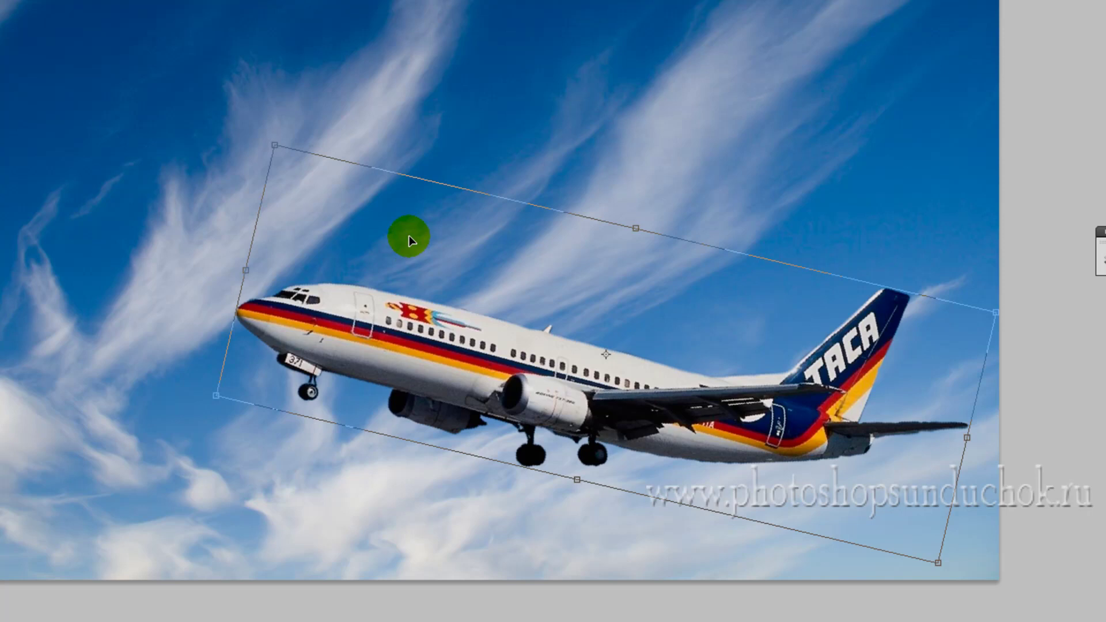
mouse_move(410, 236)
left_mouse_down()
mouse_move(329, 168)
mouse_move(433, 289)
left_mouse_up()
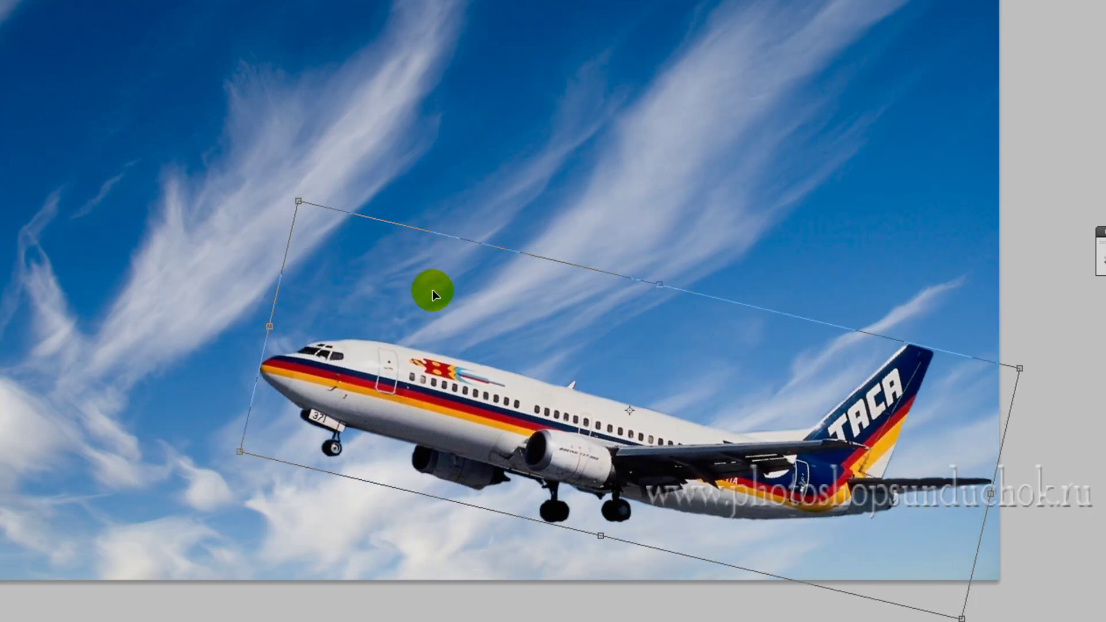
left_click_drag(433, 289, 435, 288)
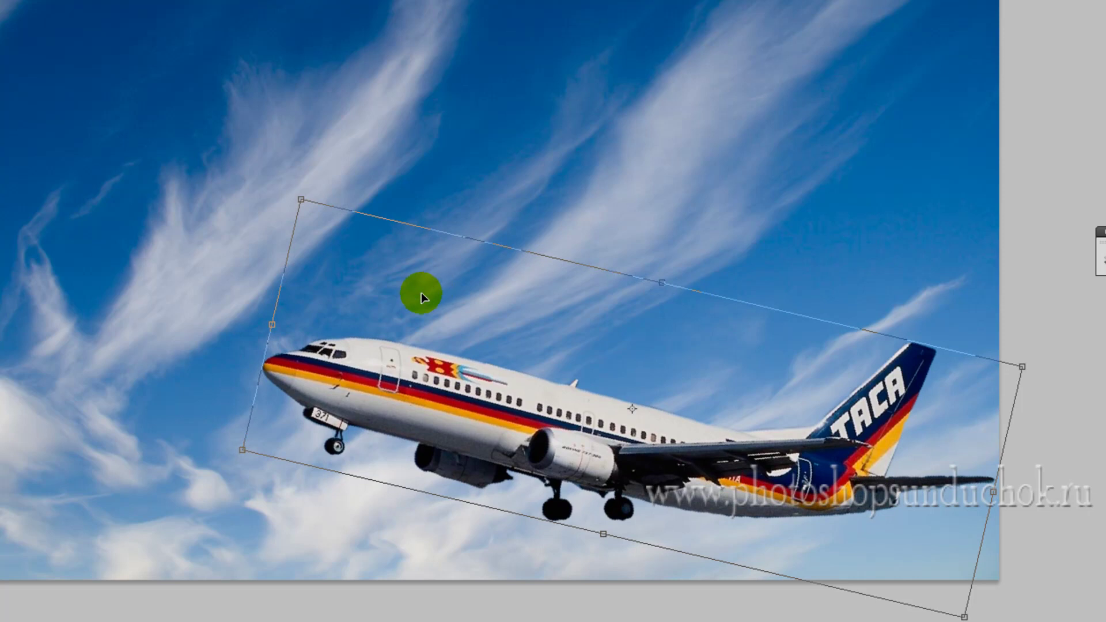
key("Return")
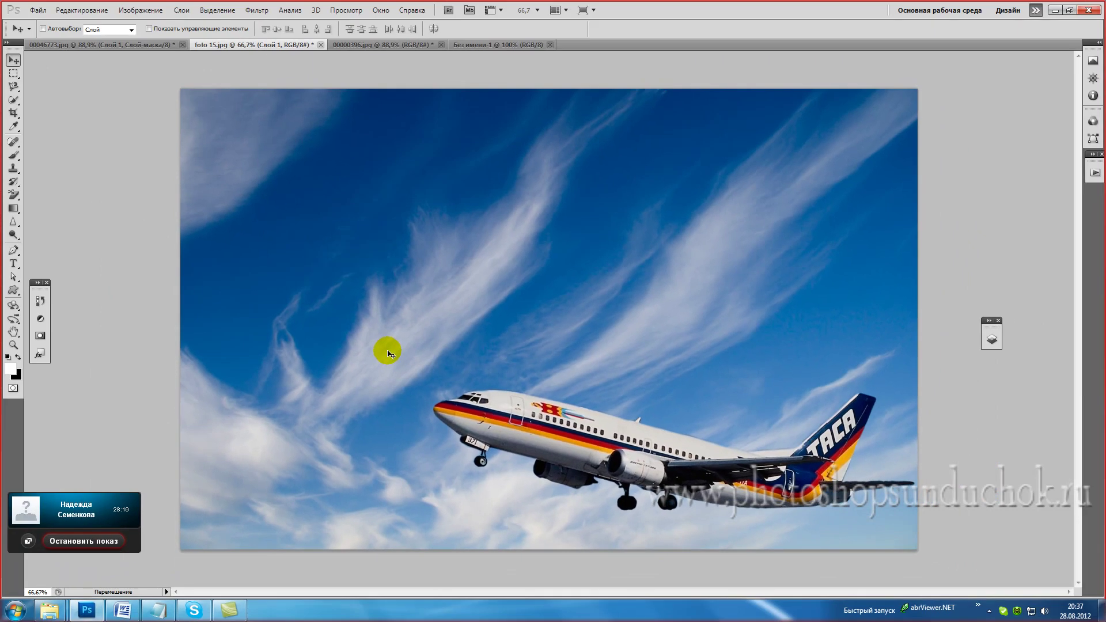
- Expand the Layers panel, move it up and left, and select the airliner layer Слой 1
left_click(326, 333)
left_click(990, 344)
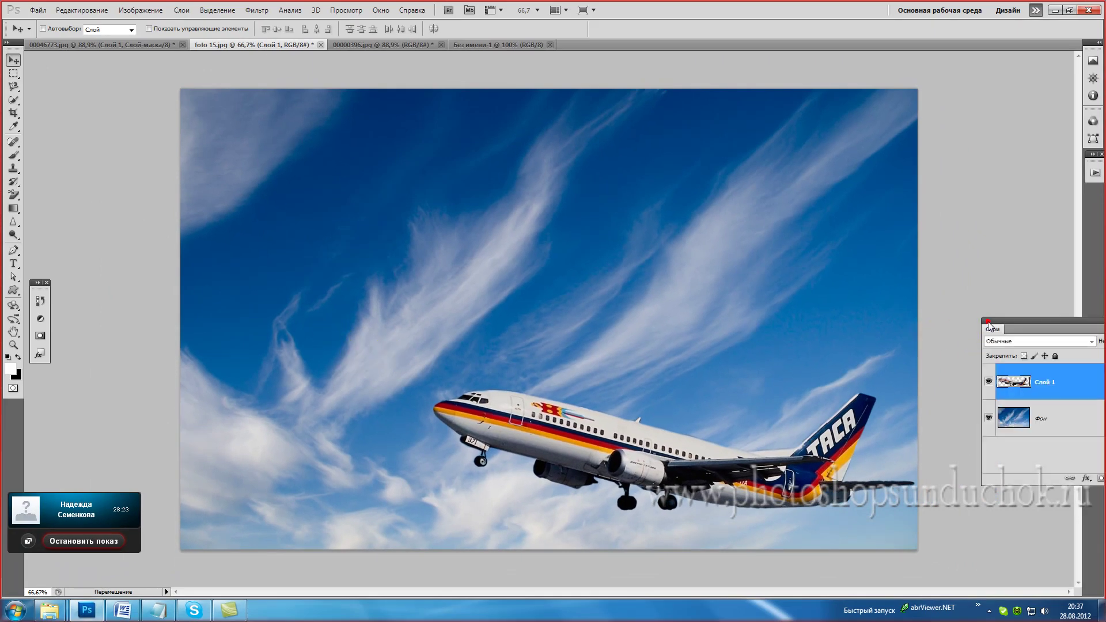
left_click_drag(1013, 326, 886, 130)
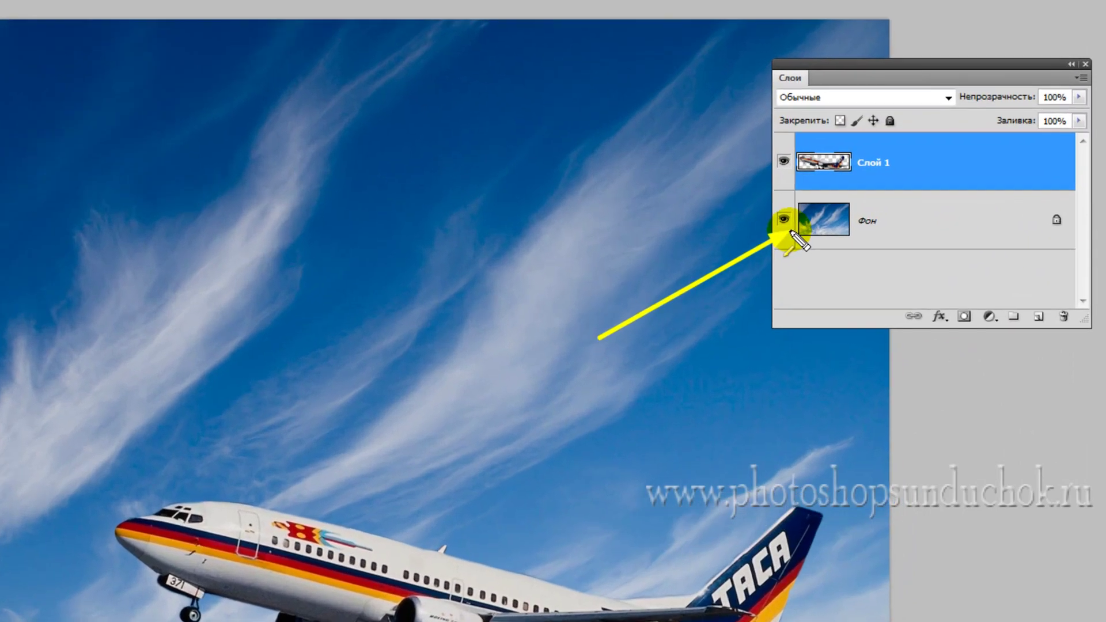
left_click_drag(519, 237, 774, 175)
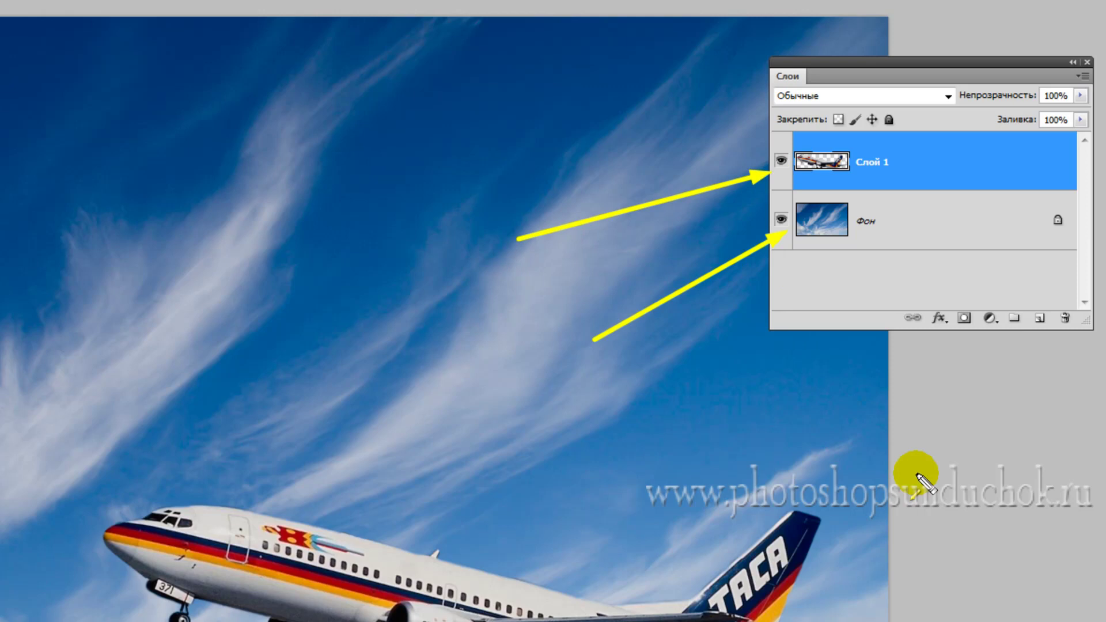
key("Escape")
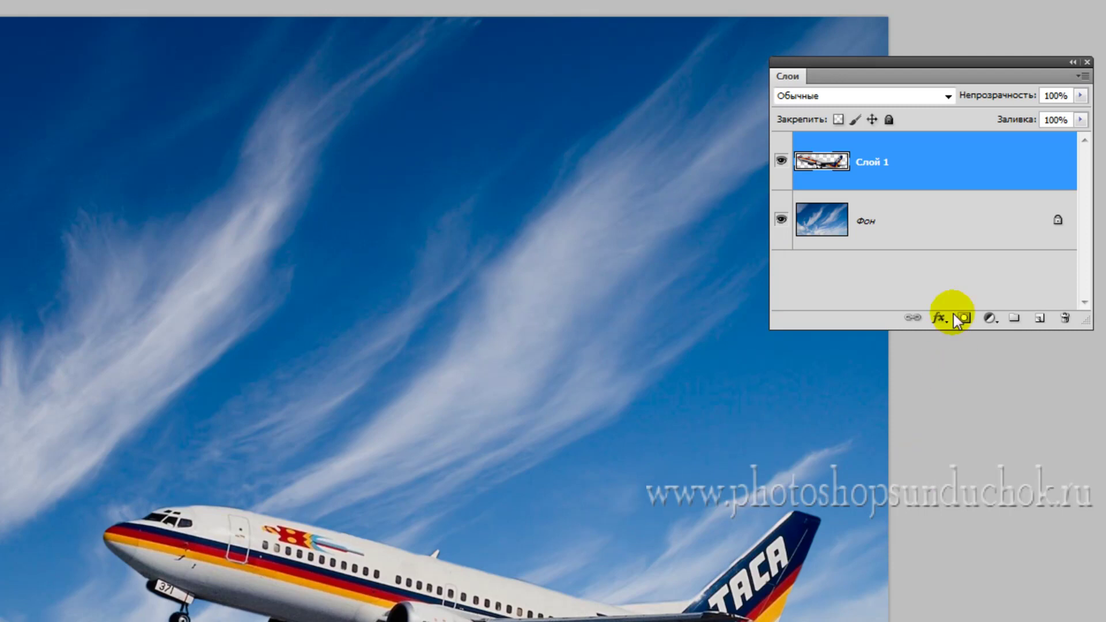
left_click(941, 163)
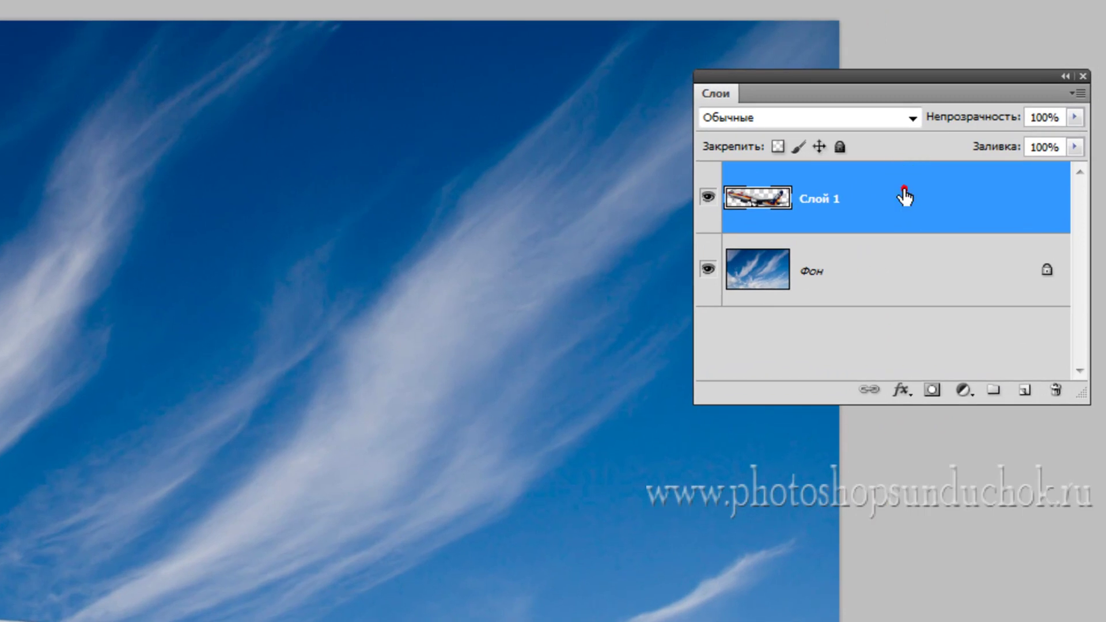
- Open Layer Style Blending Options for Слой 1 and move the dialog up and left
double_click(933, 169)
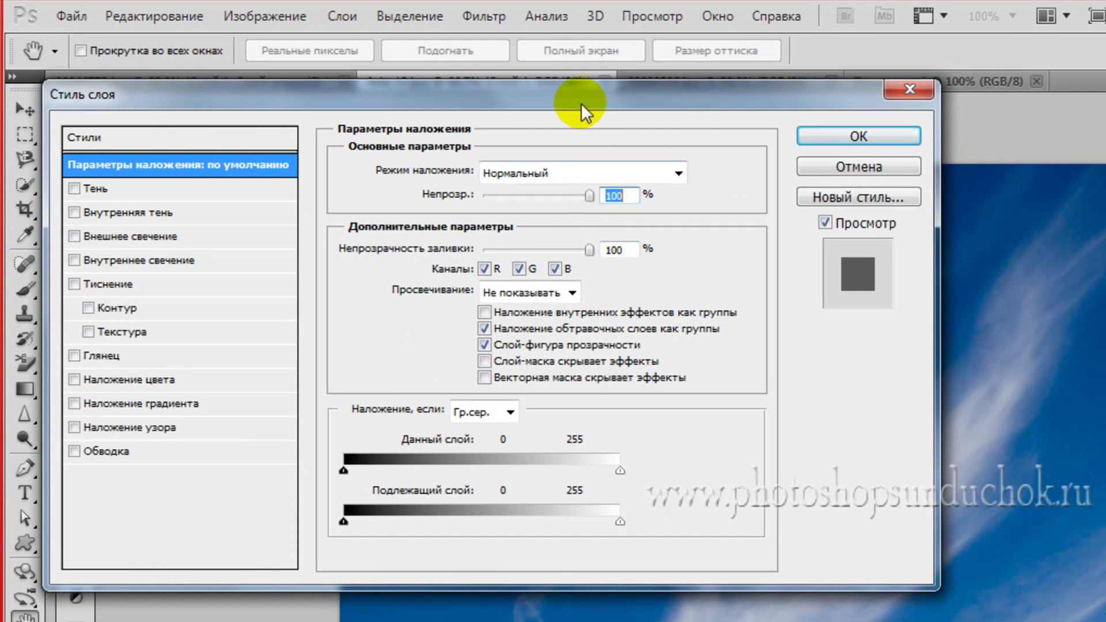
left_click_drag(581, 99, 572, 99)
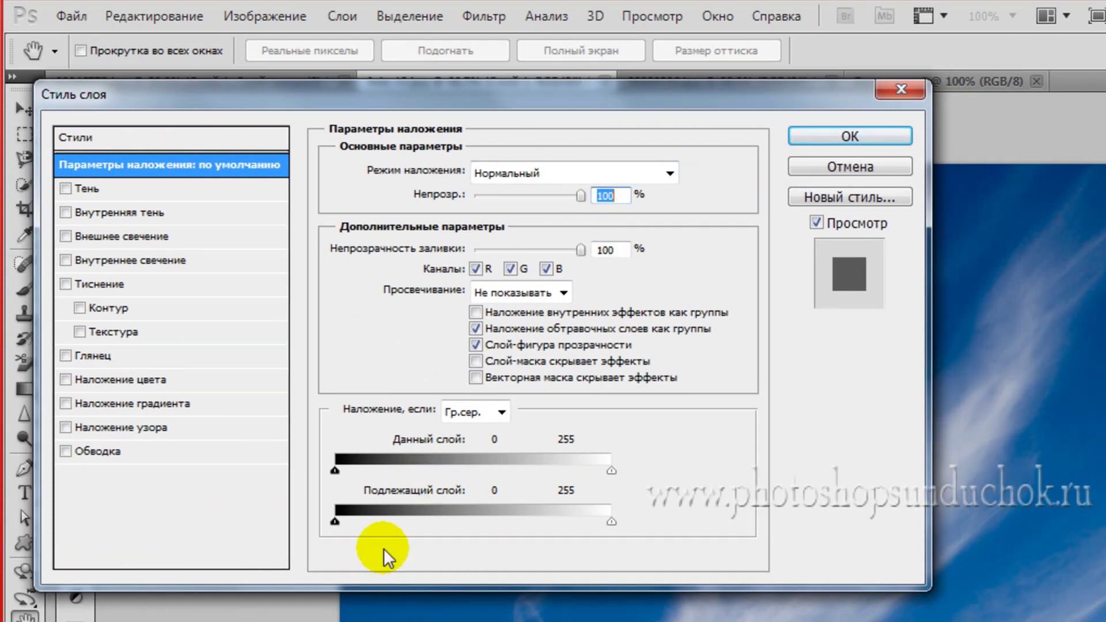
left_click_drag(243, 385, 171, 172)
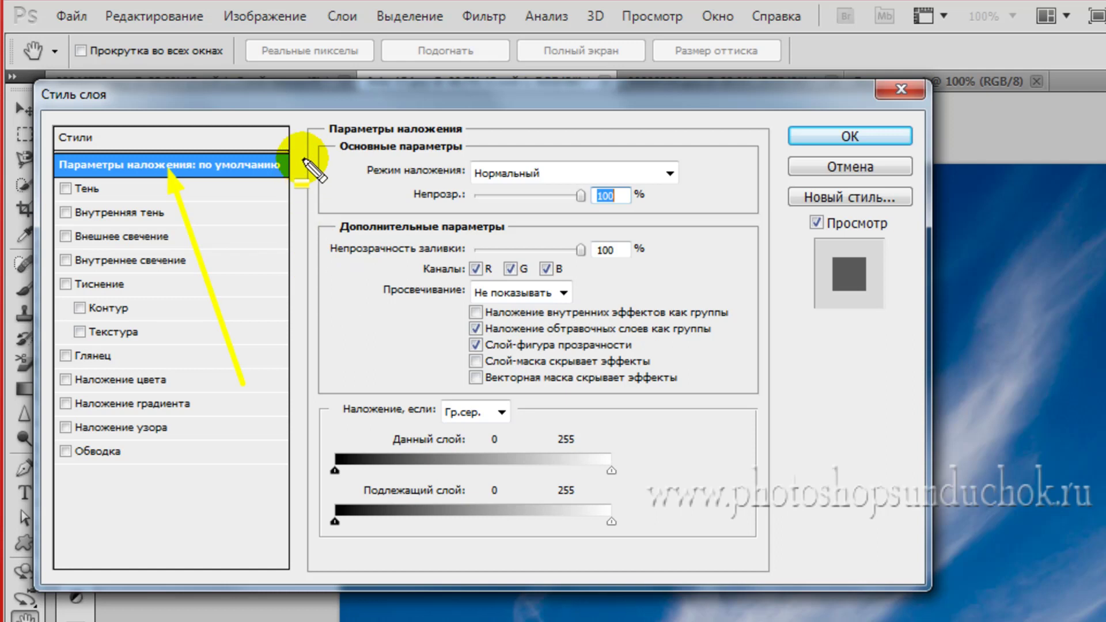
left_click_drag(312, 132, 761, 559)
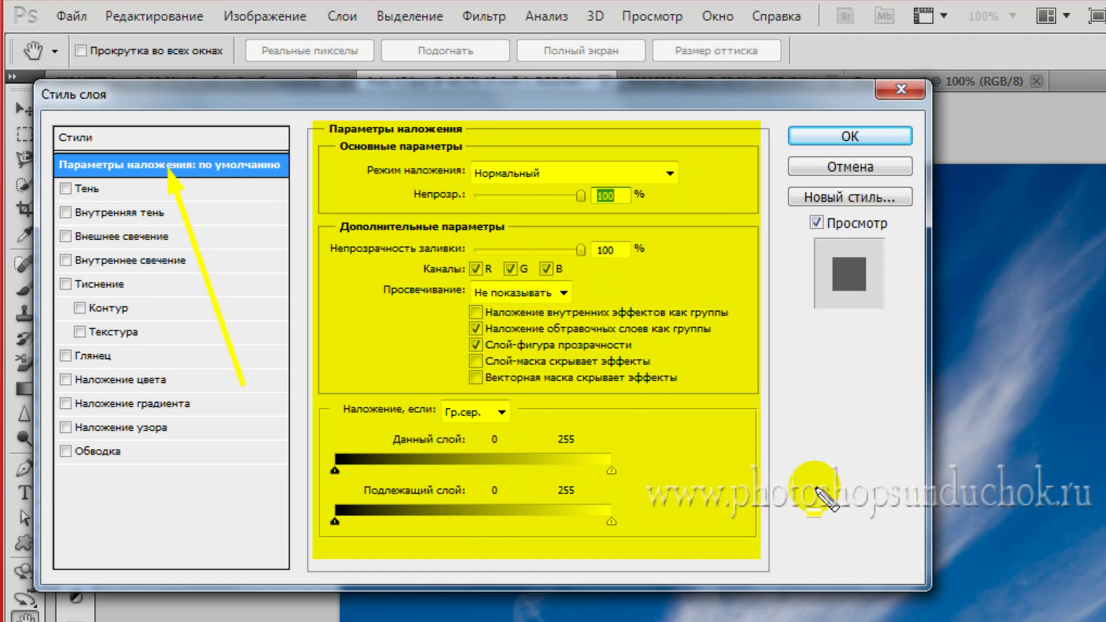
key("Escape")
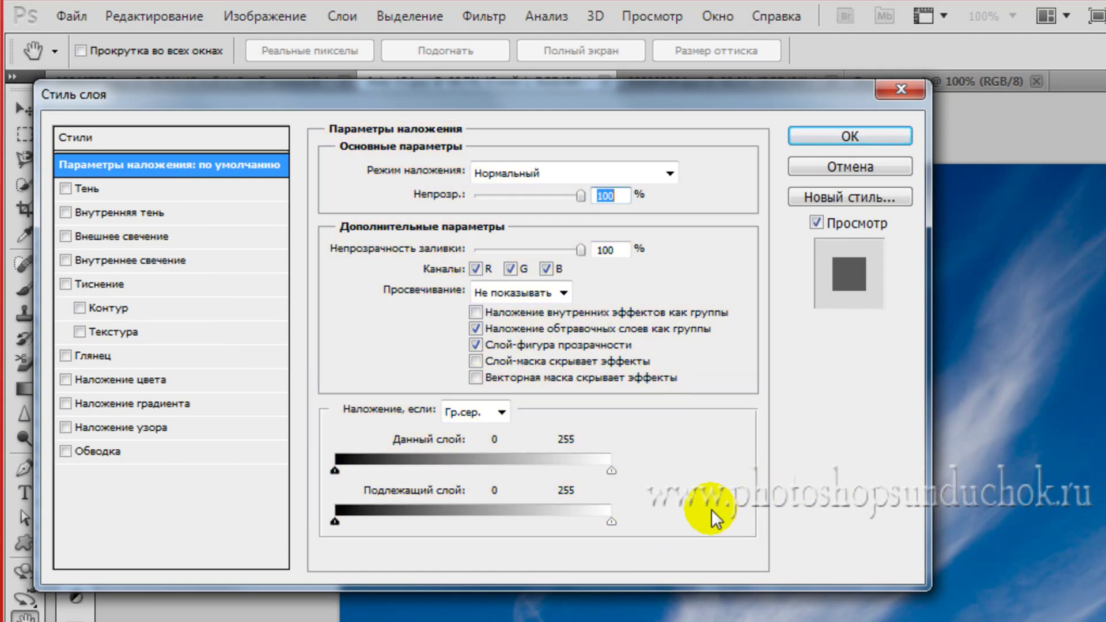
key("ctrl+2")
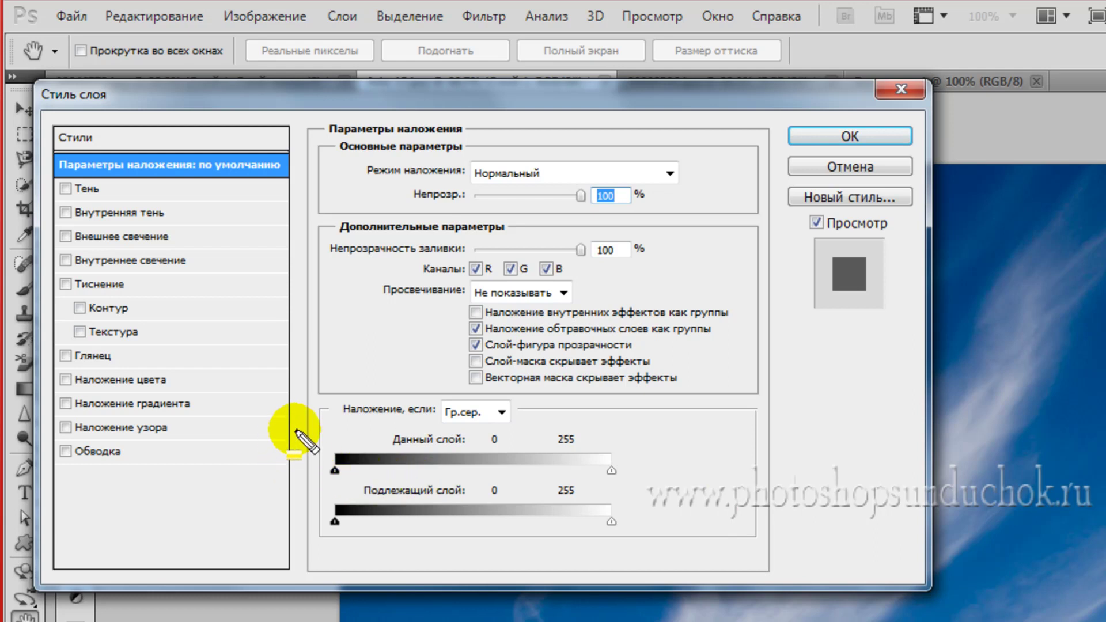
mouse_move(331, 449)
left_mouse_down()
mouse_move(564, 544)
mouse_move(645, 547)
left_mouse_up()
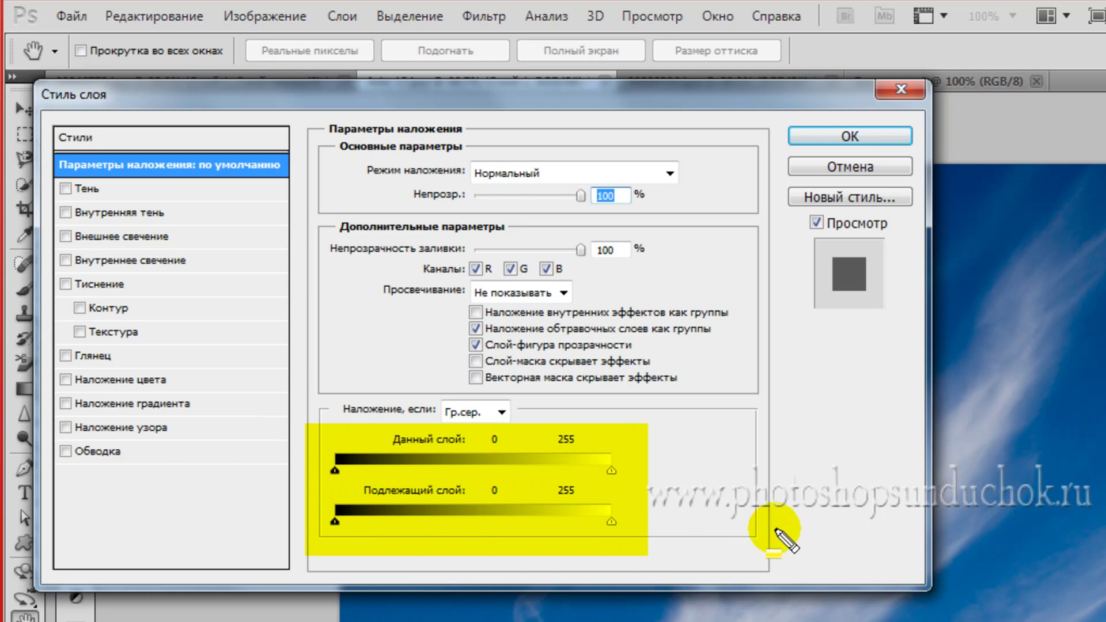
key("Escape")
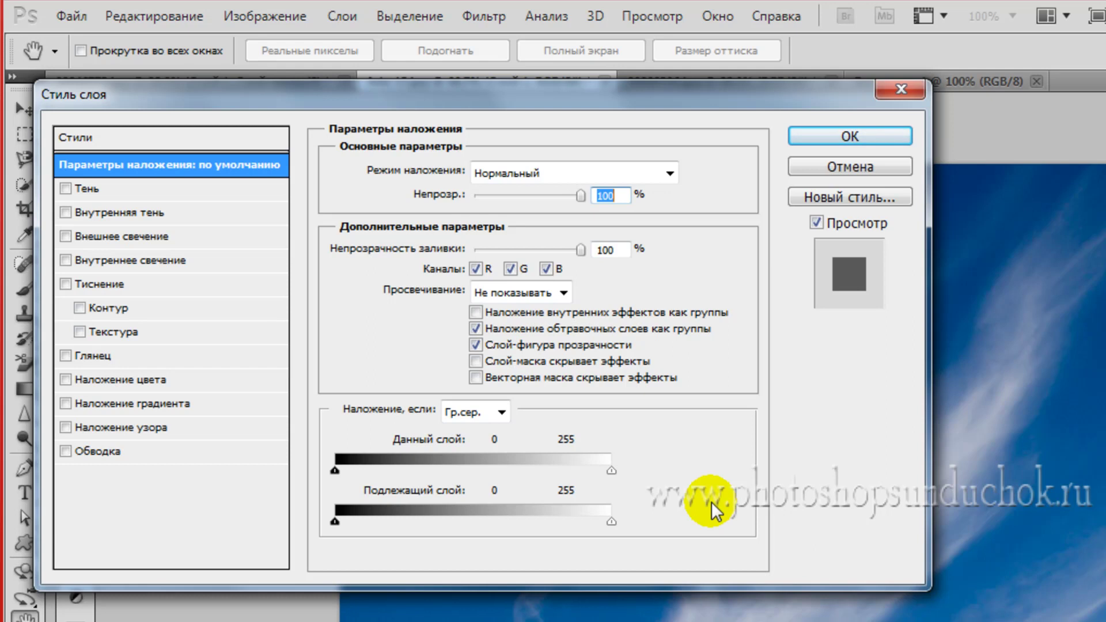
mouse_move(710, 99)
left_mouse_down()
mouse_move(555, 1)
mouse_move(550, 13)
left_mouse_up()
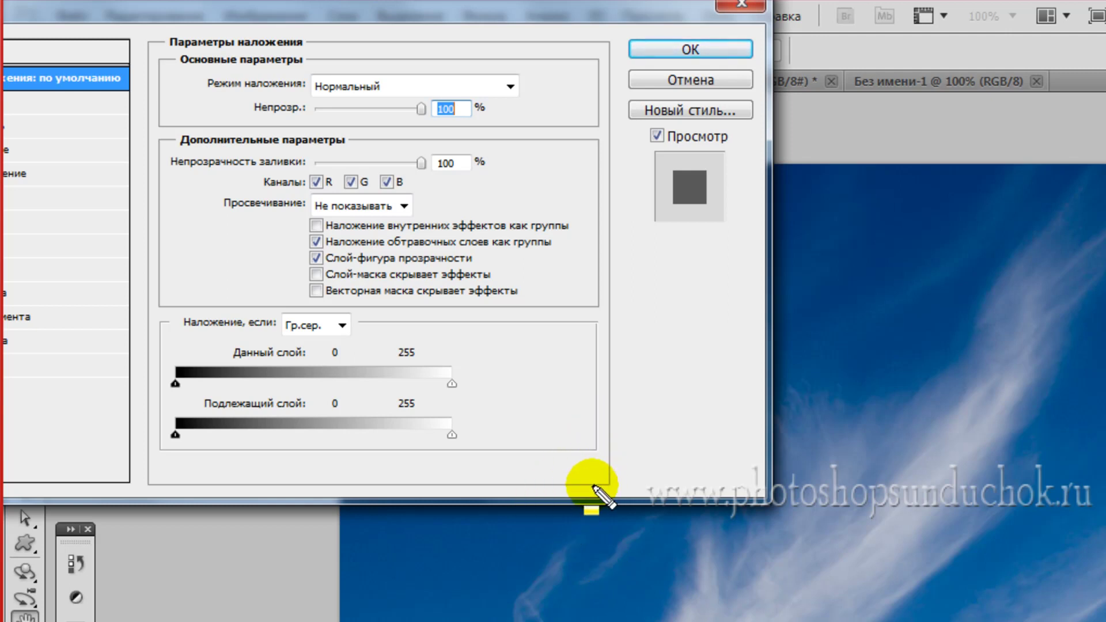
- Drag the Underlying Layer white slider left so bright clouds cover the plane's lower body
left_click_drag(606, 399, 483, 429)
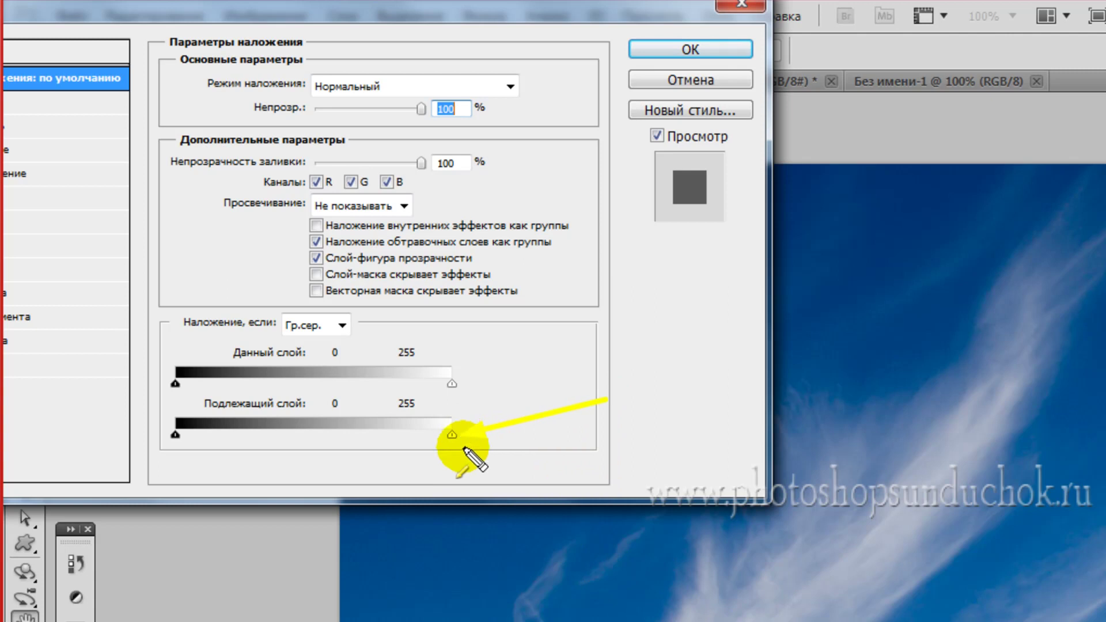
mouse_move(442, 454)
left_mouse_down()
mouse_move(350, 461)
mouse_move(313, 444)
mouse_move(311, 454)
left_mouse_up()
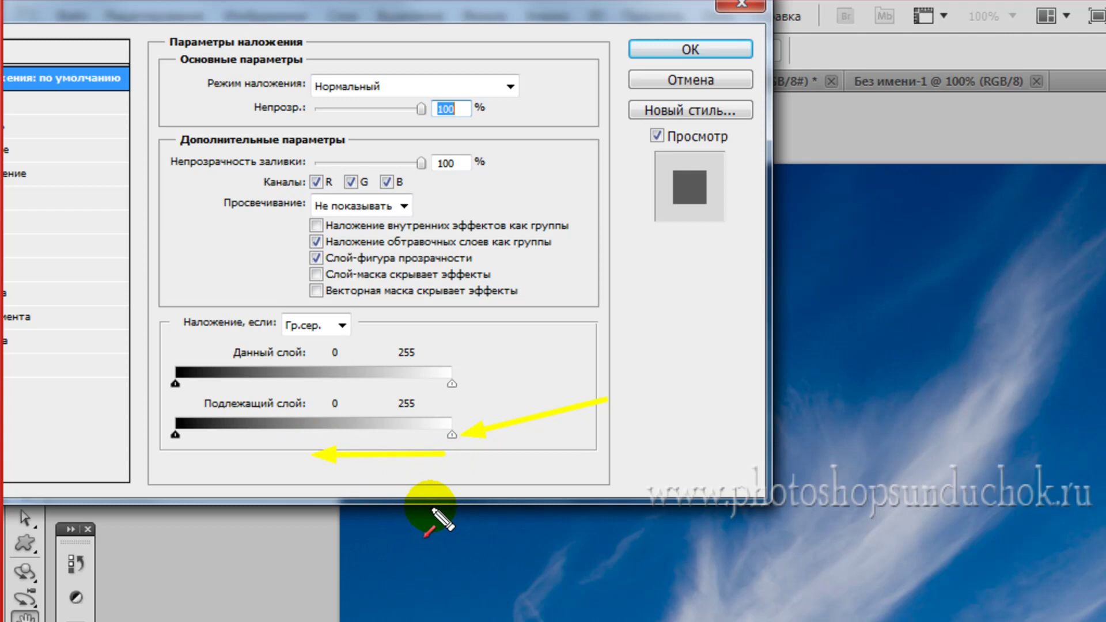
key("Escape")
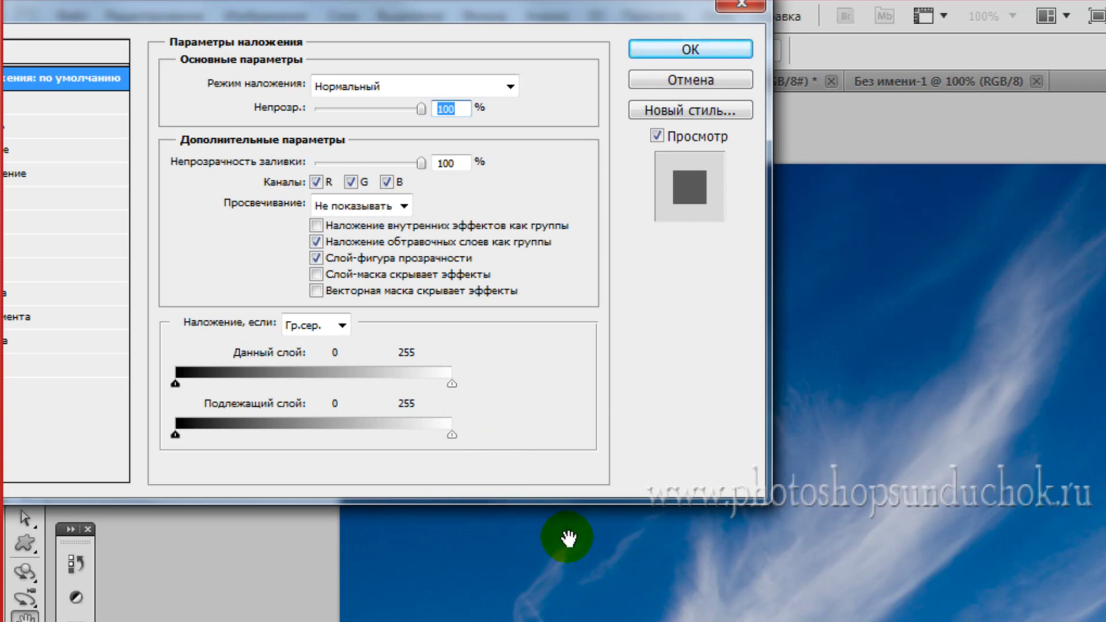
left_click_drag(1095, 390, 1103, 484)
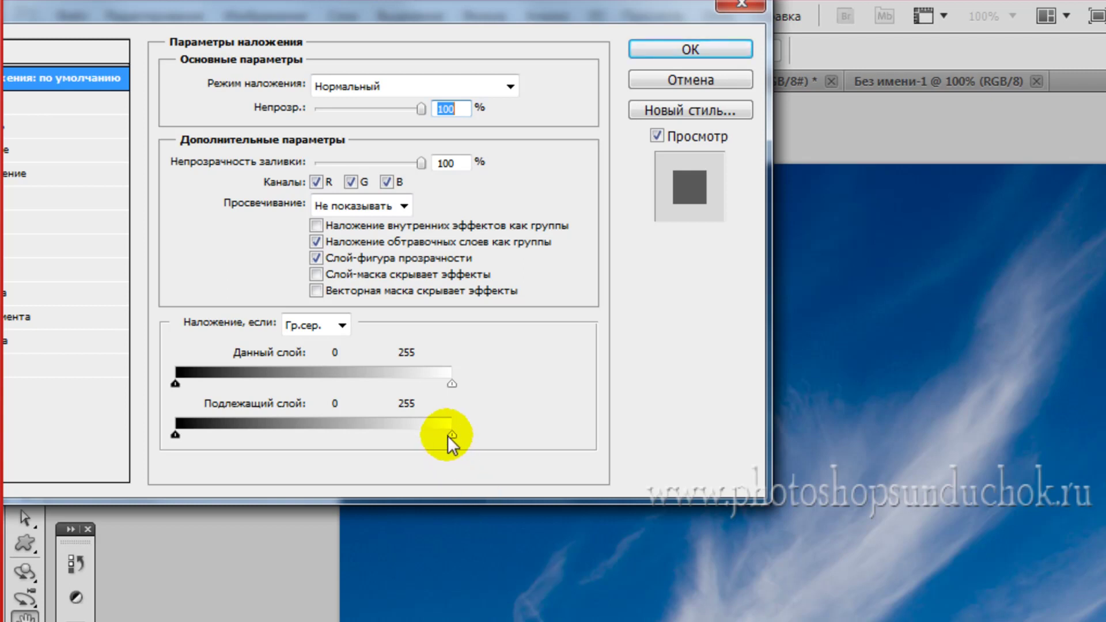
left_click_drag(451, 433, 410, 434)
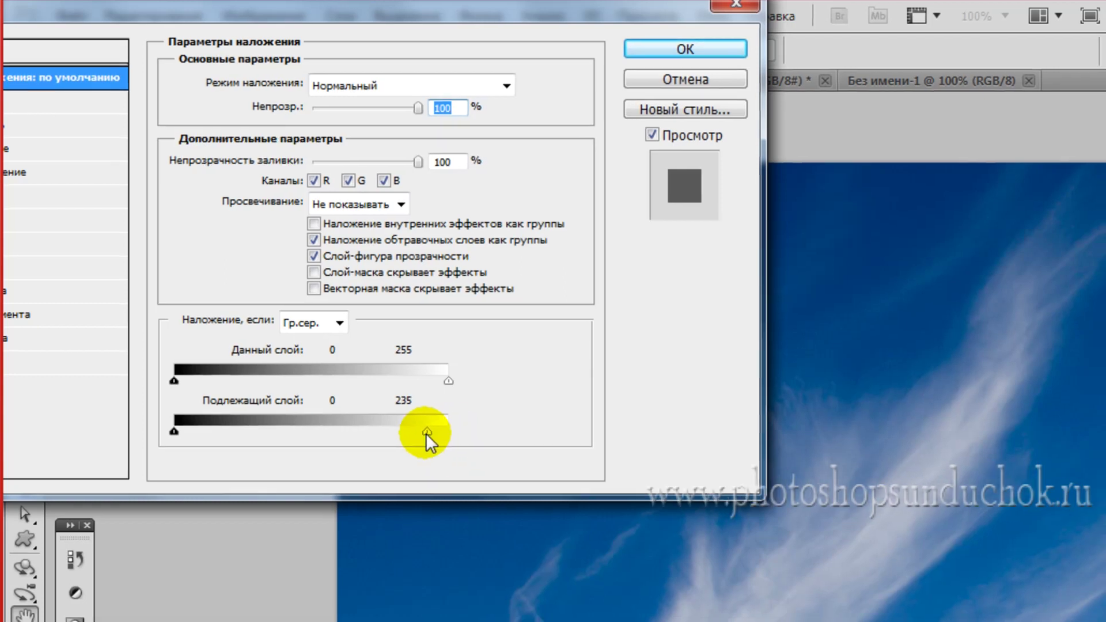
left_click_drag(298, 319, 239, 276)
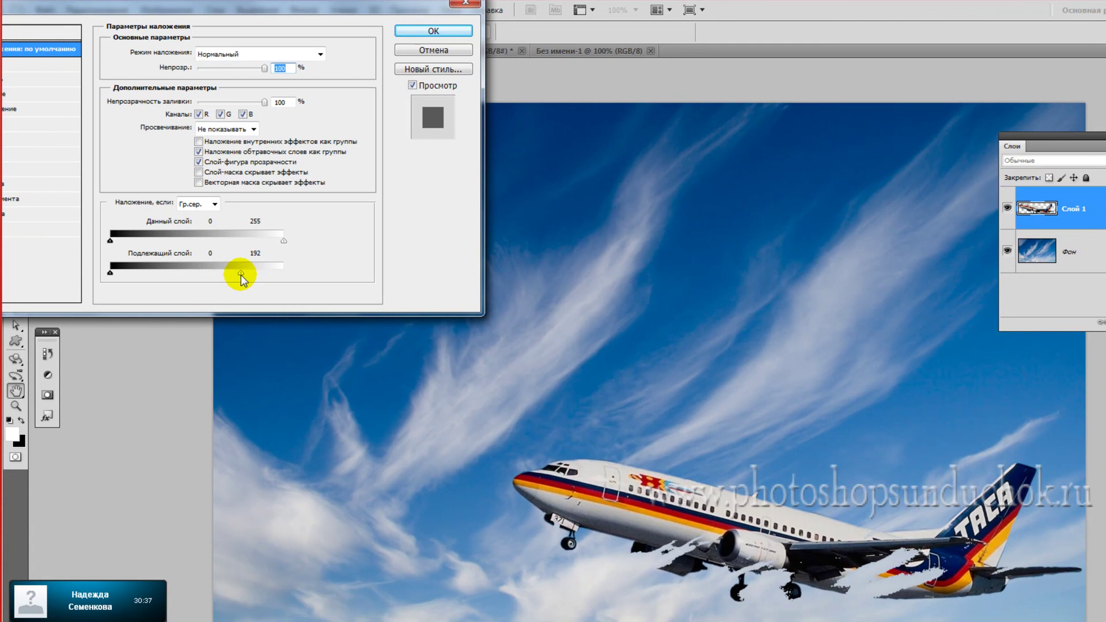
left_click_drag(240, 276, 223, 289)
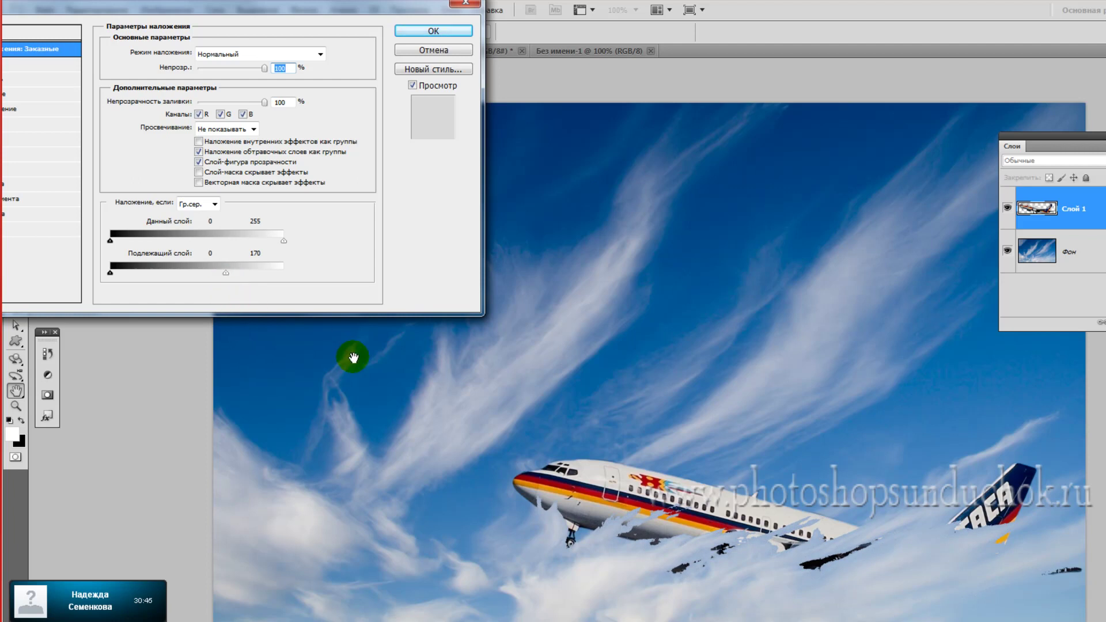
- Fine-tune the Underlying Layer white limit to 173
left_click_drag(632, 378, 626, 507)
mouse_move(740, 423)
left_mouse_down()
mouse_move(731, 521)
mouse_move(744, 515)
left_mouse_up()
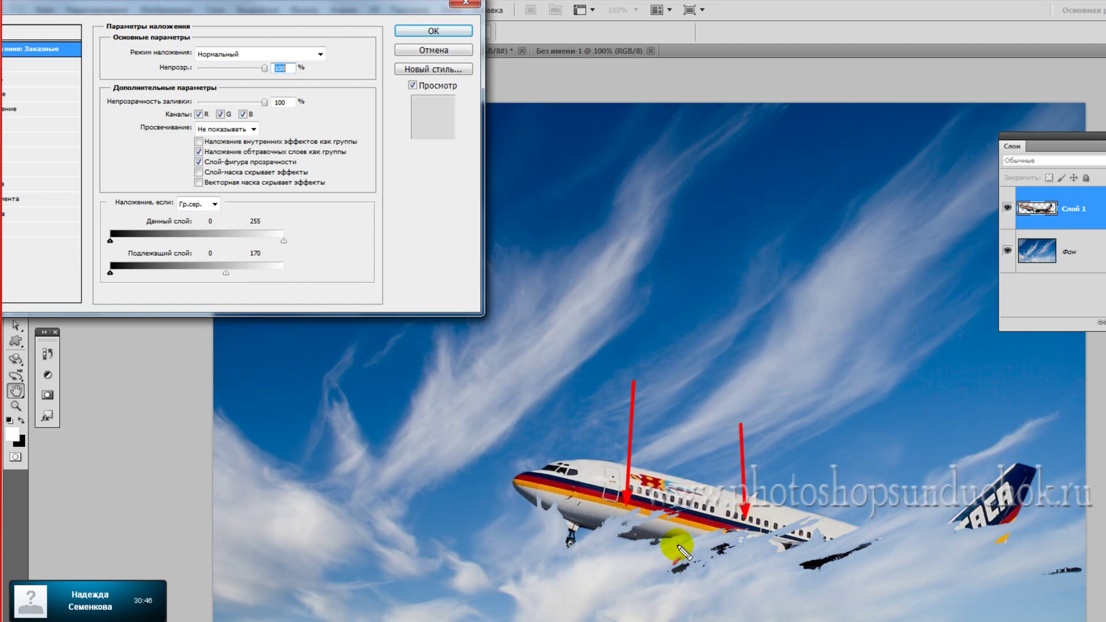
key("Escape")
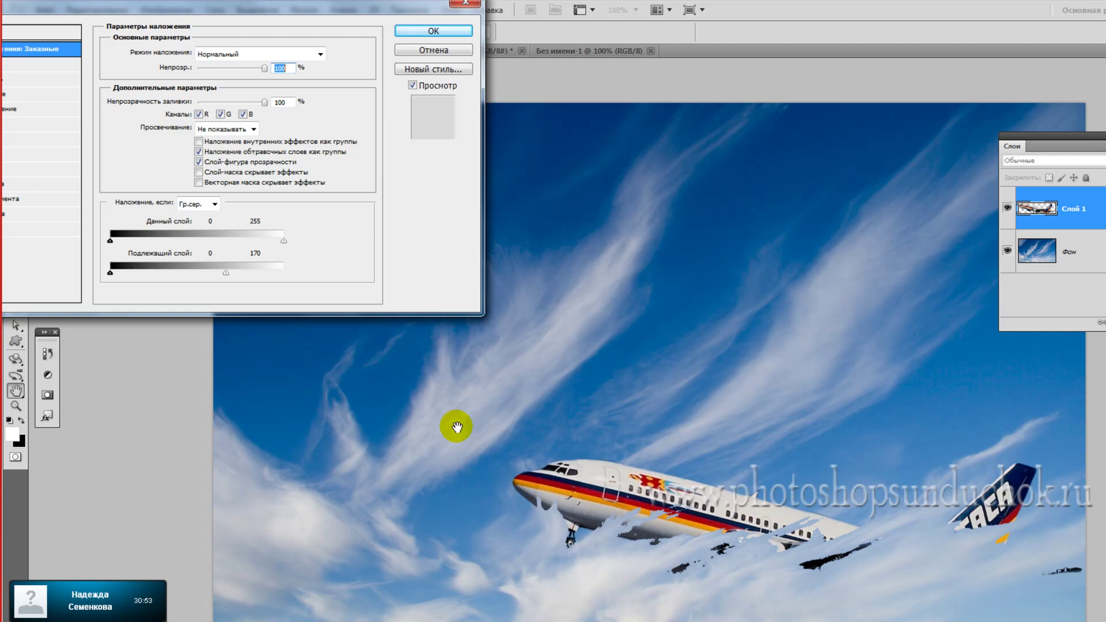
left_click(226, 273)
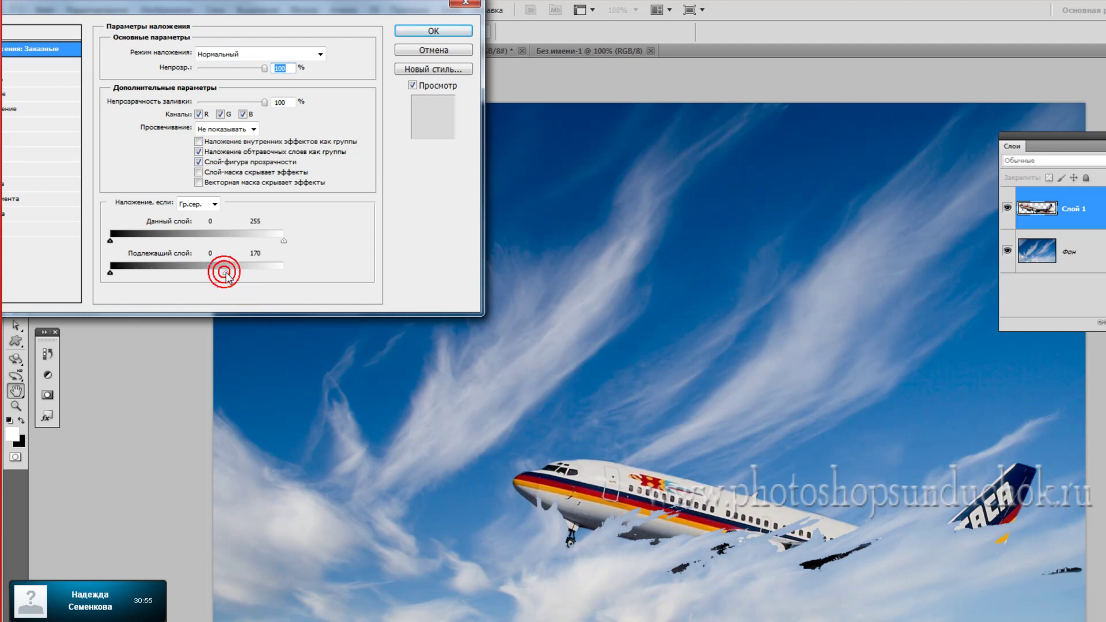
left_click_drag(226, 274, 229, 272)
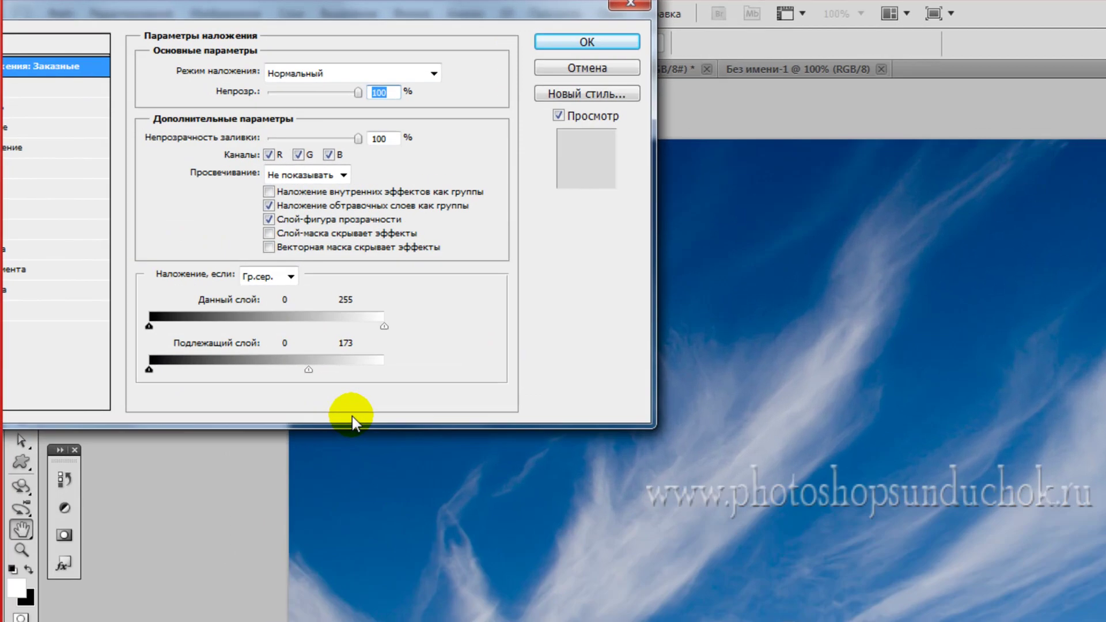
key("alt")
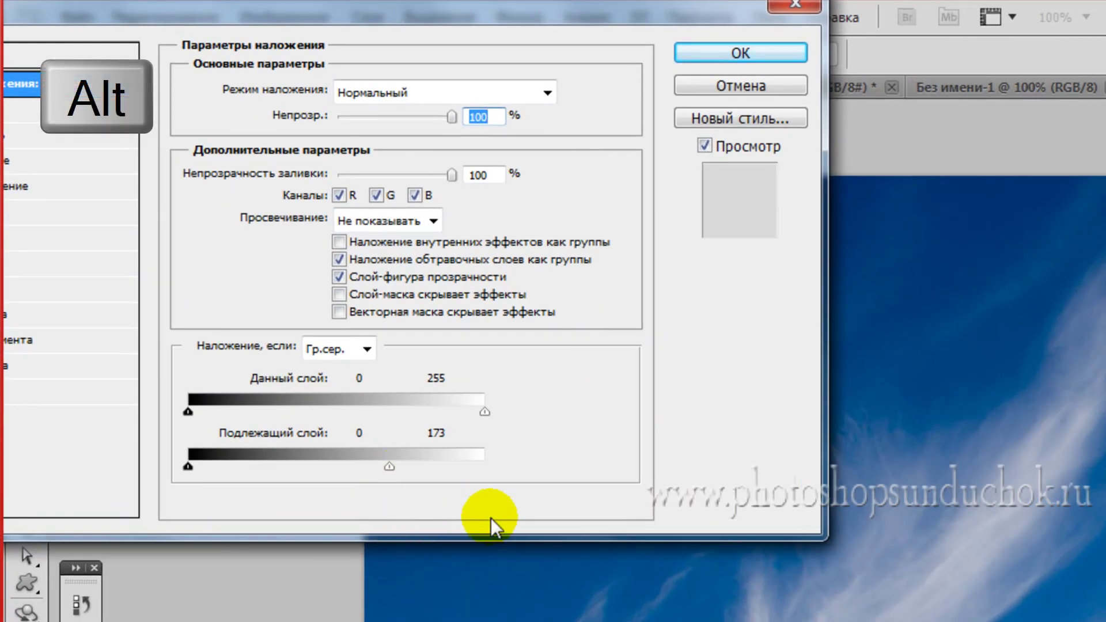
- Split the Underlying Layer white slider into 119/217 for a soft transition and apply with OK
left_click_drag(390, 466, 363, 470)
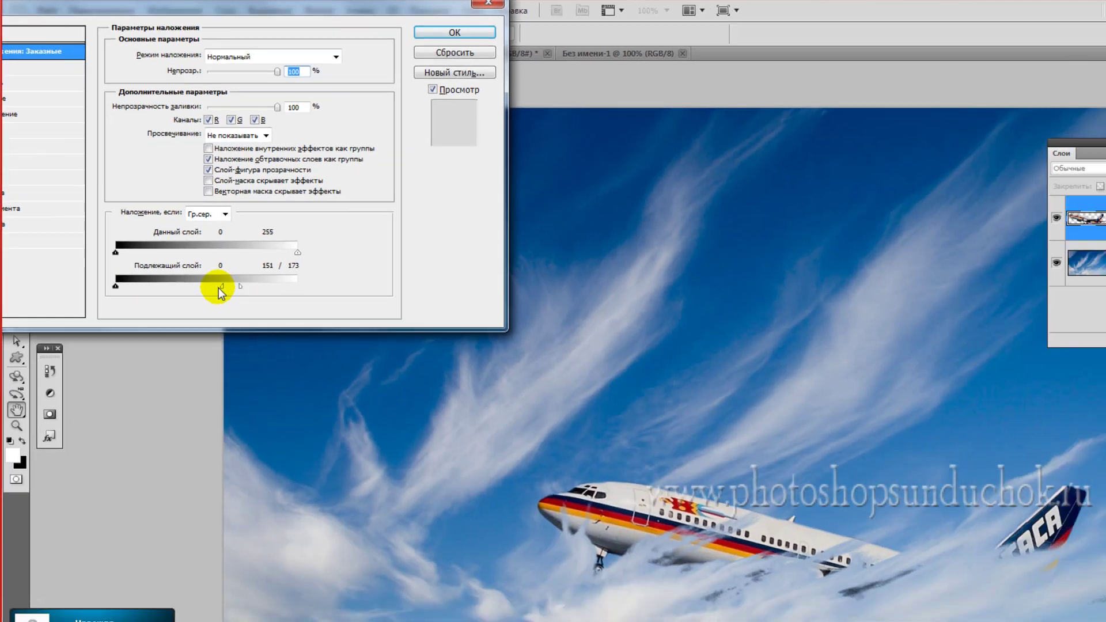
left_click_drag(219, 288, 184, 271)
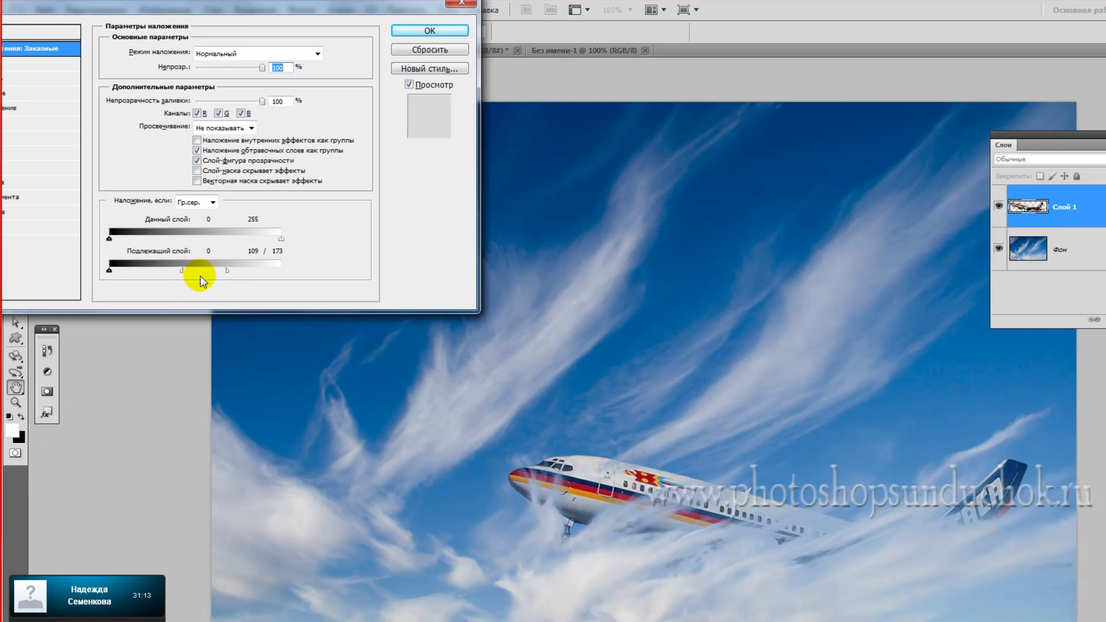
left_click_drag(227, 271, 264, 274)
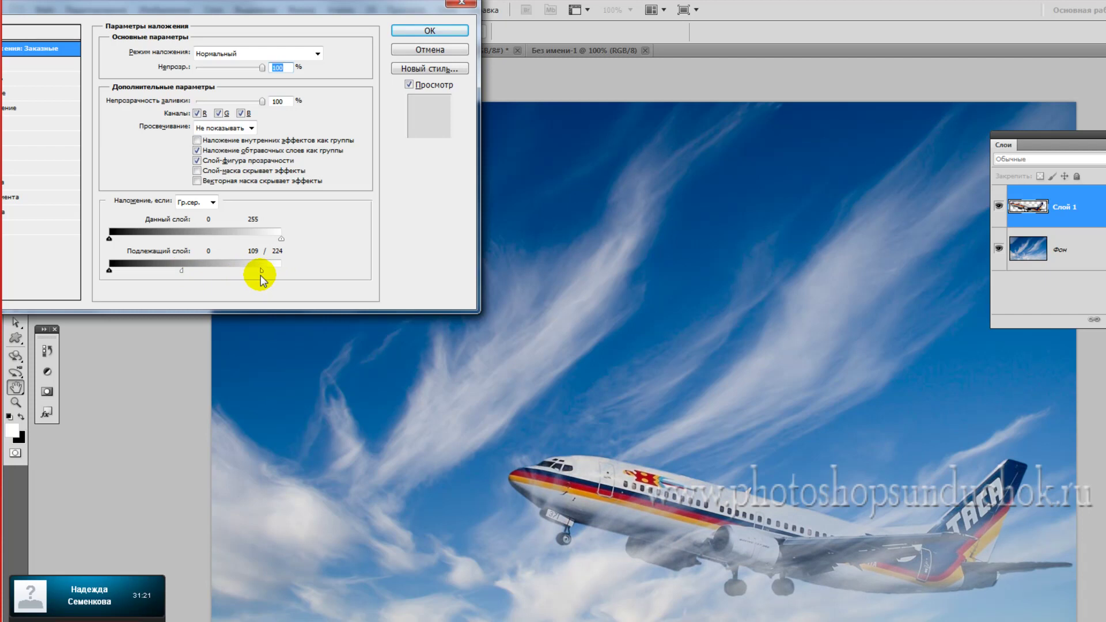
left_click_drag(258, 275, 264, 273)
mouse_move(182, 270)
left_mouse_down()
mouse_move(203, 270)
mouse_move(190, 274)
left_mouse_up()
left_click(261, 274)
left_click_drag(261, 274, 254, 276)
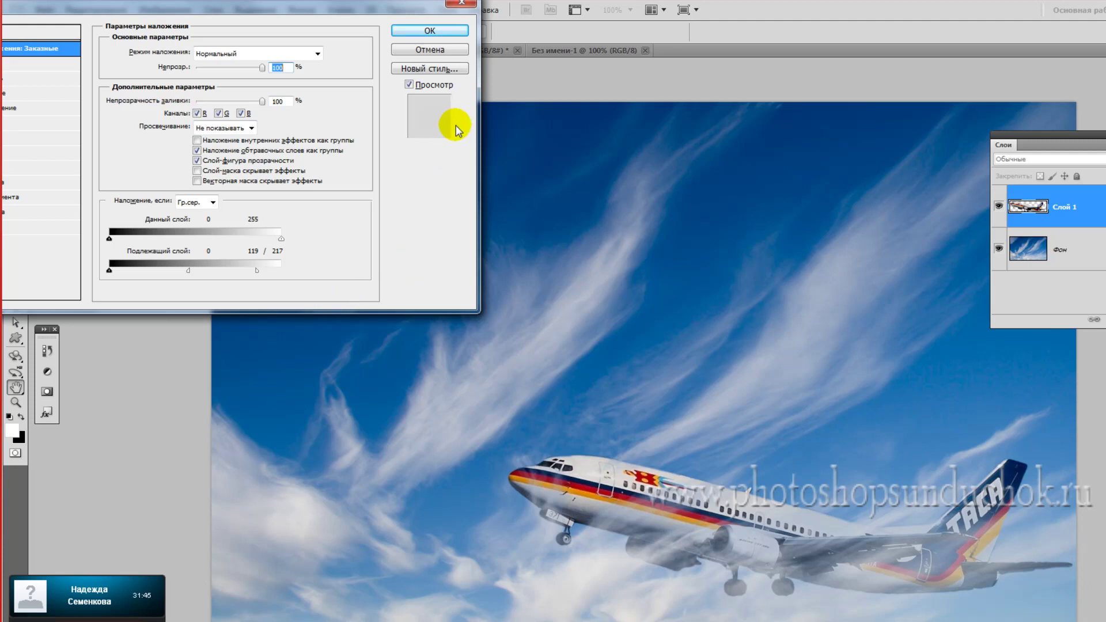
left_click(431, 31)
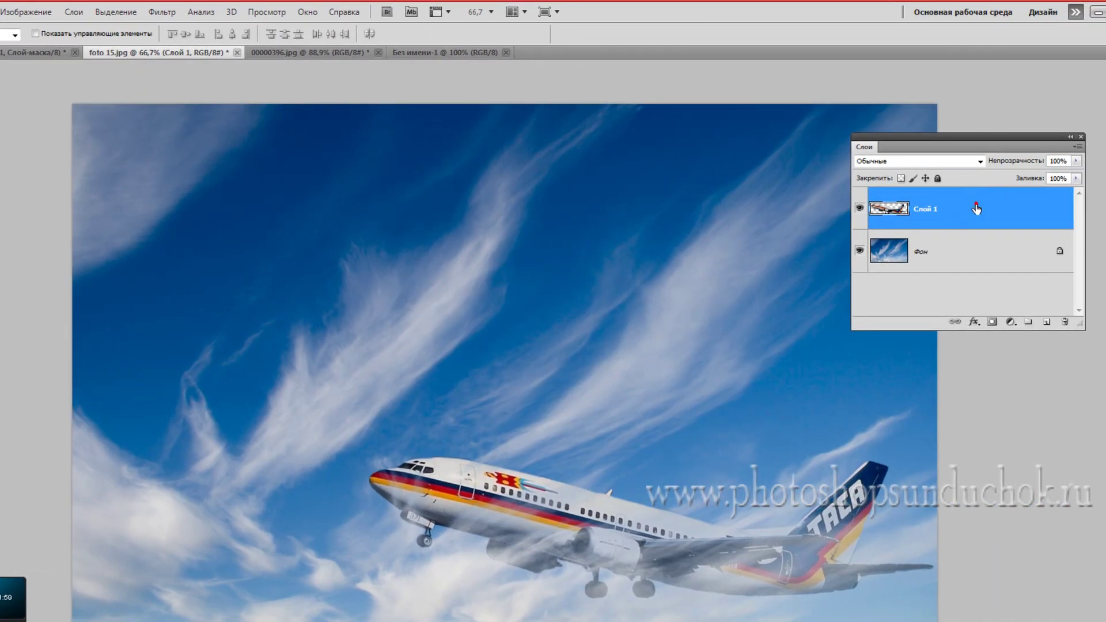
double_click(976, 209)
left_click_drag(625, 137, 486, 104)
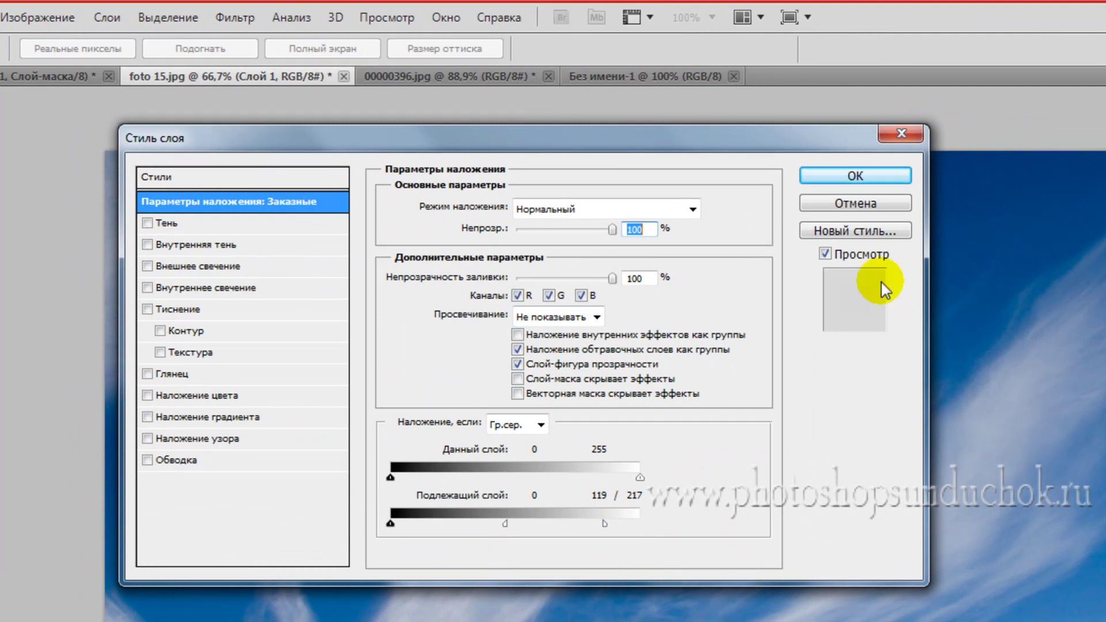
left_click(853, 175)
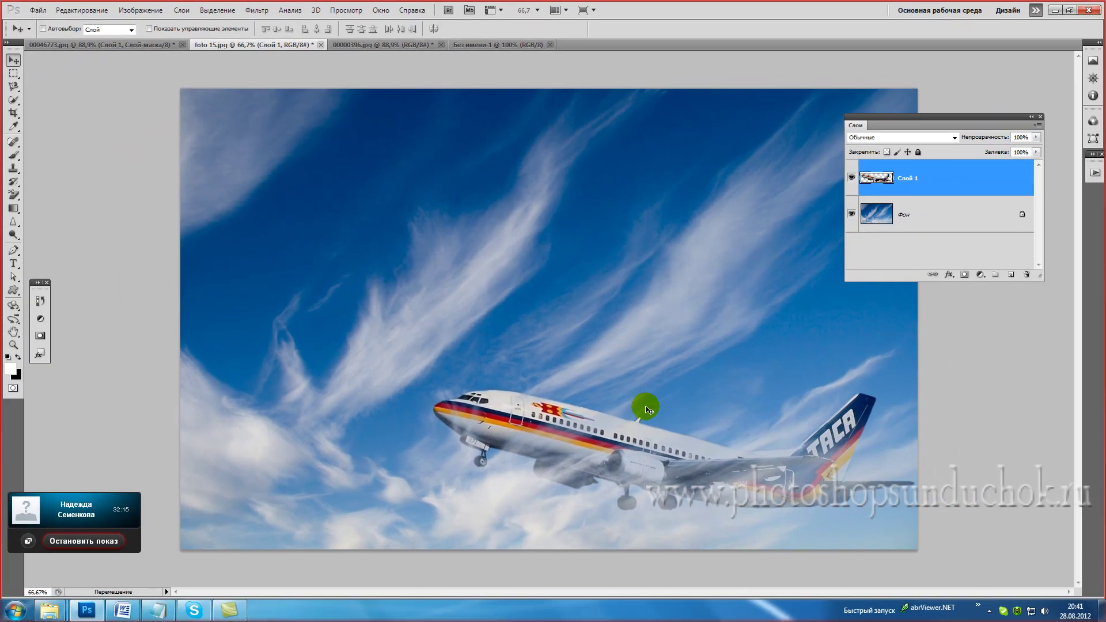
- Drag the airliner a little left of centre and collapse the Layers panel to an icon
left_click_drag(657, 448, 474, 440)
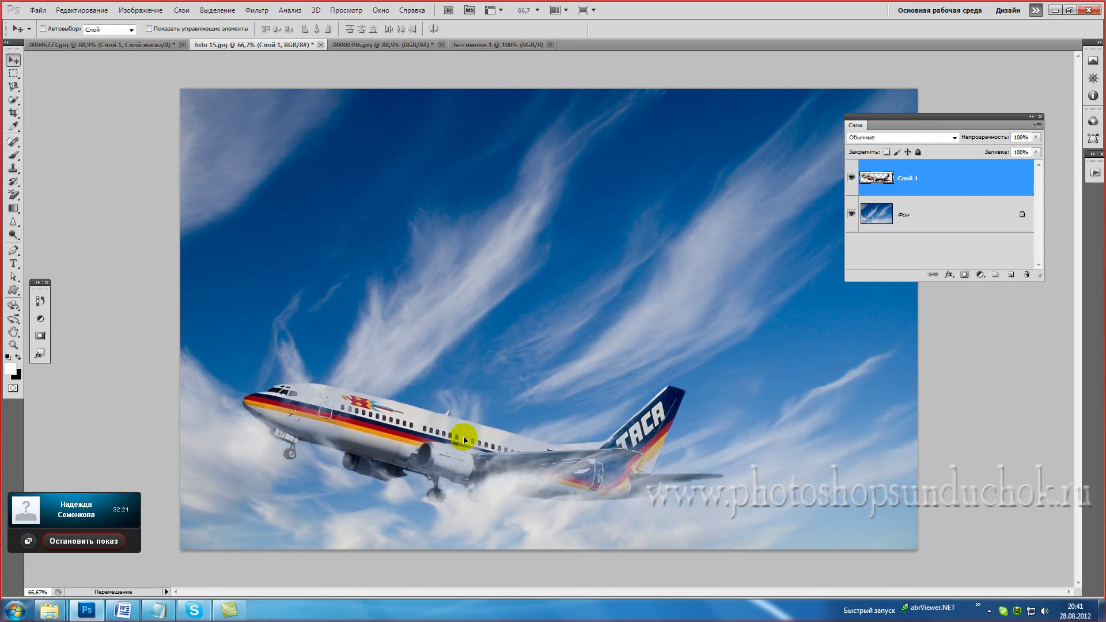
mouse_move(473, 440)
left_mouse_down()
mouse_move(644, 380)
mouse_move(466, 437)
mouse_move(459, 407)
left_mouse_up()
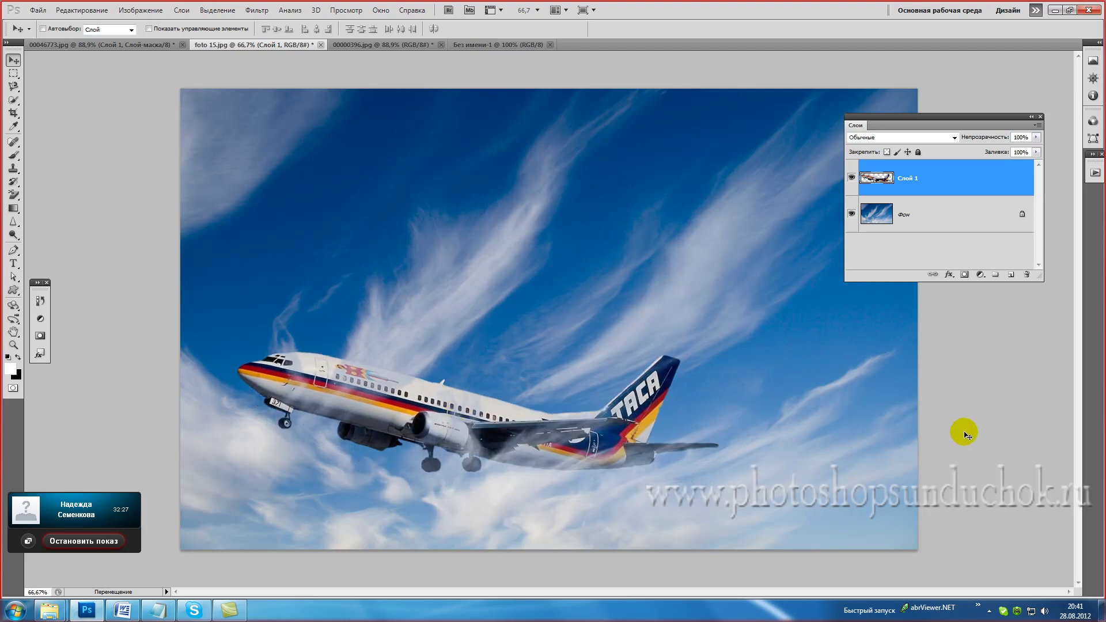
left_click(1031, 117)
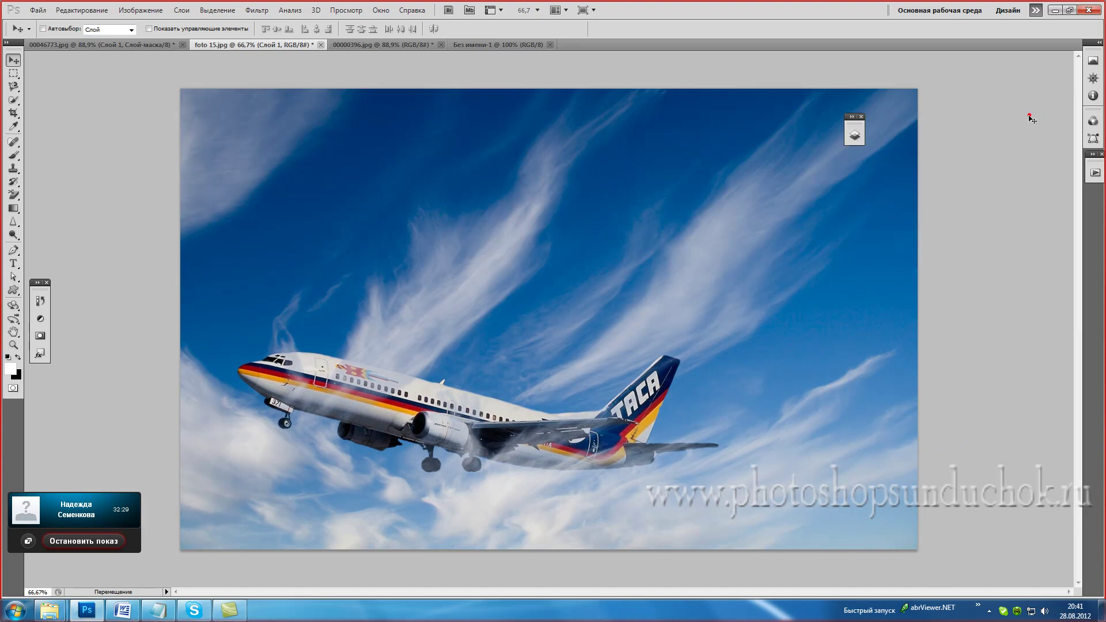